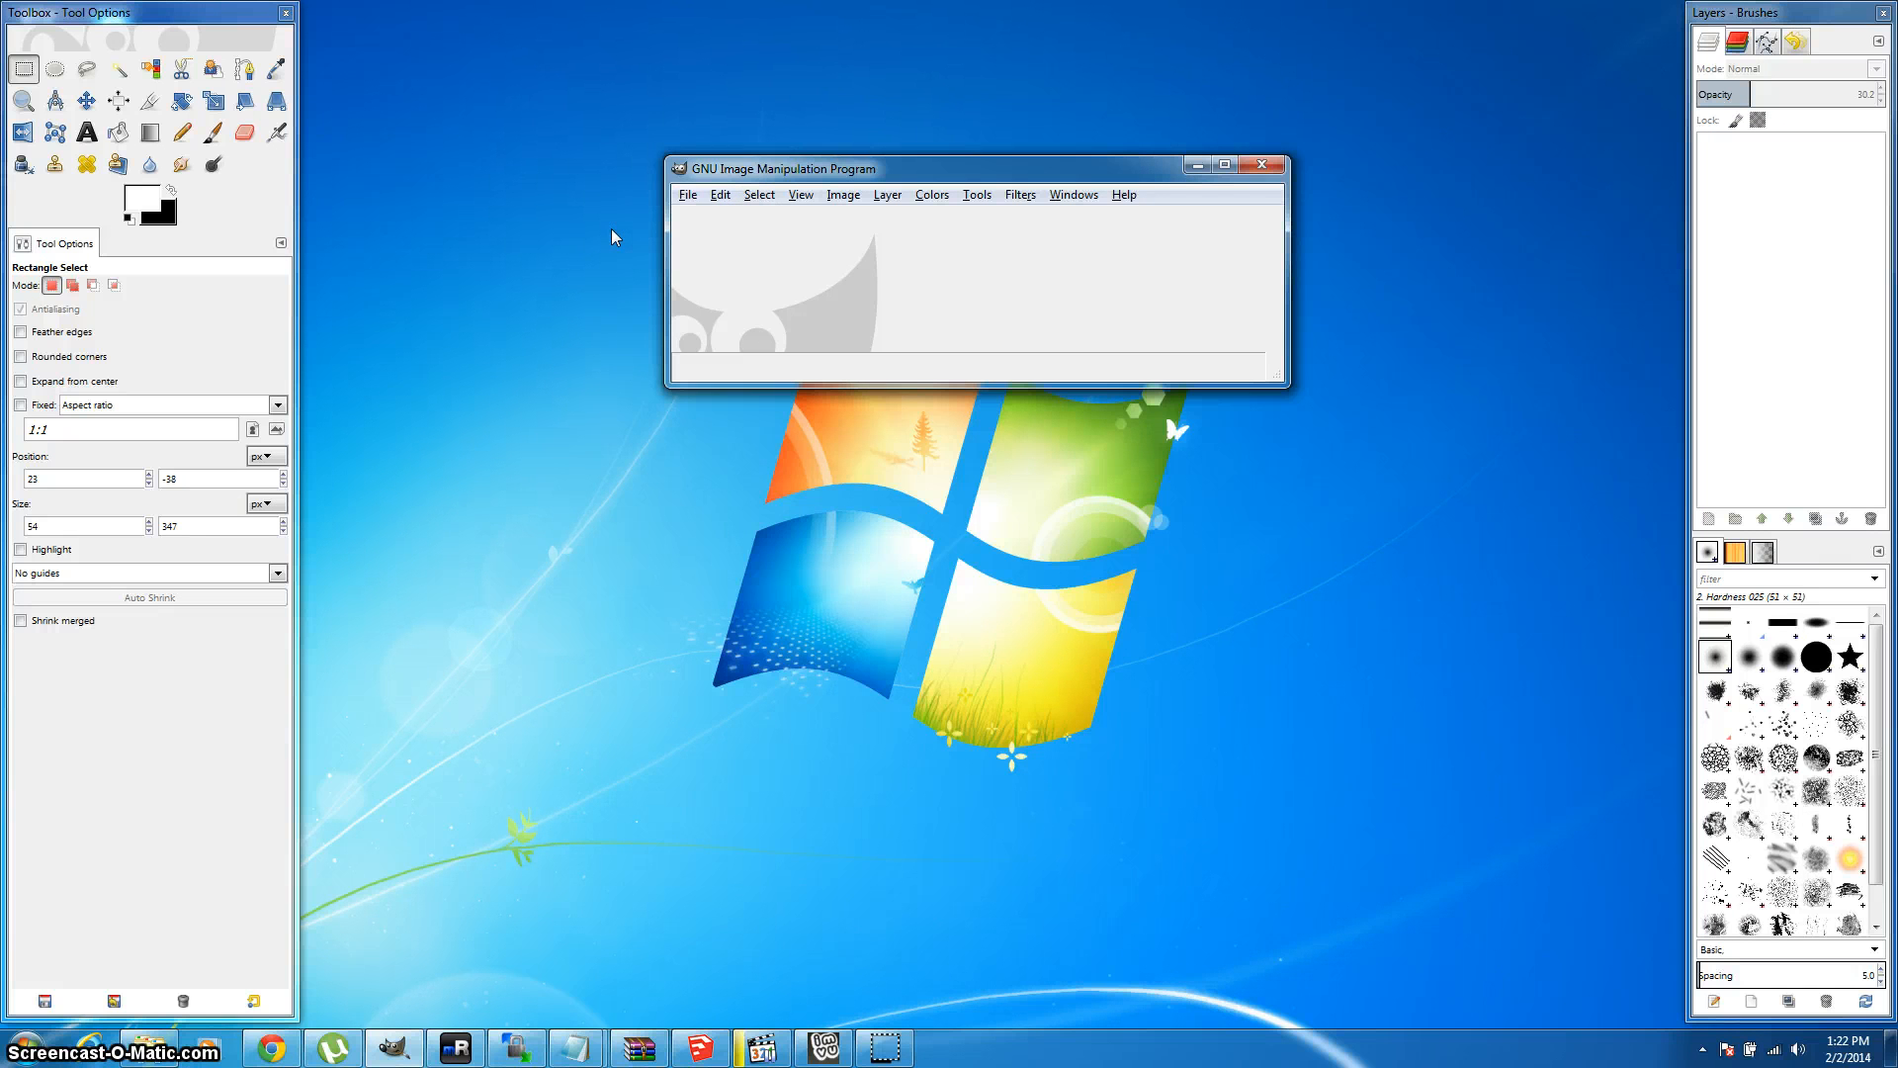
Step: Create a new image 256 px wide and 256 px high
{"action": "left_click", "coordinate": [688, 196]}
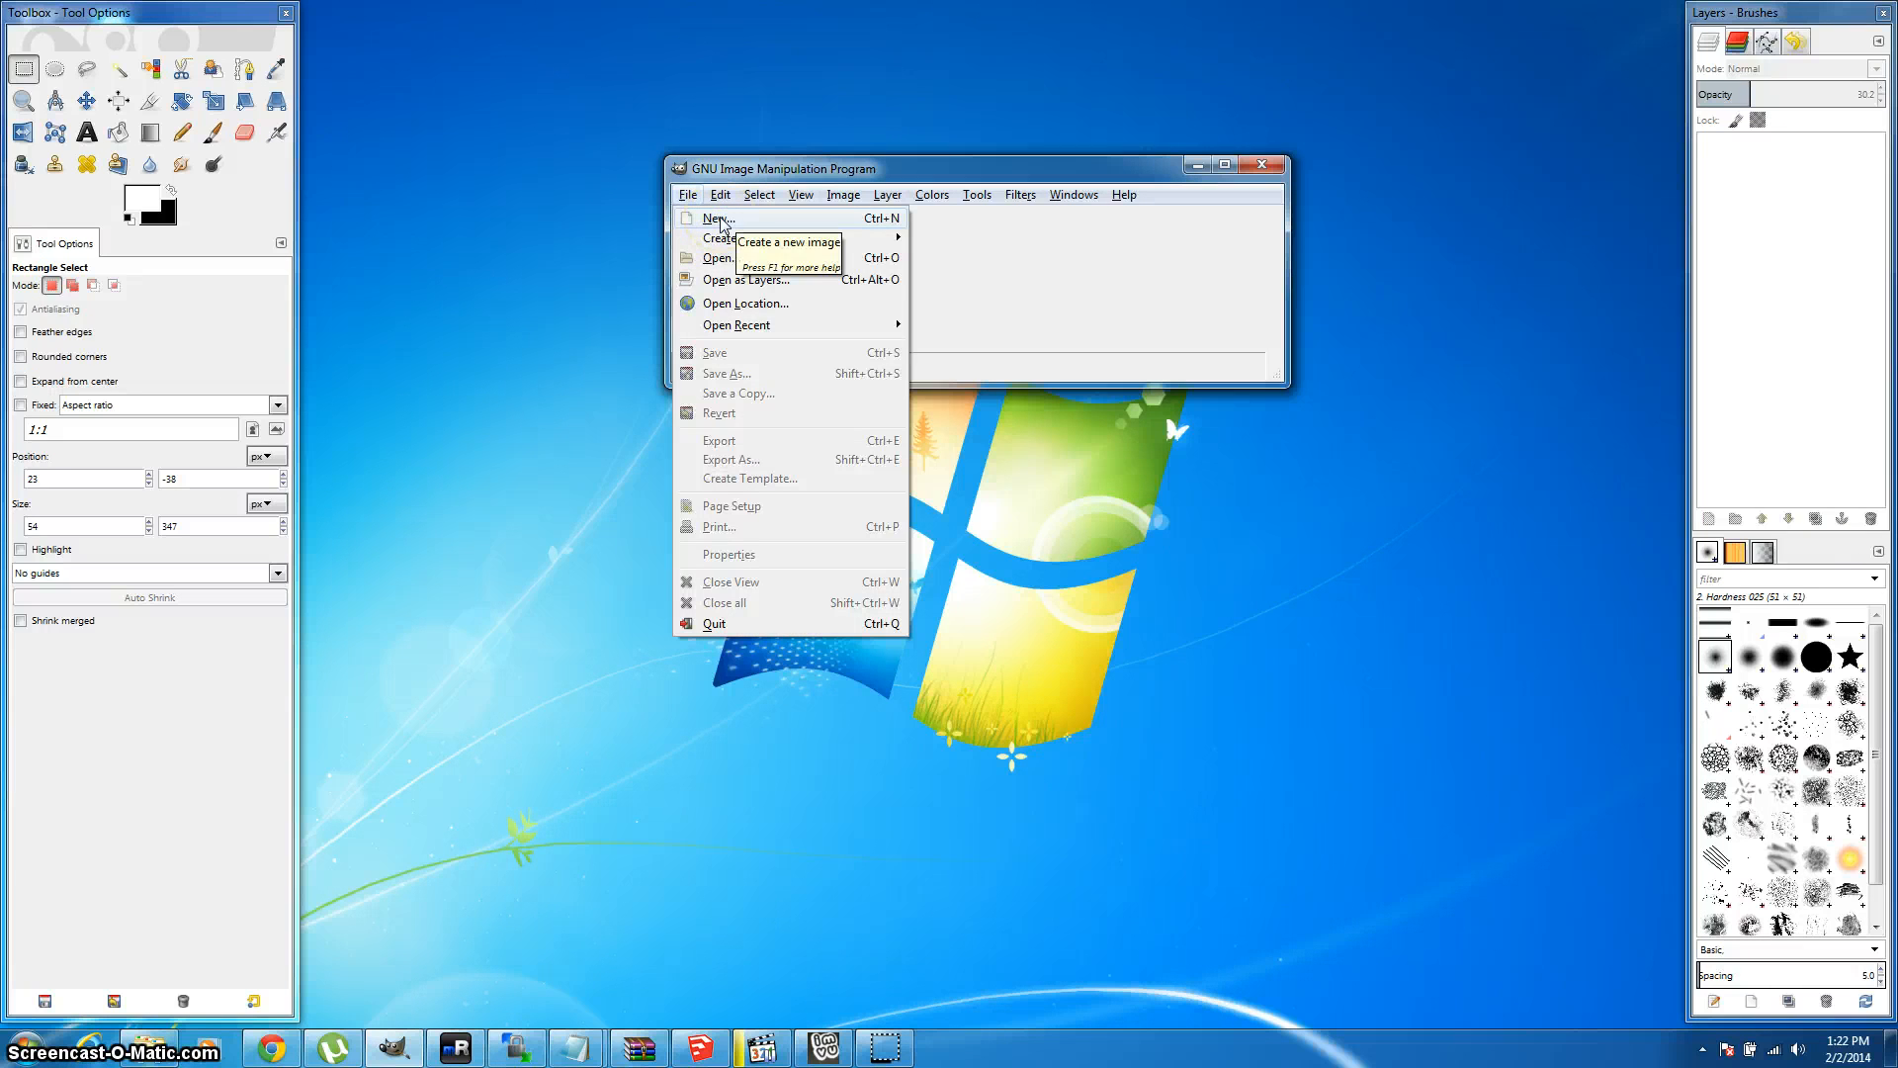
{"action": "left_click", "coordinate": [719, 219]}
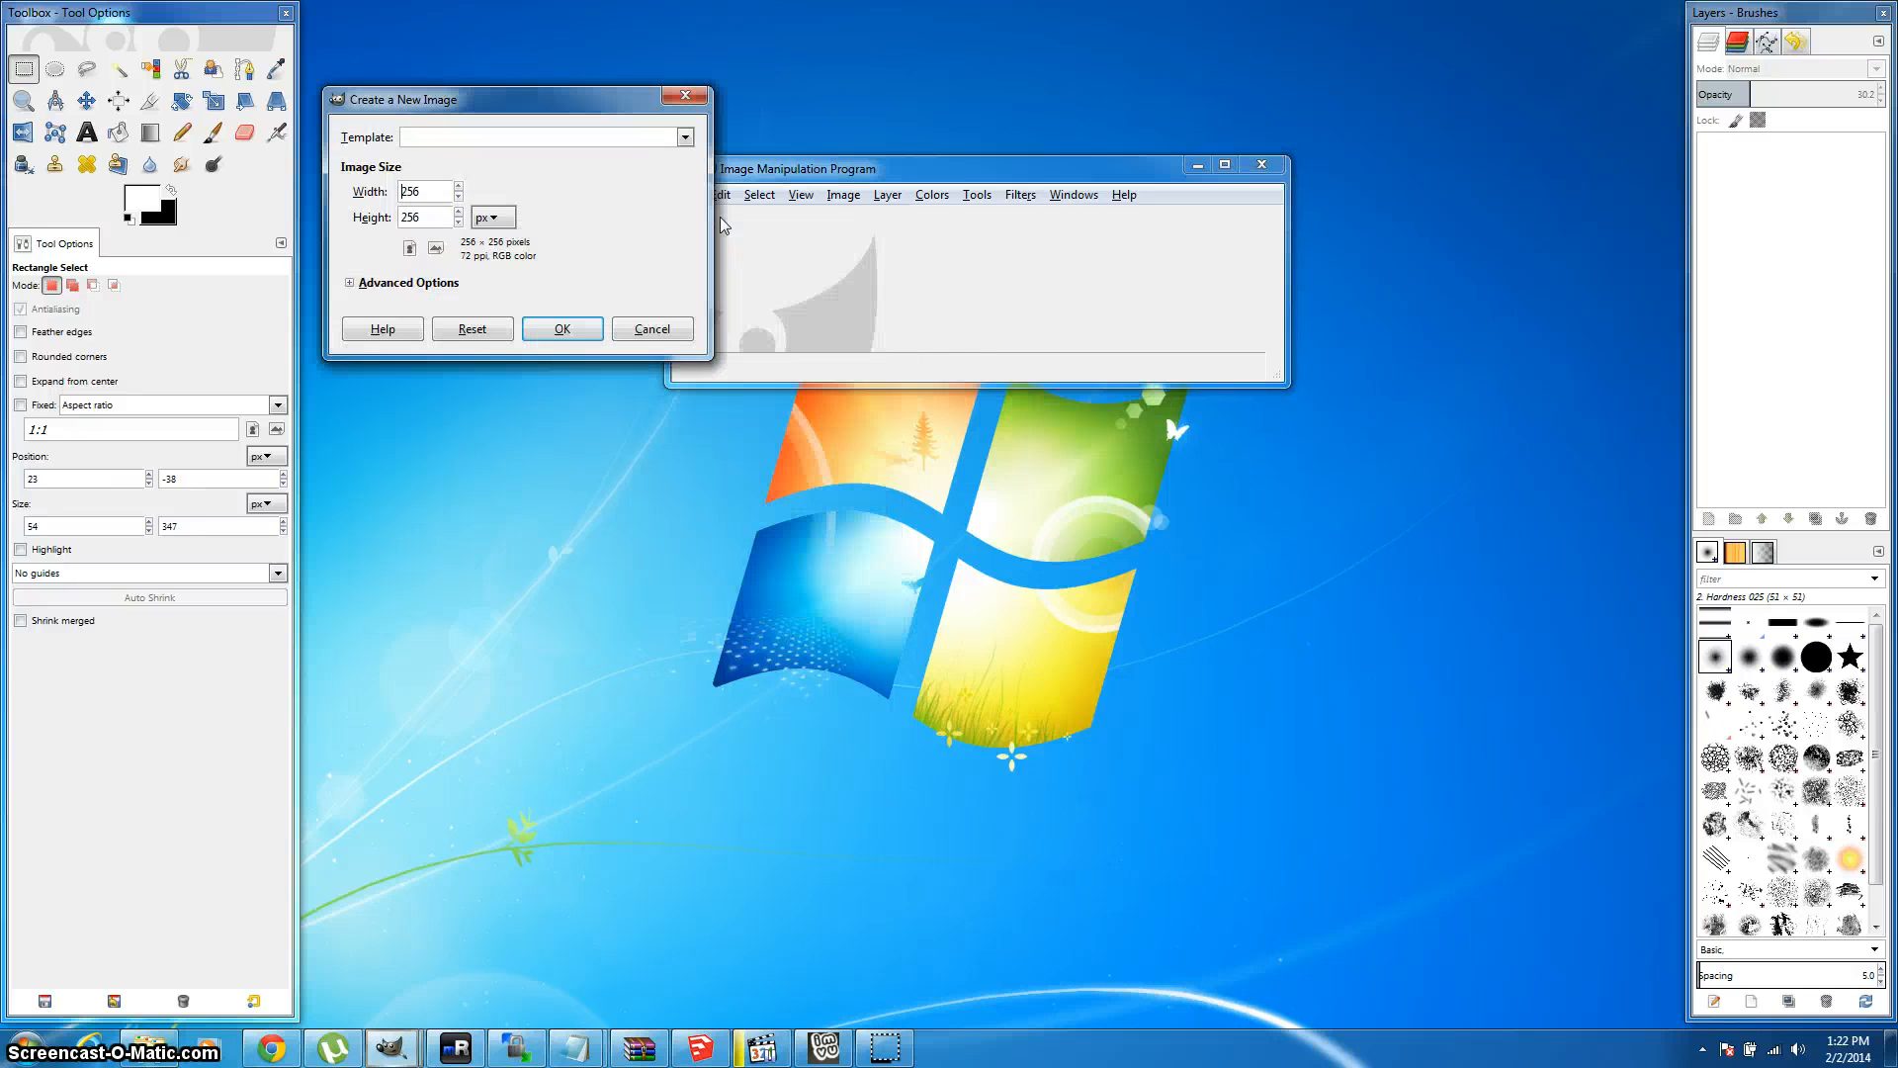
{"action": "left_click", "coordinate": [447, 216]}
{"action": "left_click", "coordinate": [426, 191]}
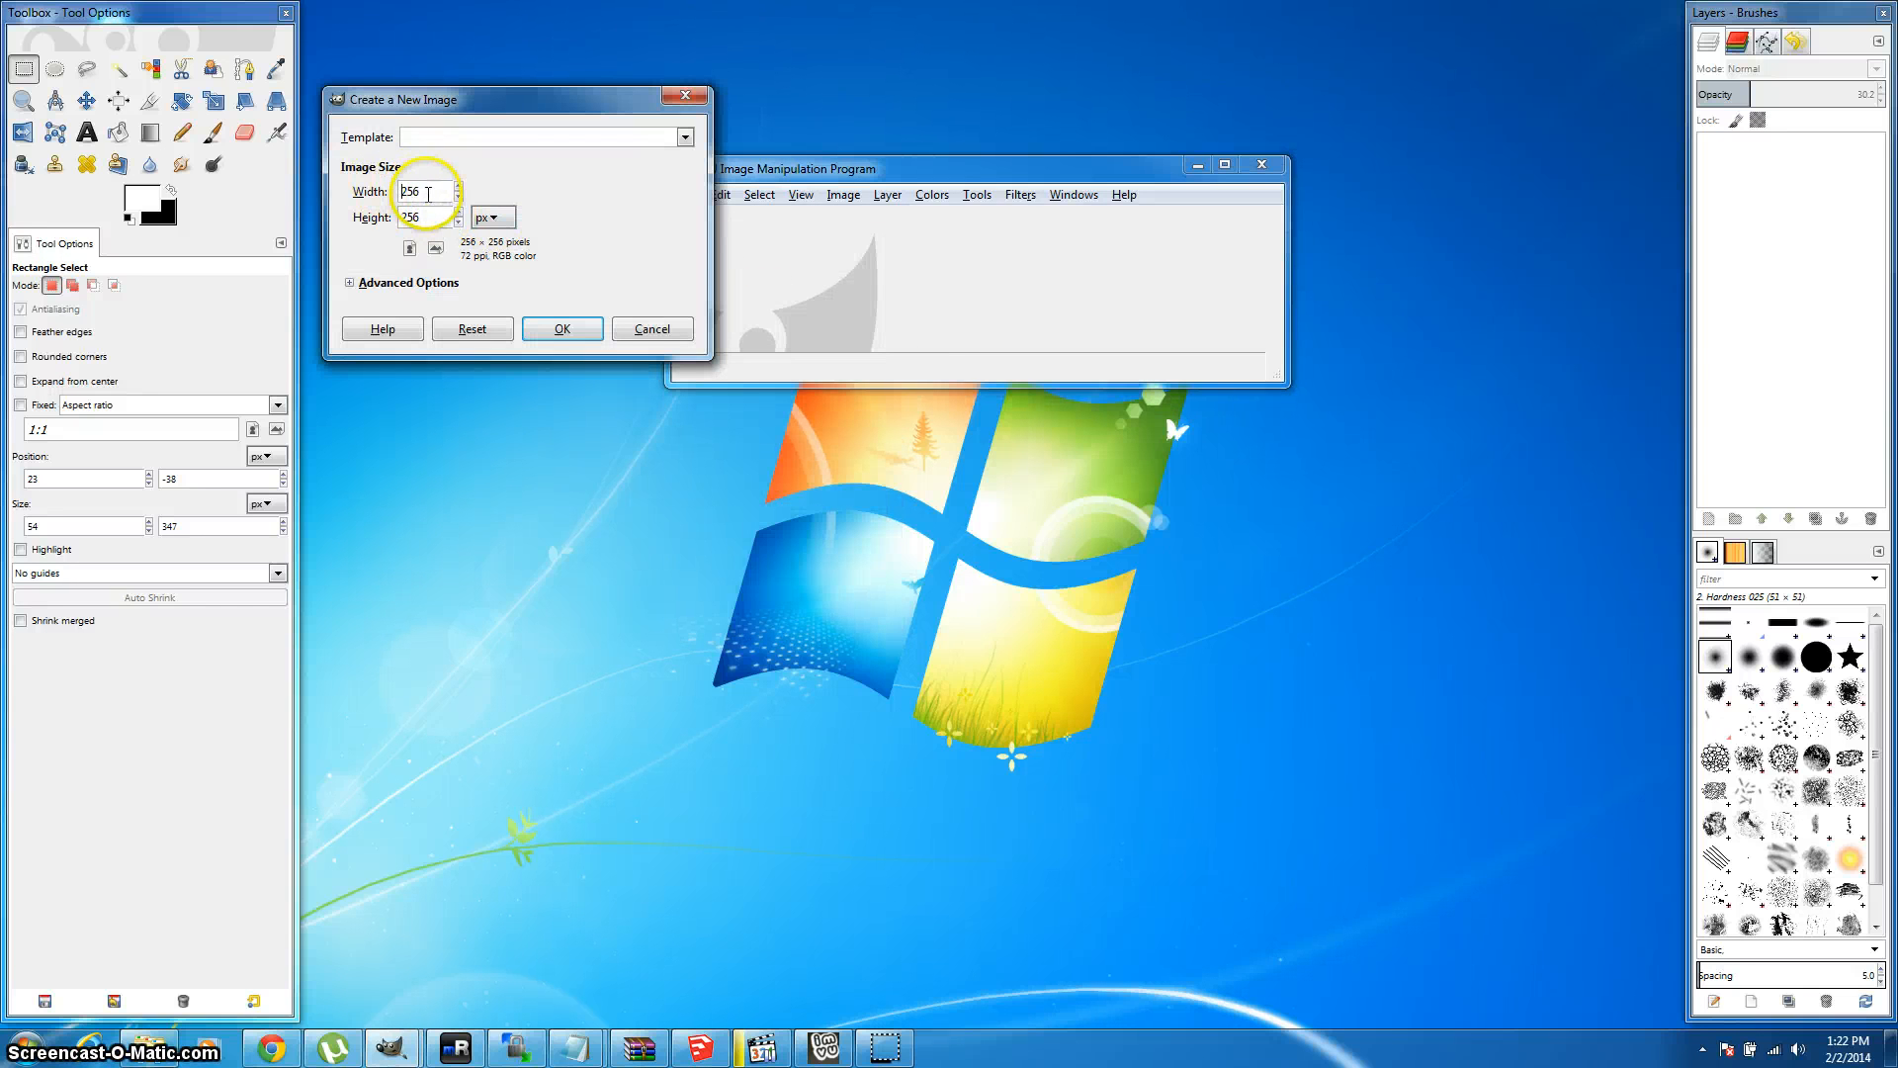
{"action": "left_click_drag", "start_coordinate": [426, 192], "coordinate": [358, 219]}
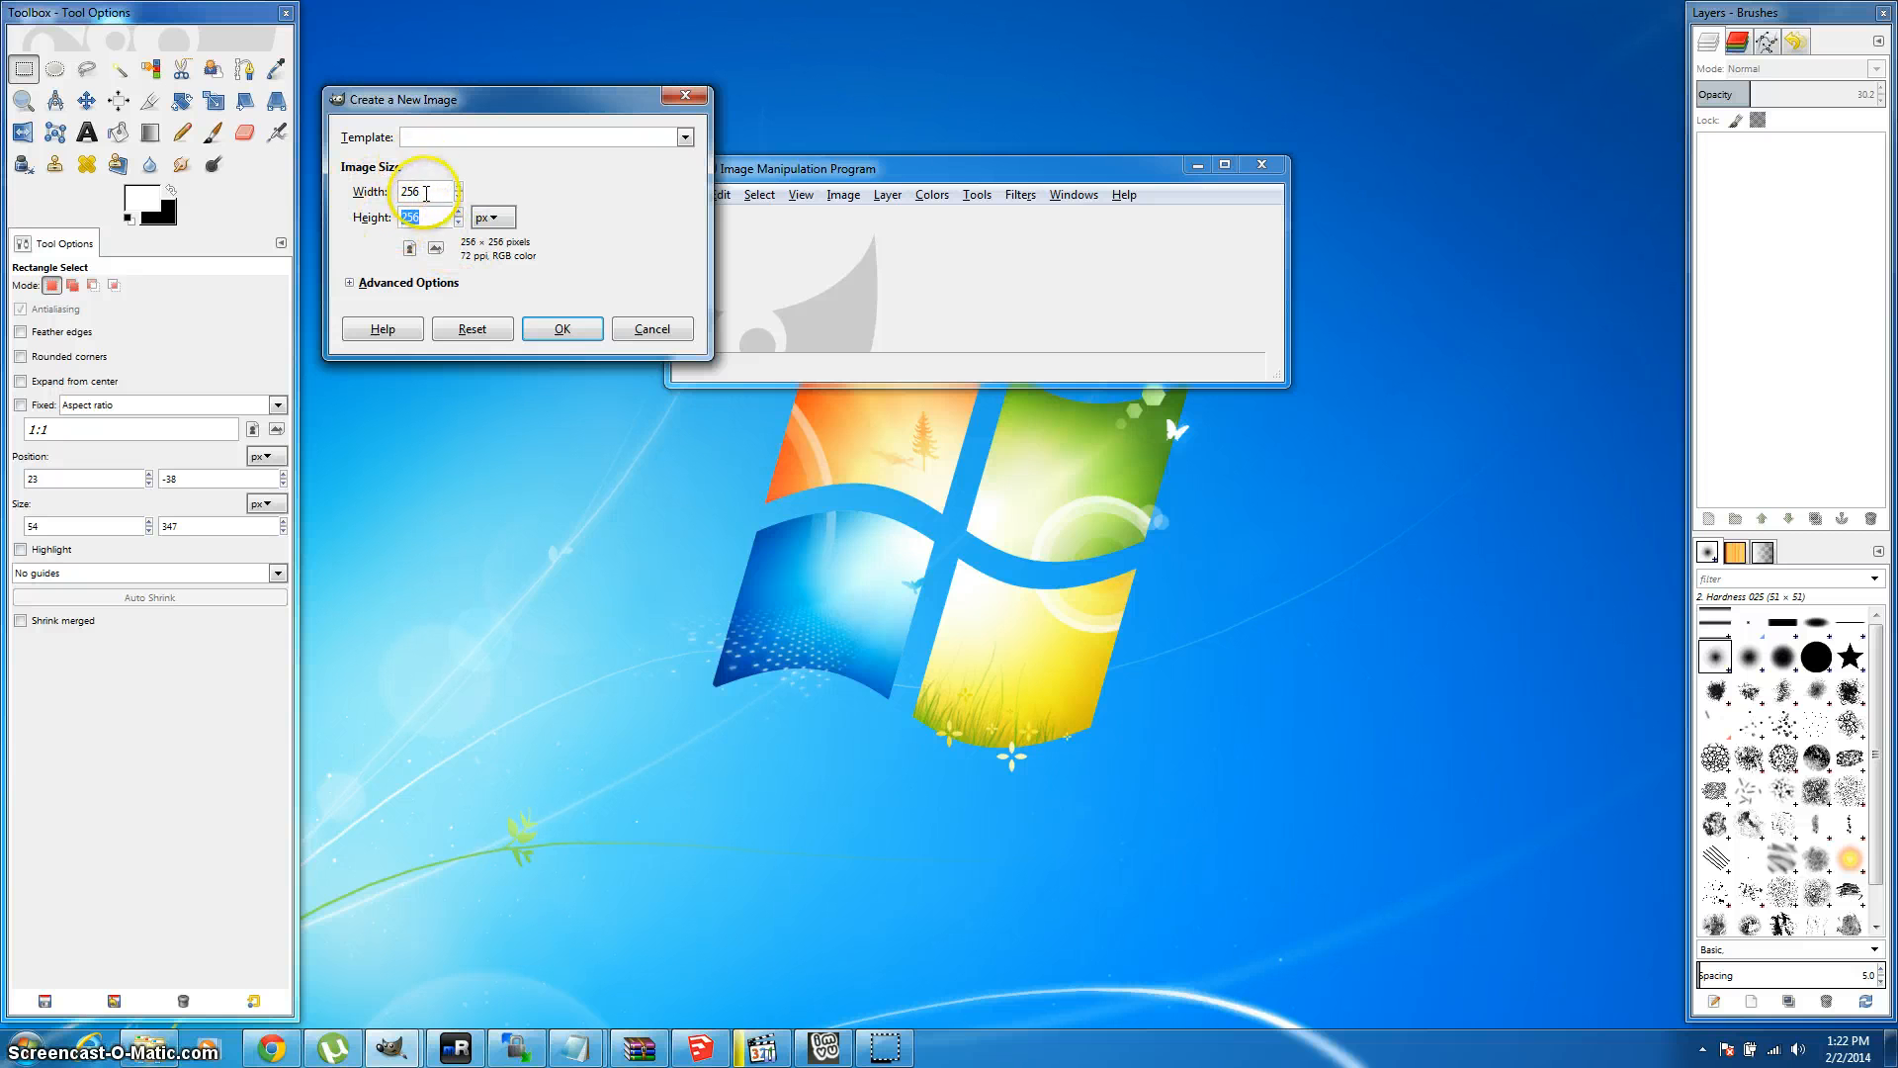
{"action": "left_click", "coordinate": [555, 329]}
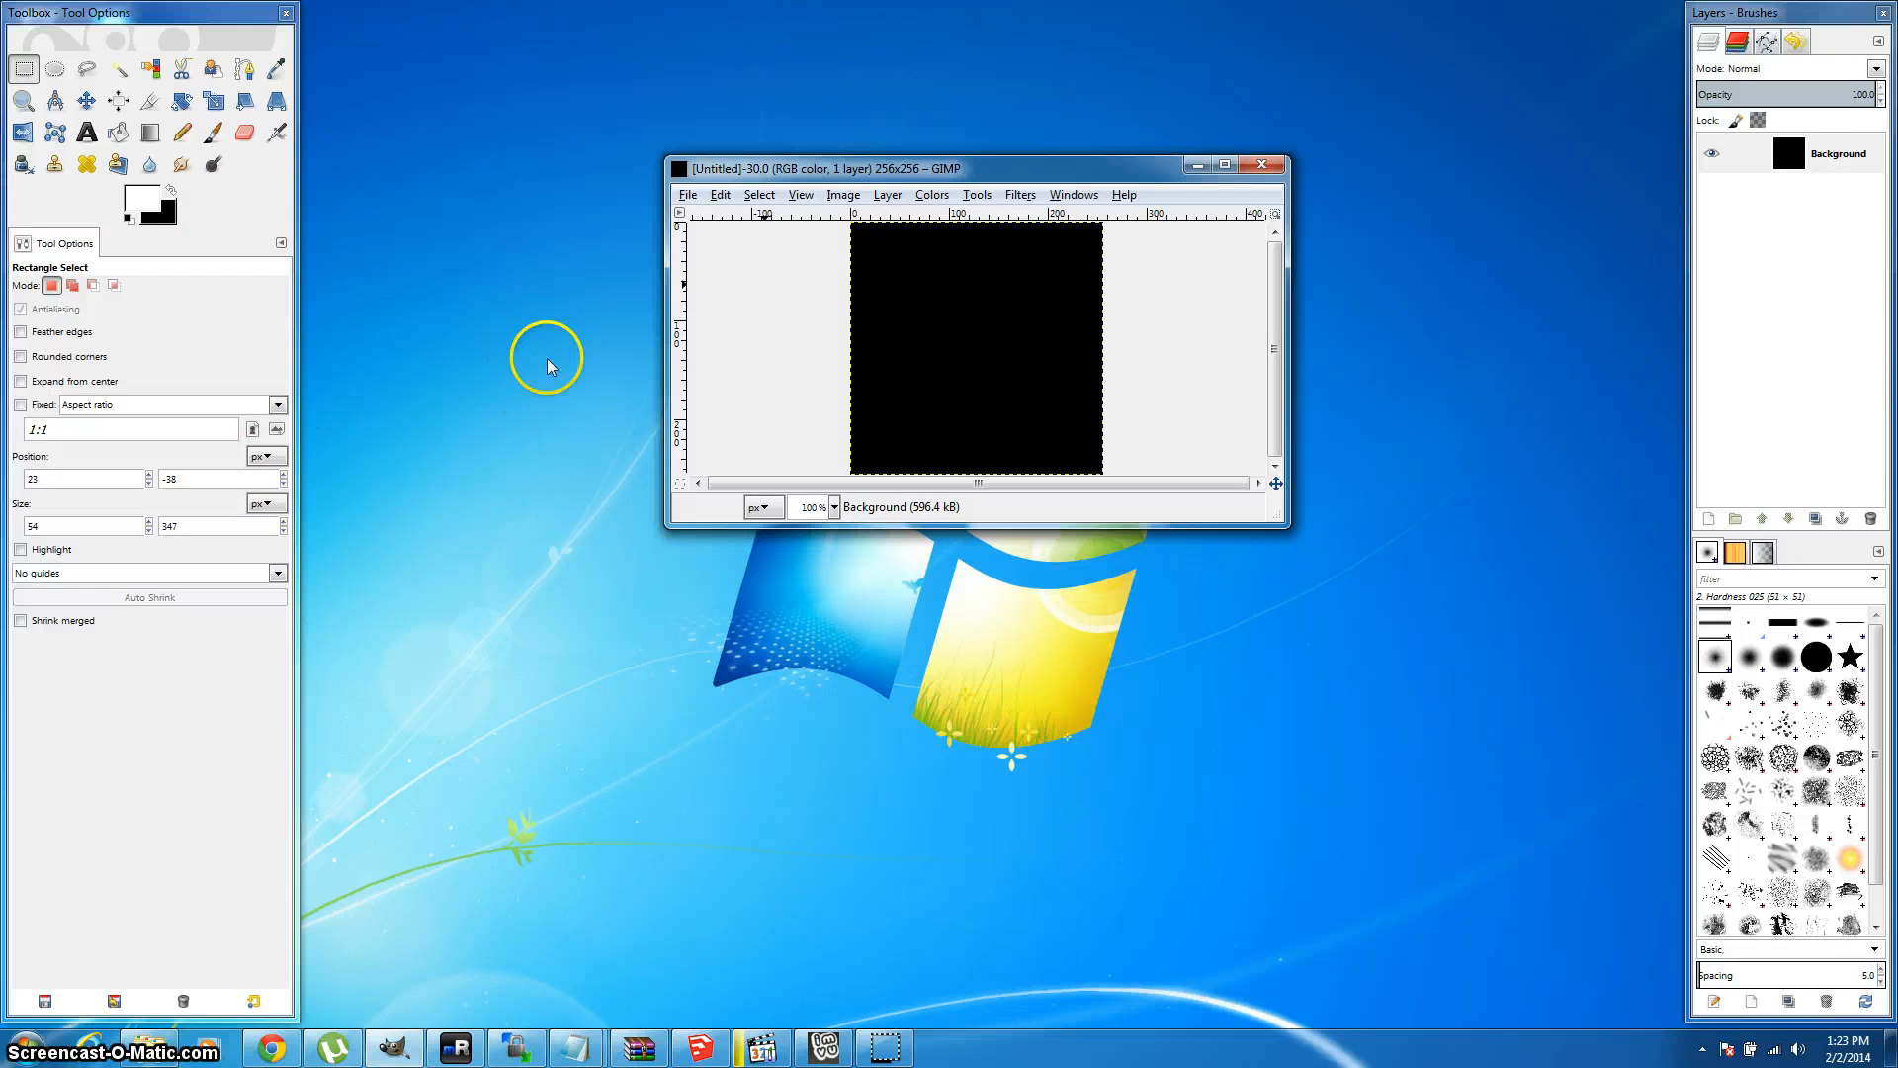
Step: Switch the interface to single-window mode, maximize the window and centre the black image in the view
{"action": "left_click", "coordinate": [1065, 196]}
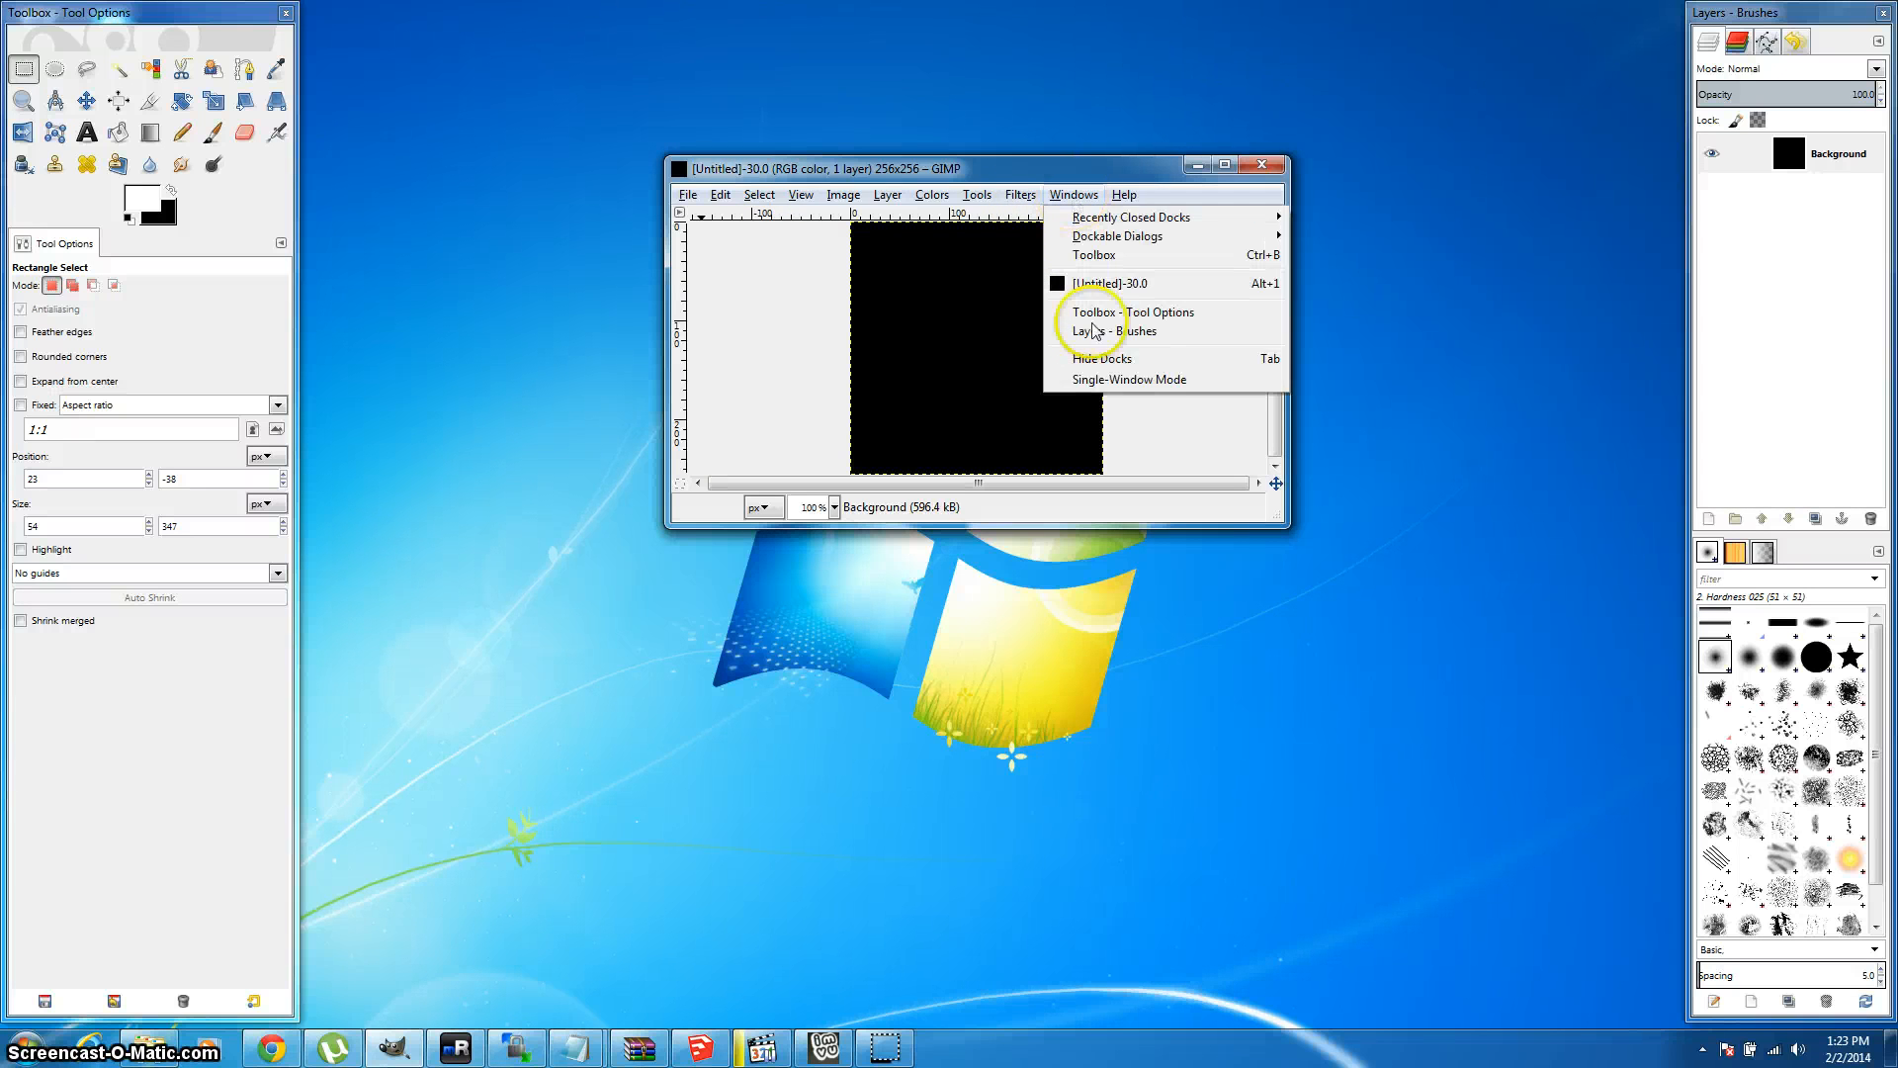
{"action": "left_click", "coordinate": [1124, 381]}
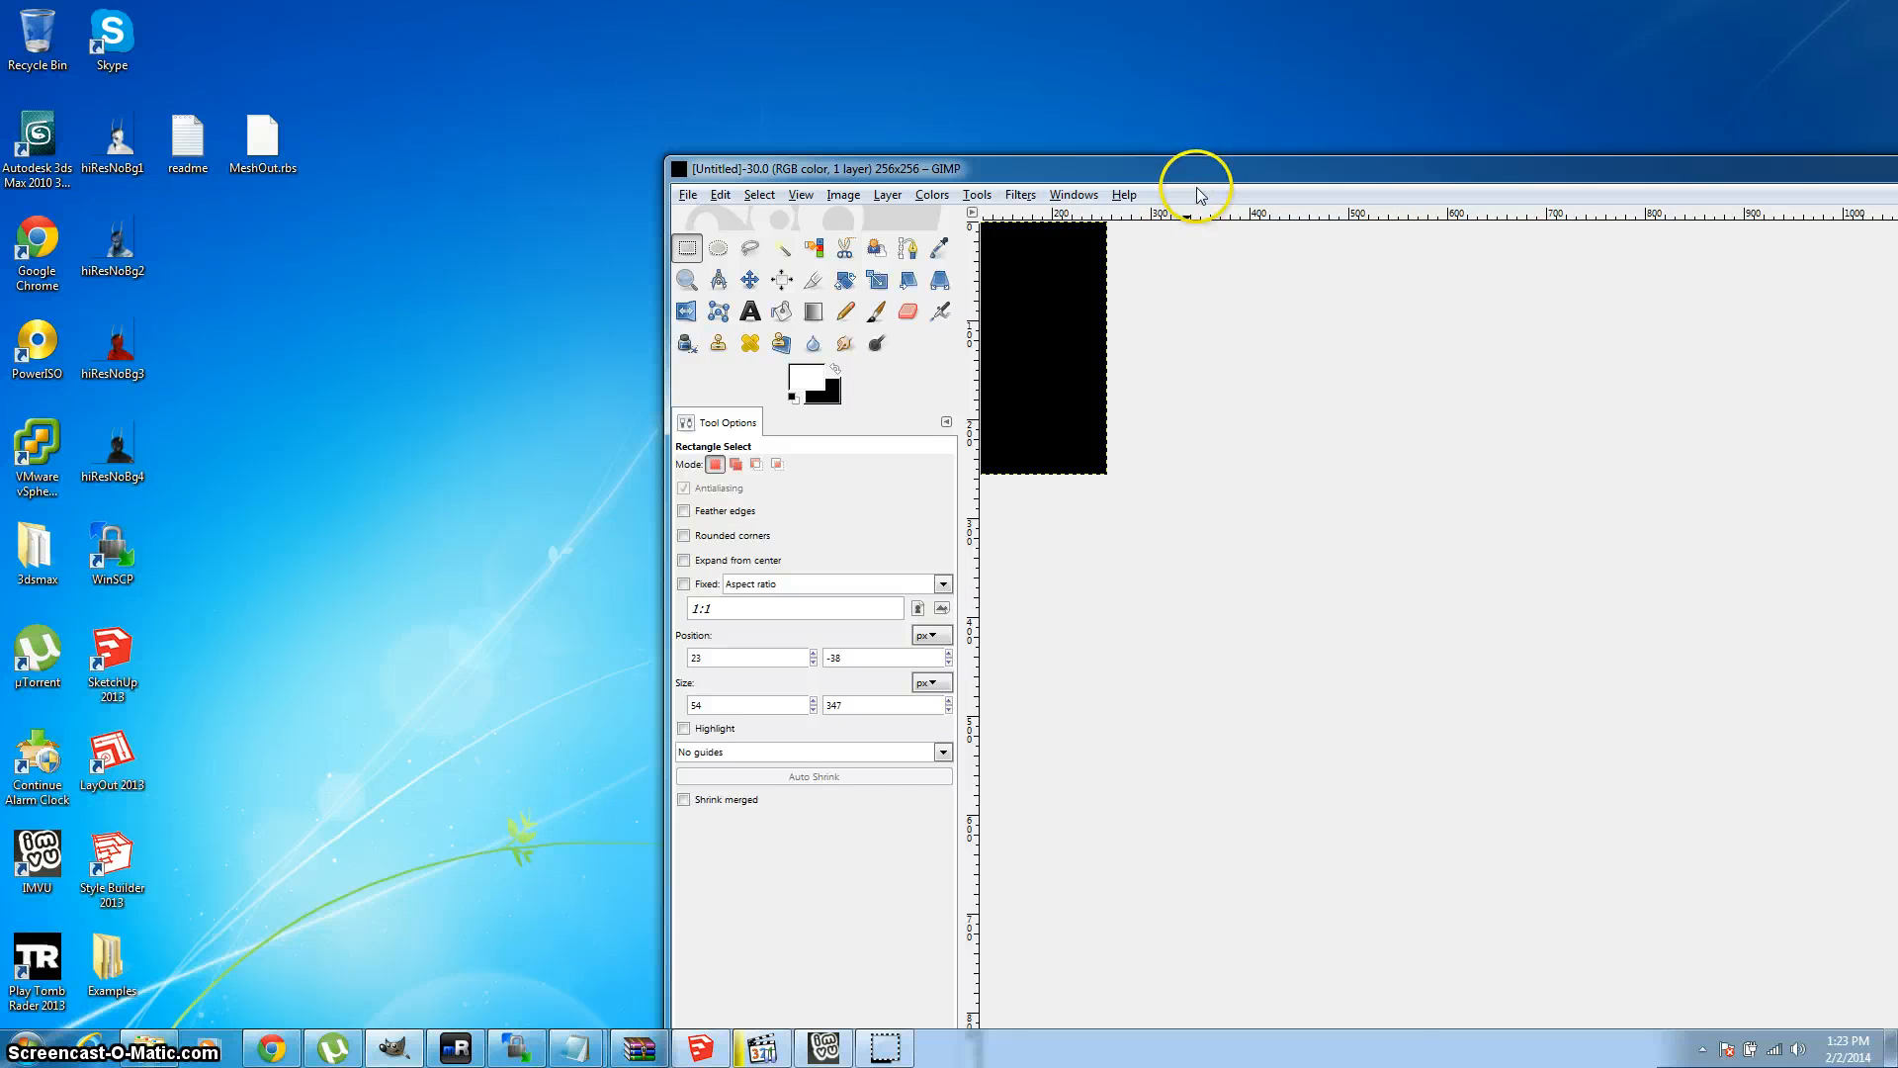
{"action": "left_click_drag", "start_coordinate": [1200, 186], "coordinate": [531, 34]}
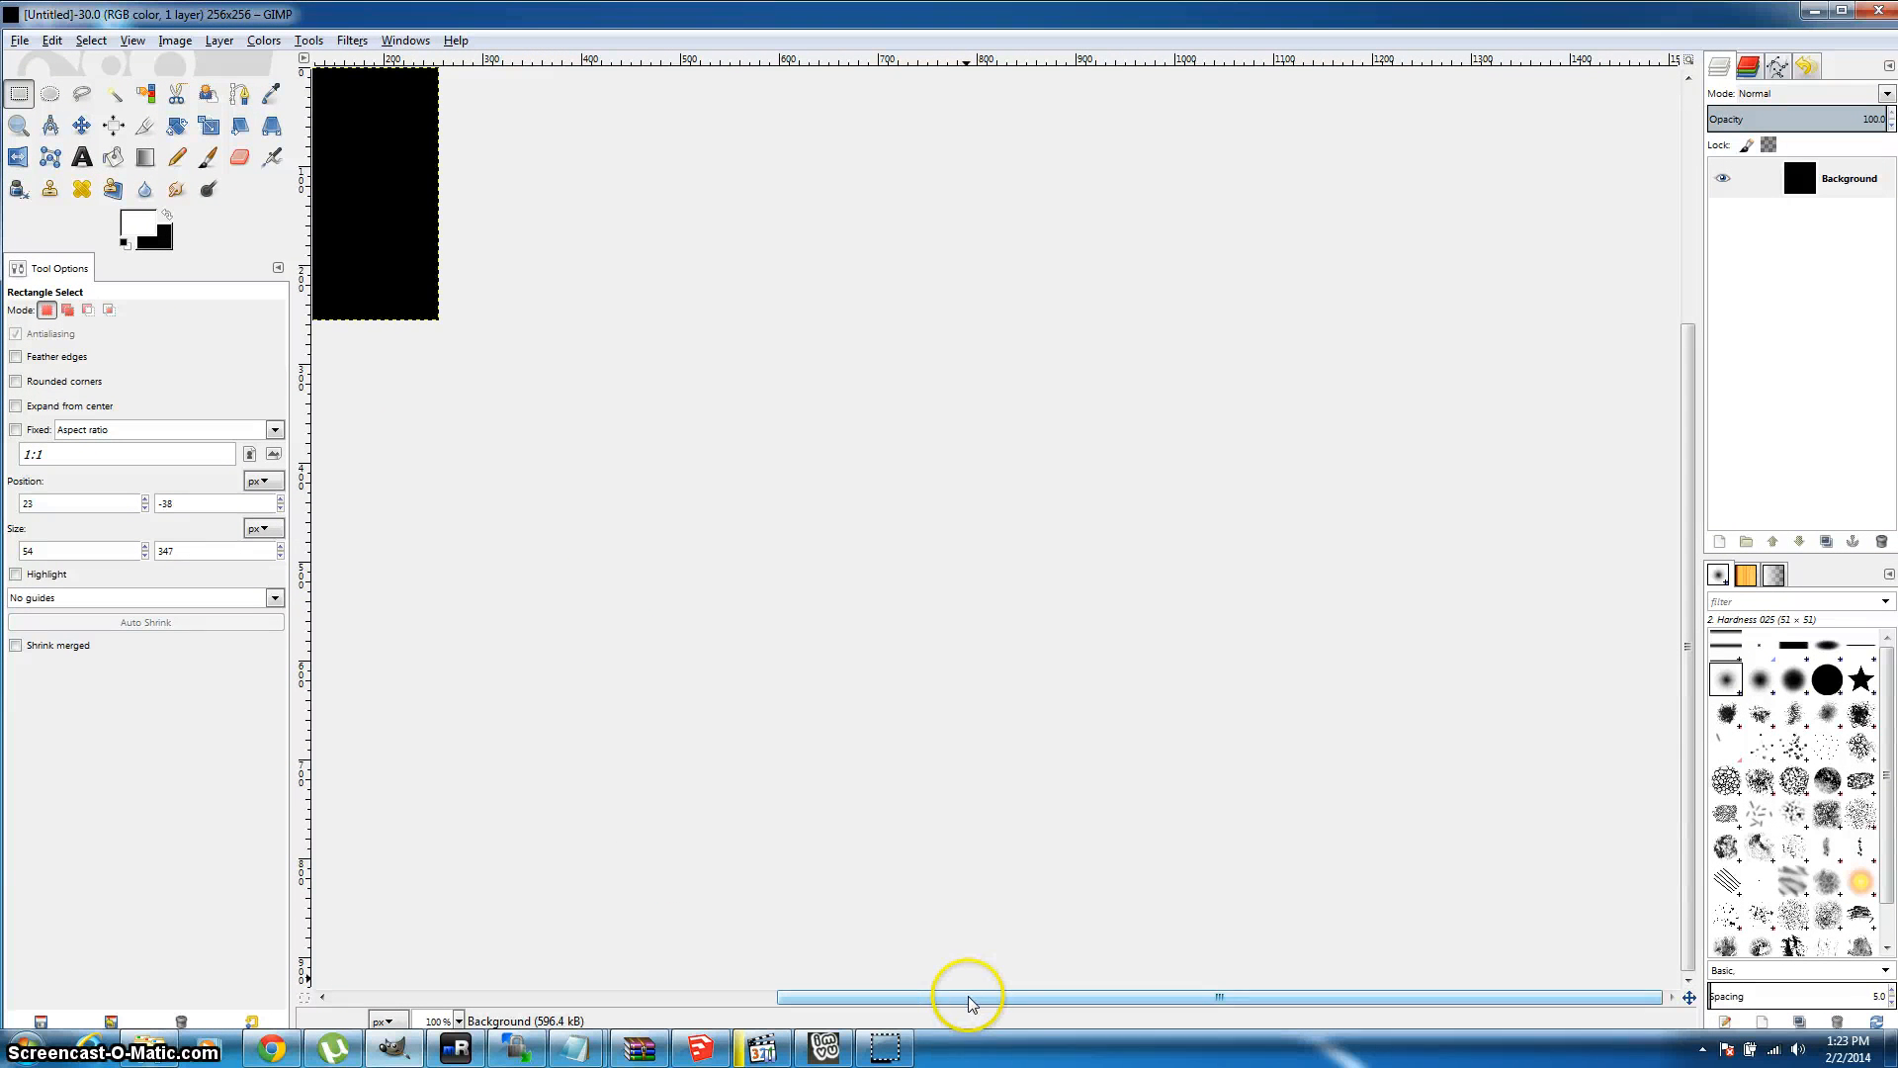
{"action": "left_click_drag", "start_coordinate": [968, 1003], "coordinate": [495, 924]}
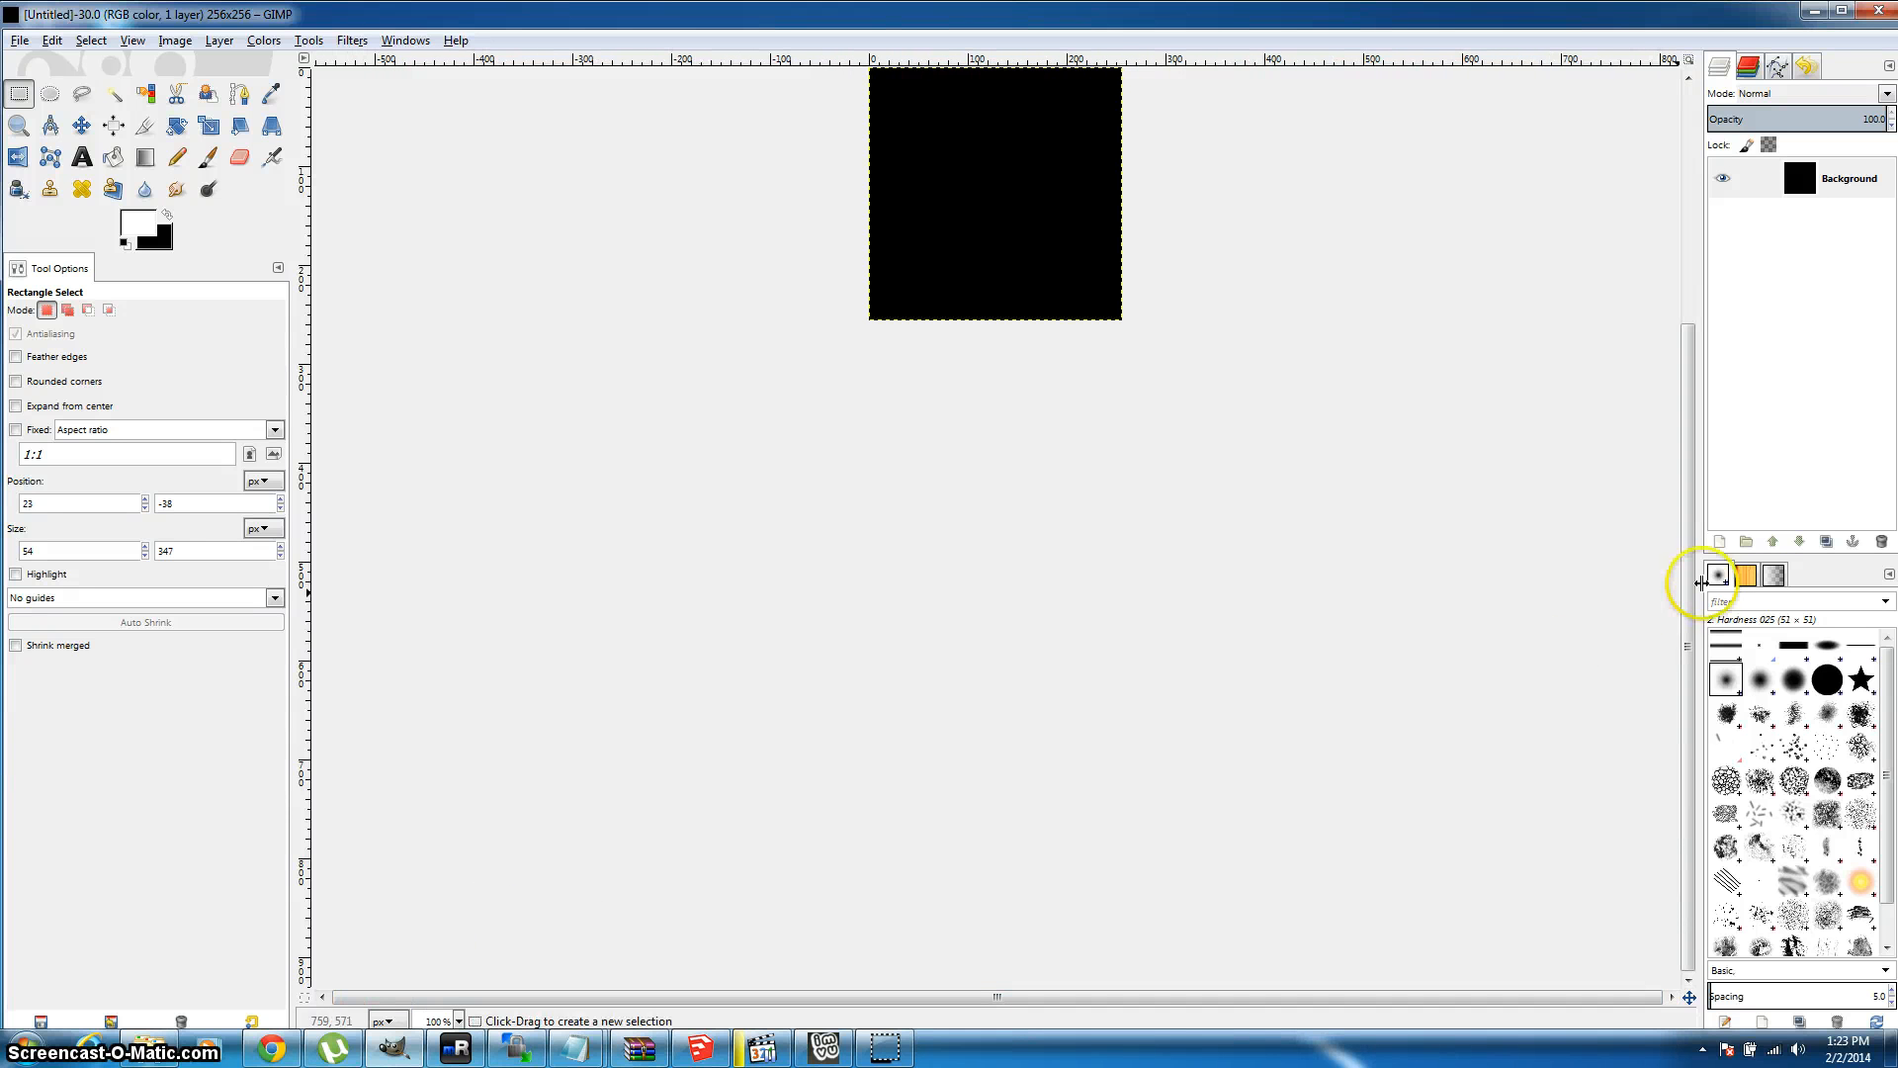
{"action": "scroll", "coordinate": [1686, 589], "scroll_direction": "up", "scroll_amount": 5}
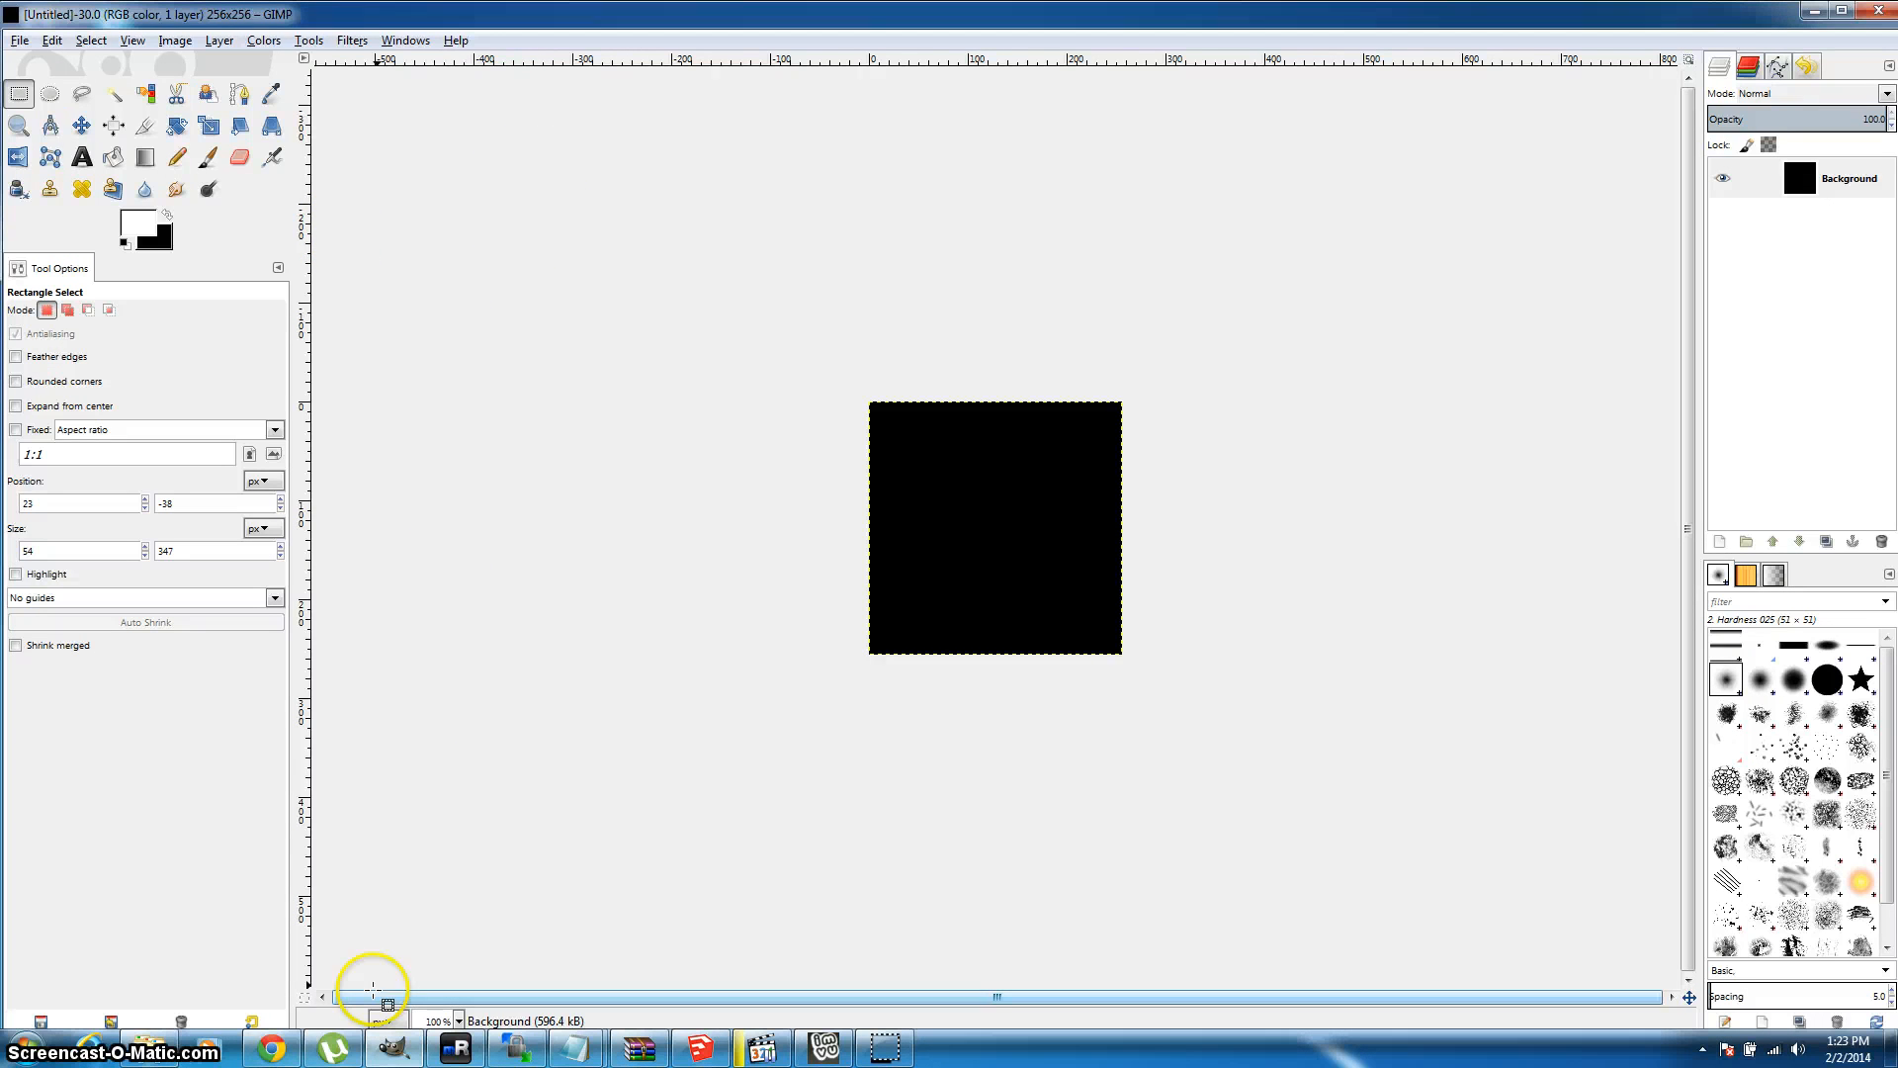
Step: Switch to Chrome and derive a new product from the "K |Aro (F) - Derivable" hair page on IMVU
{"action": "mouse_move", "coordinate": [272, 1063]}
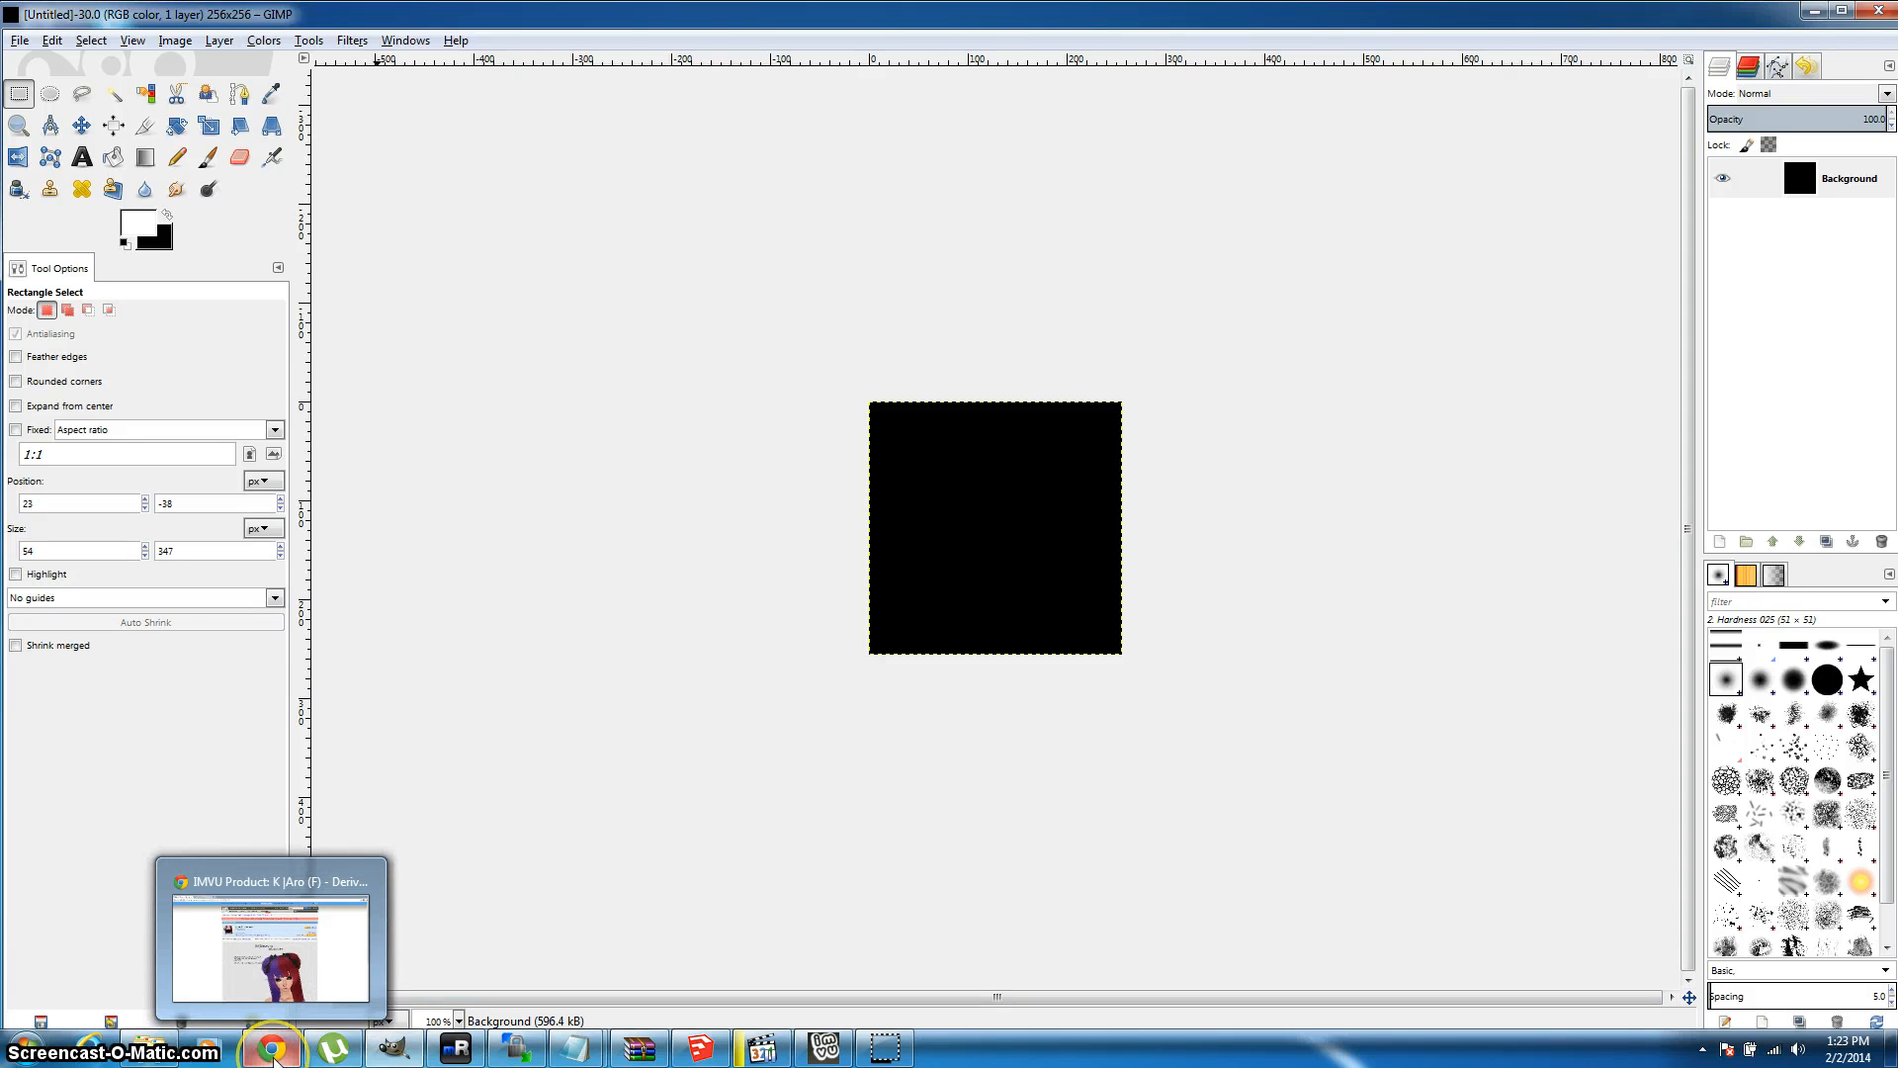
{"action": "left_click", "coordinate": [272, 1050]}
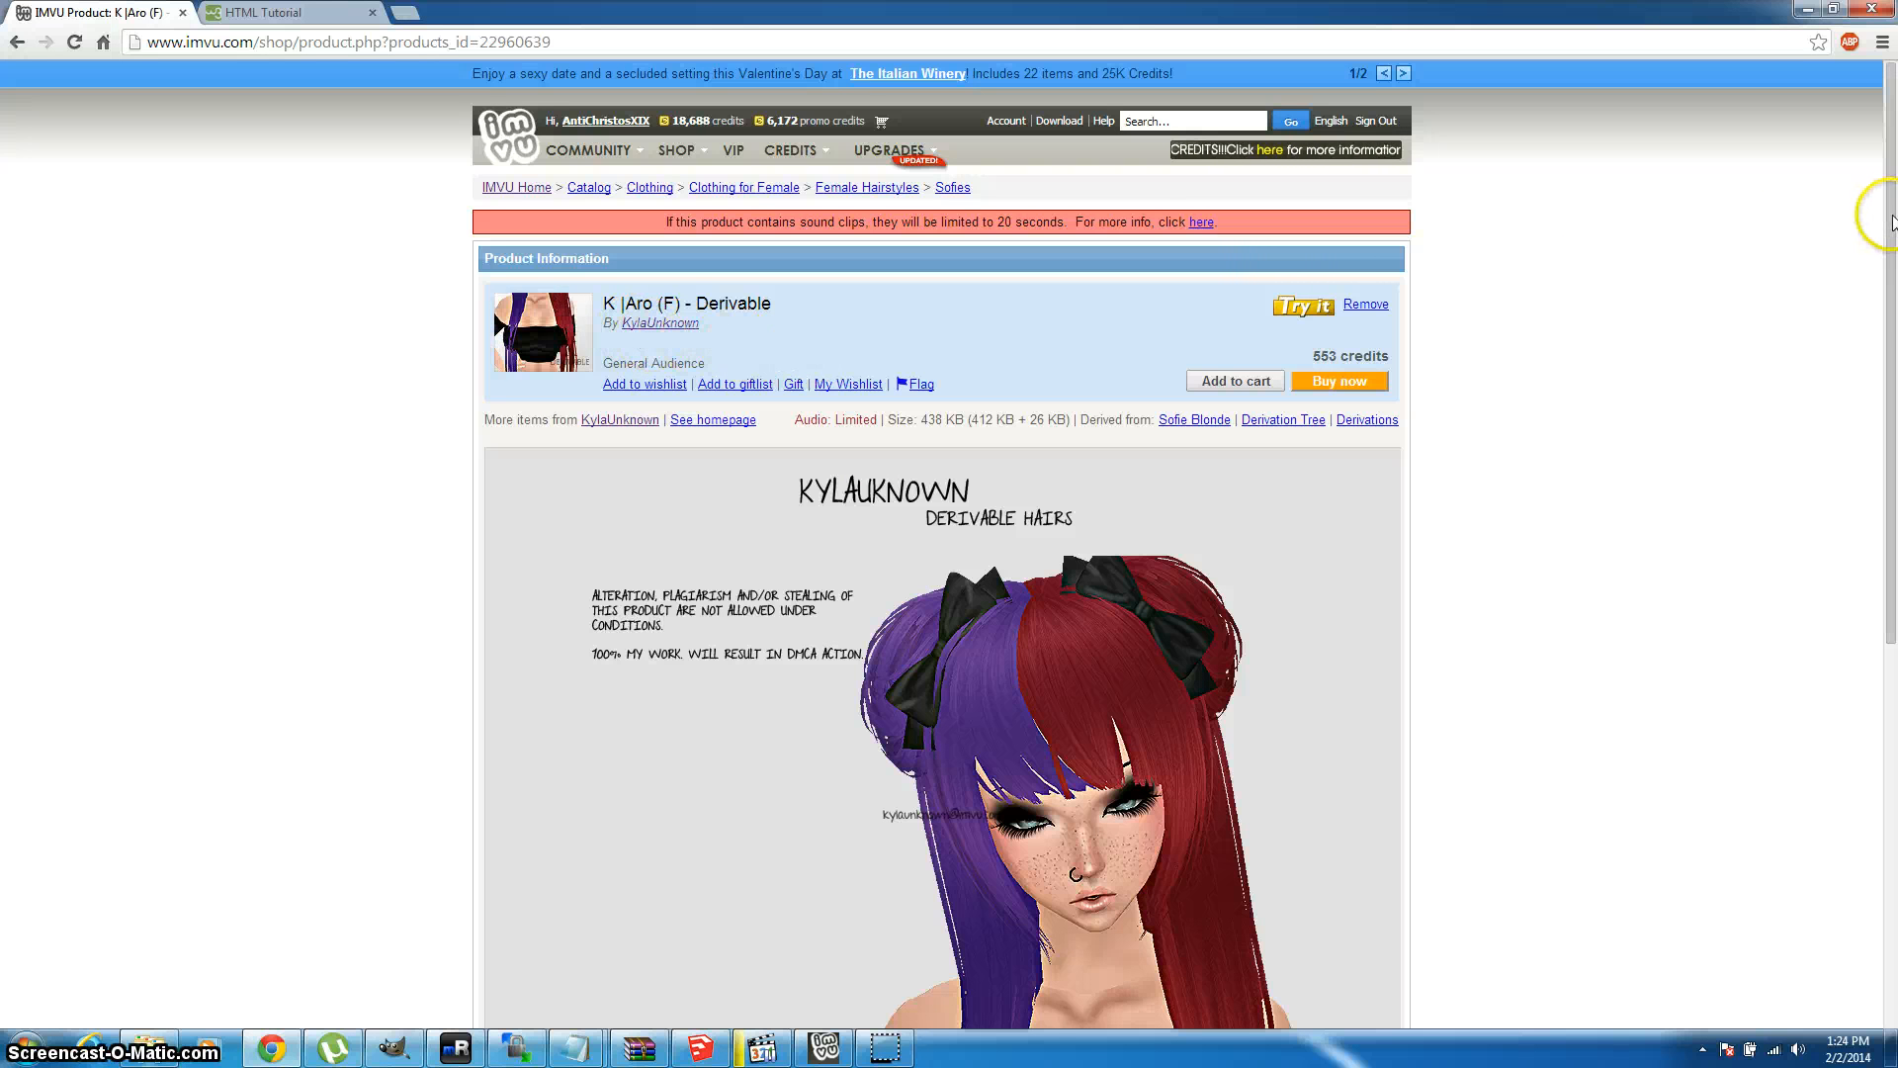
{"action": "left_click_drag", "start_coordinate": [1888, 229], "coordinate": [1862, 412]}
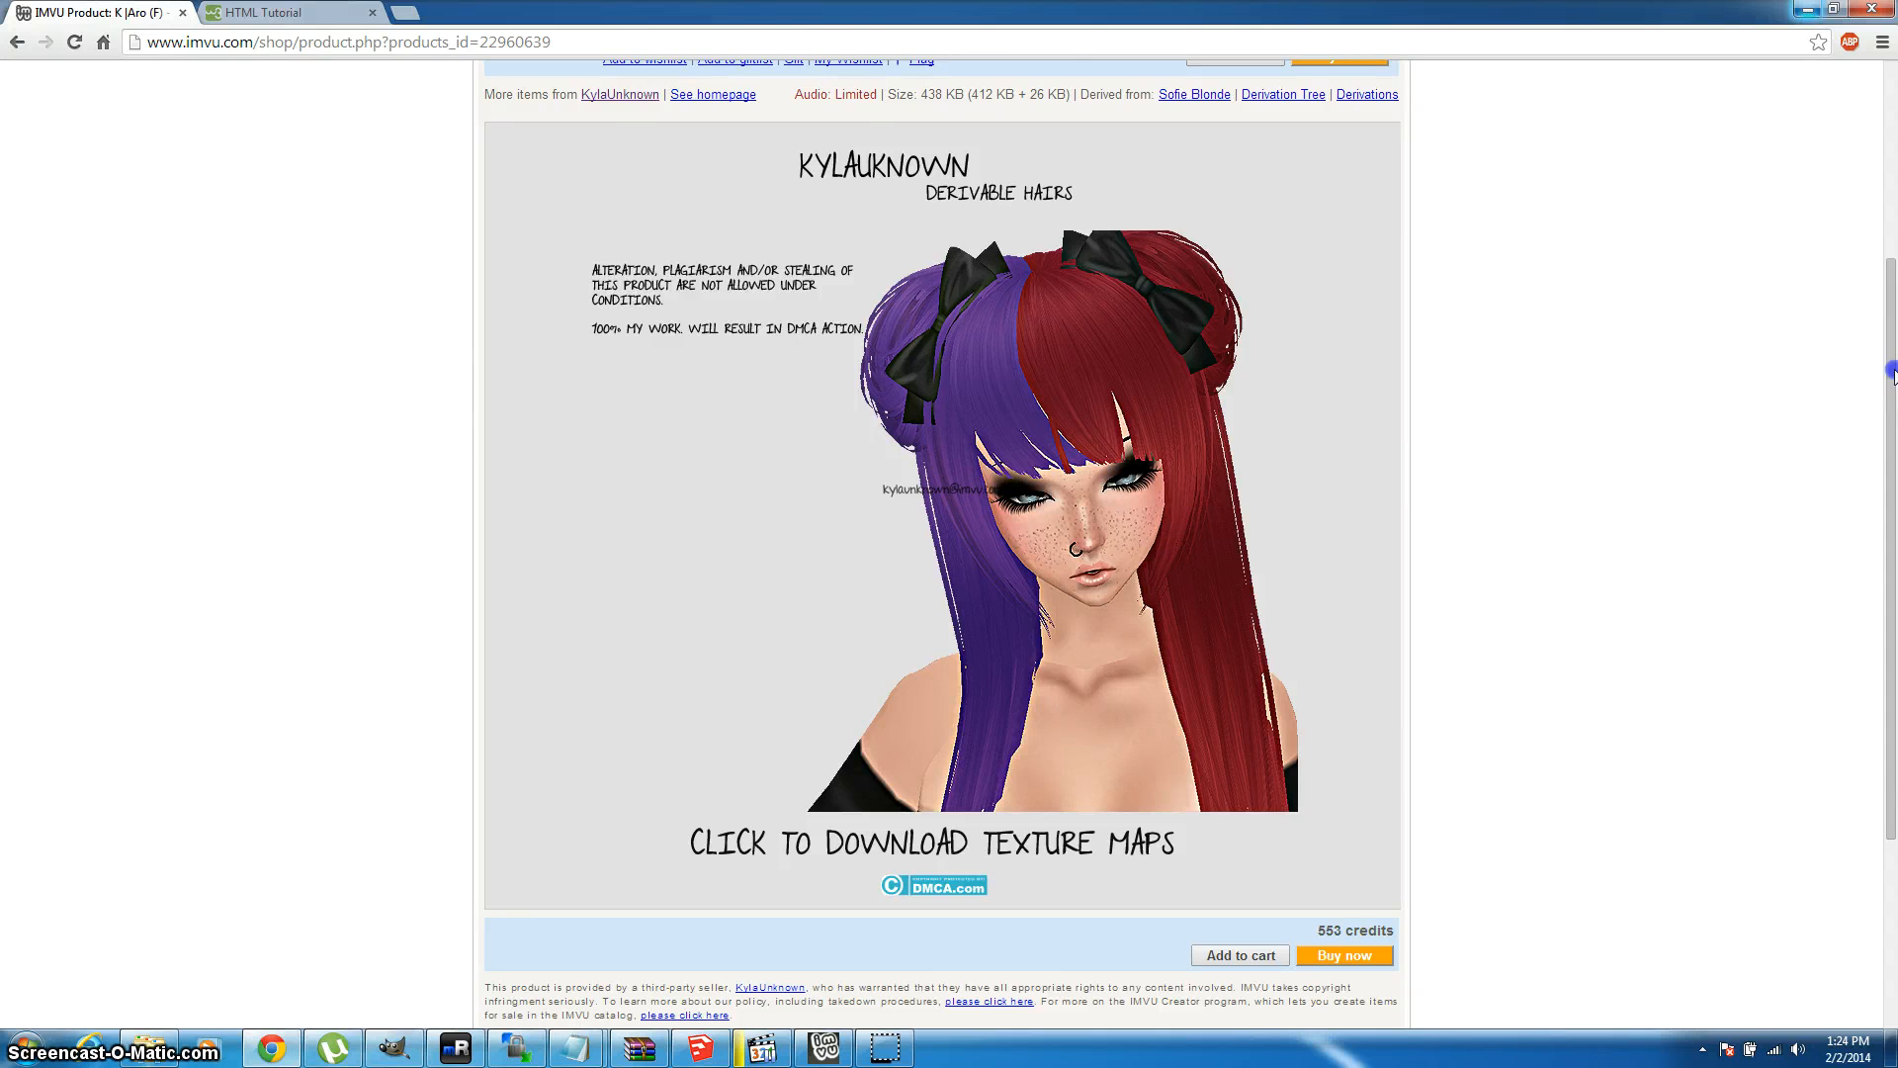
{"action": "left_click_drag", "start_coordinate": [1891, 371], "coordinate": [1890, 512]}
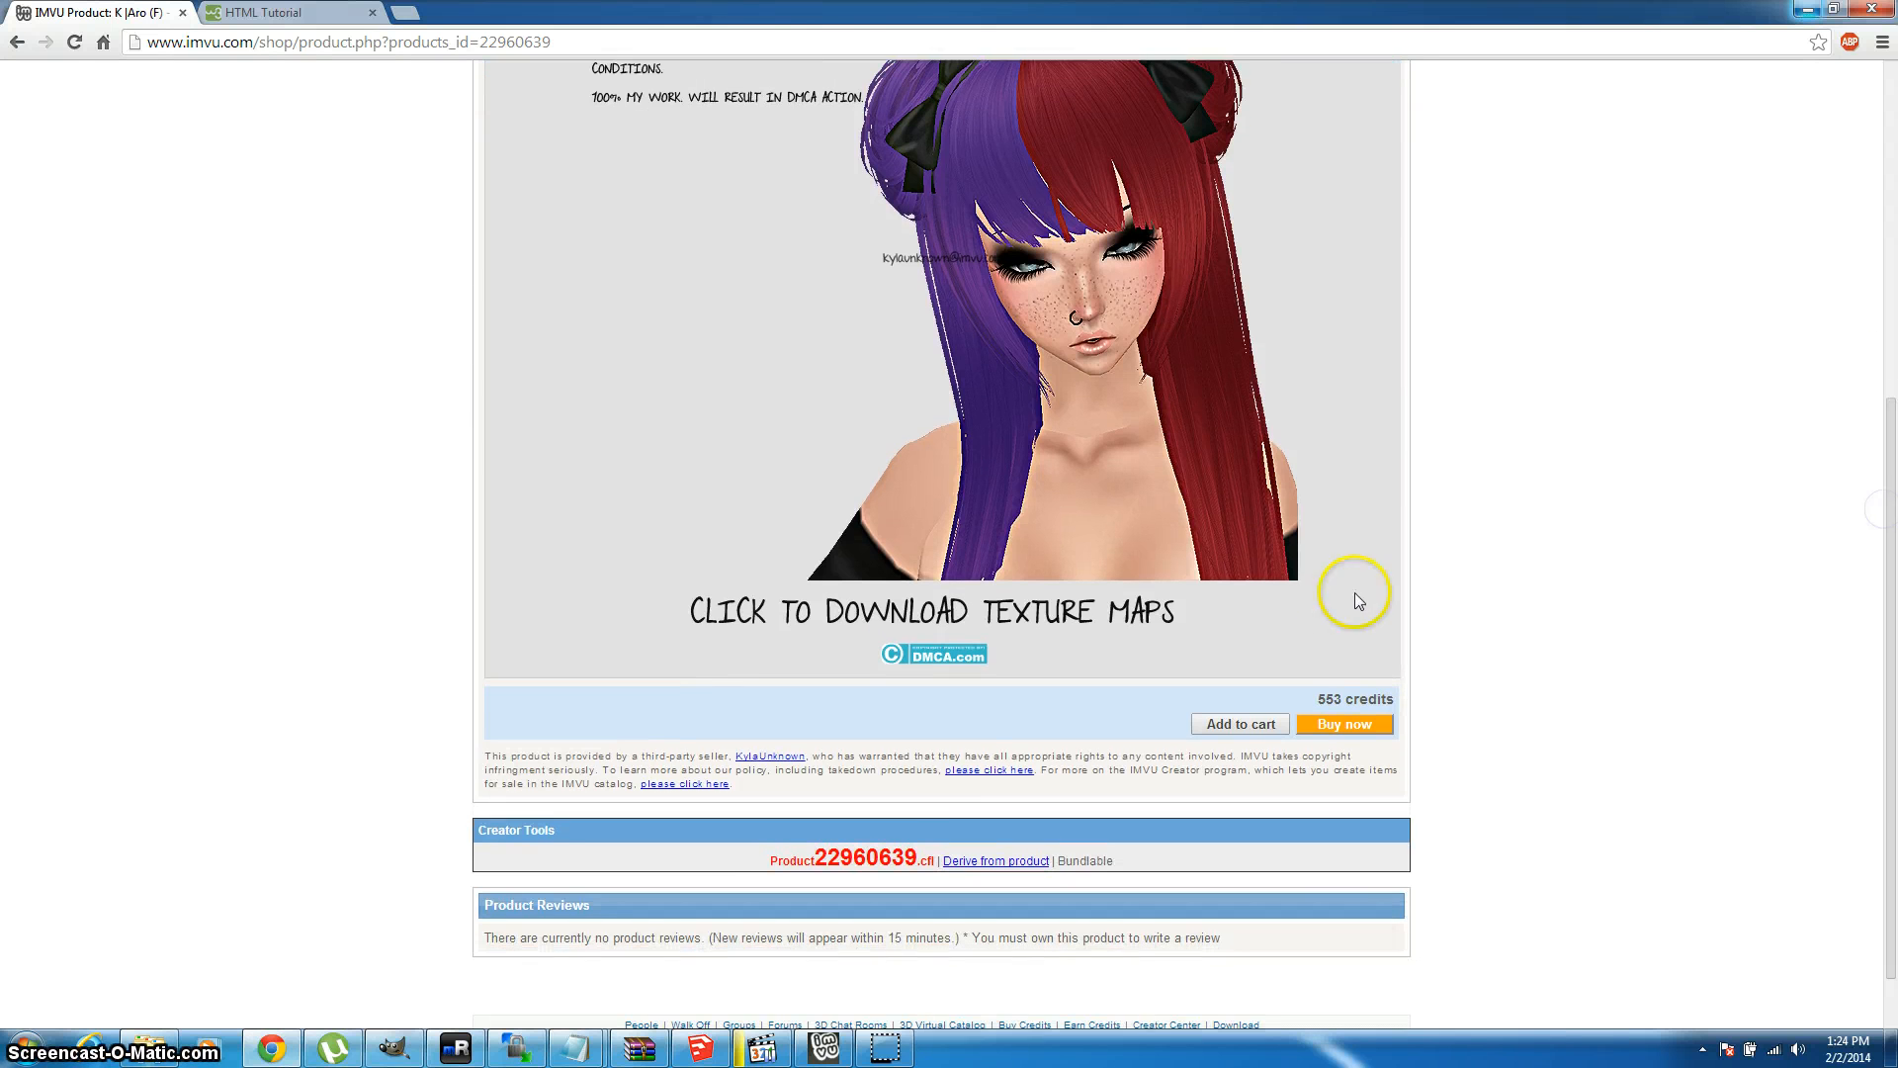
{"action": "left_click", "coordinate": [1009, 865]}
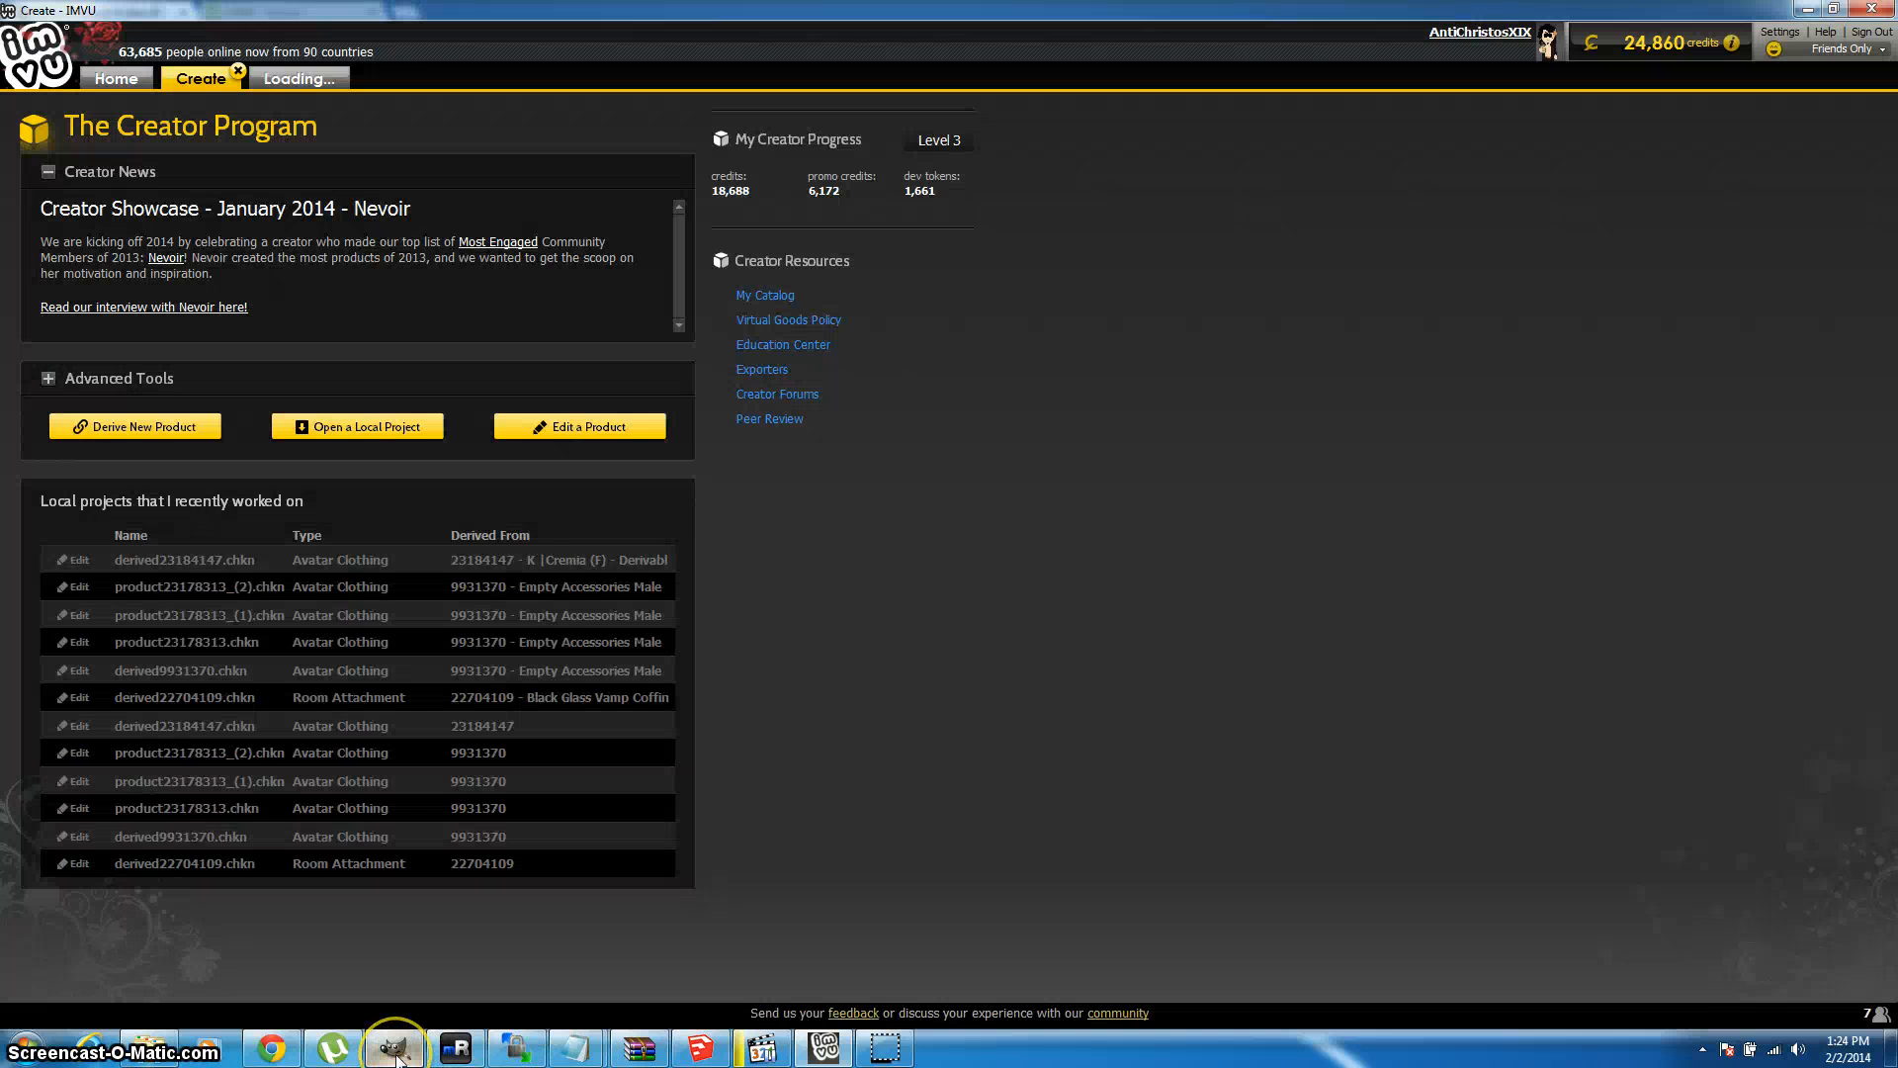
Step: Return to GIMP and start the Solid Noise cloud render filter on the black Background layer
{"action": "left_click", "coordinate": [394, 1046]}
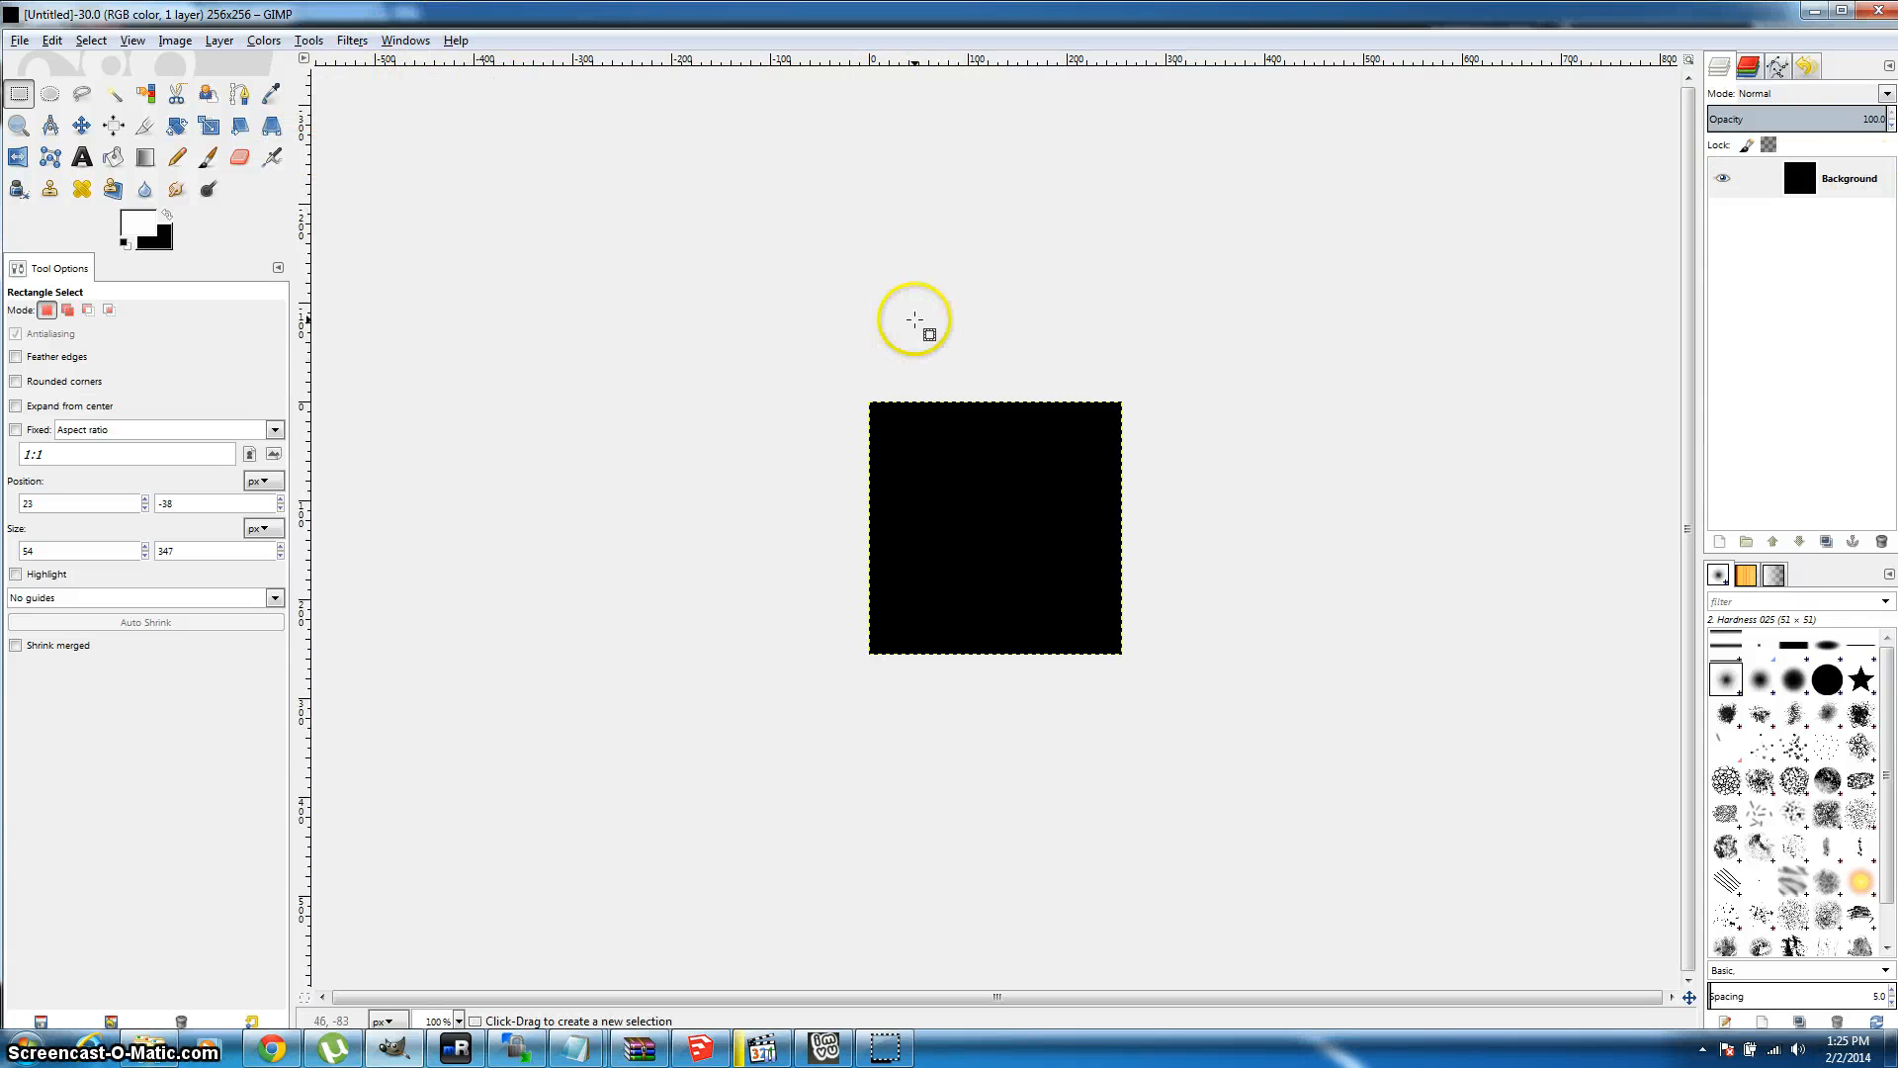
{"action": "left_click", "coordinate": [355, 42]}
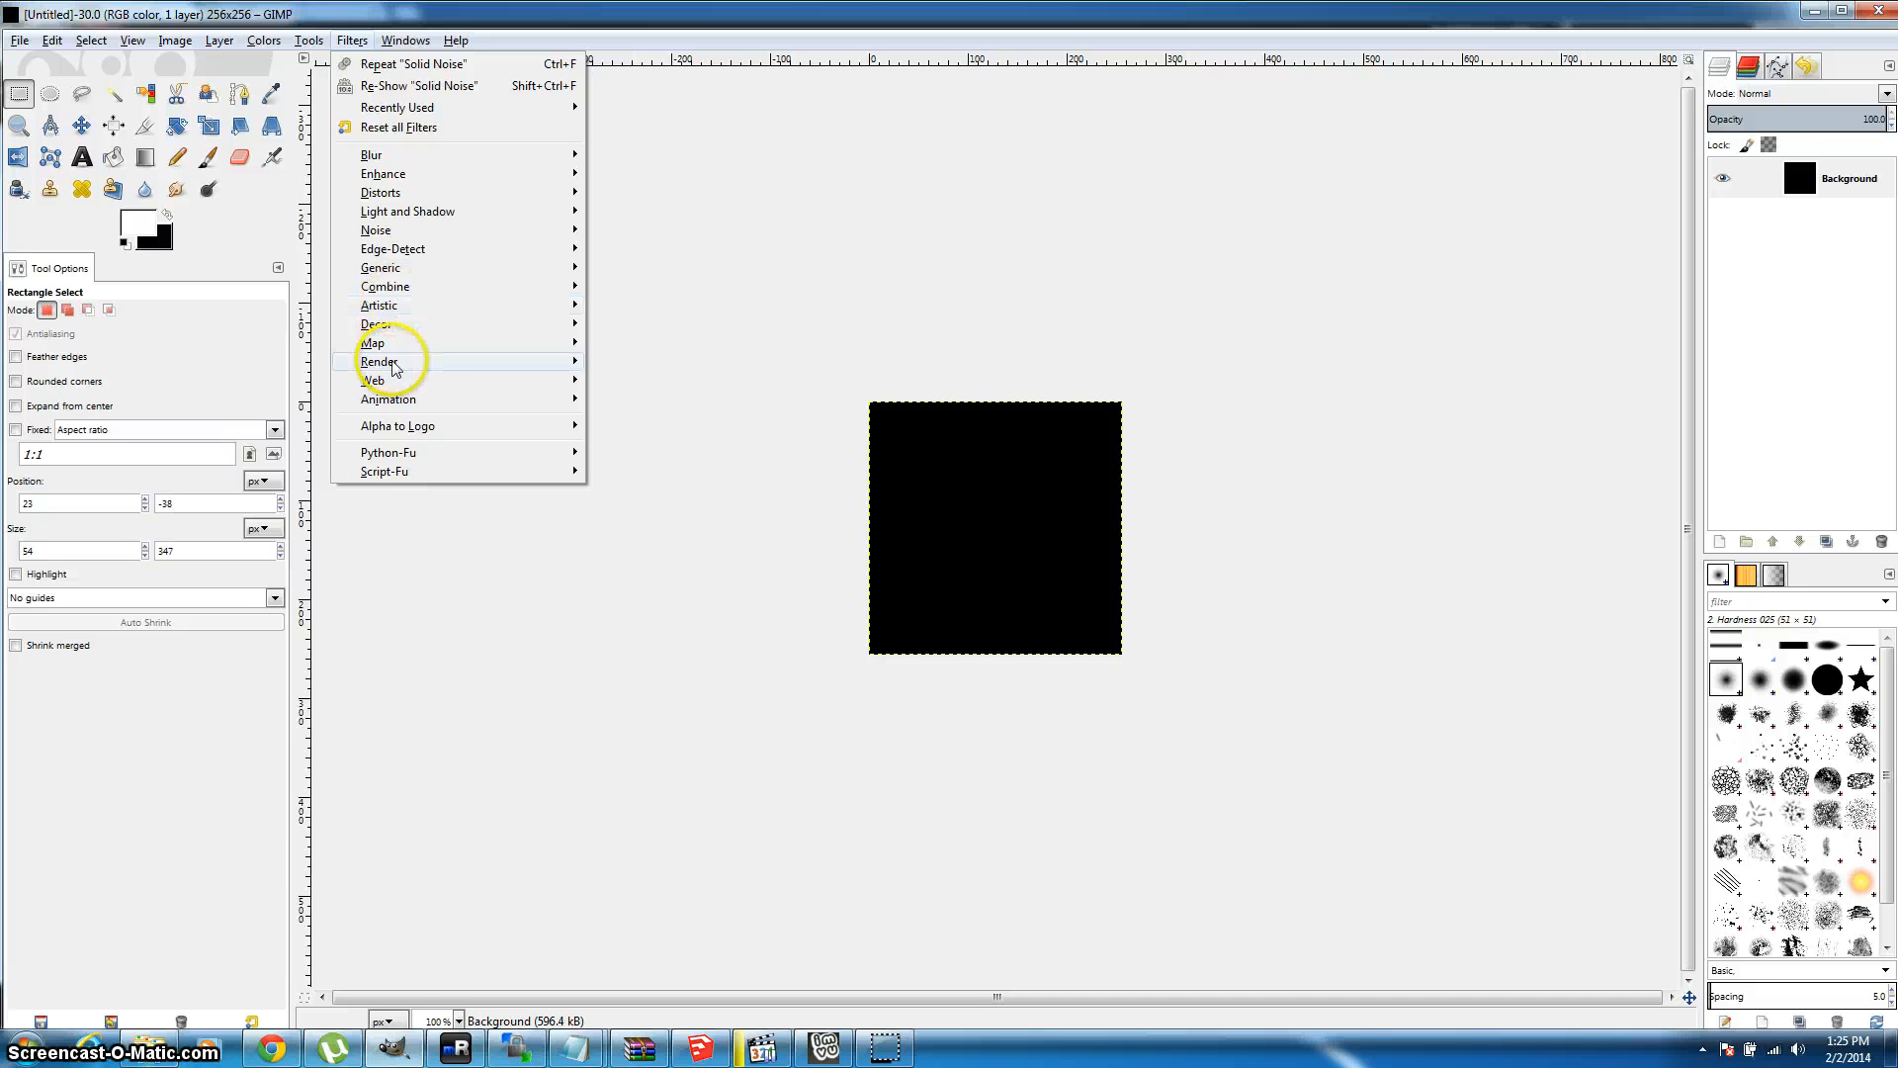
{"action": "mouse_move", "coordinate": [386, 362]}
{"action": "mouse_move", "coordinate": [711, 370]}
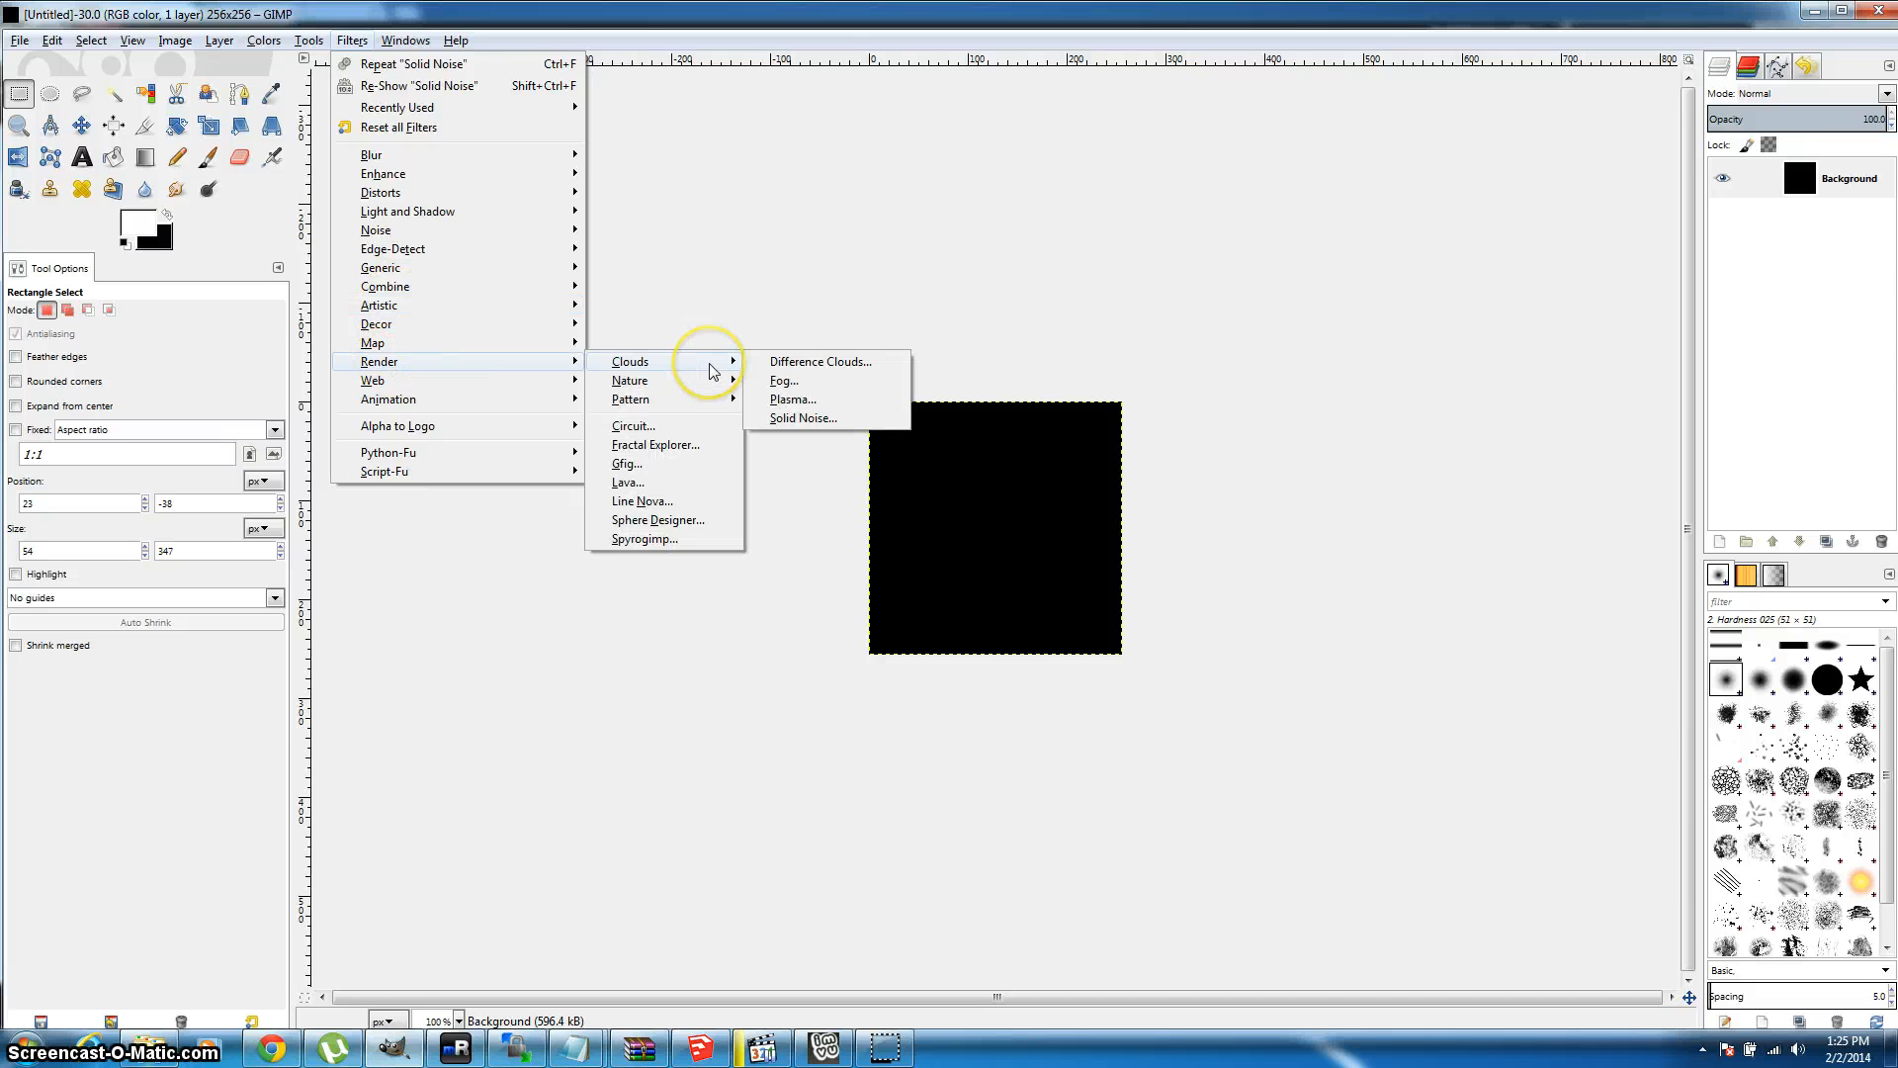
{"action": "left_click", "coordinate": [814, 420]}
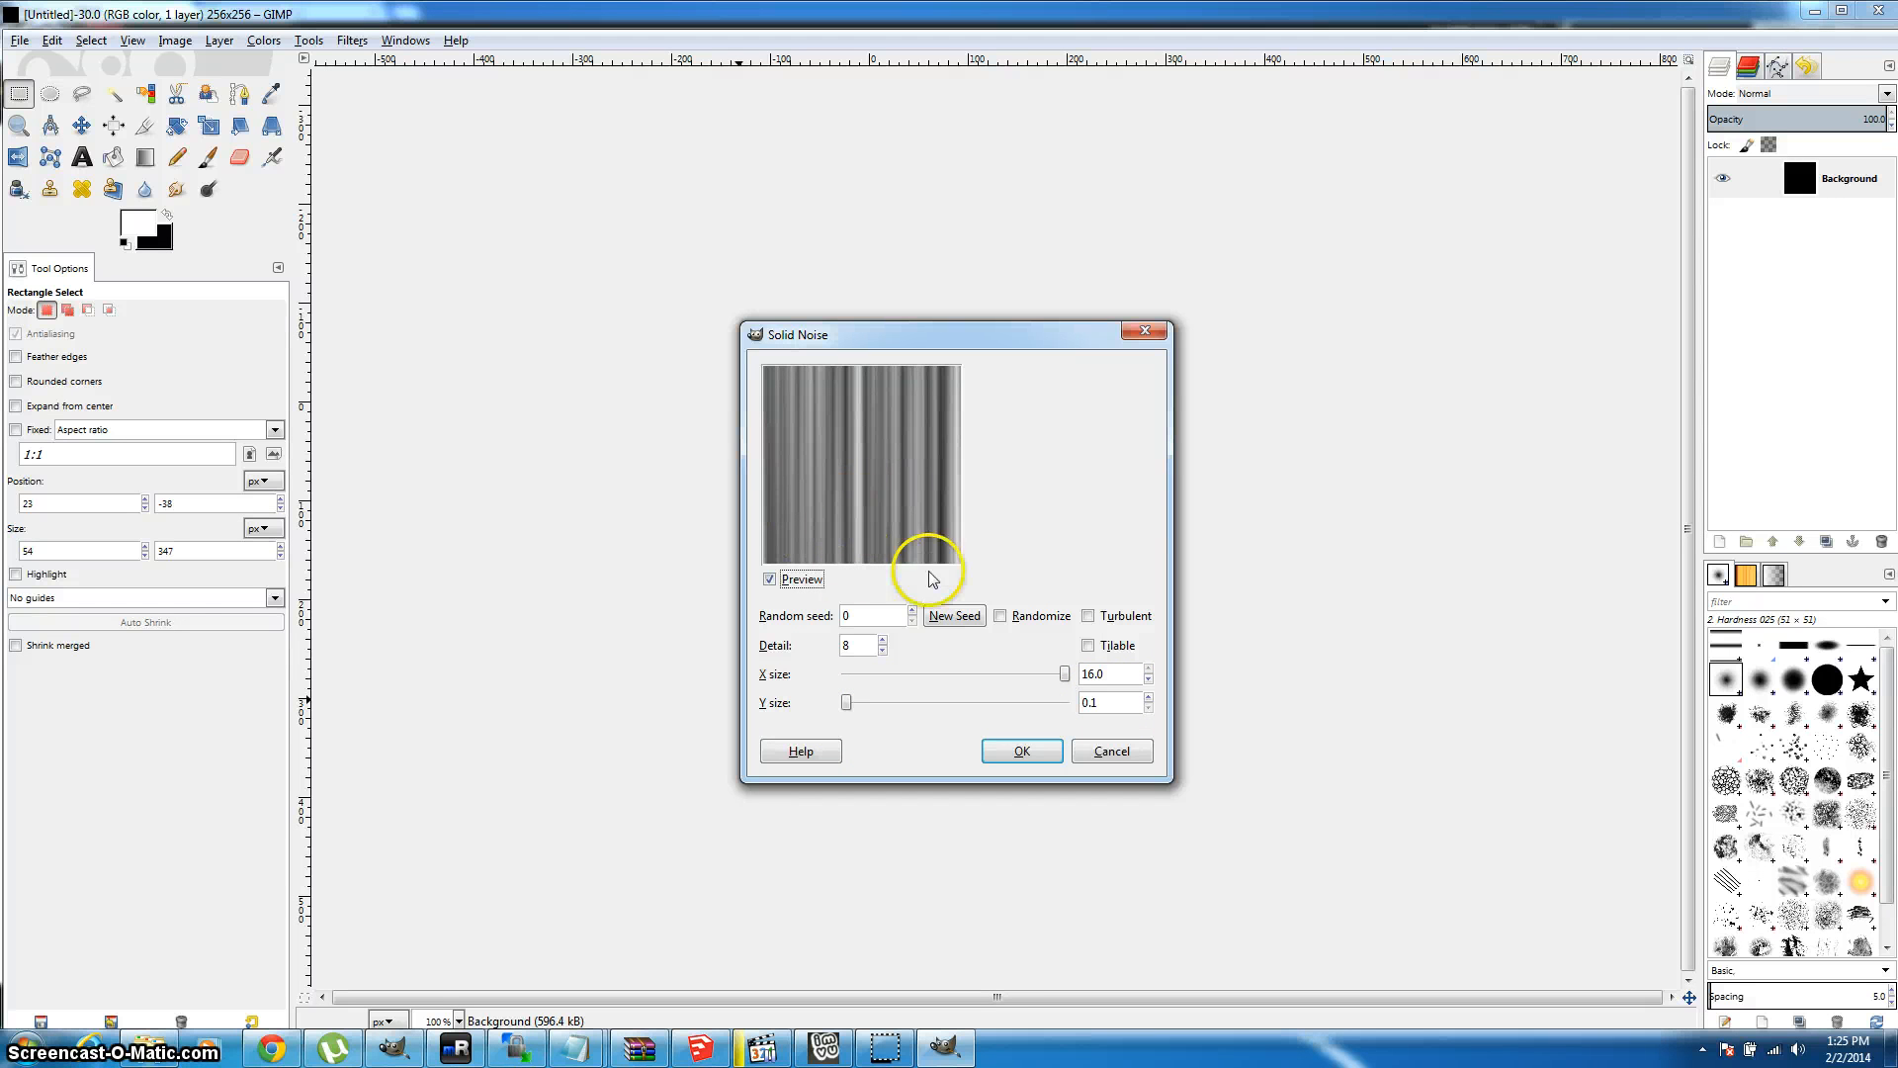
Step: Try four new random seeds for the solid noise and compare the stripe patterns in the preview
{"action": "left_click", "coordinate": [959, 617]}
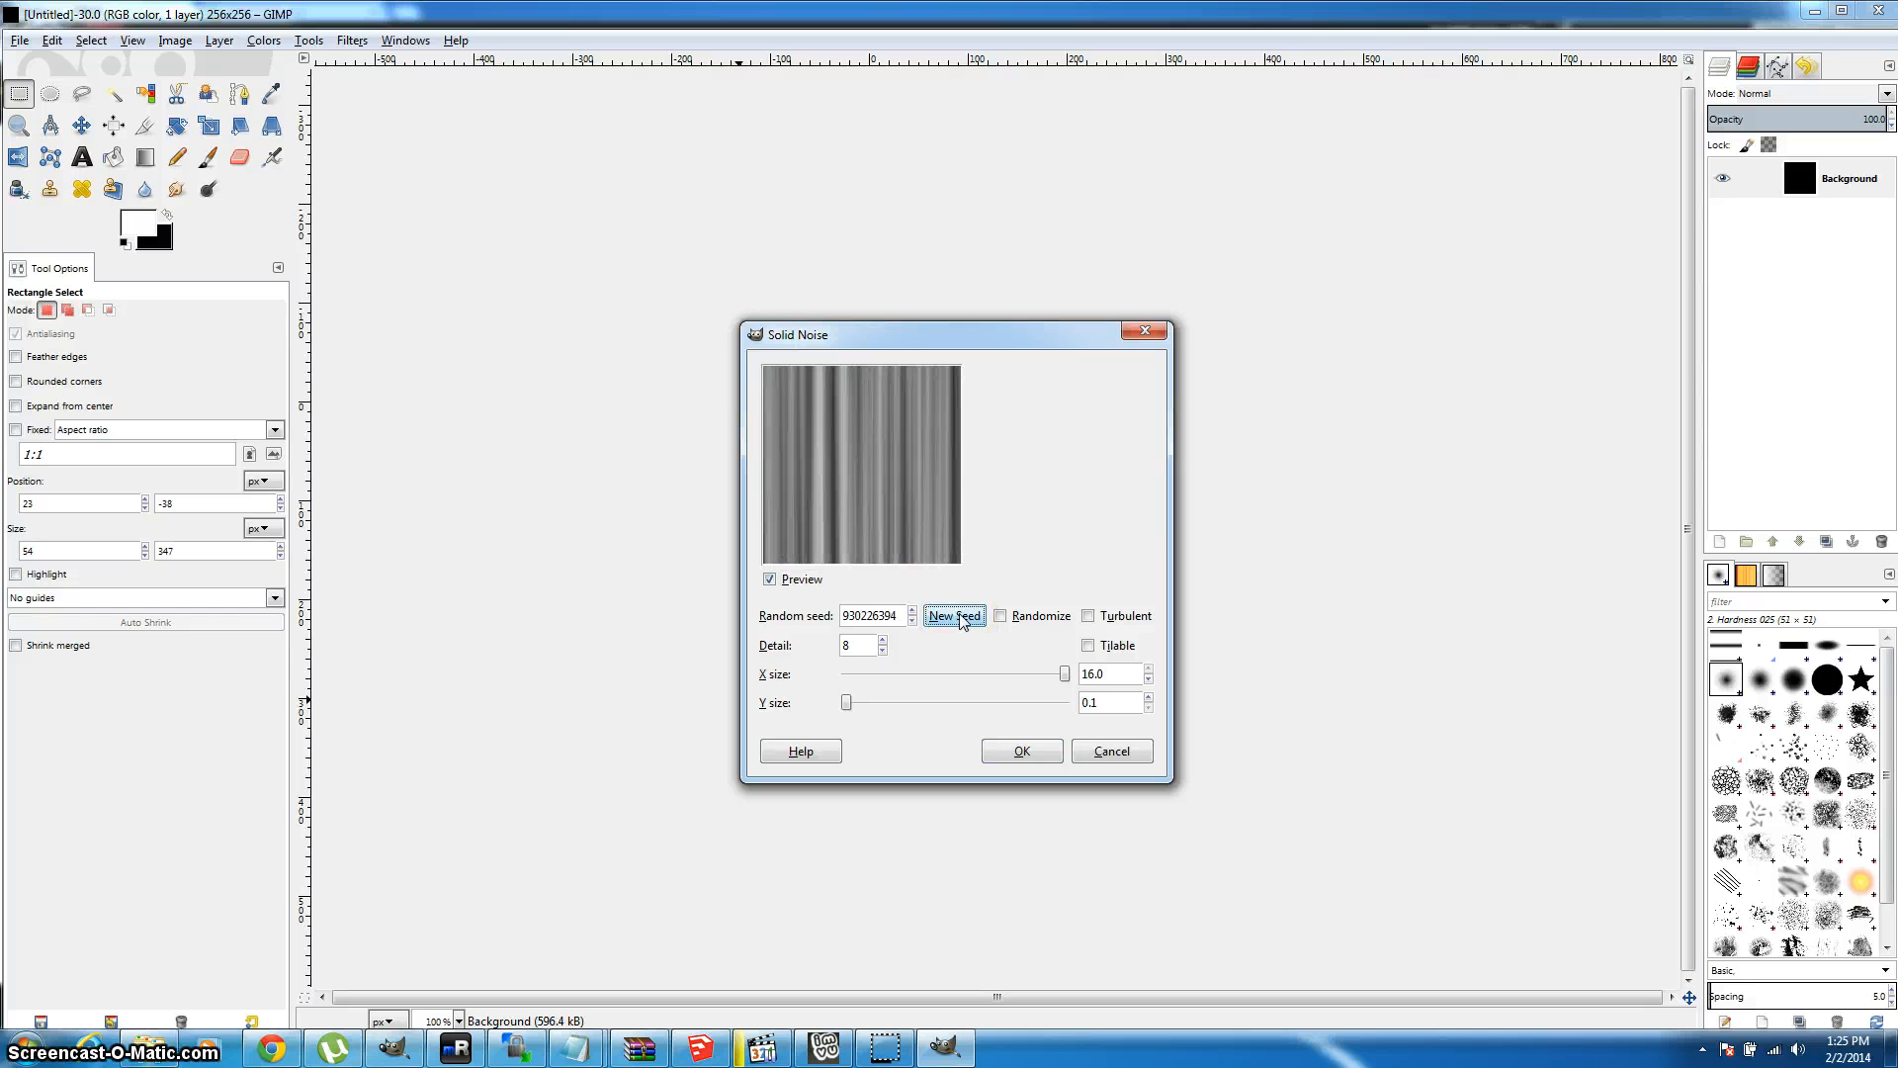
{"action": "left_click", "coordinate": [959, 620]}
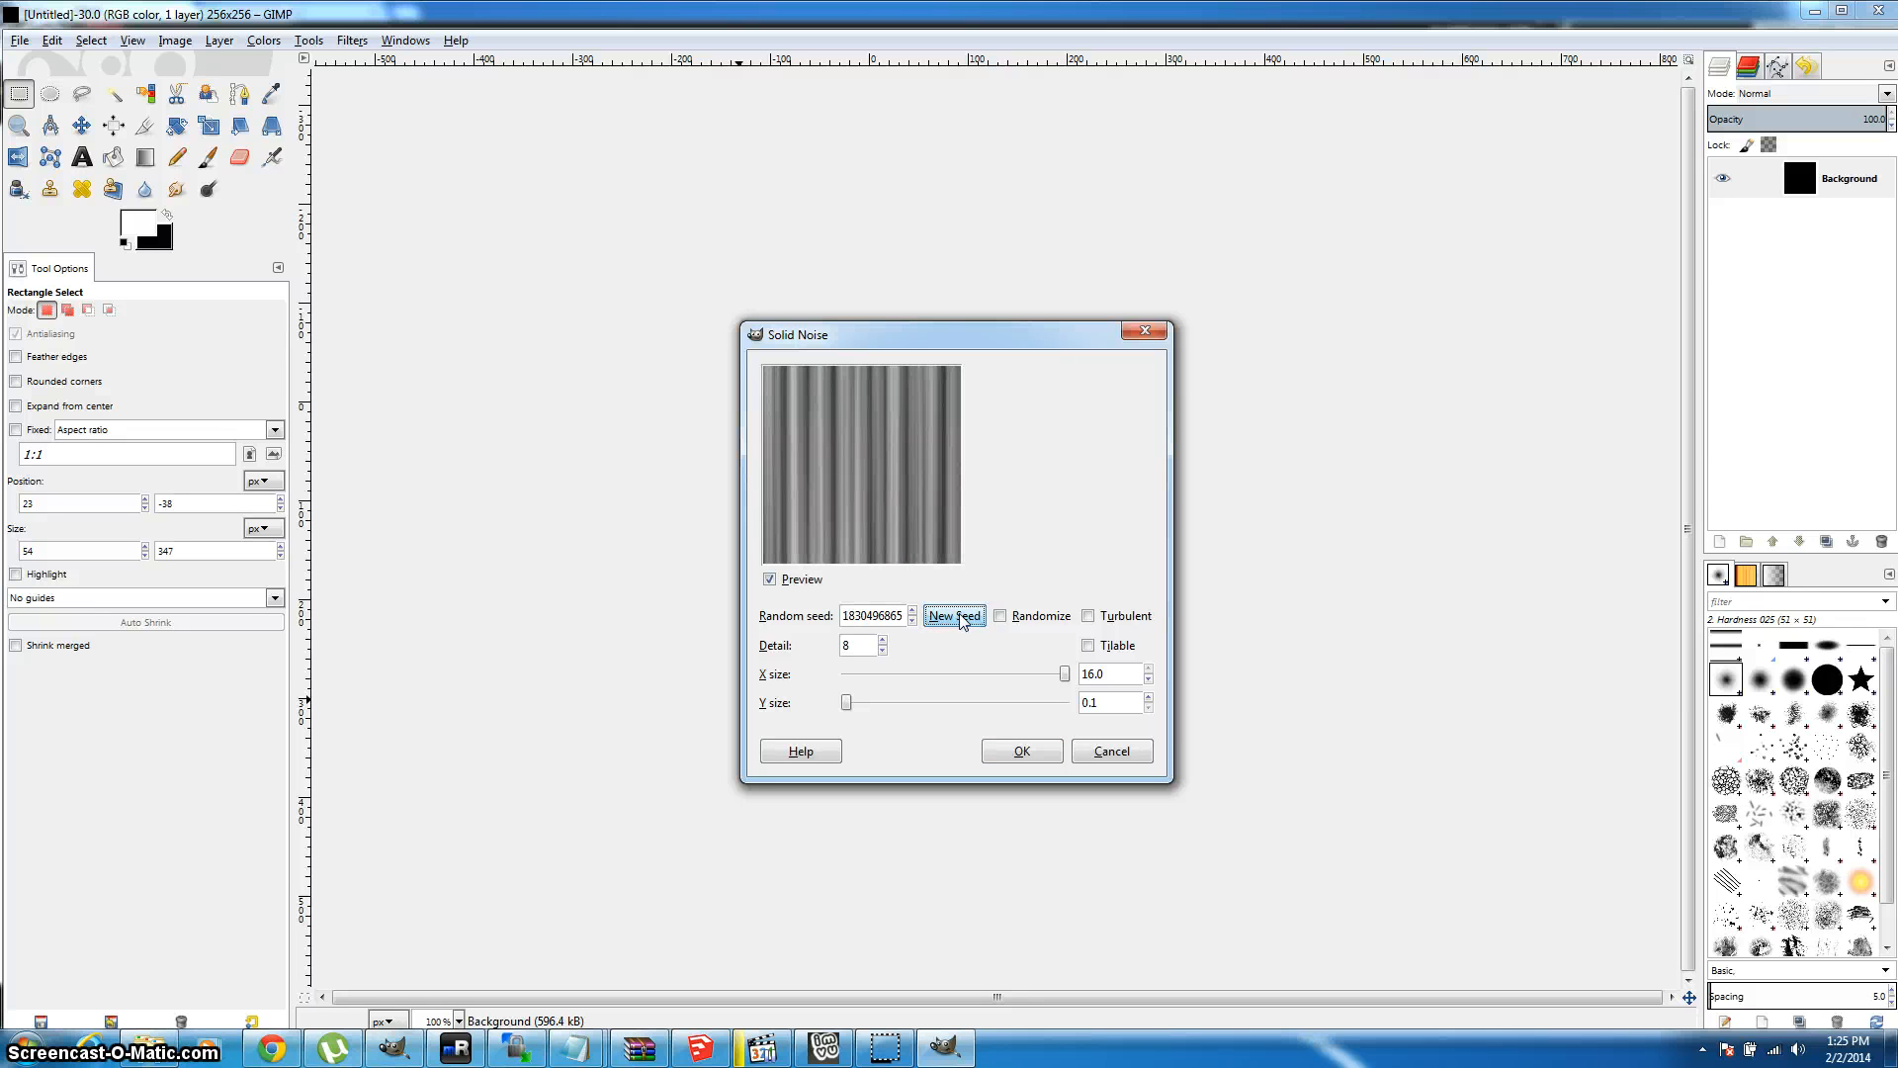
{"action": "left_click", "coordinate": [957, 616]}
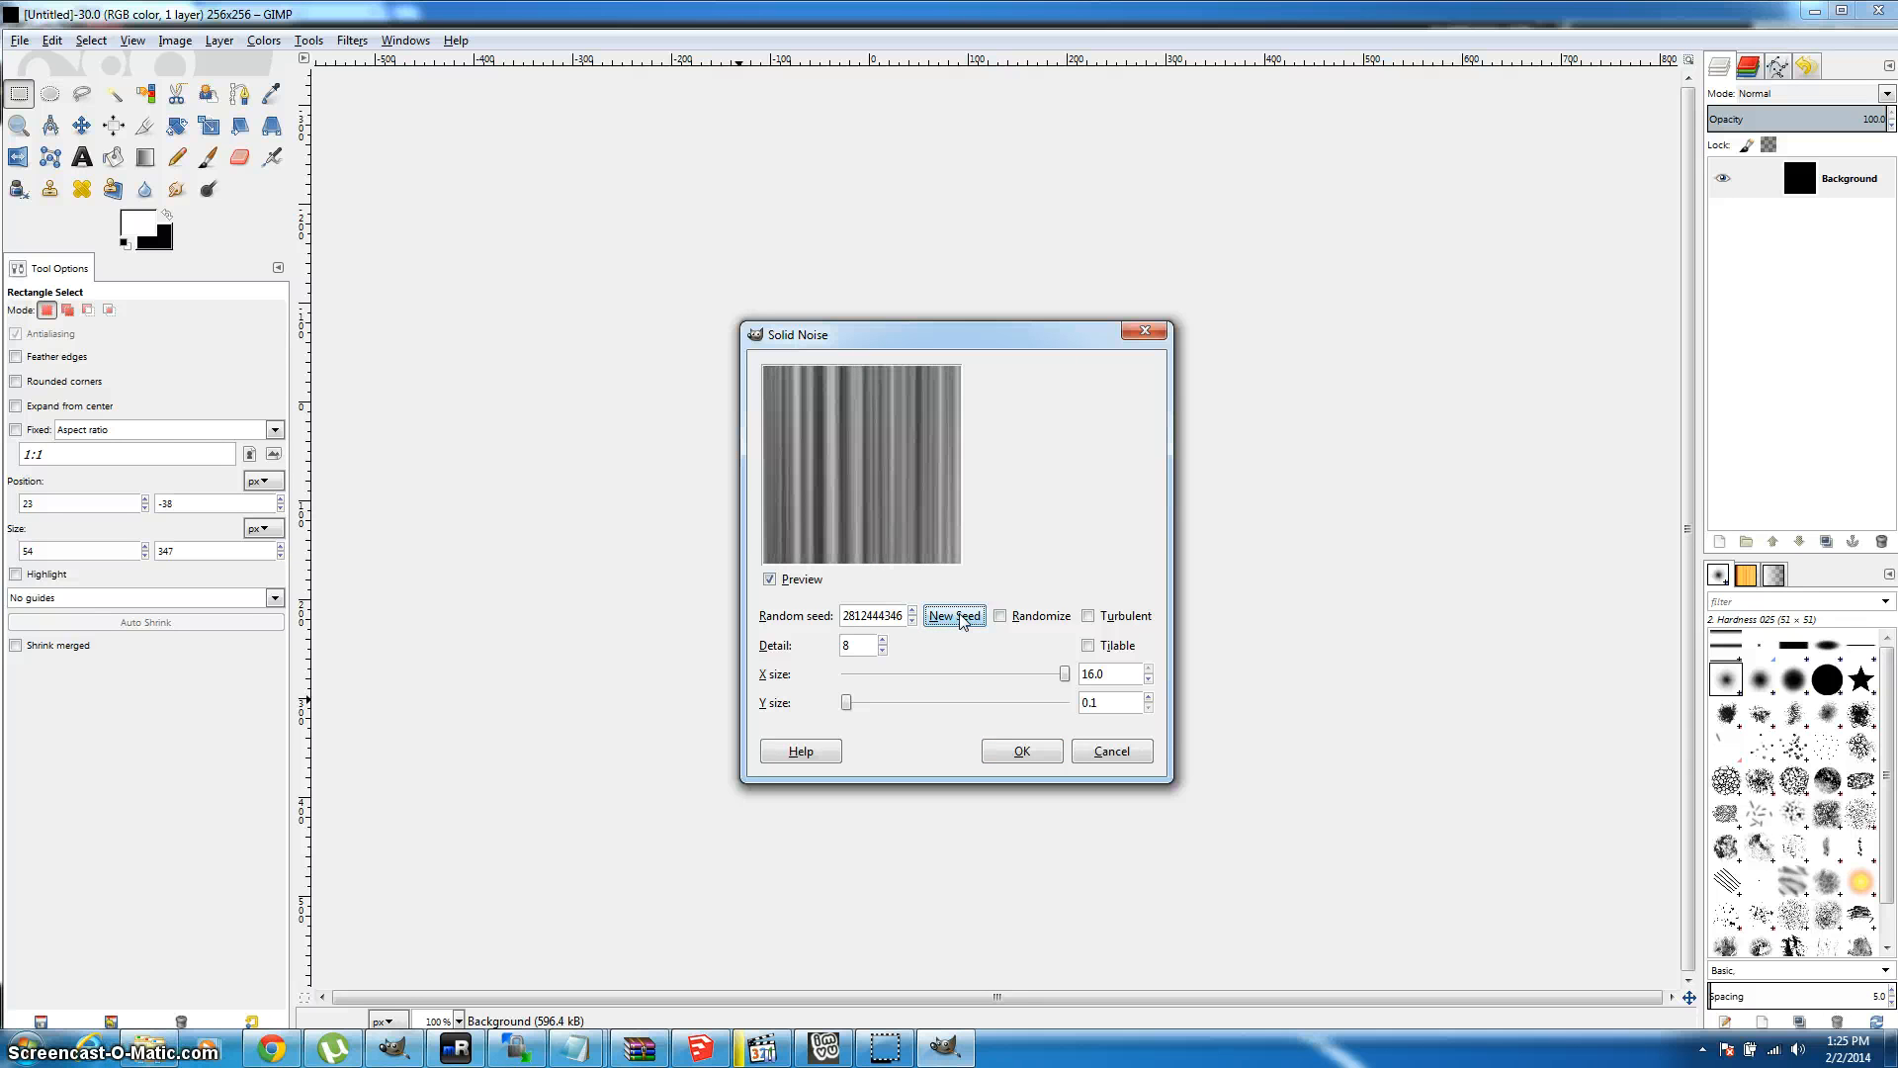
{"action": "left_click", "coordinate": [957, 616]}
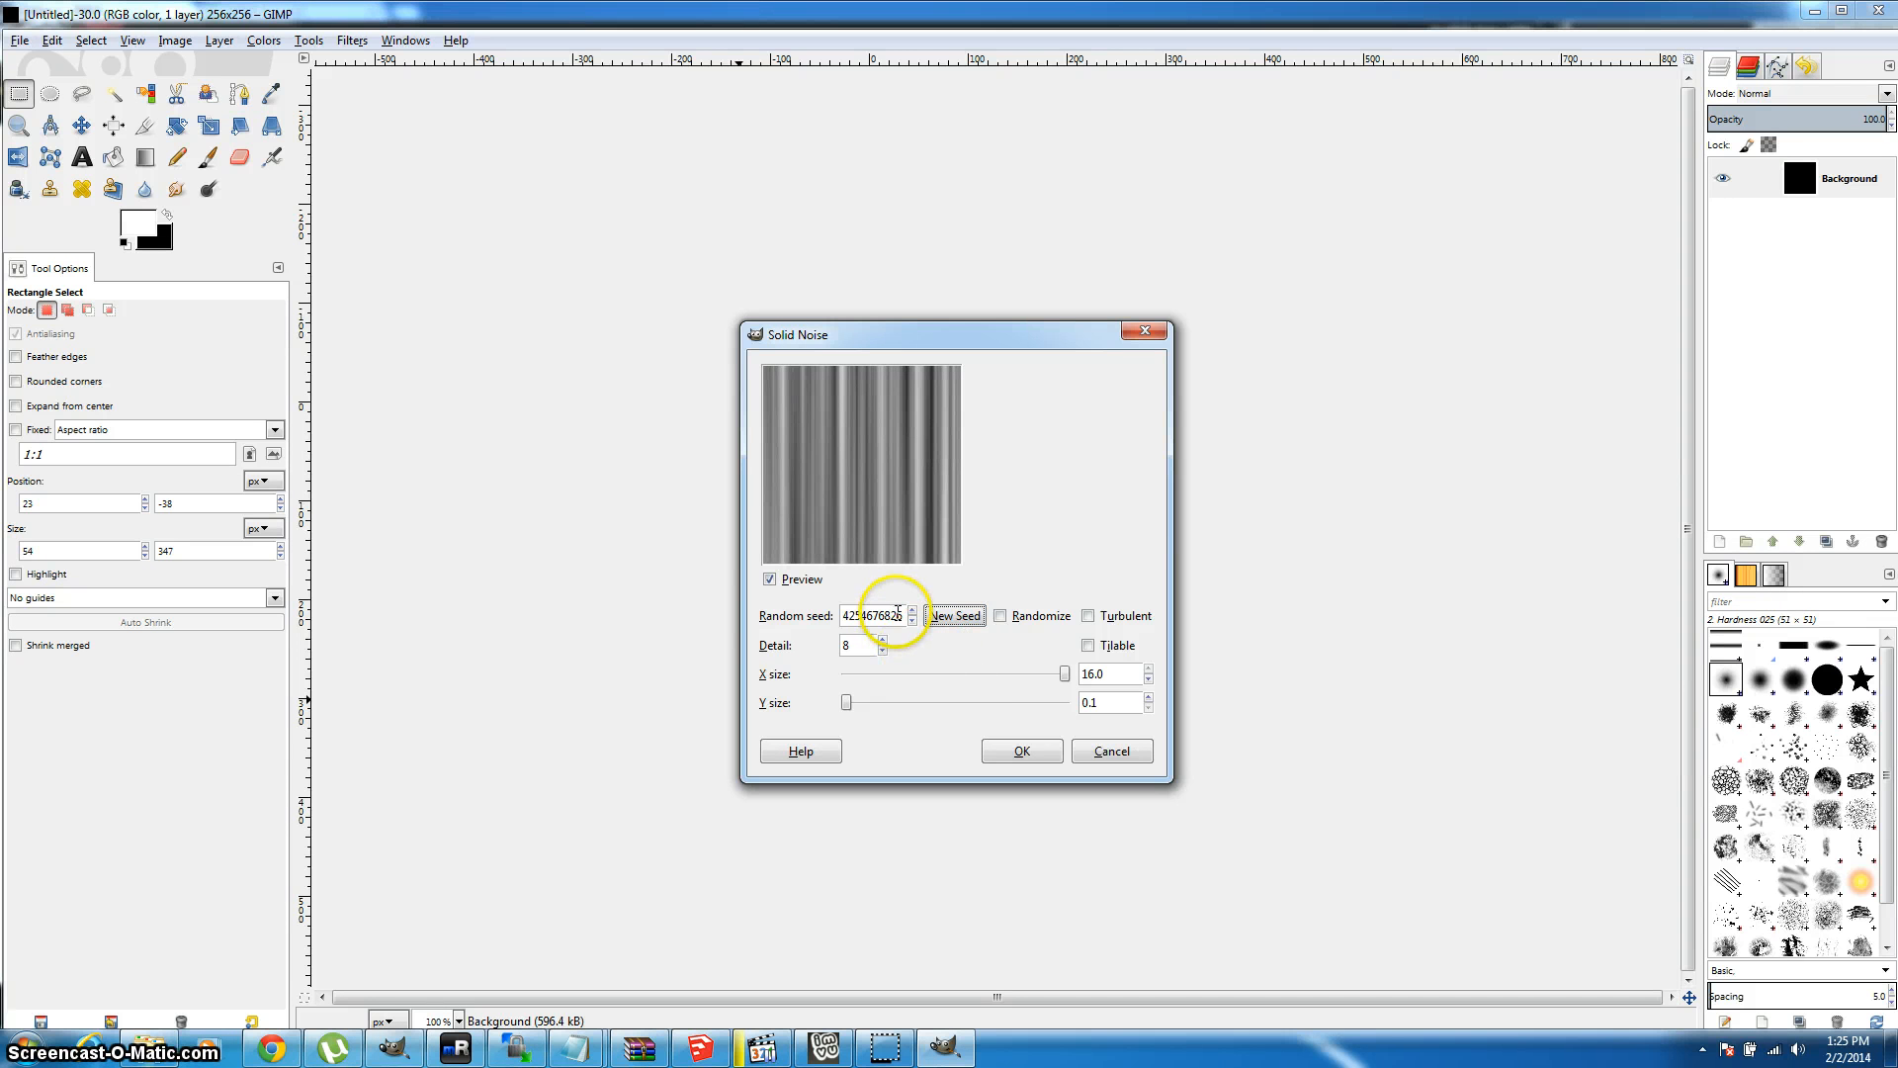
Step: Set the random seed to 0 and apply the solid noise with detail 8, X size 16.0 and Y size 0.1
{"action": "left_click", "coordinate": [900, 613]}
{"action": "key", "text": "BackSpace"}
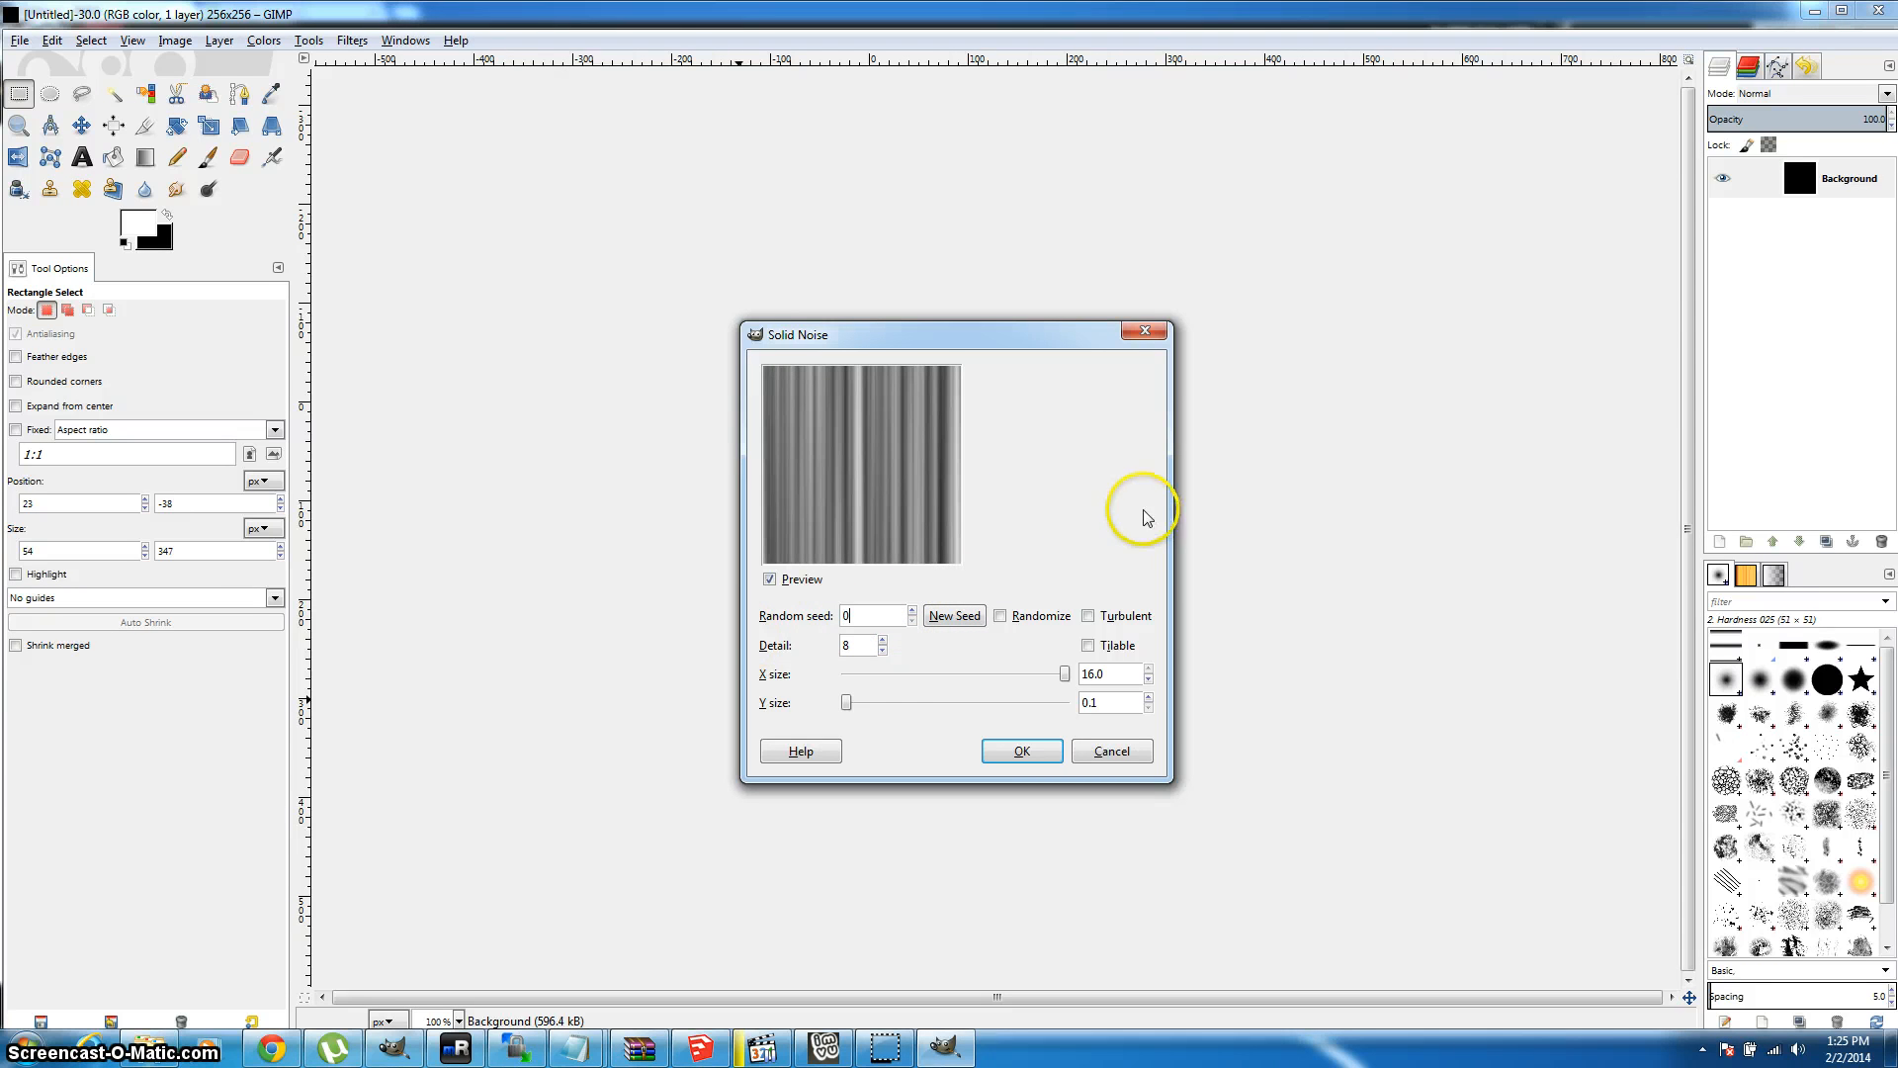
{"action": "left_click", "coordinate": [996, 756]}
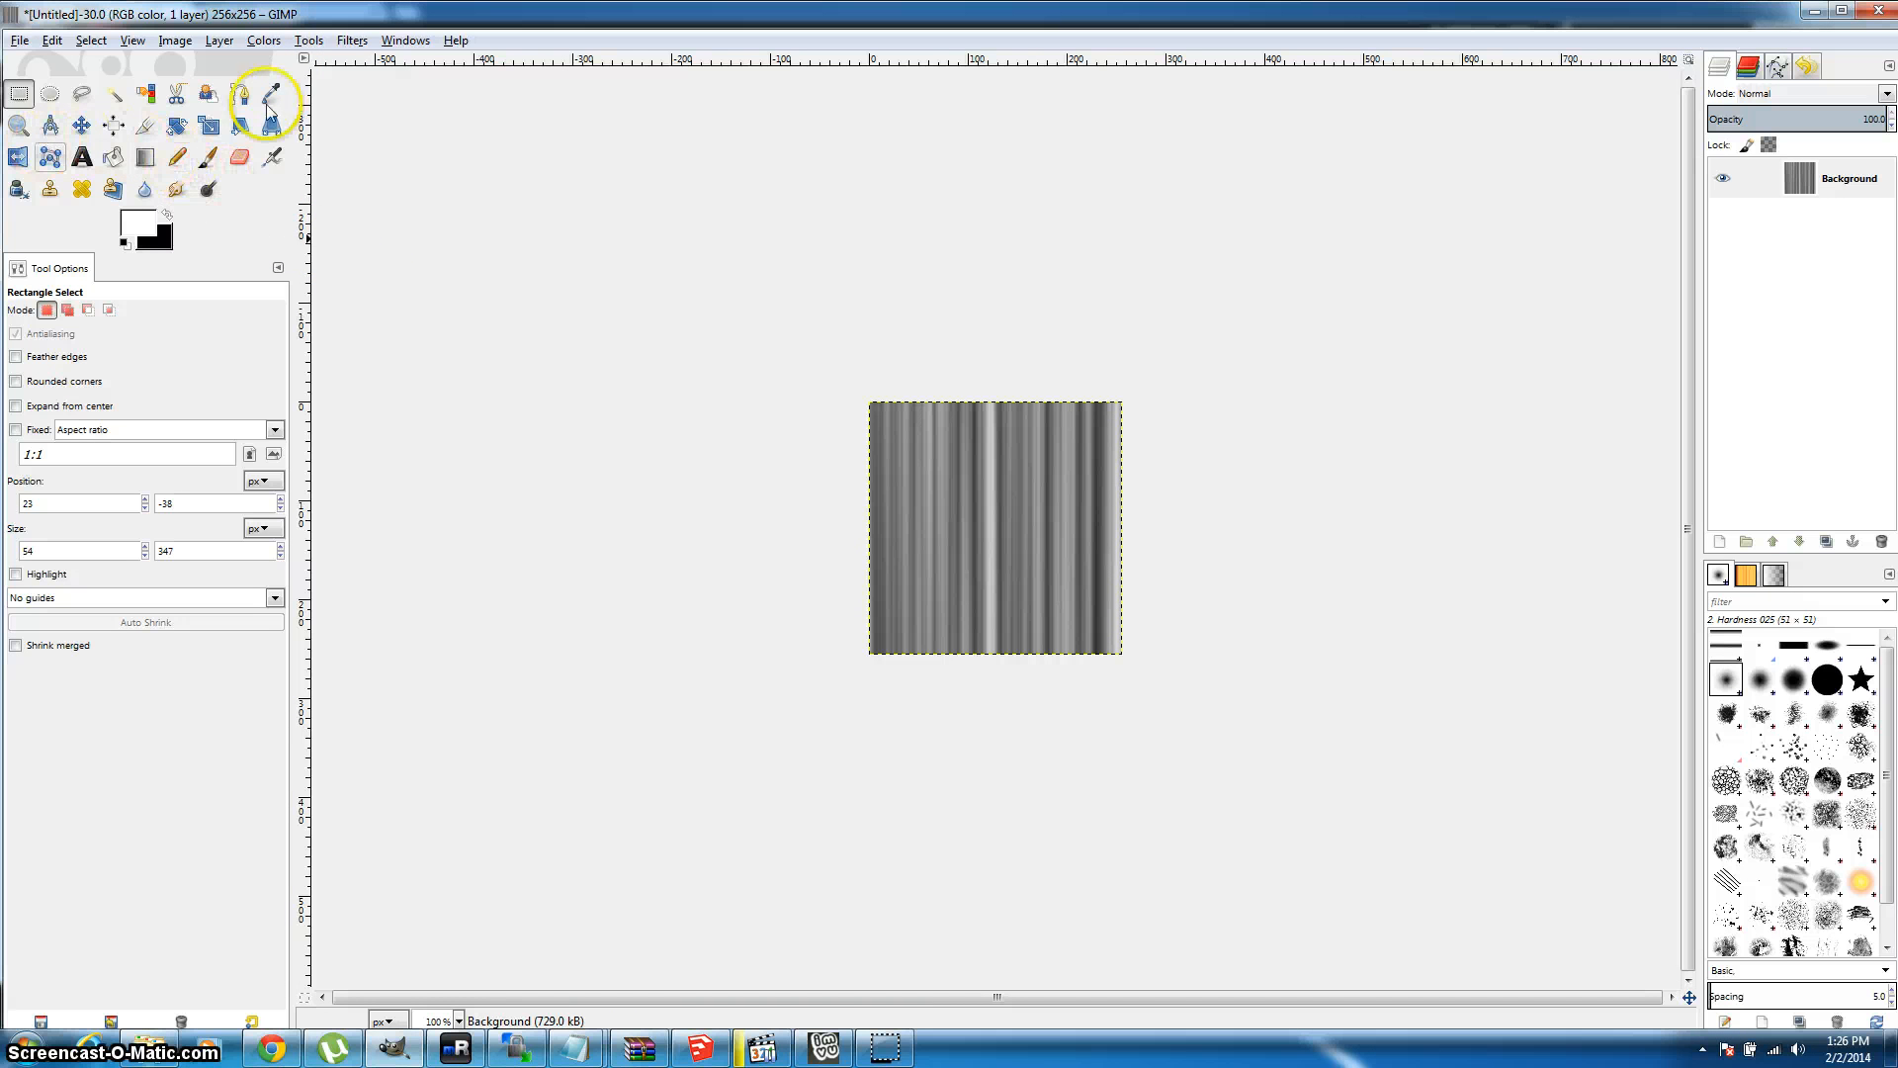
Step: Scale the striped Background layer horizontally to 89 px wide, keeping its height at 256 px
{"action": "left_click", "coordinate": [210, 127]}
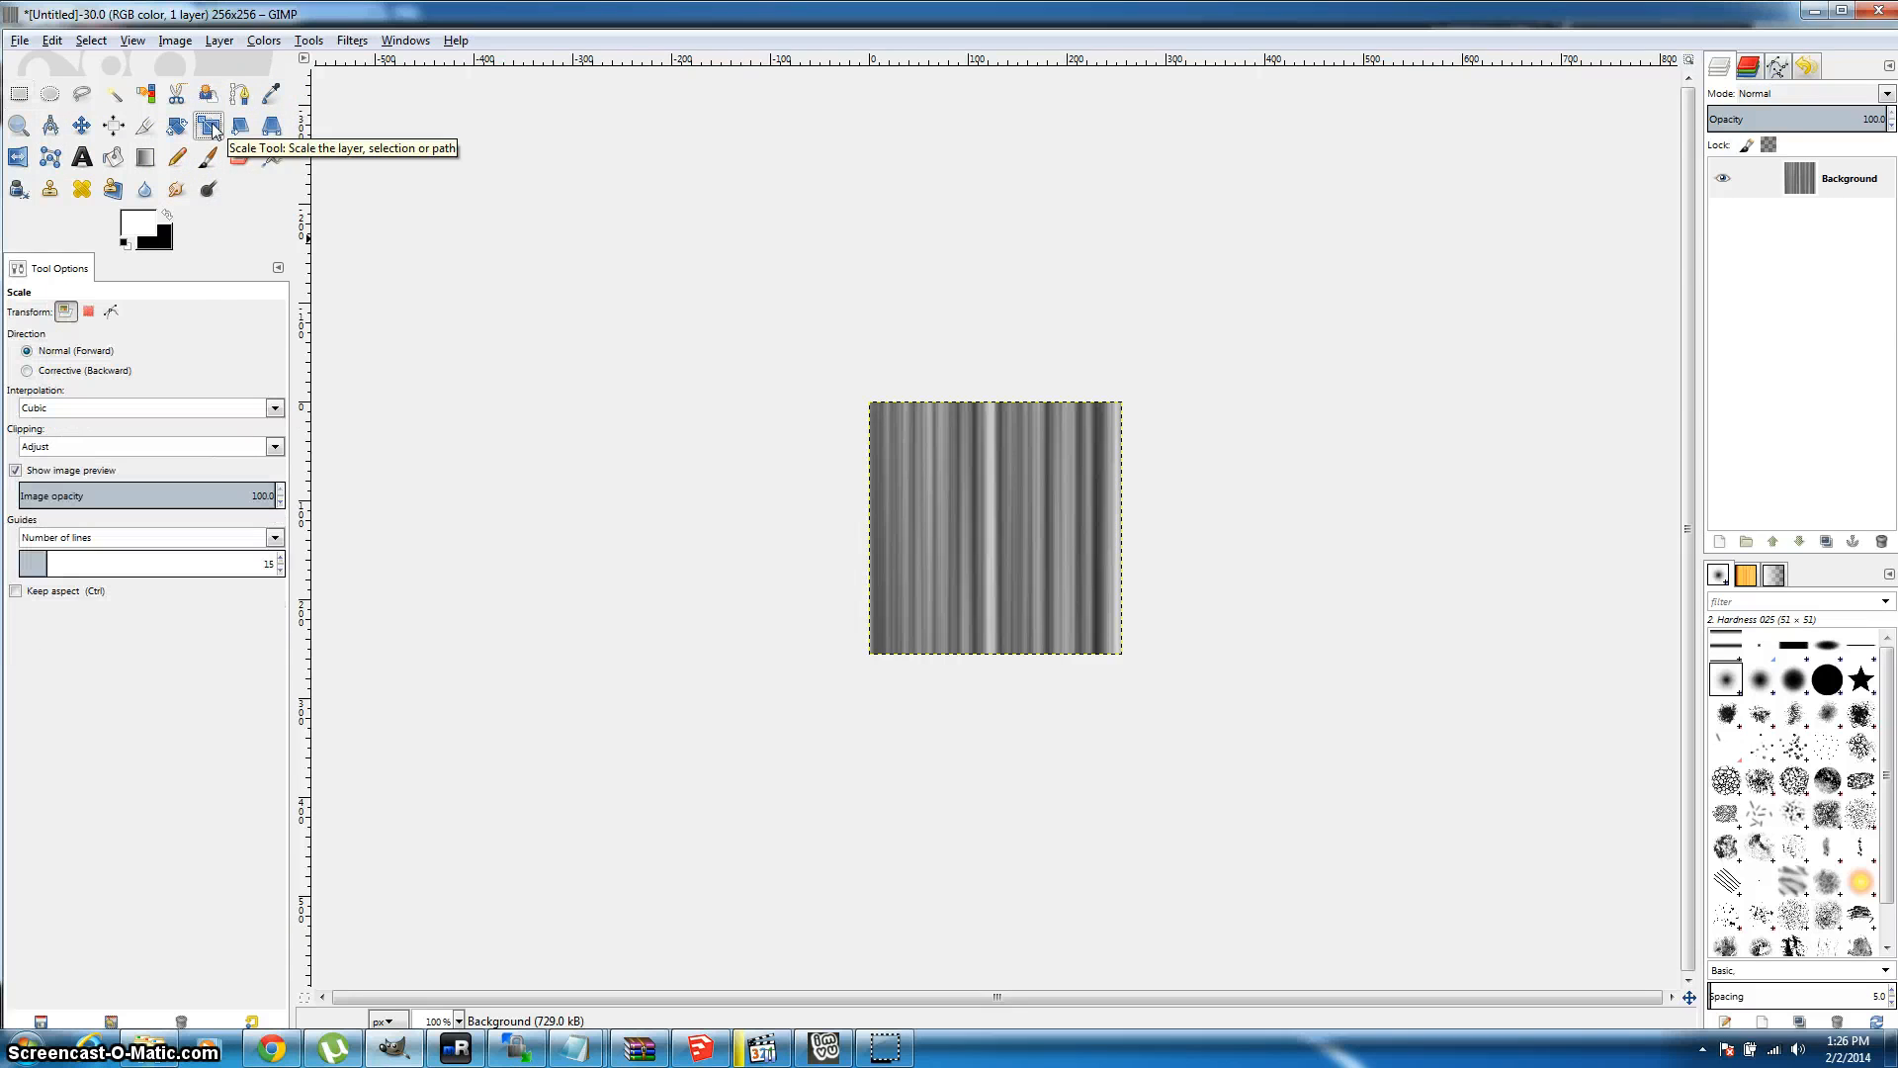
{"action": "left_click", "coordinate": [1055, 510]}
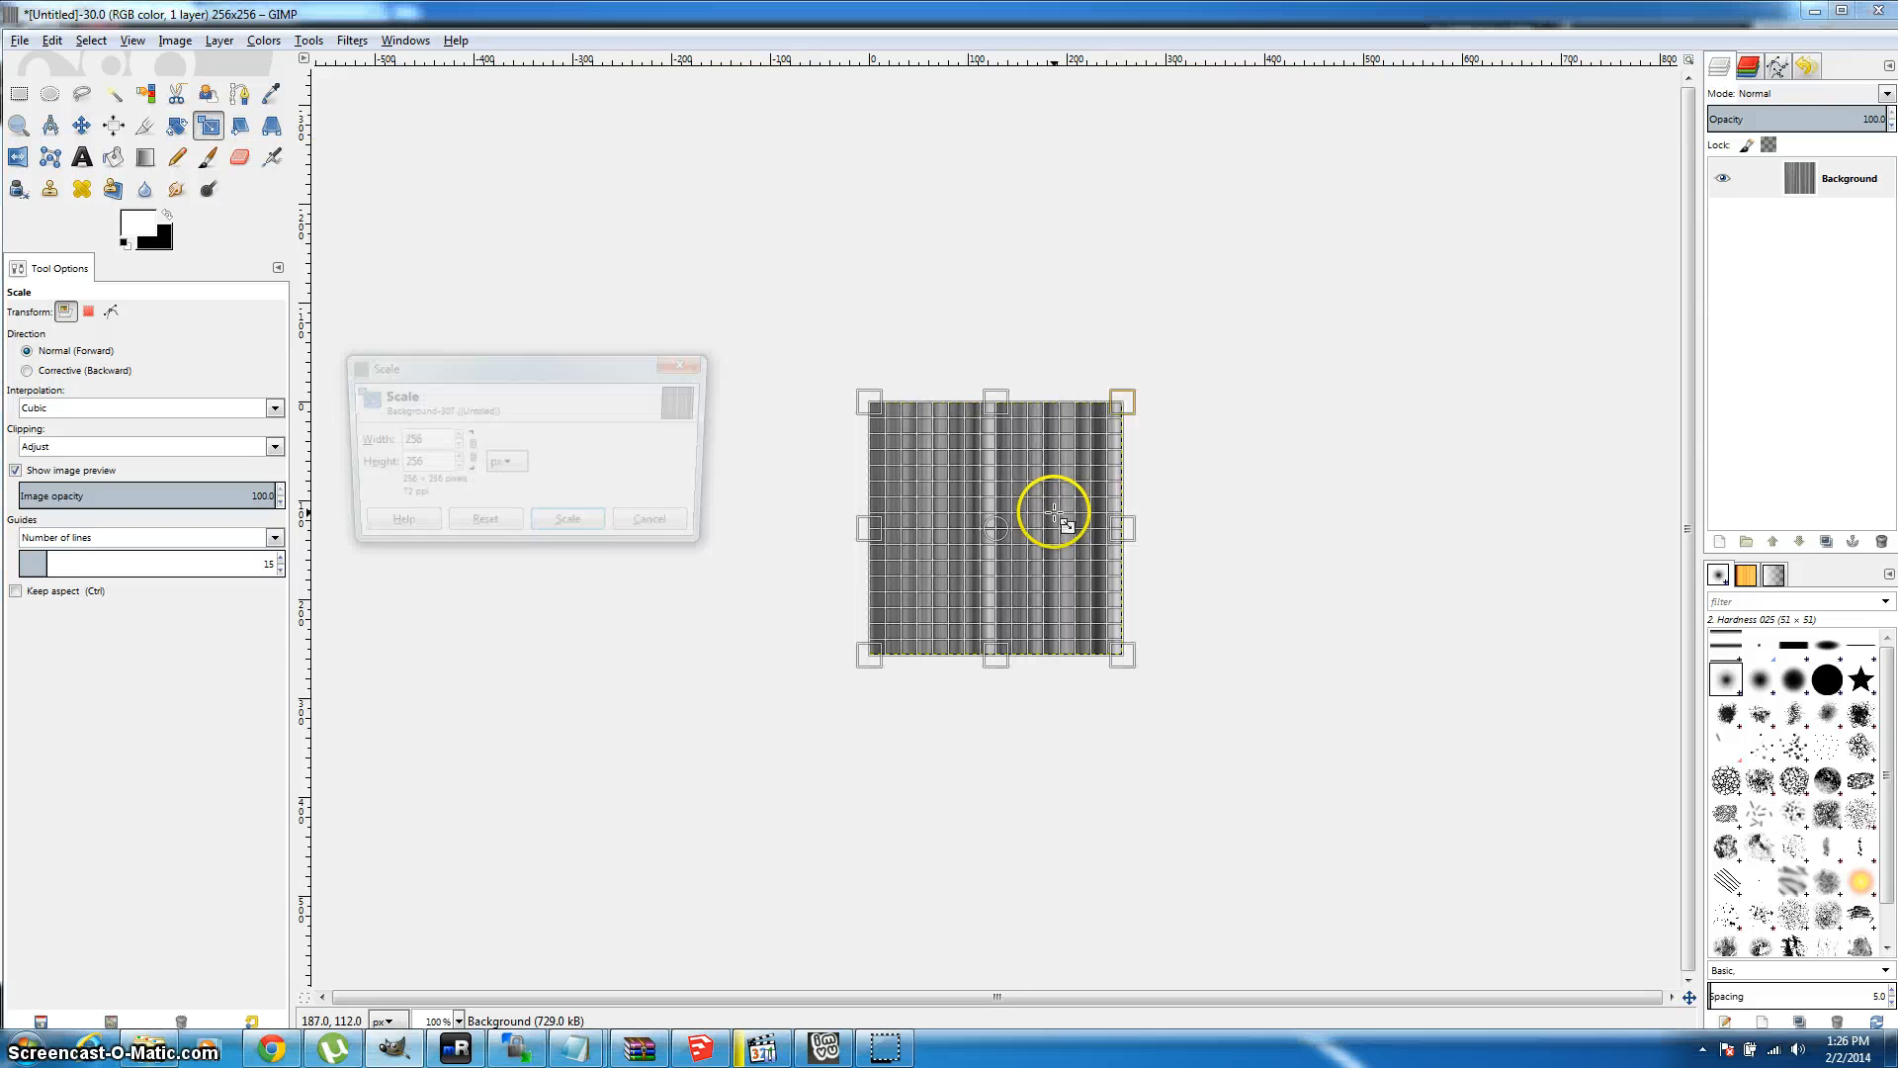
{"action": "left_click", "coordinate": [1128, 531]}
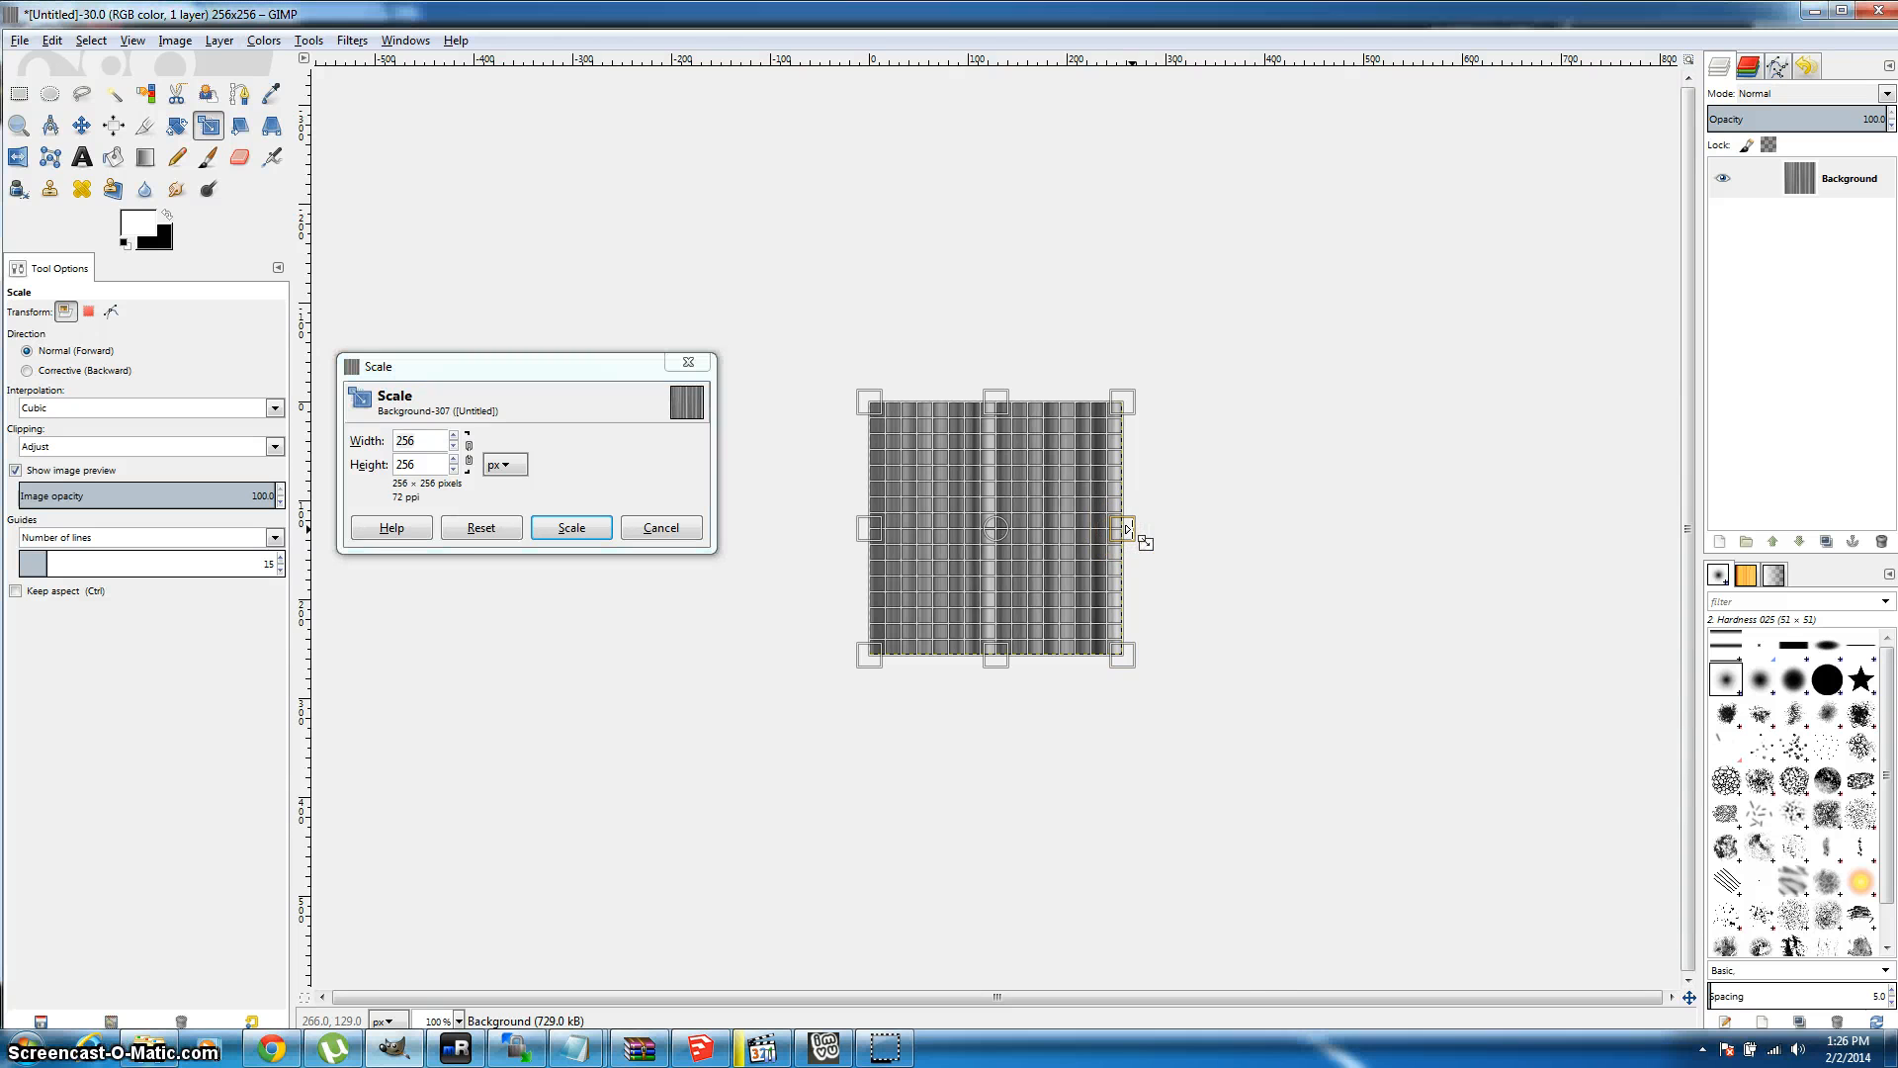
{"action": "left_click_drag", "start_coordinate": [1128, 529], "coordinate": [965, 511]}
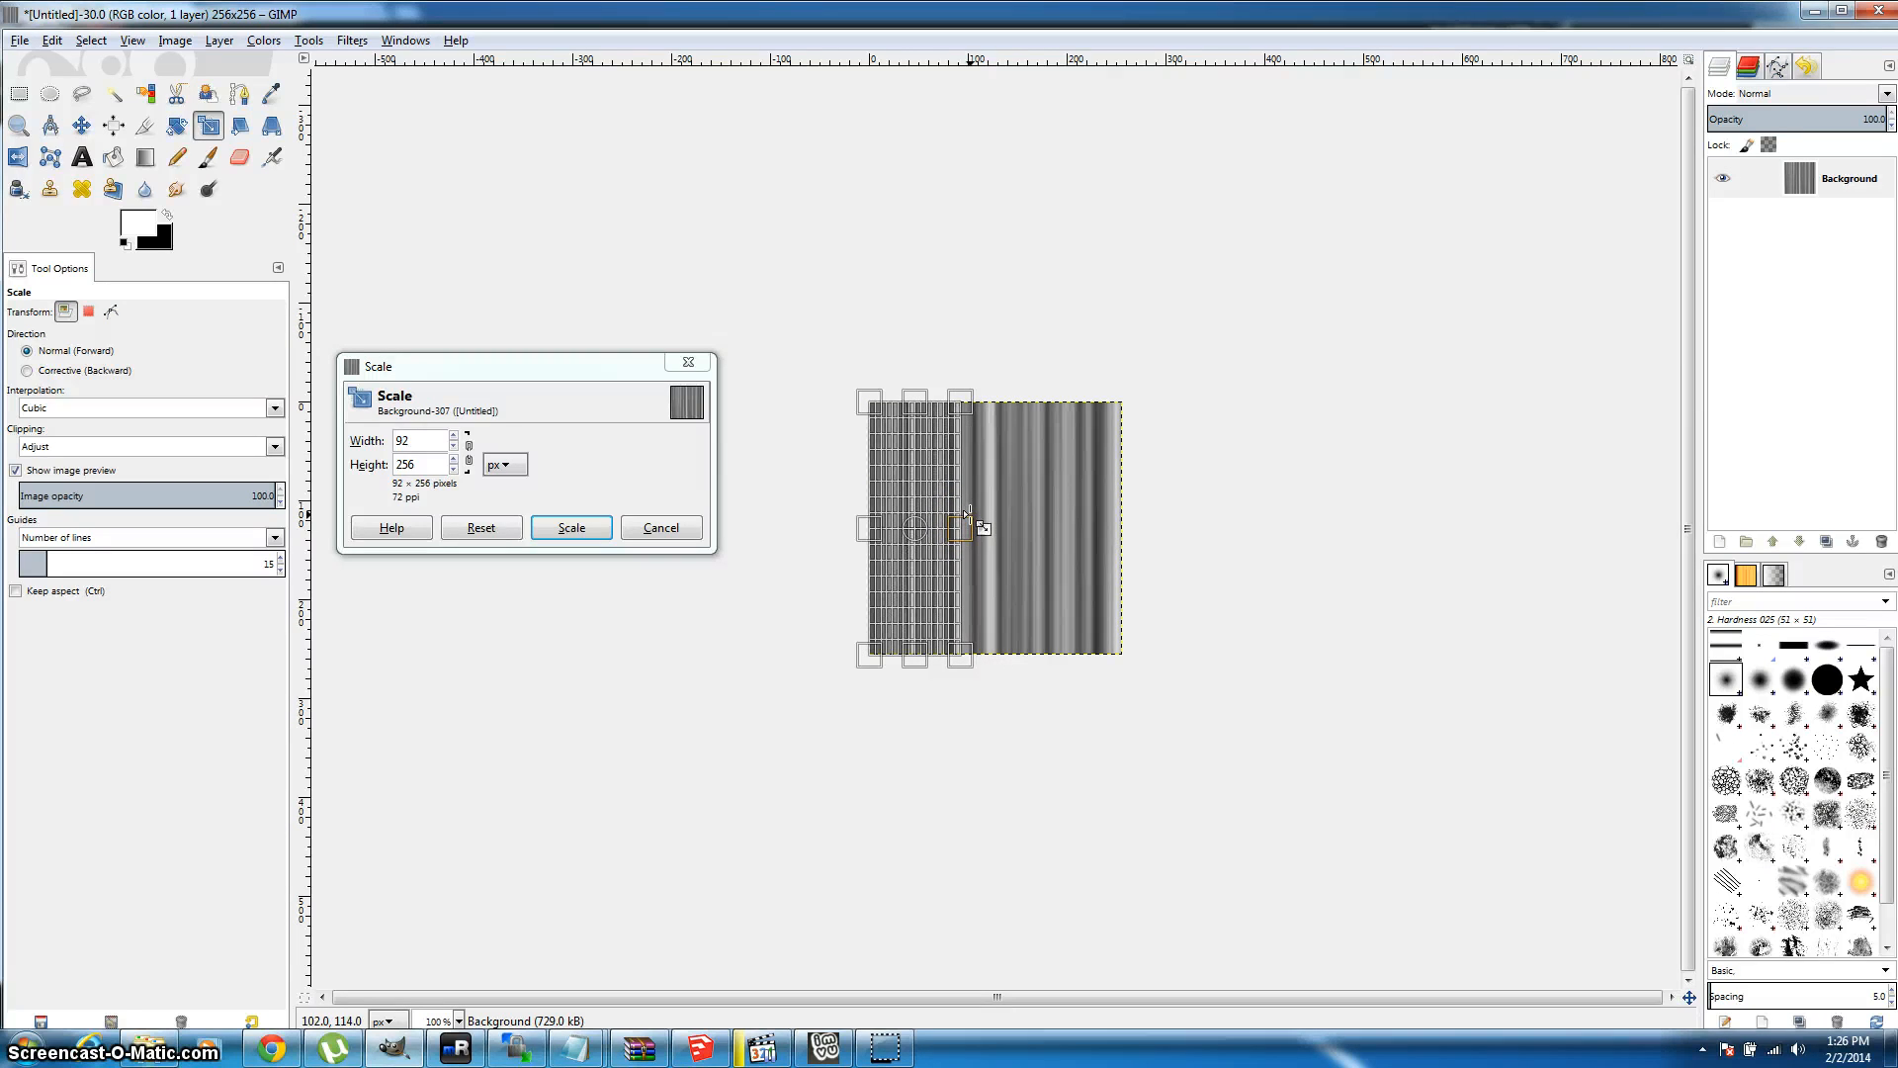
{"action": "left_click_drag", "start_coordinate": [966, 513], "coordinate": [963, 514]}
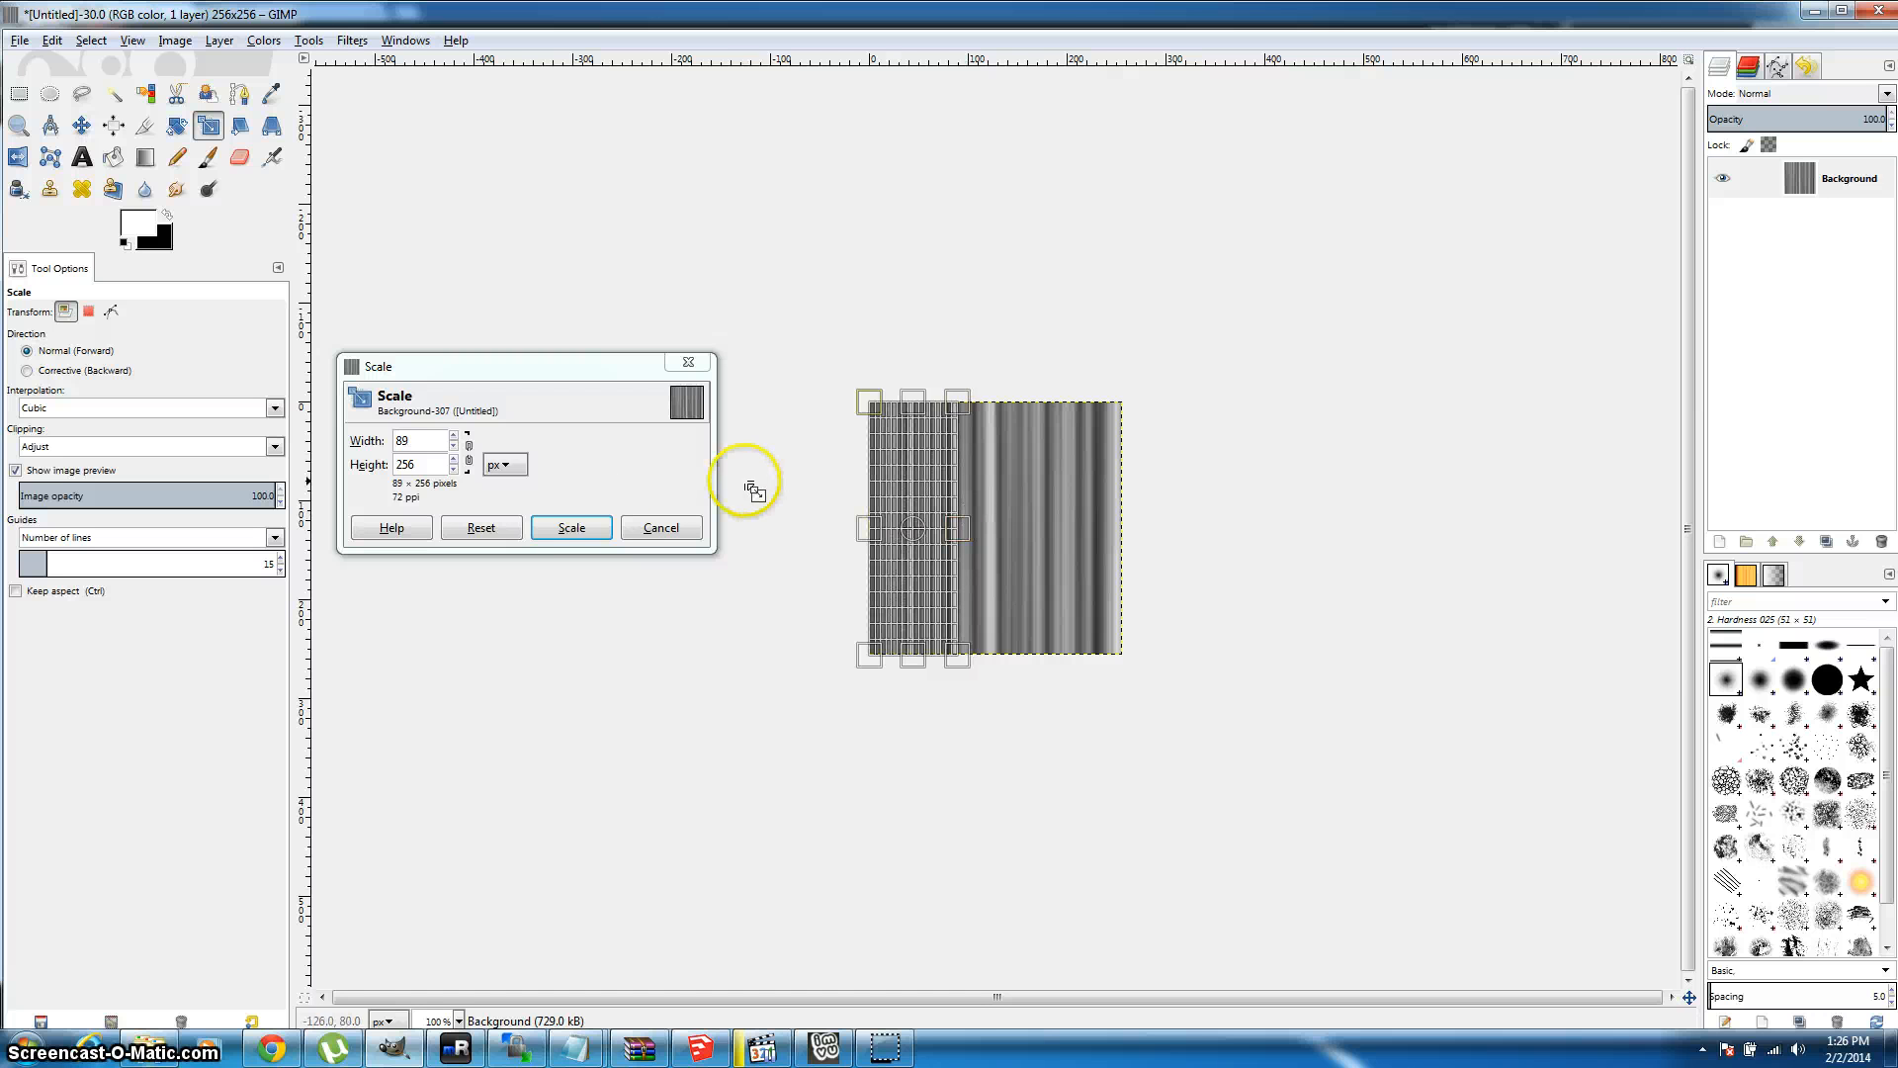
{"action": "left_click", "coordinate": [572, 526]}
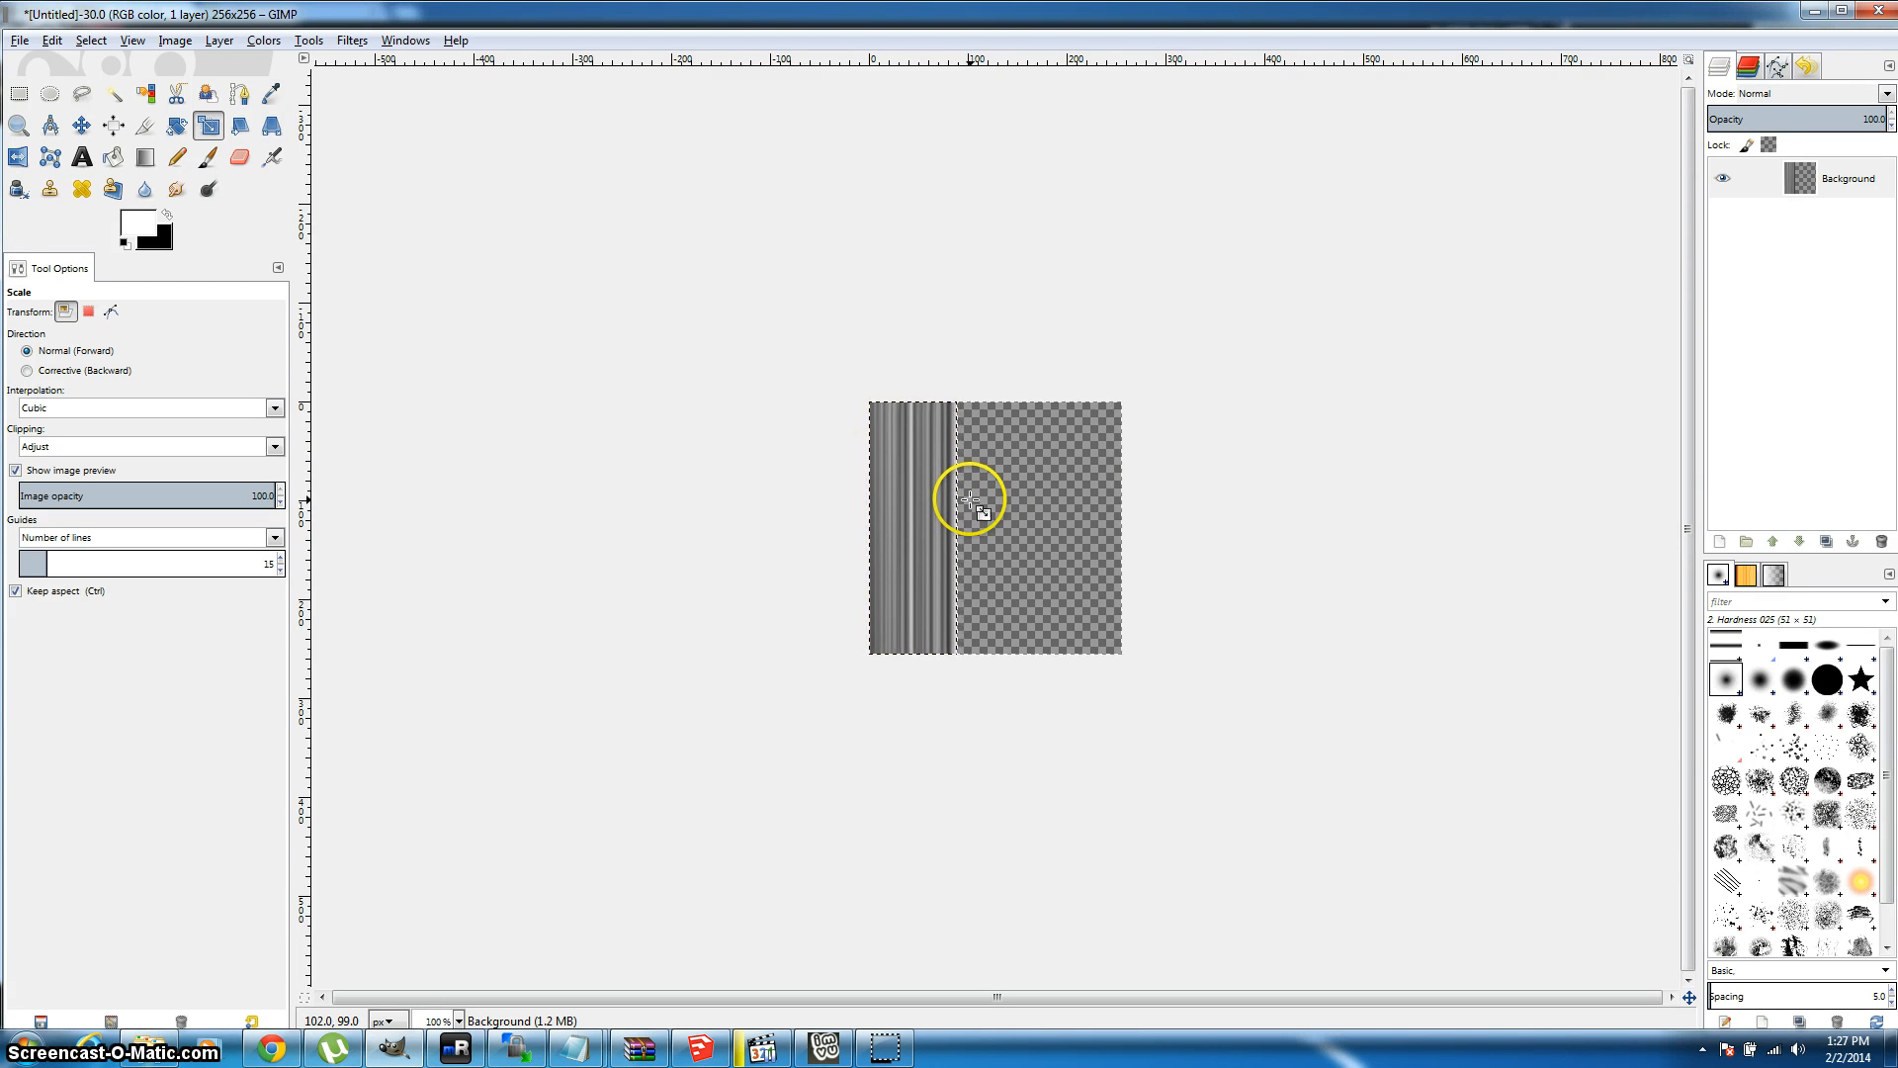
Step: Duplicate the narrowed stripe layer and move the copy sideways so it sits flush against the original's inner edge
{"action": "key", "text": "ctrl+c"}
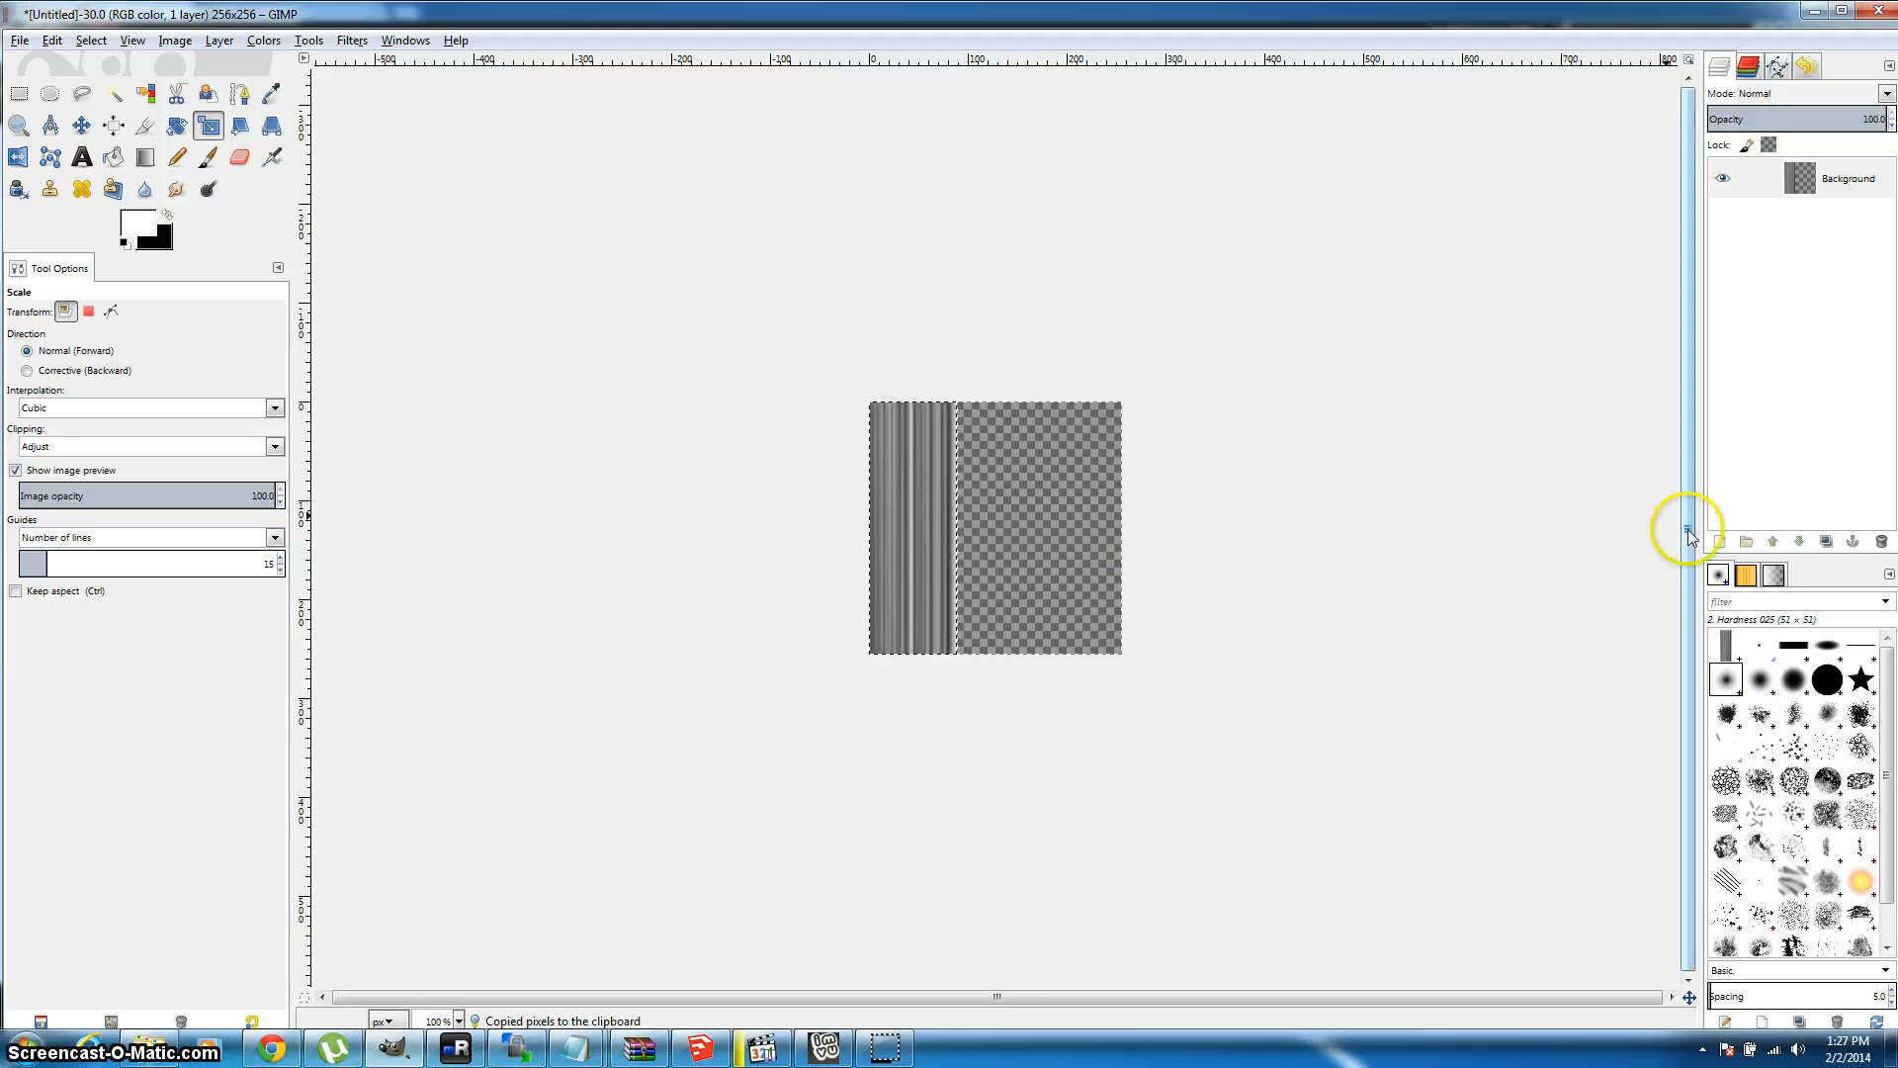
{"action": "left_click", "coordinate": [1827, 549]}
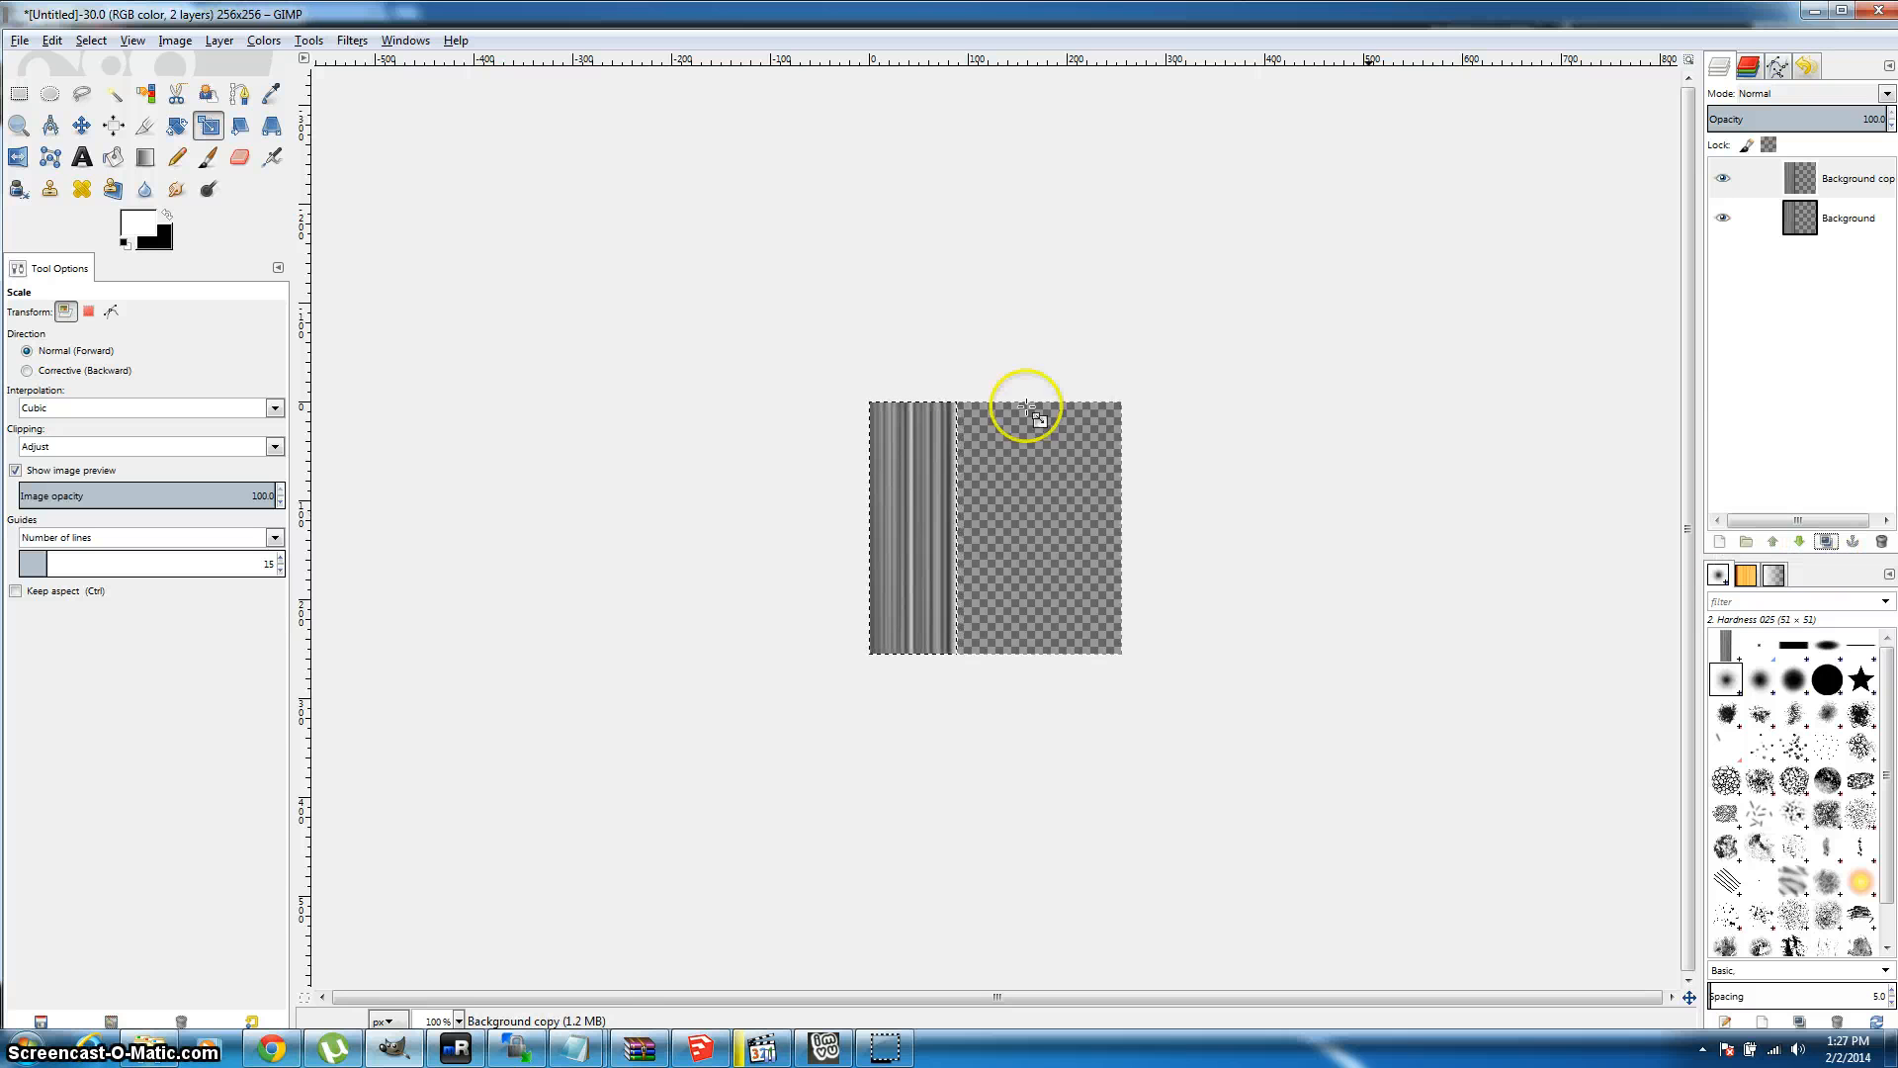
{"action": "left_click", "coordinate": [81, 125]}
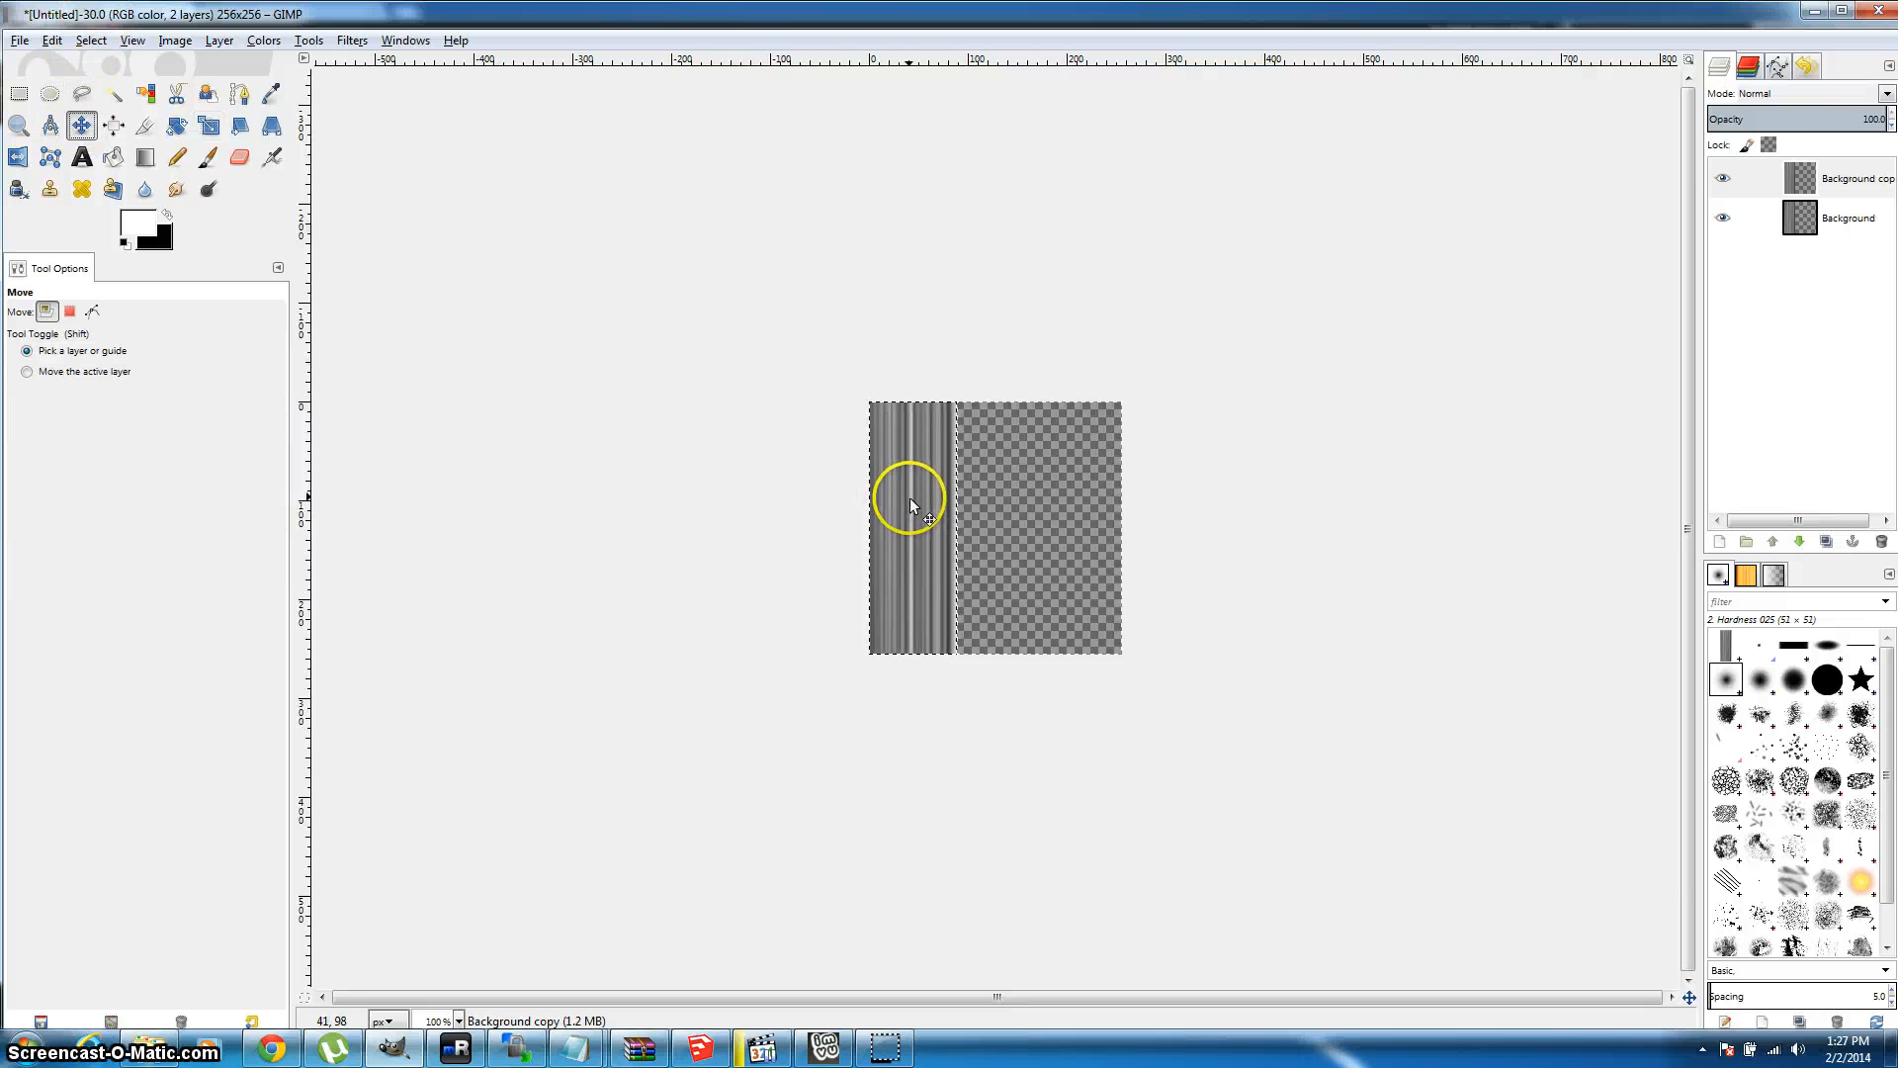
{"action": "left_click_drag", "start_coordinate": [932, 488], "coordinate": [995, 497]}
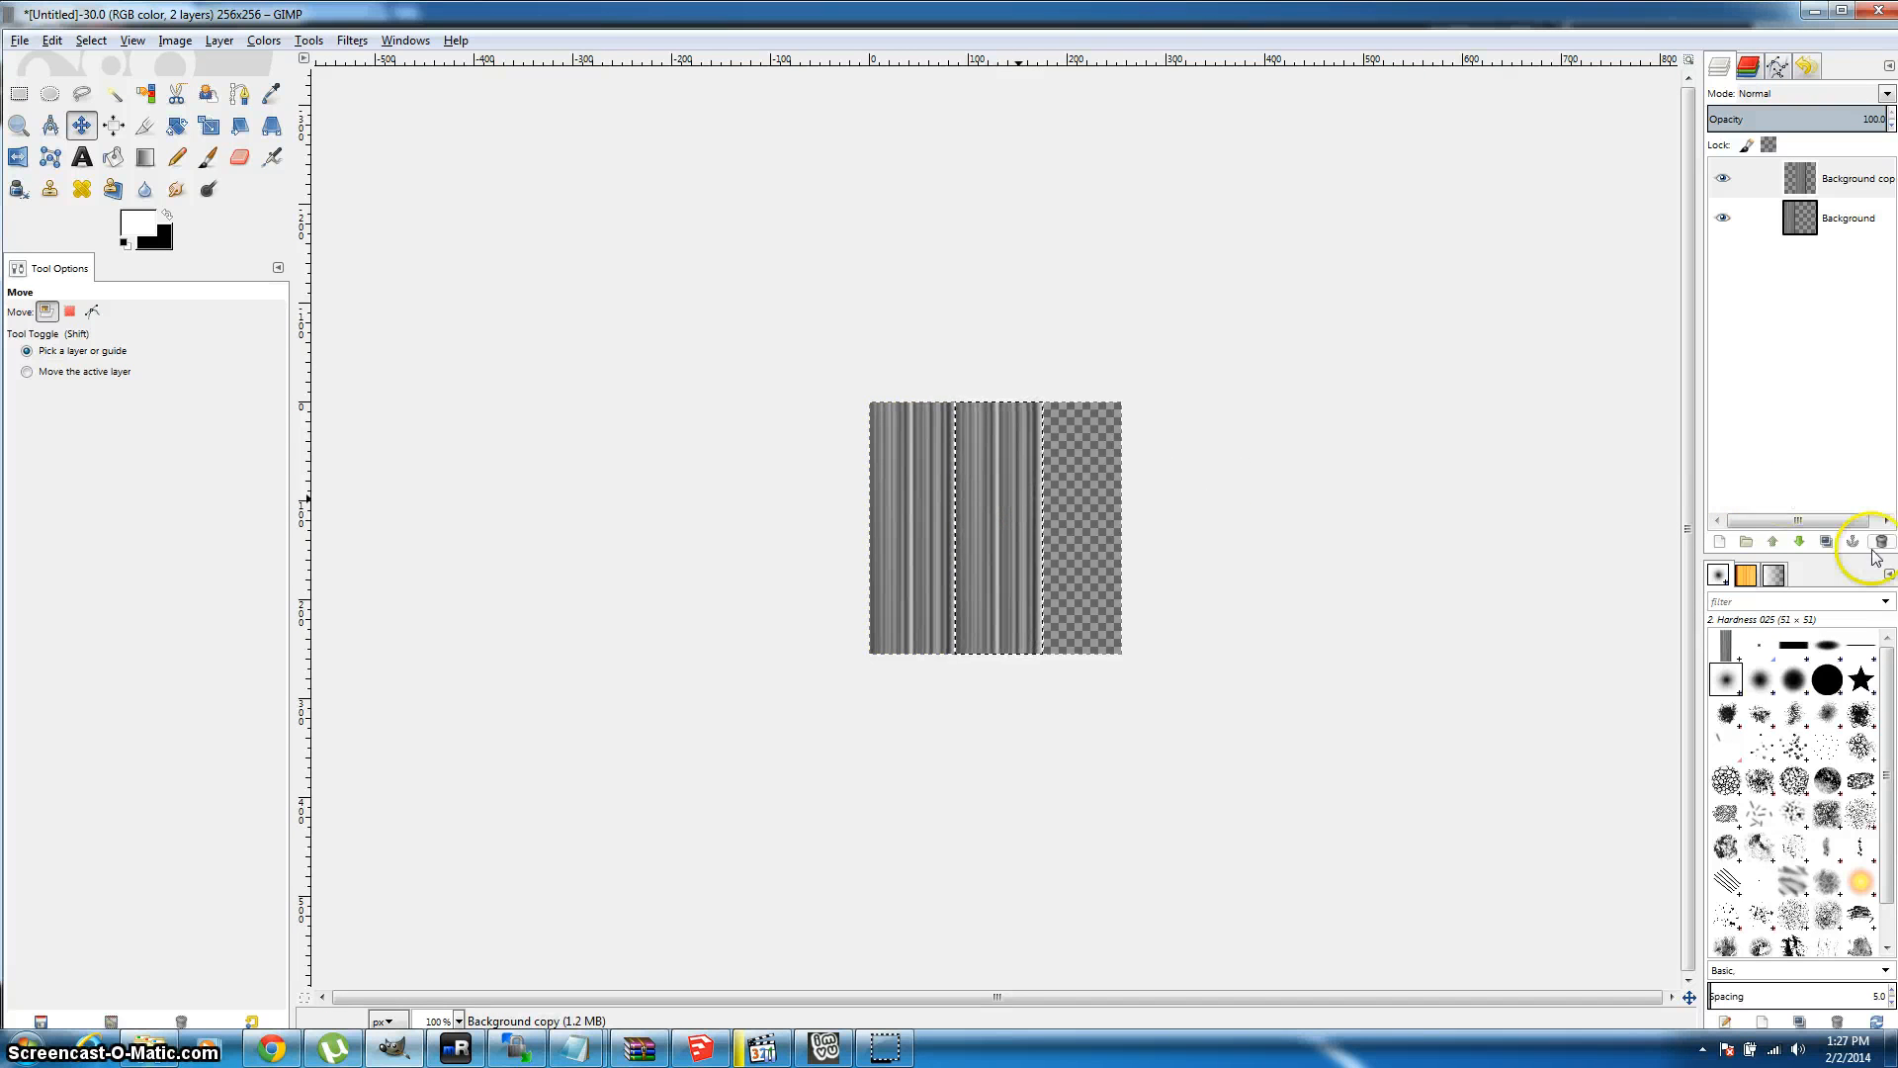
Step: Duplicate the narrowed stripe copy and move the duplicate sideways to fill the remaining transparent third of the canvas
{"action": "left_click", "coordinate": [1827, 542]}
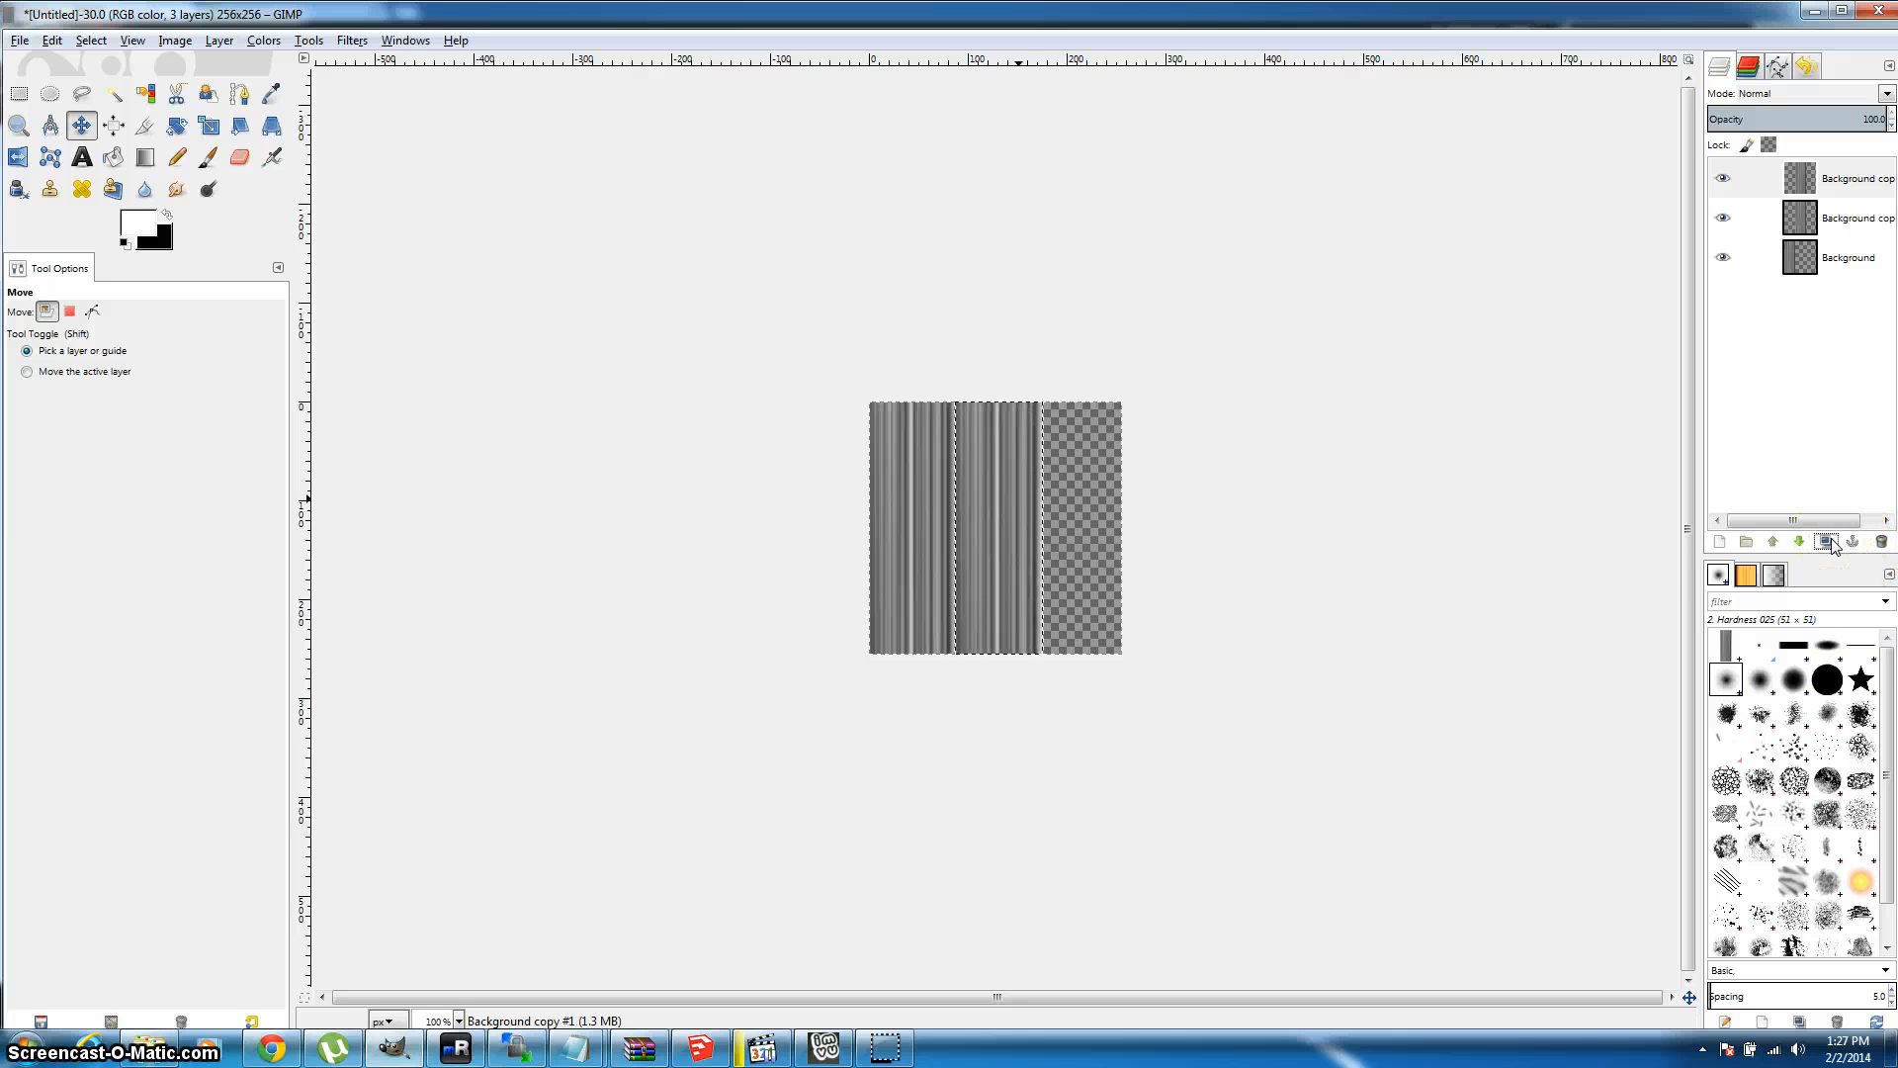
{"action": "left_click", "coordinate": [1013, 483]}
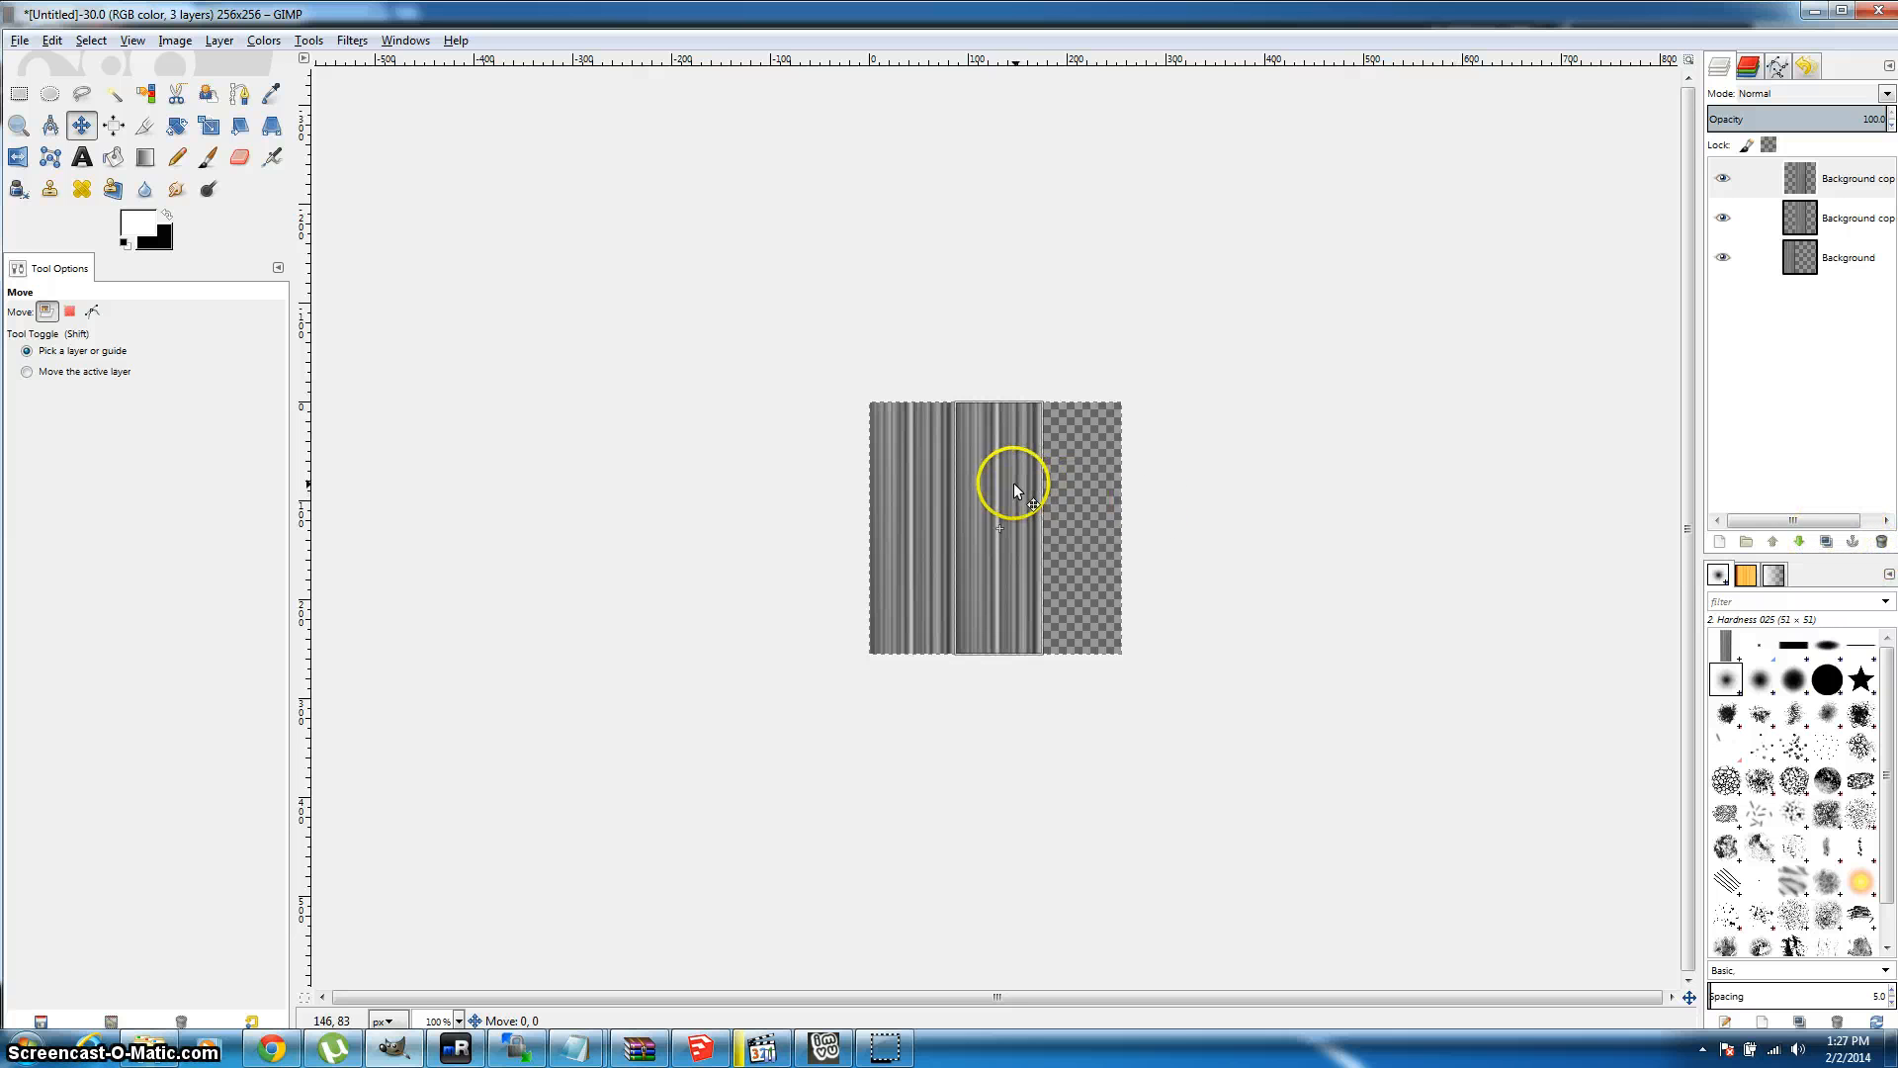
{"action": "left_click_drag", "start_coordinate": [1054, 487], "coordinate": [1094, 483]}
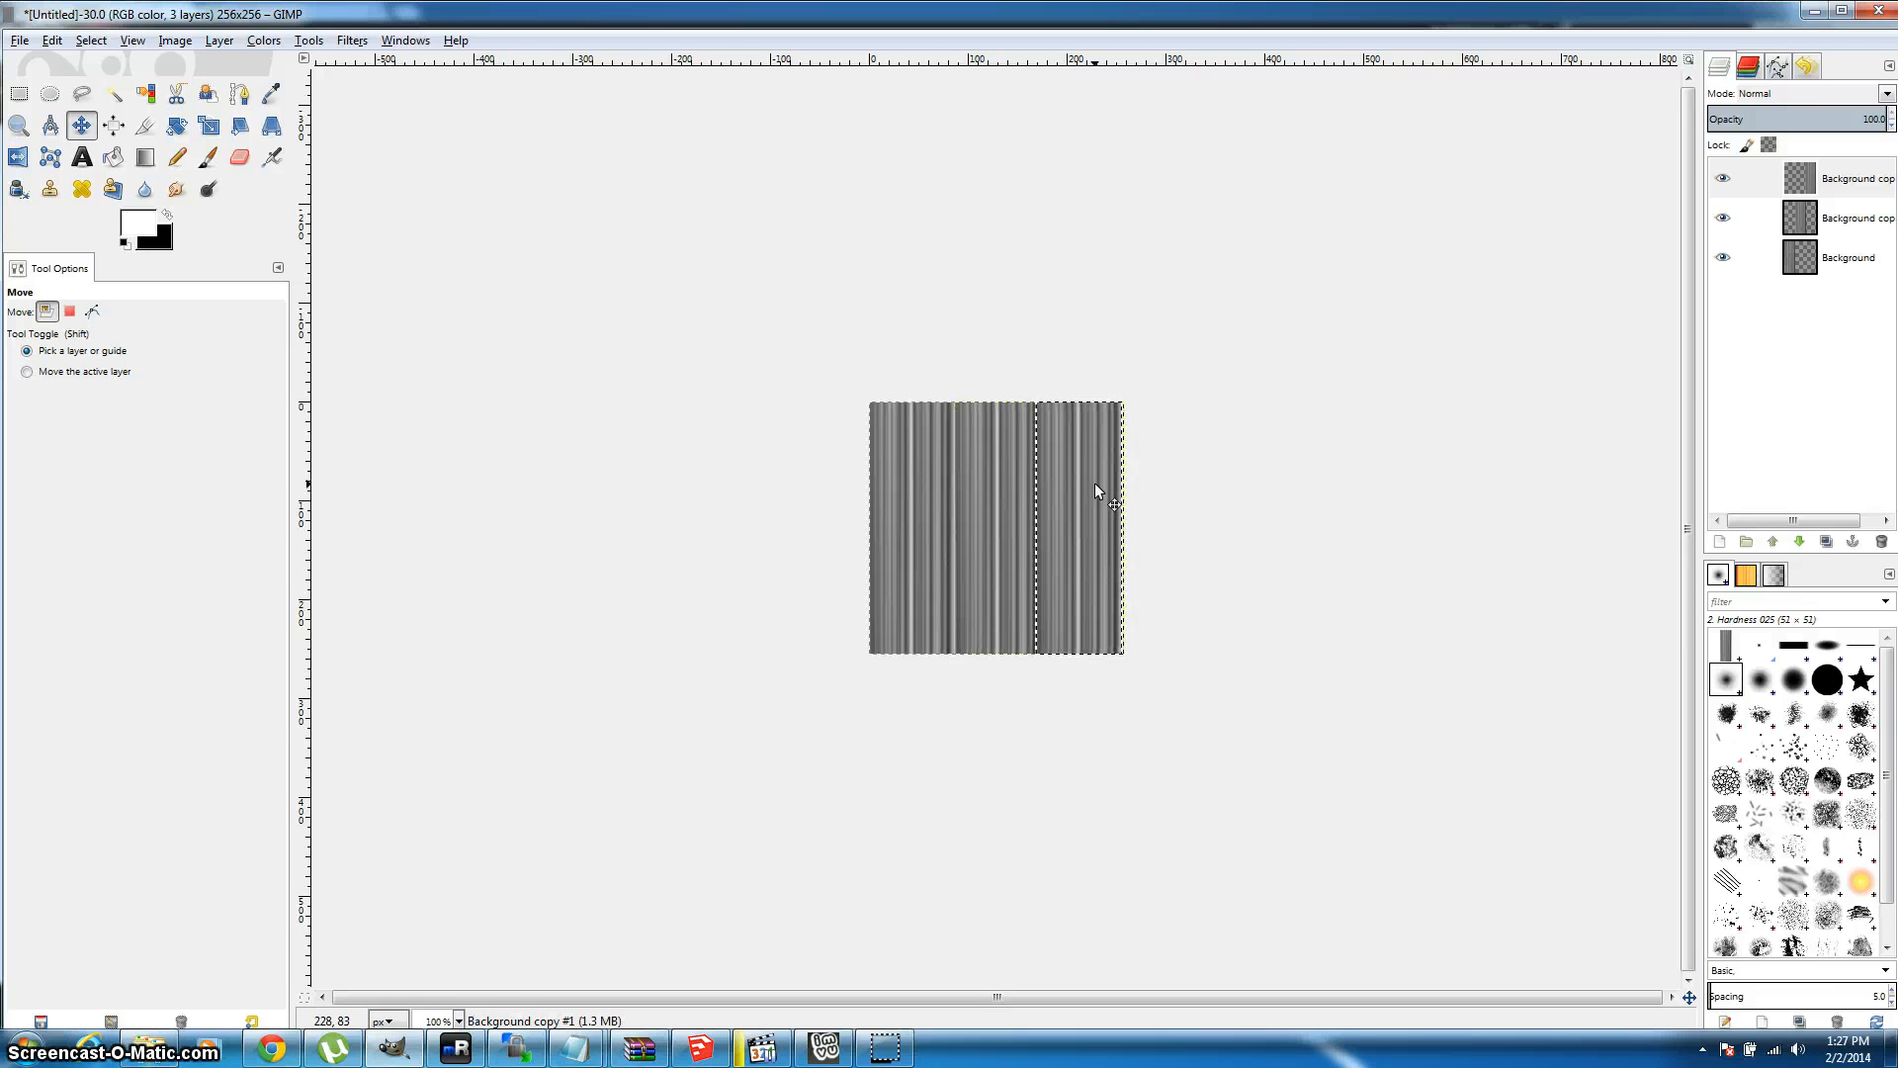
{"action": "left_click", "coordinate": [1391, 370]}
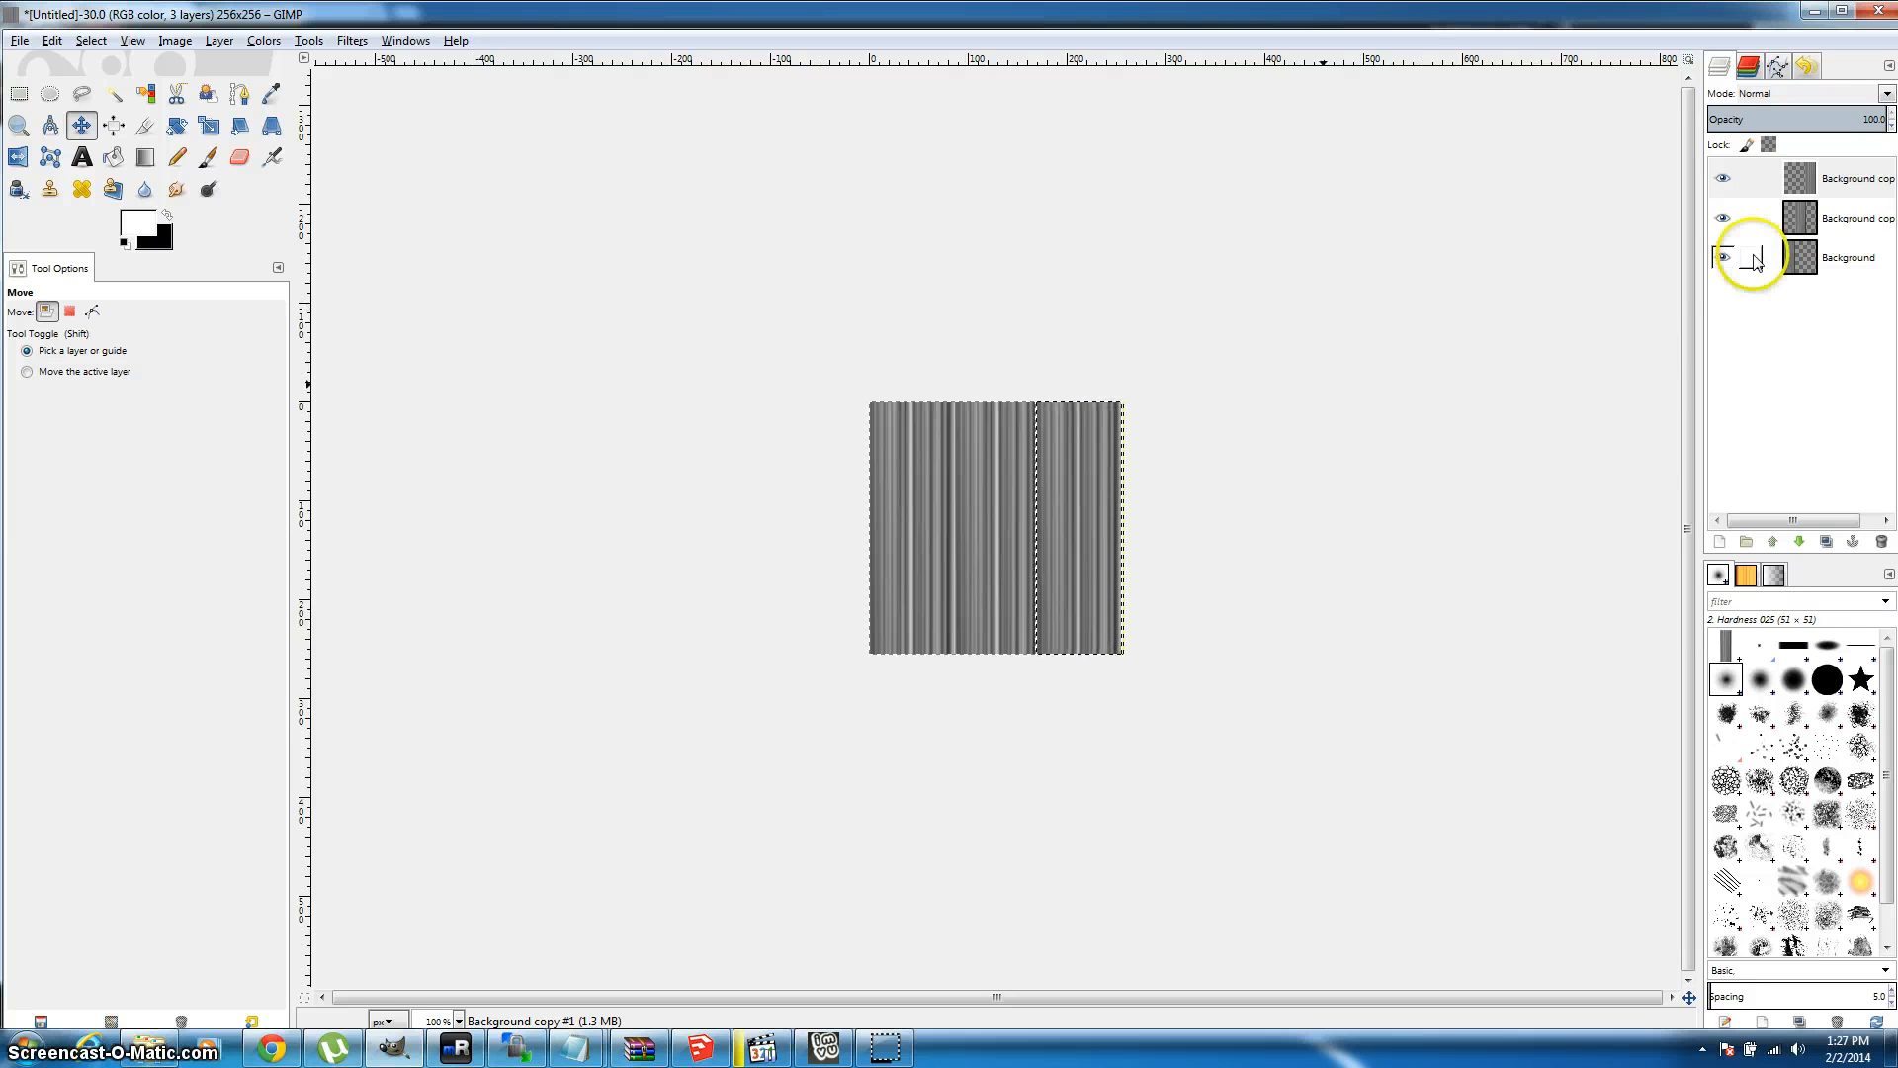
Step: Scale the middle stripe layer to 40 px wide, keeping its height at 256 px, and turn the floating result into a new layer
{"action": "left_click", "coordinate": [1836, 227]}
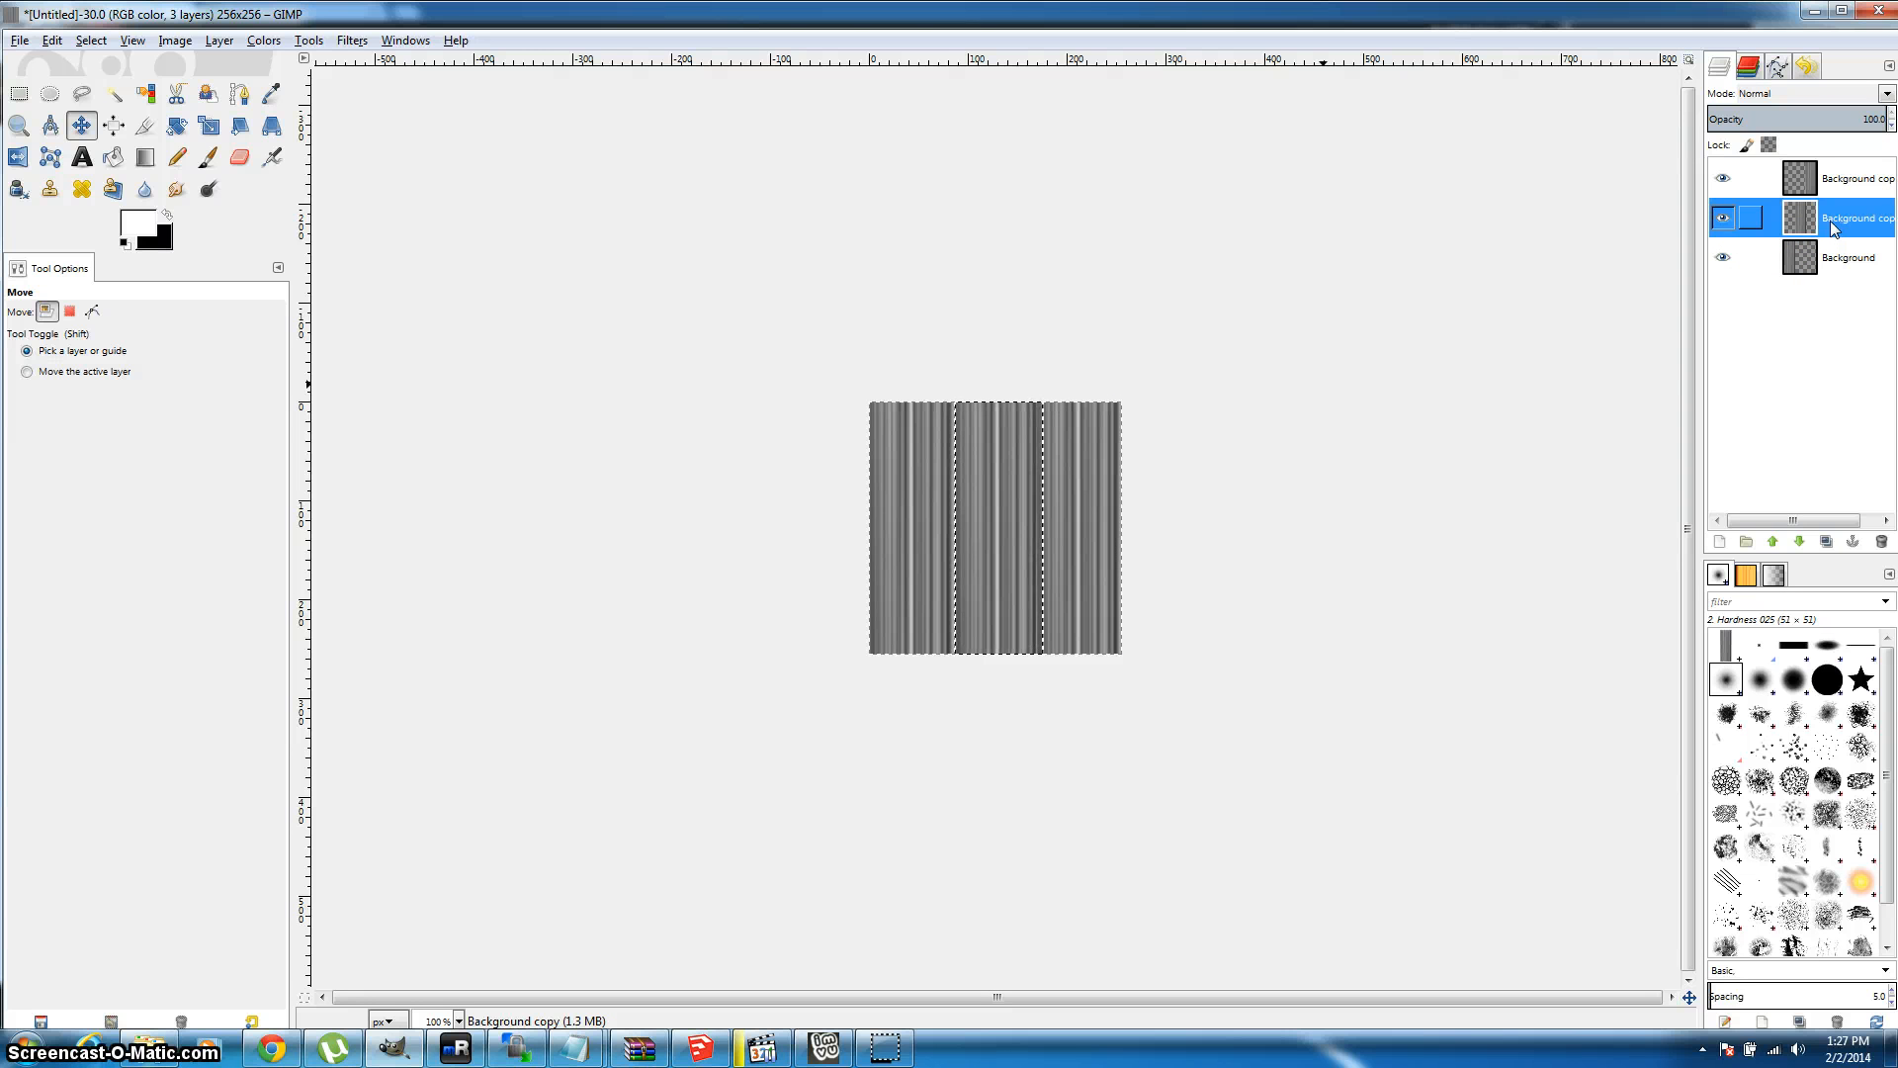
{"action": "left_click", "coordinate": [1222, 324]}
{"action": "left_click", "coordinate": [952, 462]}
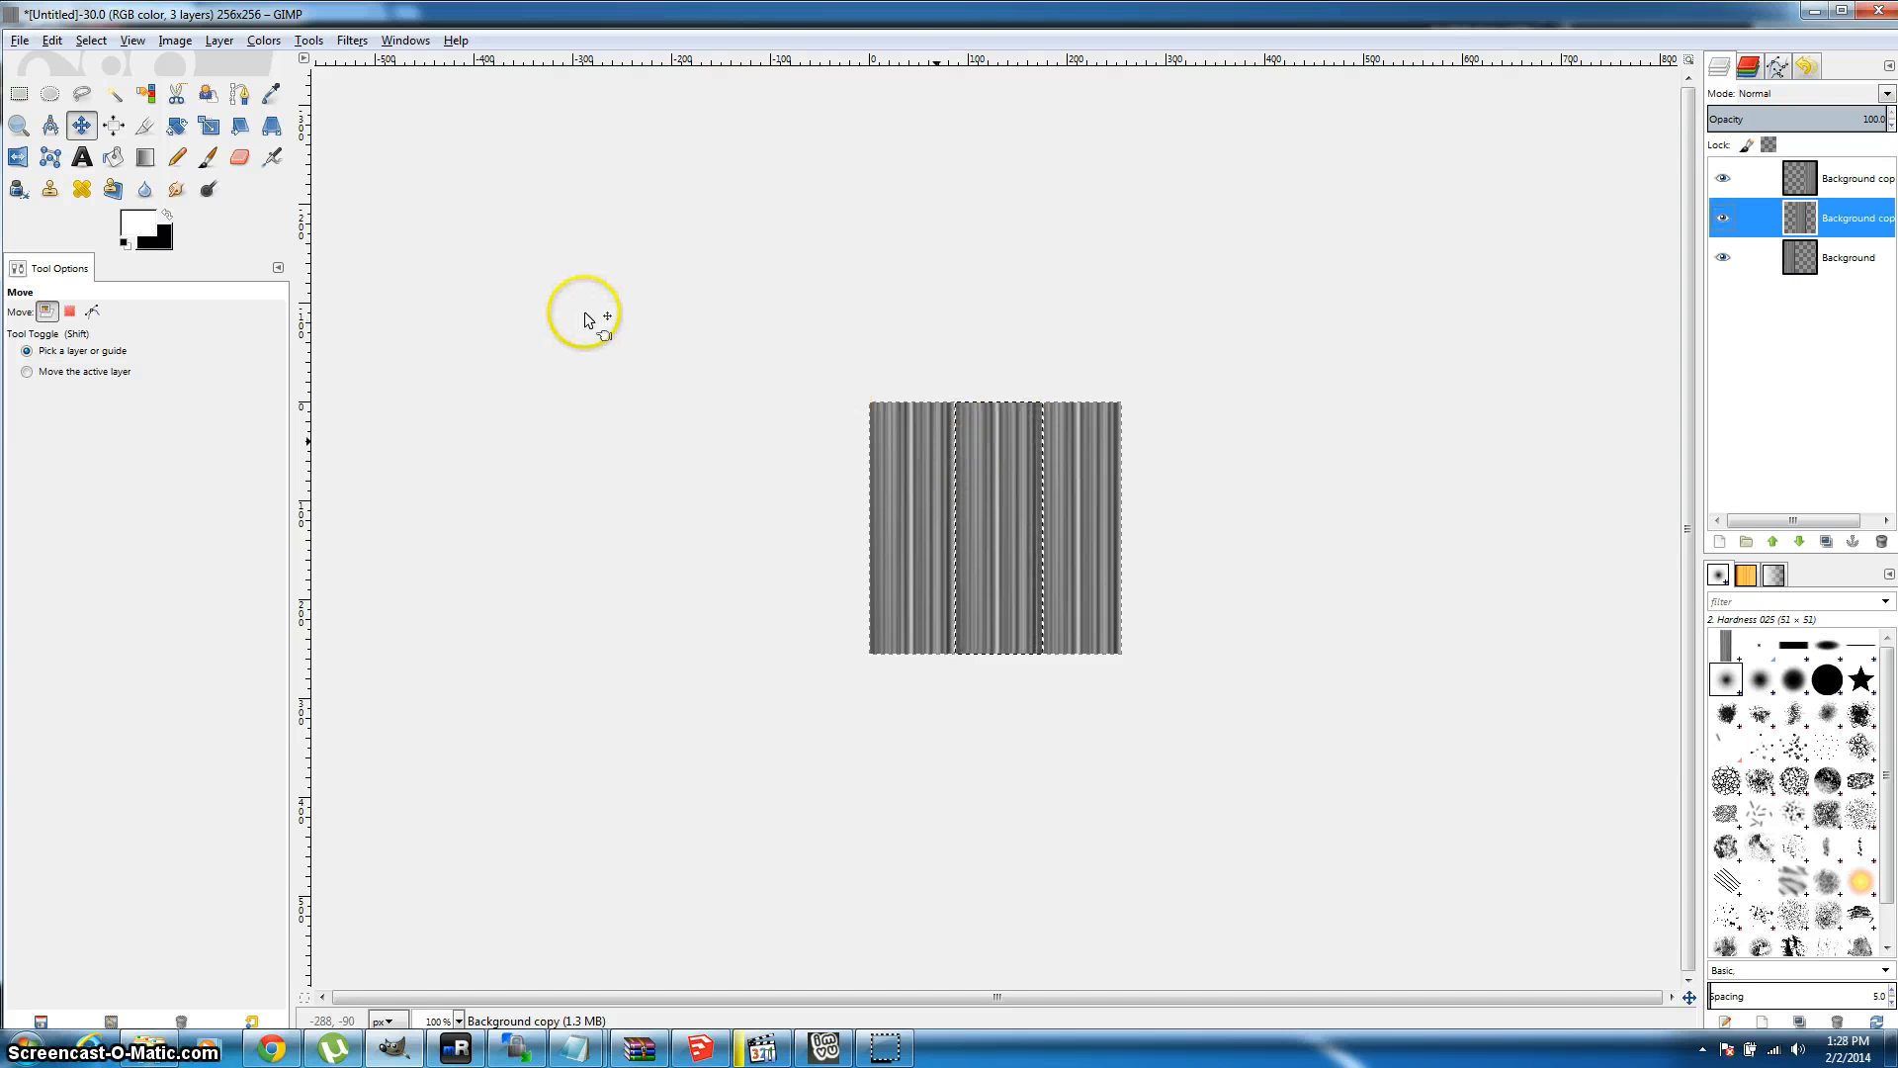
{"action": "left_click", "coordinate": [208, 126]}
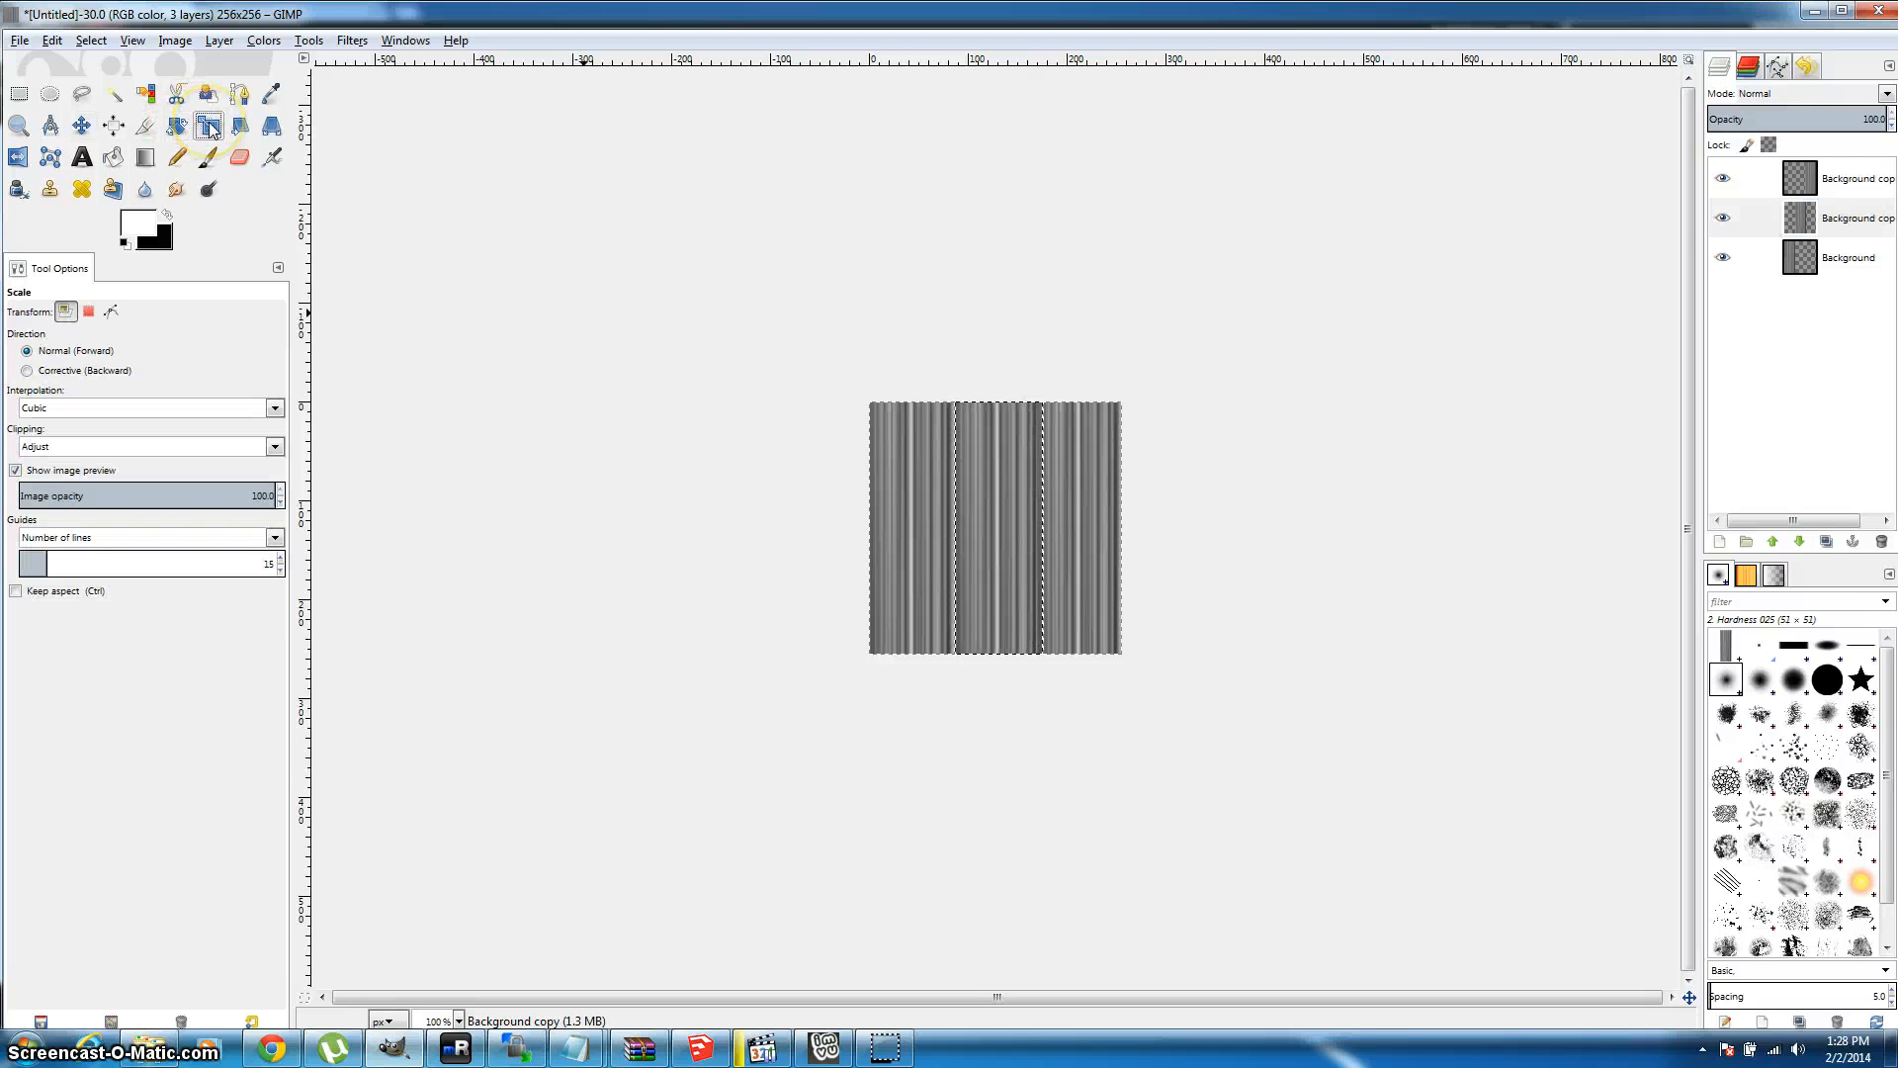
{"action": "left_click", "coordinate": [1016, 483]}
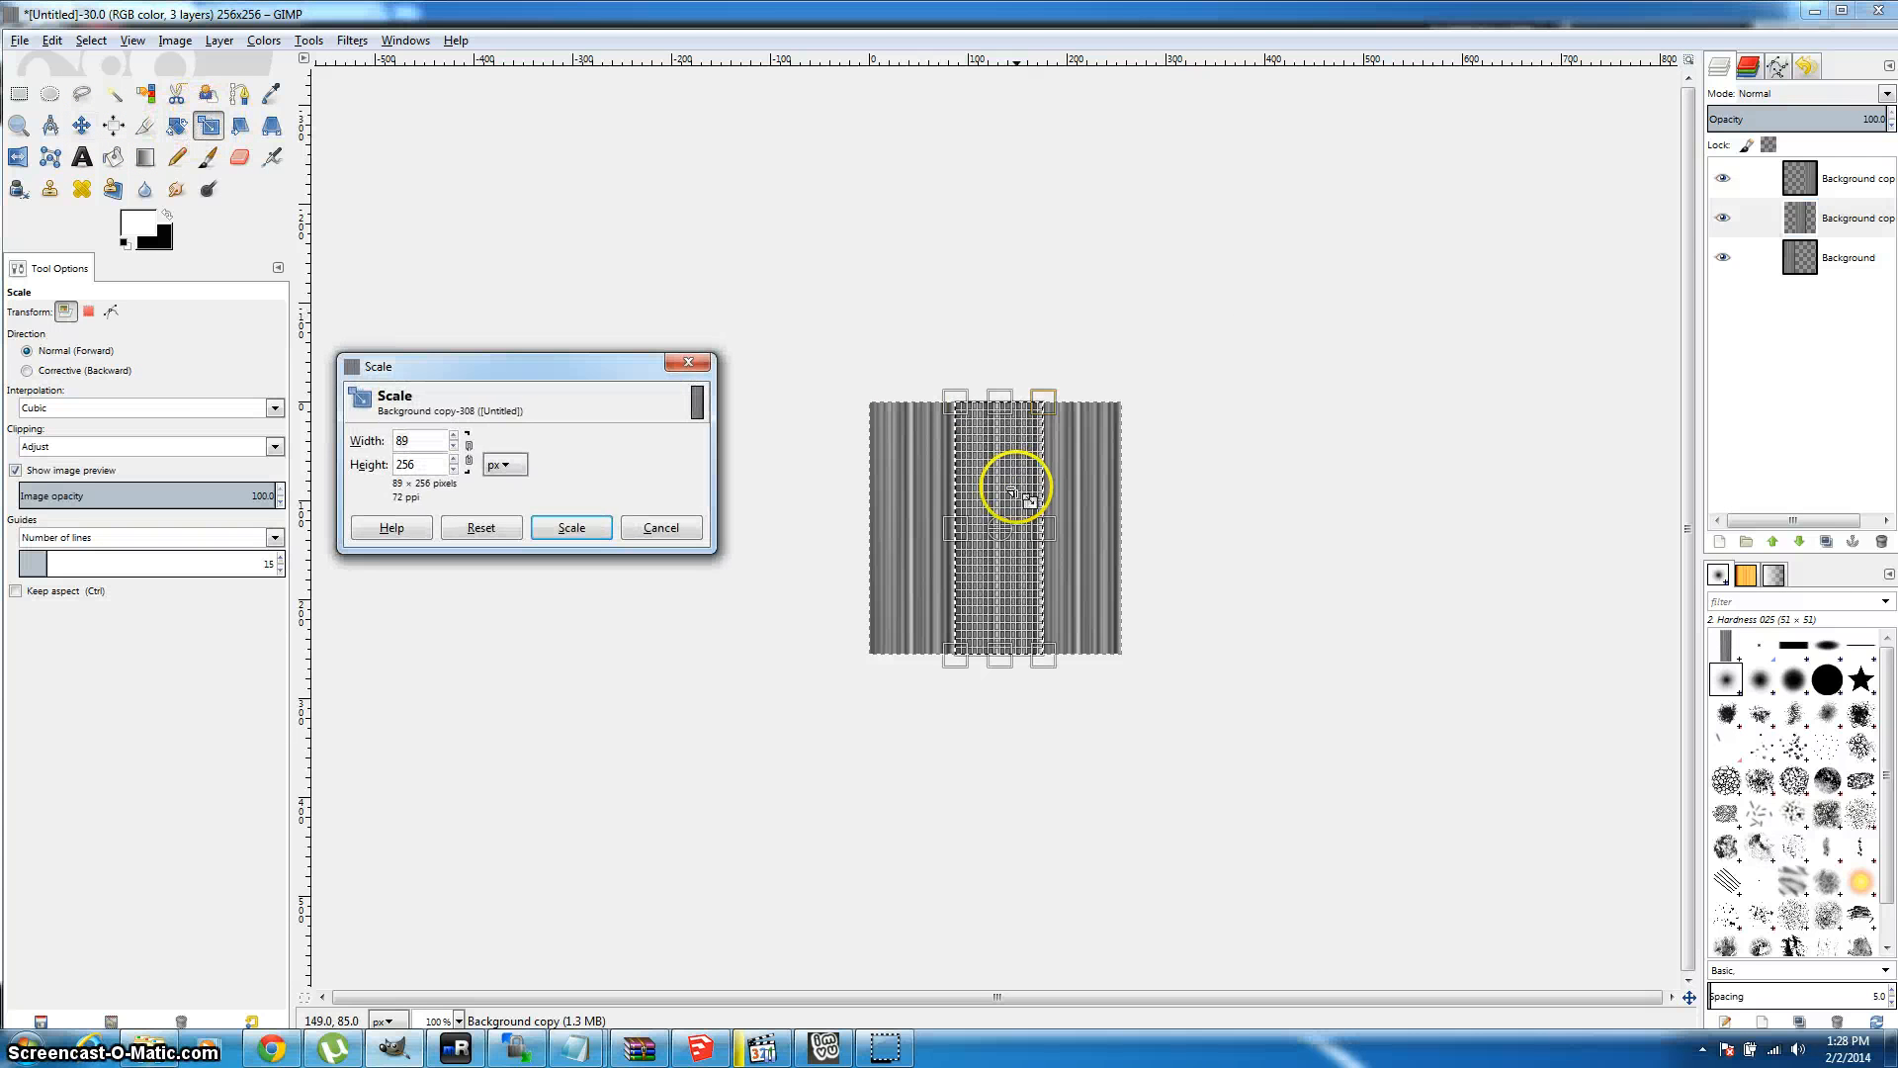
{"action": "left_click", "coordinate": [1048, 526]}
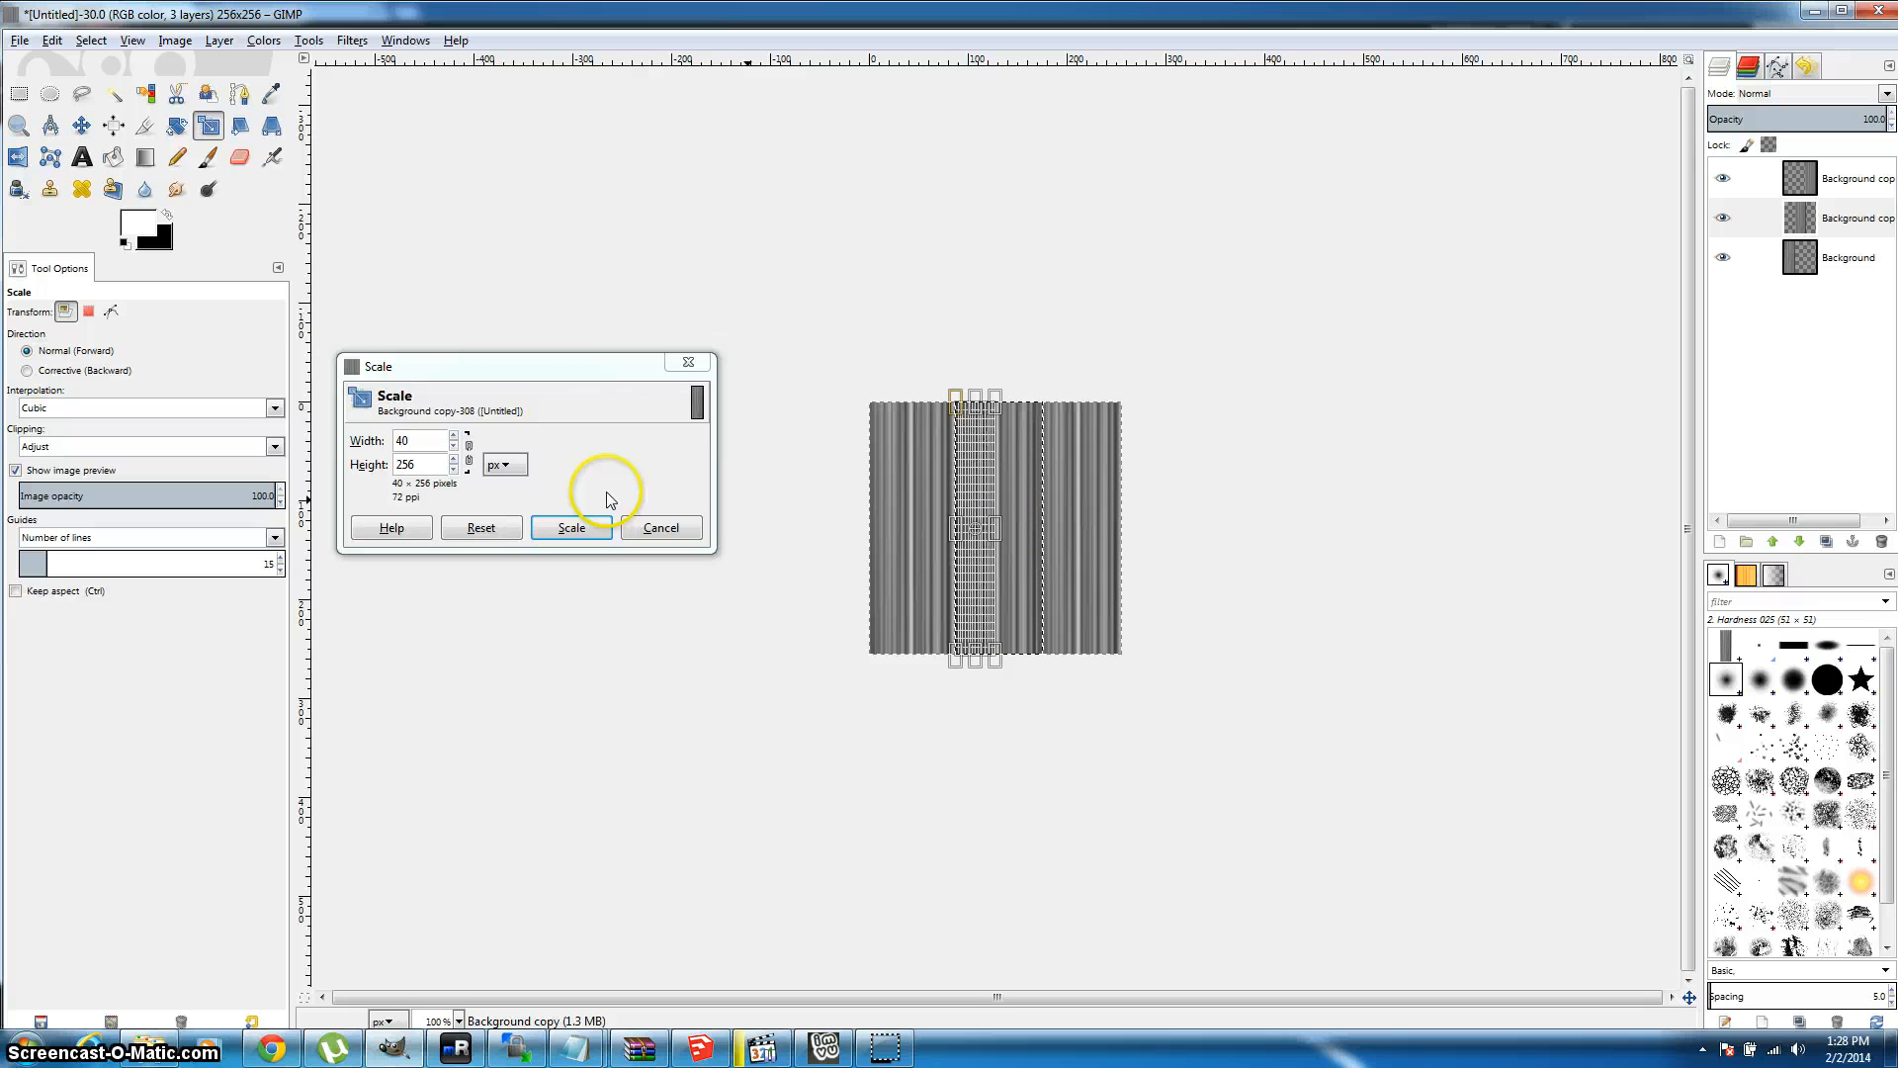
{"action": "left_click", "coordinate": [571, 527]}
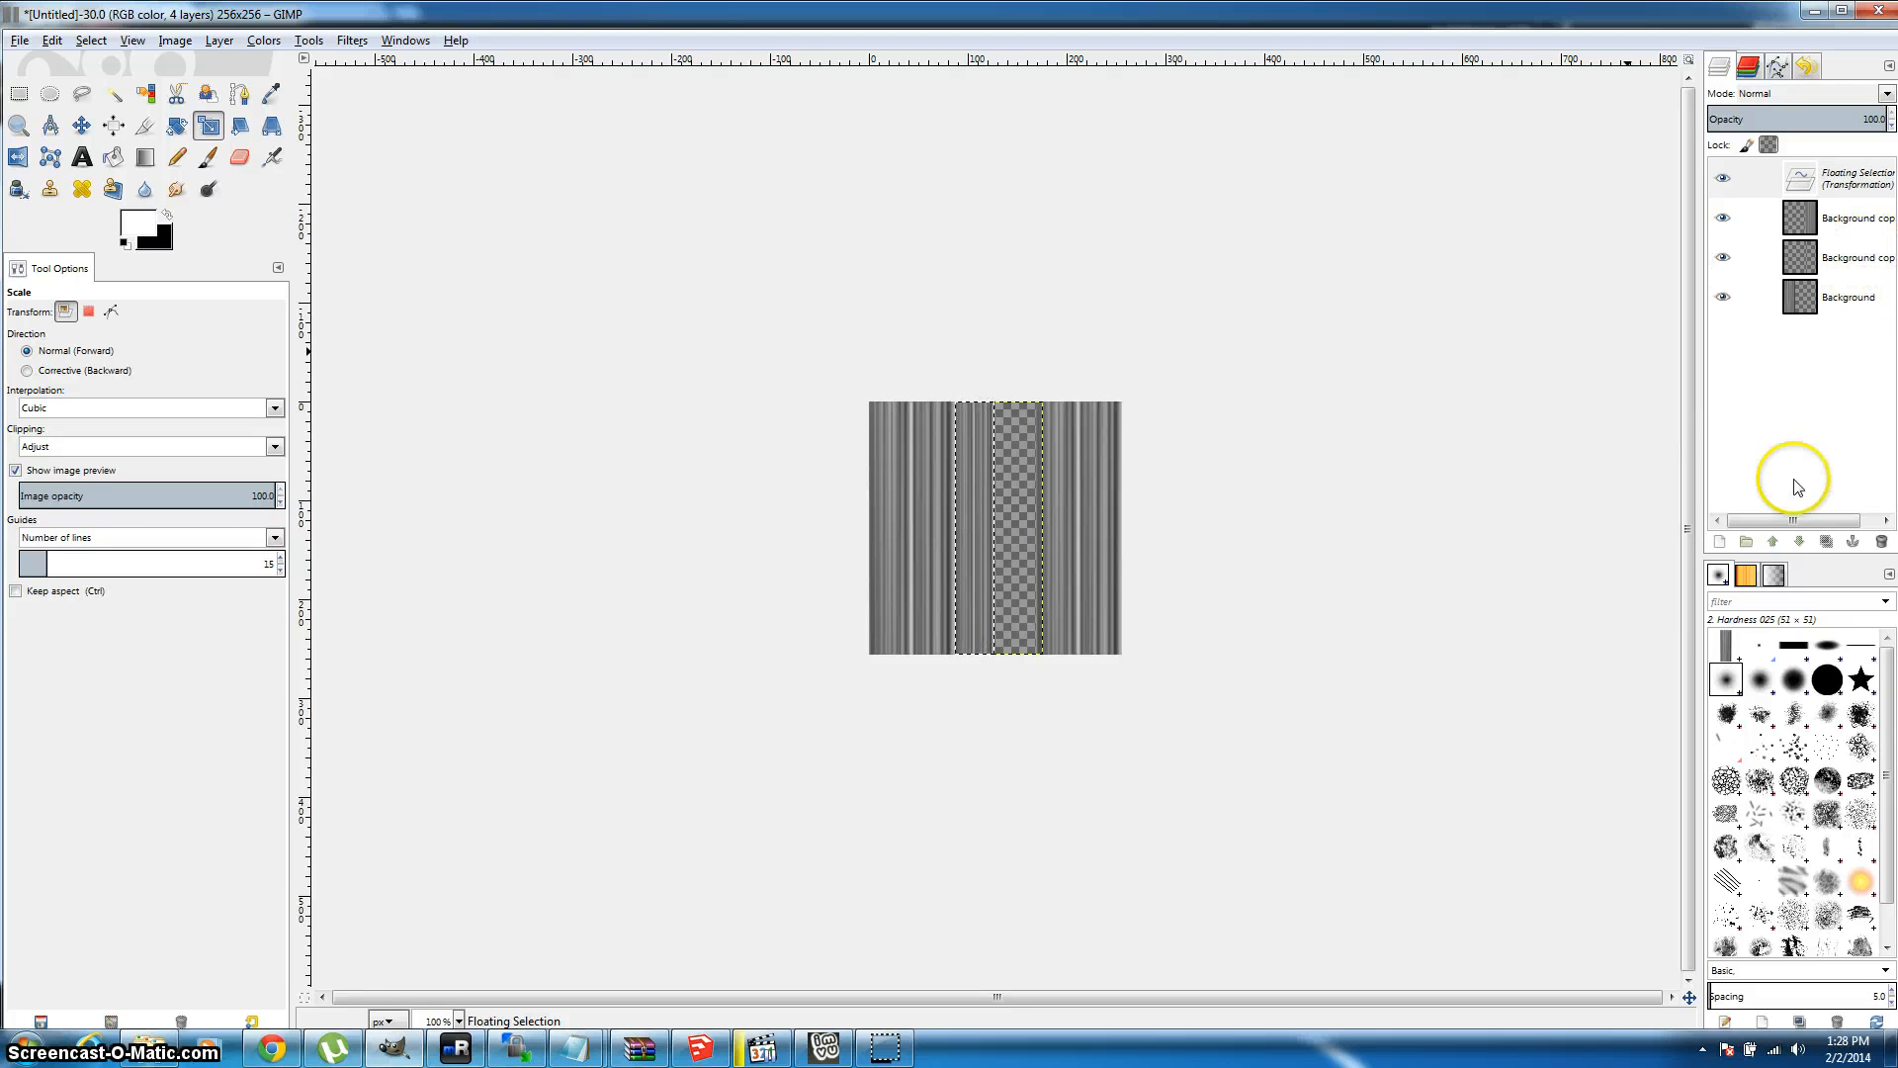
{"action": "left_click", "coordinate": [1721, 544]}
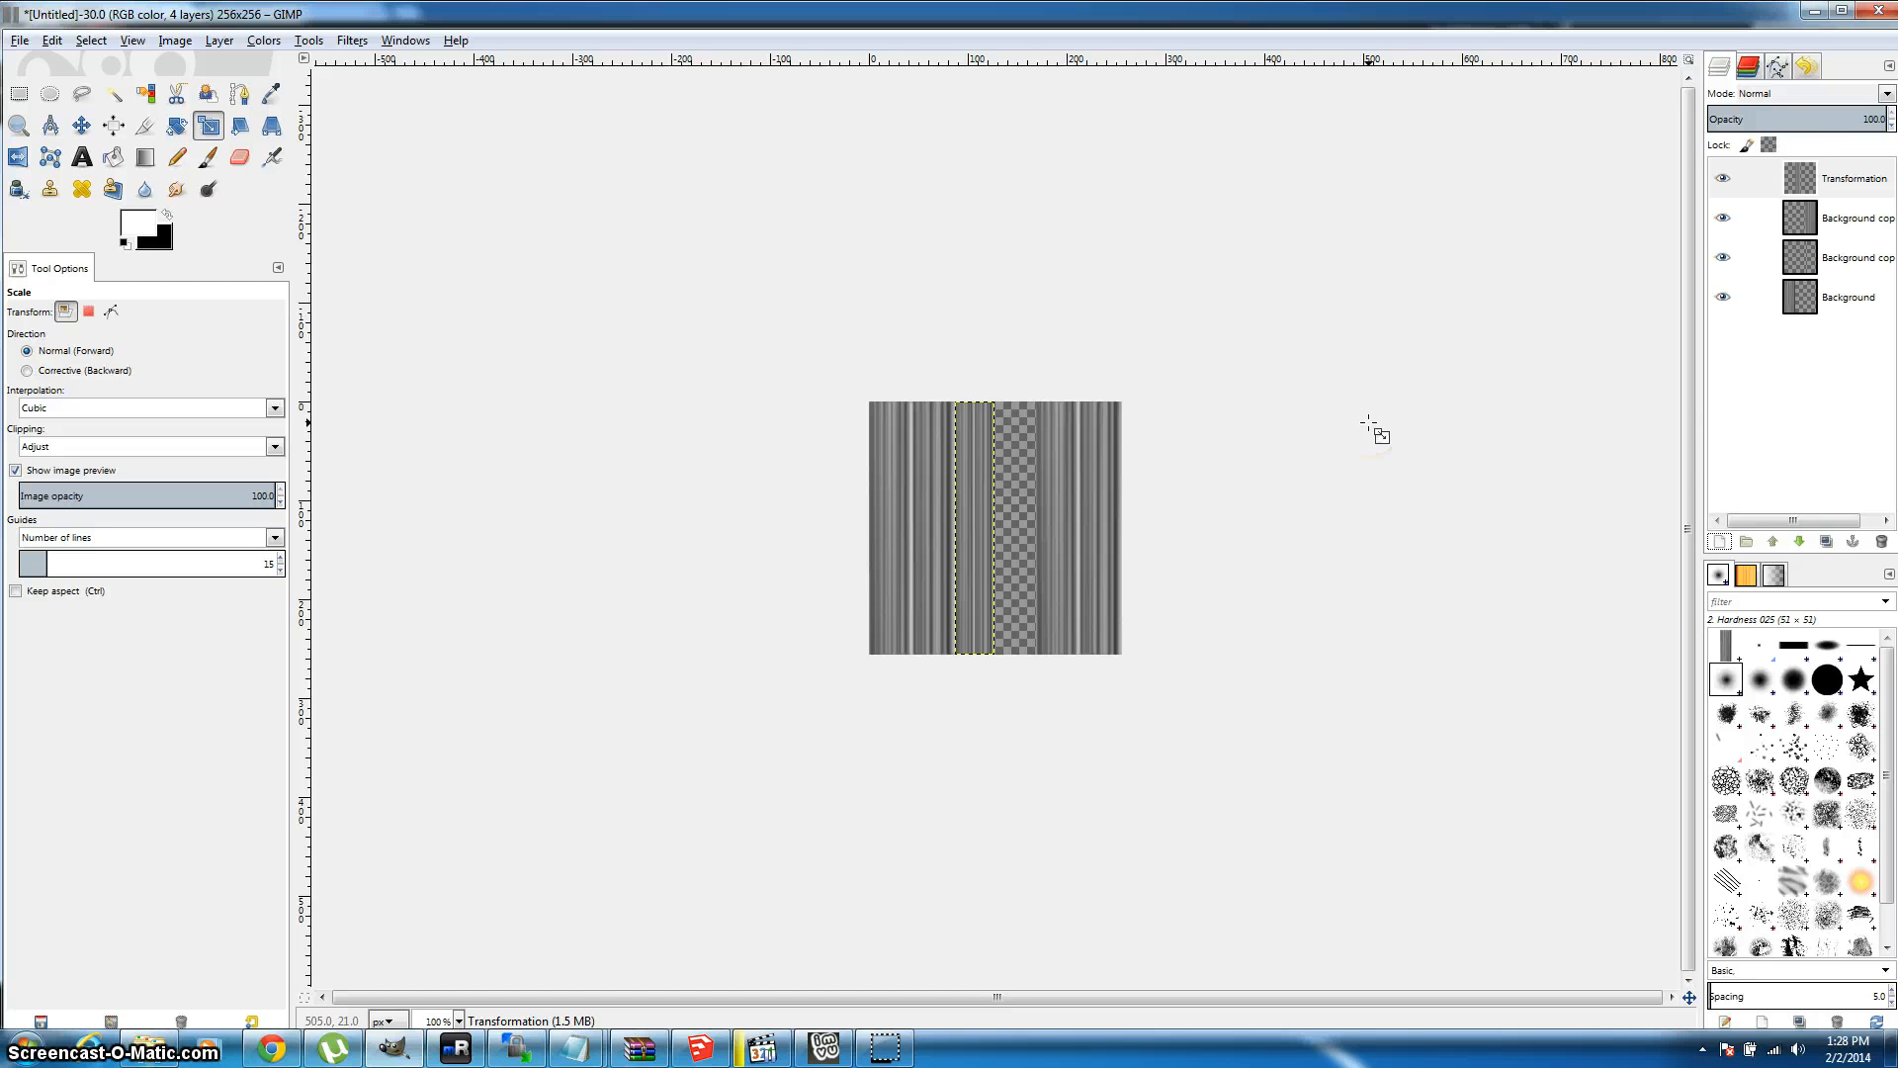
Step: Duplicate the 40 px stripe layer and scale the copy to 90 × 256 px so it covers the gap in the middle
{"action": "left_click", "coordinate": [1825, 542]}
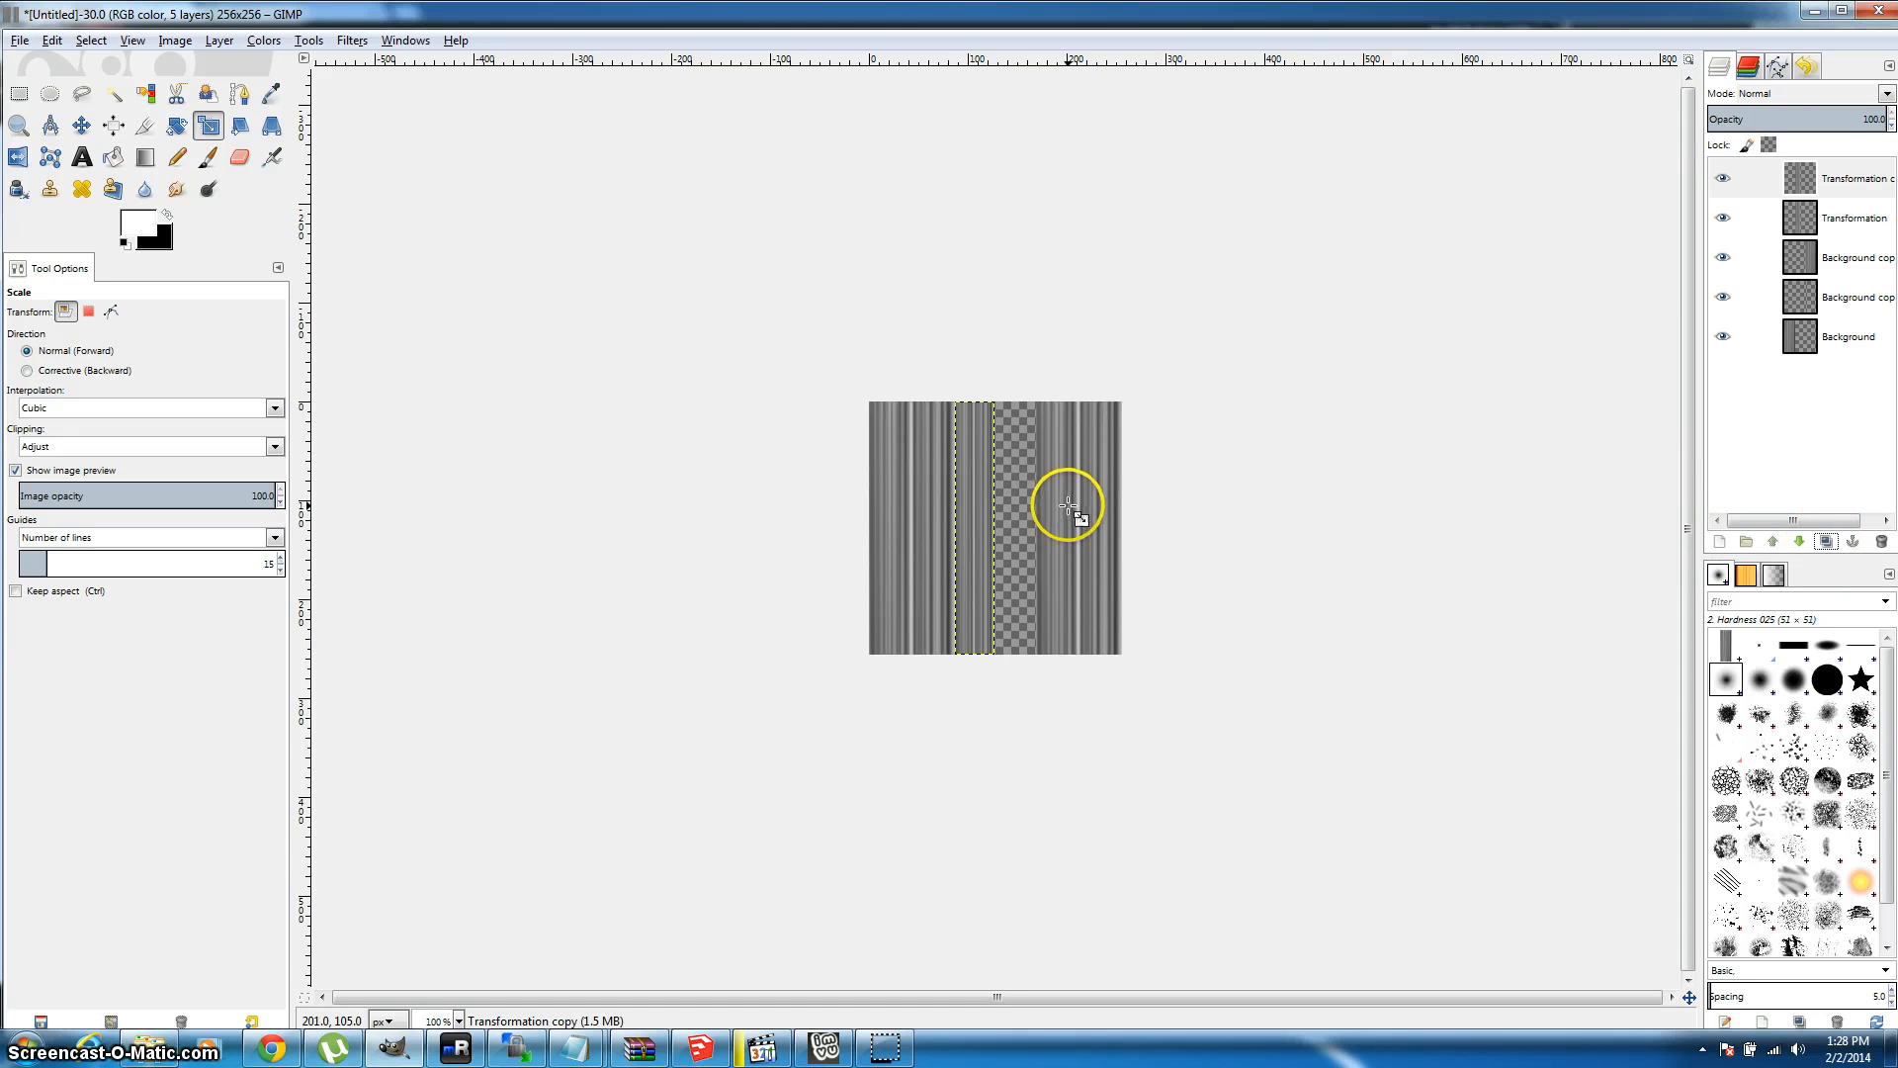
{"action": "left_click", "coordinate": [982, 496]}
{"action": "left_click_drag", "start_coordinate": [982, 497], "coordinate": [1032, 495]}
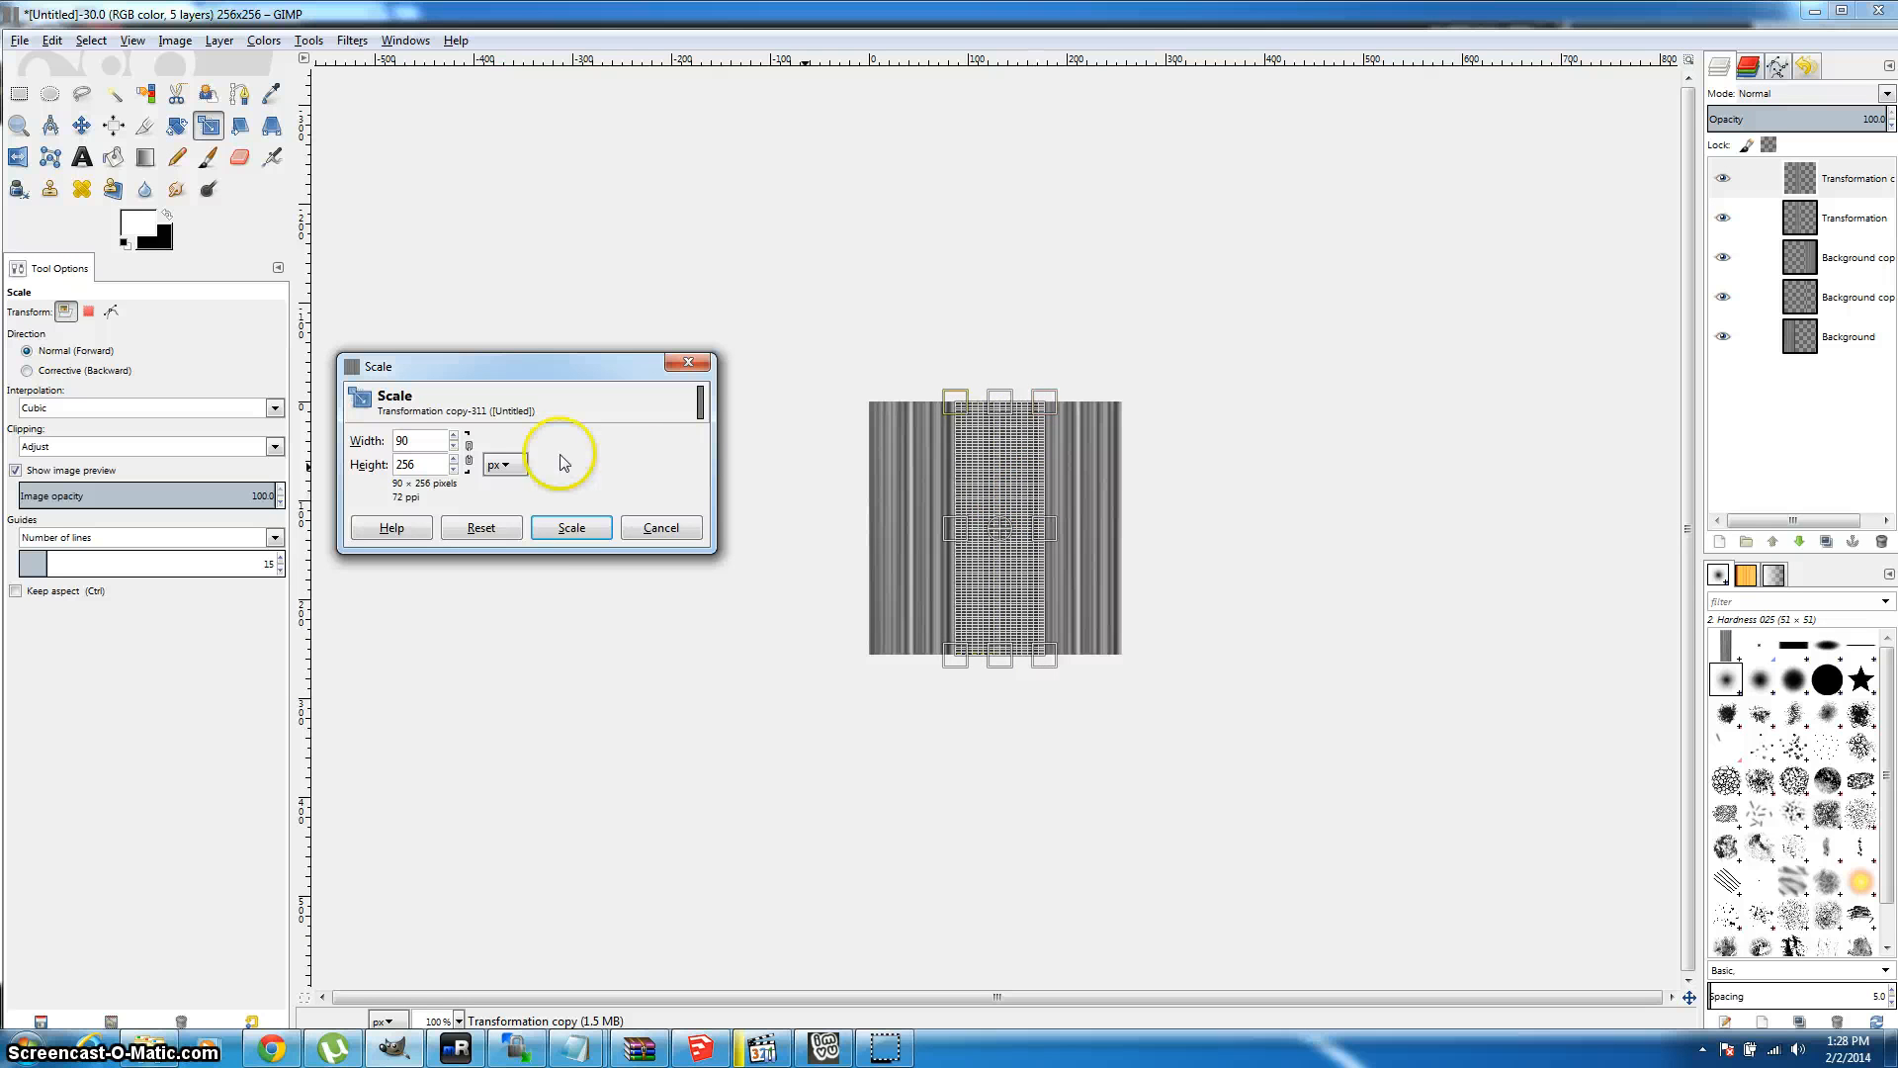
{"action": "left_click", "coordinate": [570, 527]}
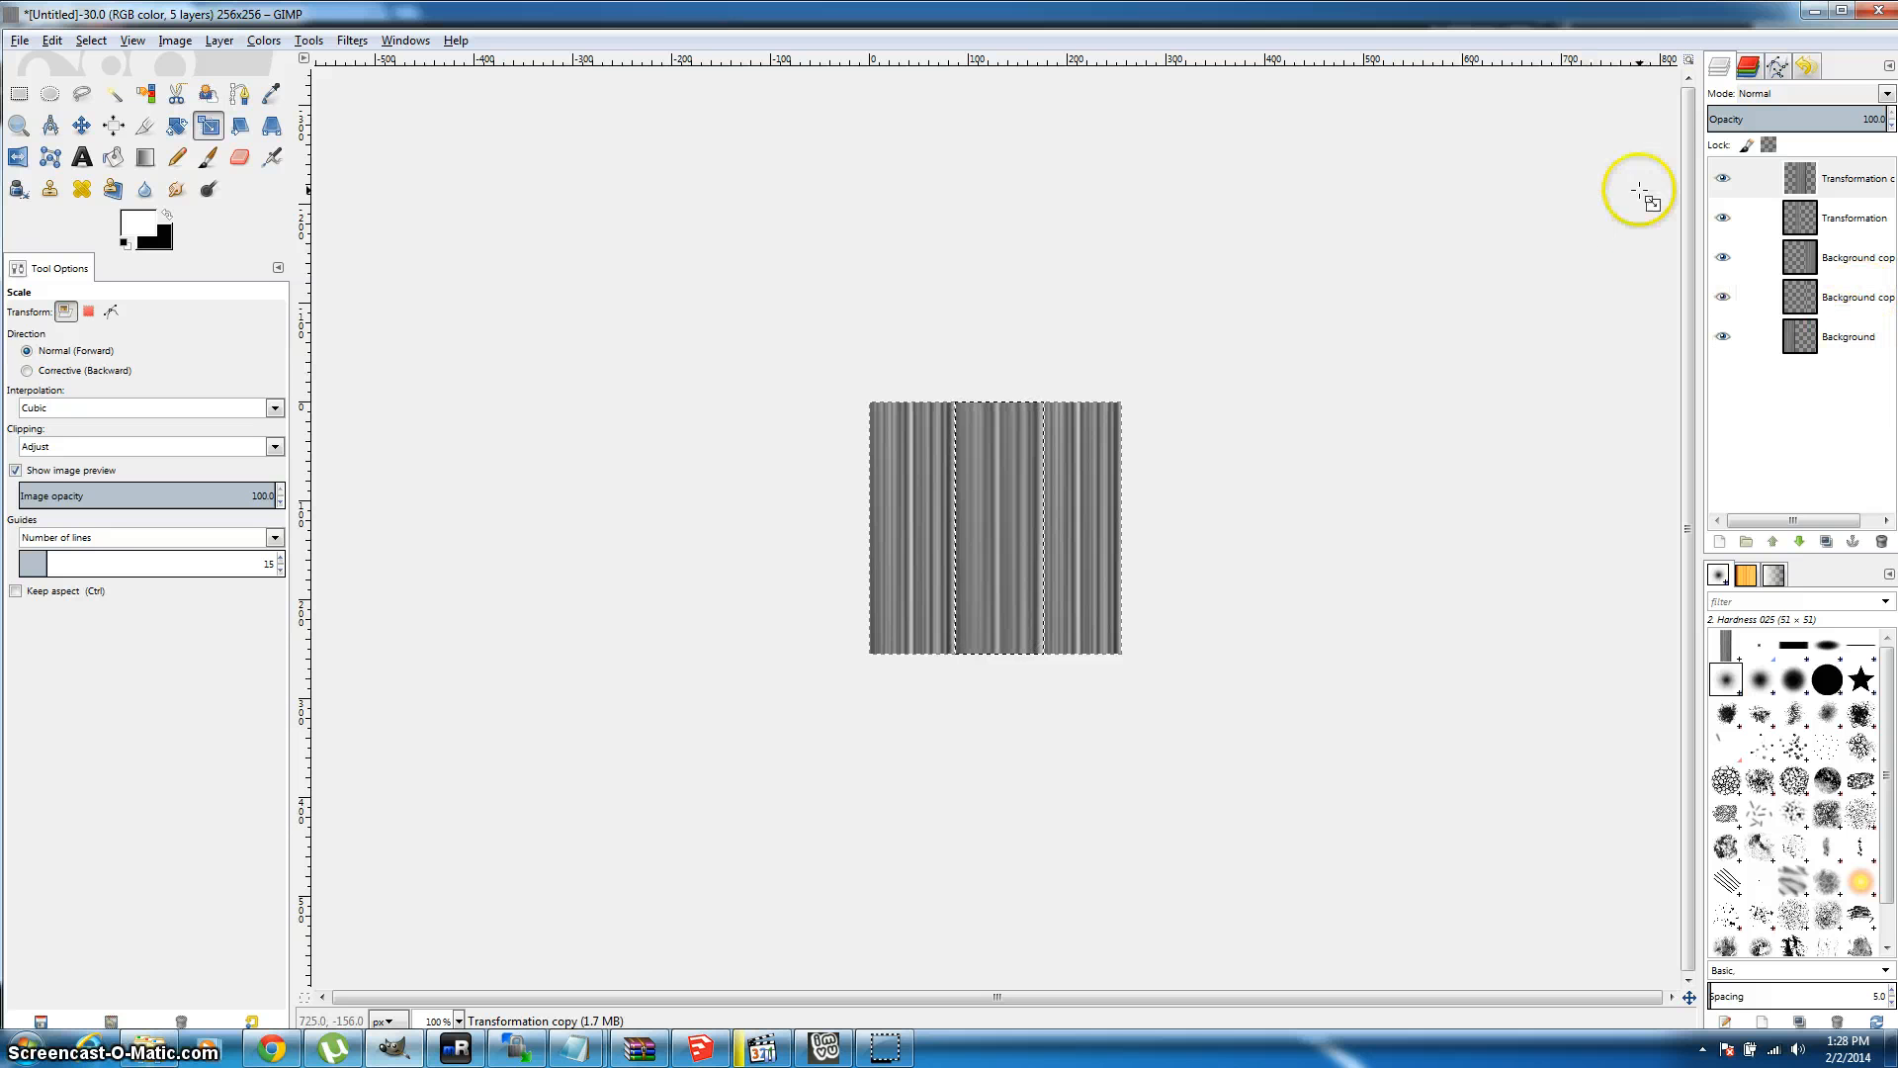
Step: Merge all visible stripe layers into one layer, expanded as necessary
{"action": "right_click", "coordinate": [1832, 214]}
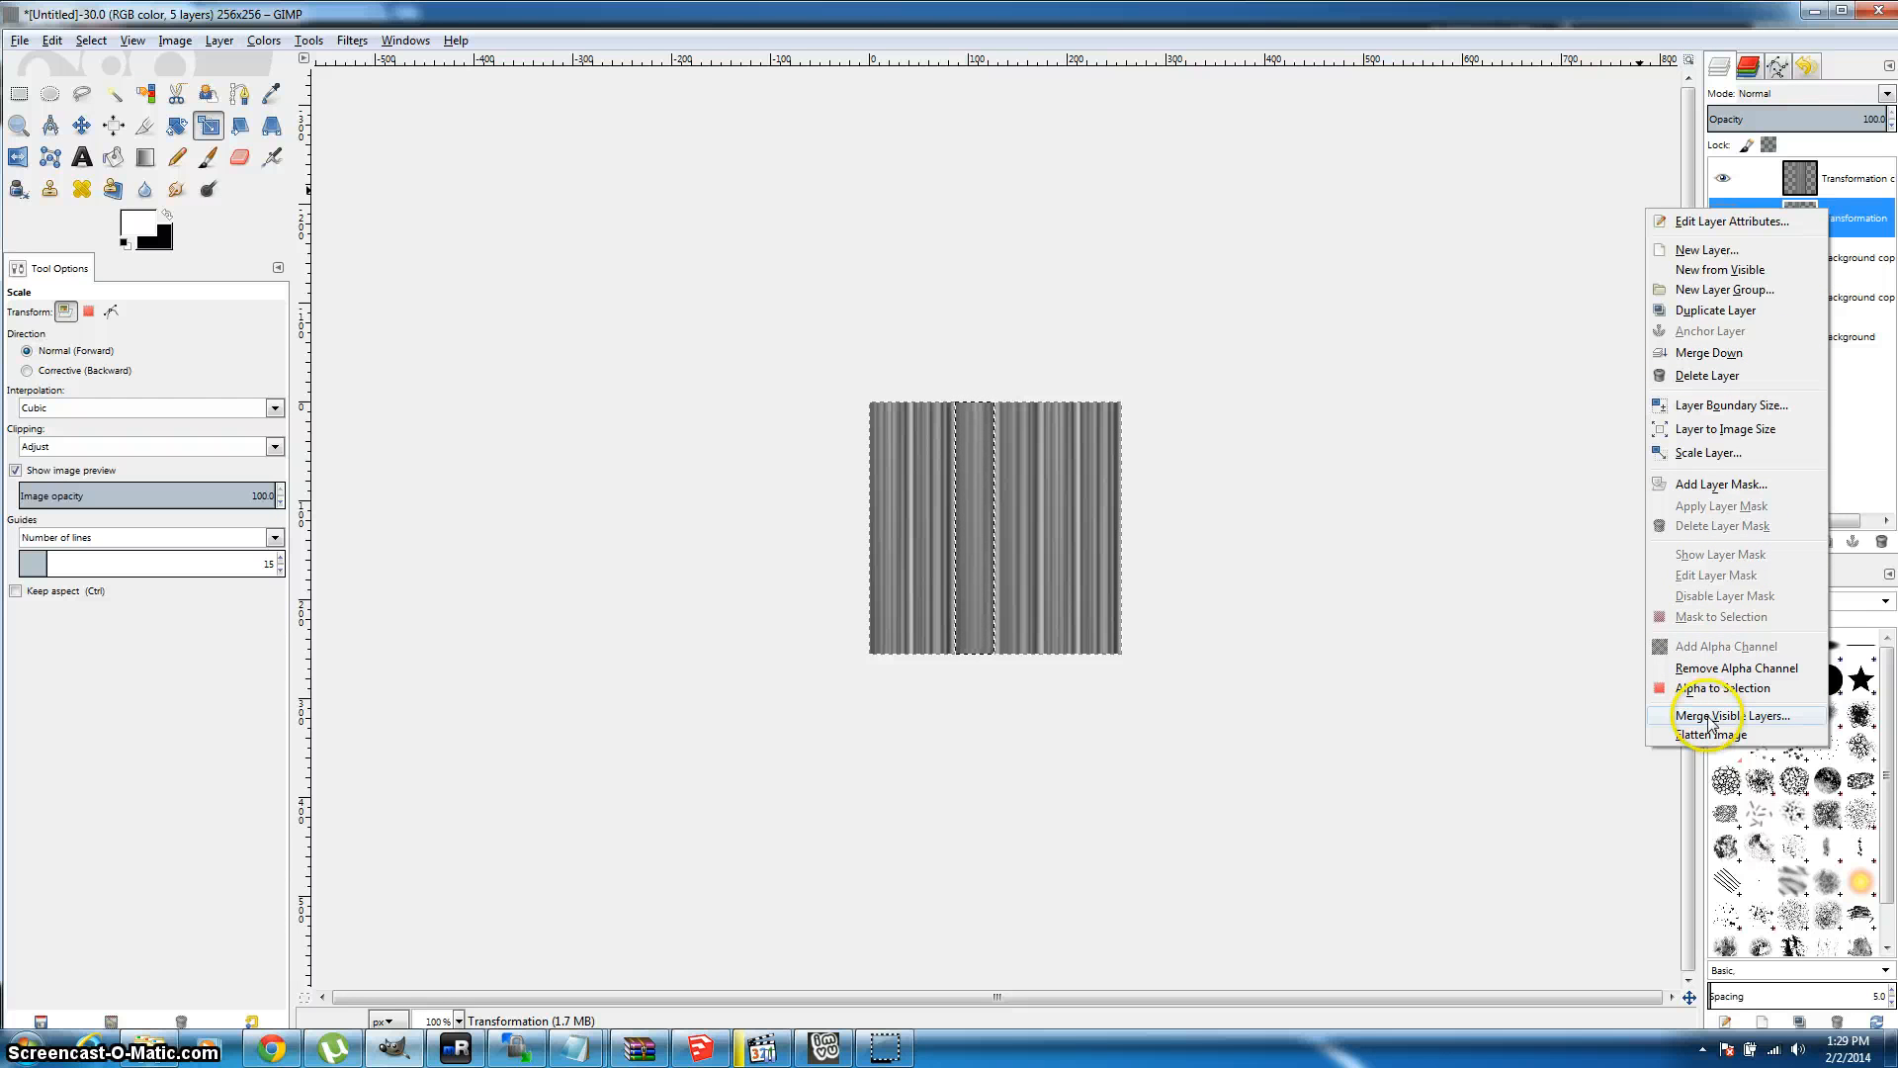
{"action": "left_click", "coordinate": [1857, 224]}
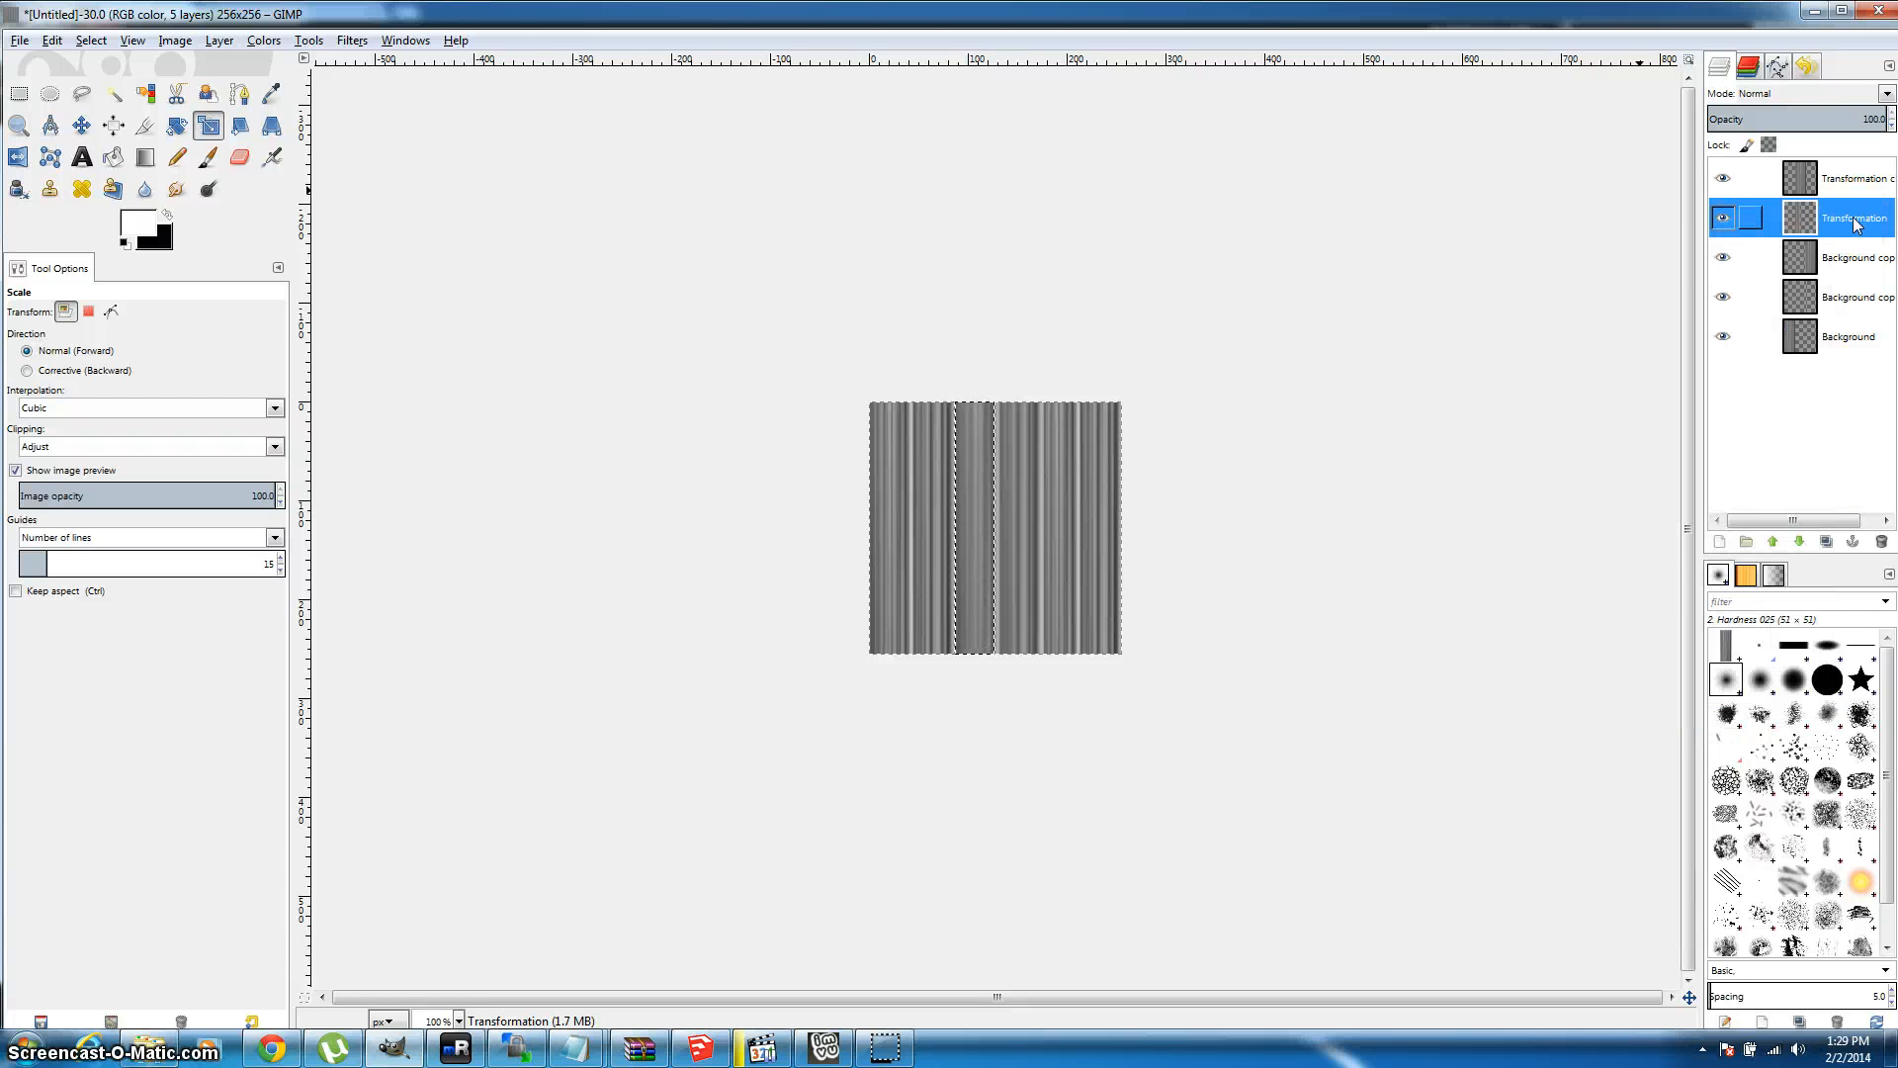
{"action": "right_click", "coordinate": [1856, 224]}
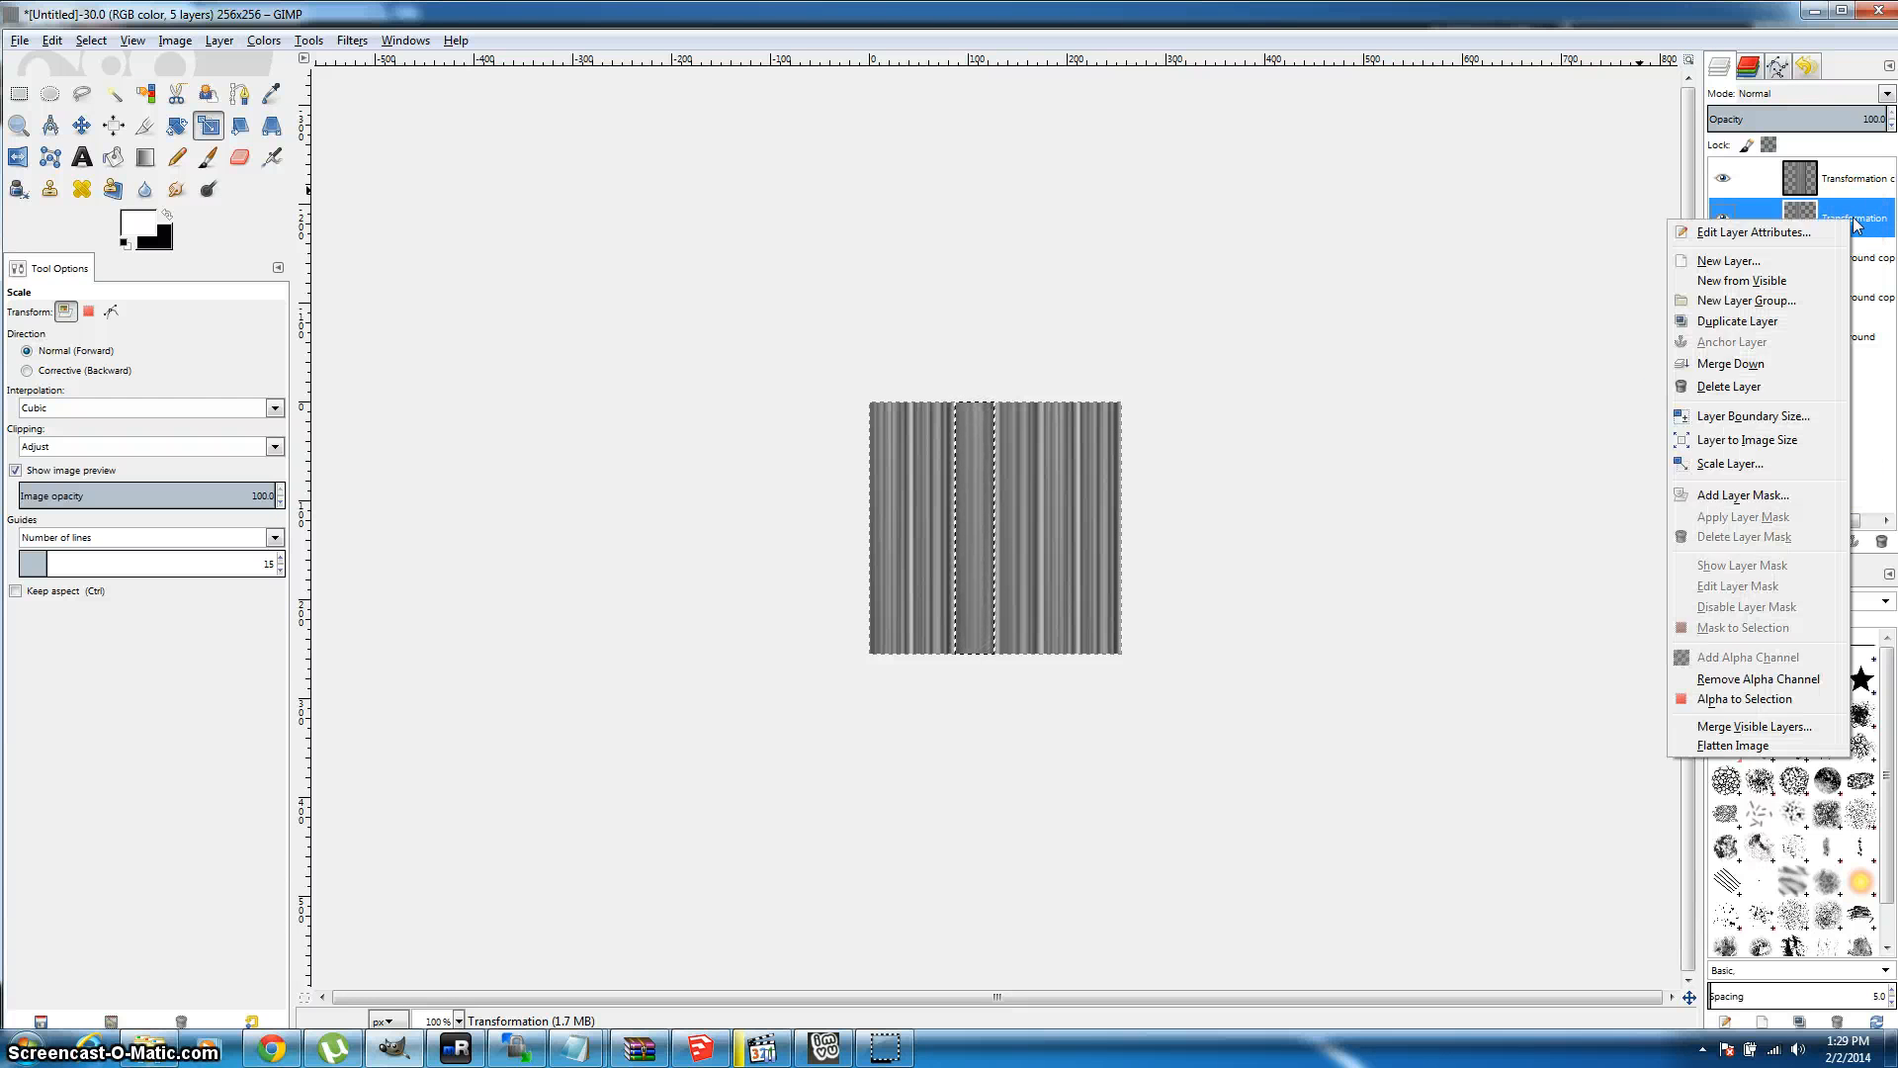
{"action": "left_click", "coordinate": [1721, 729]}
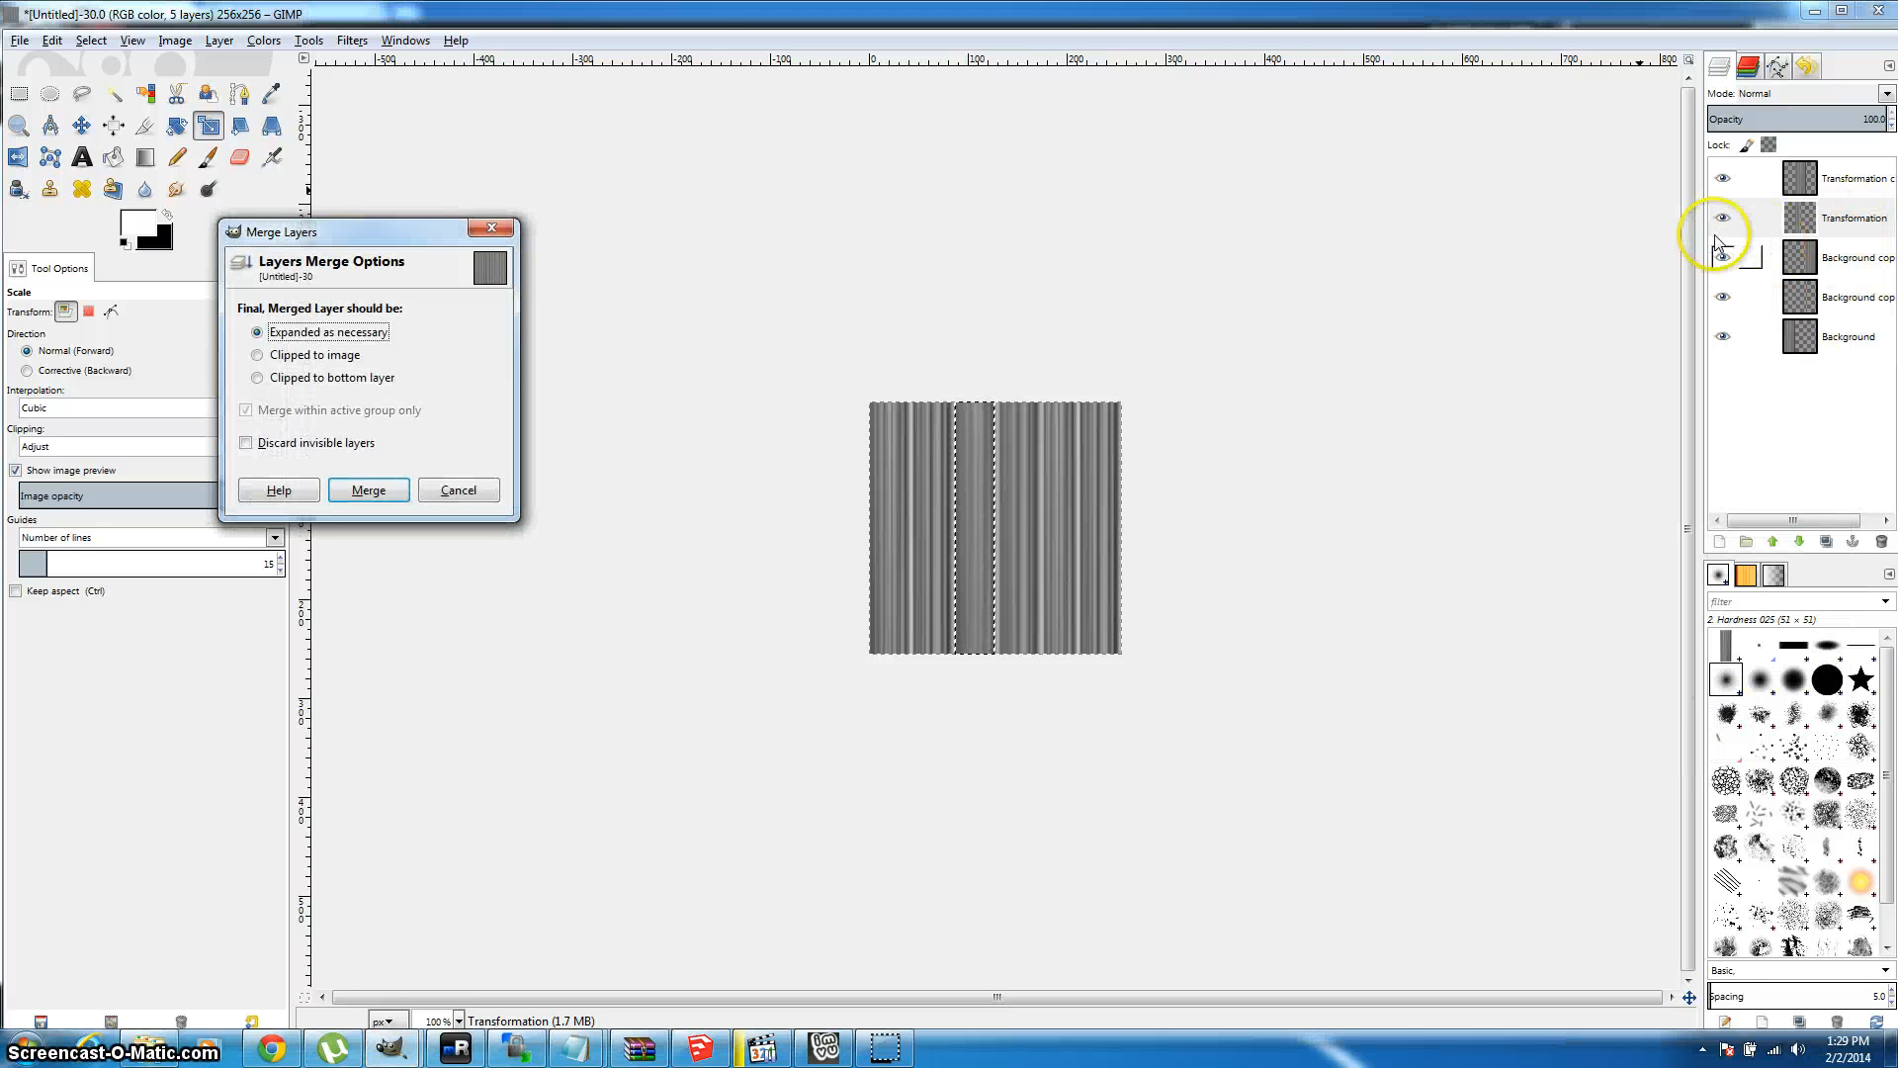
{"action": "left_click", "coordinate": [371, 494]}
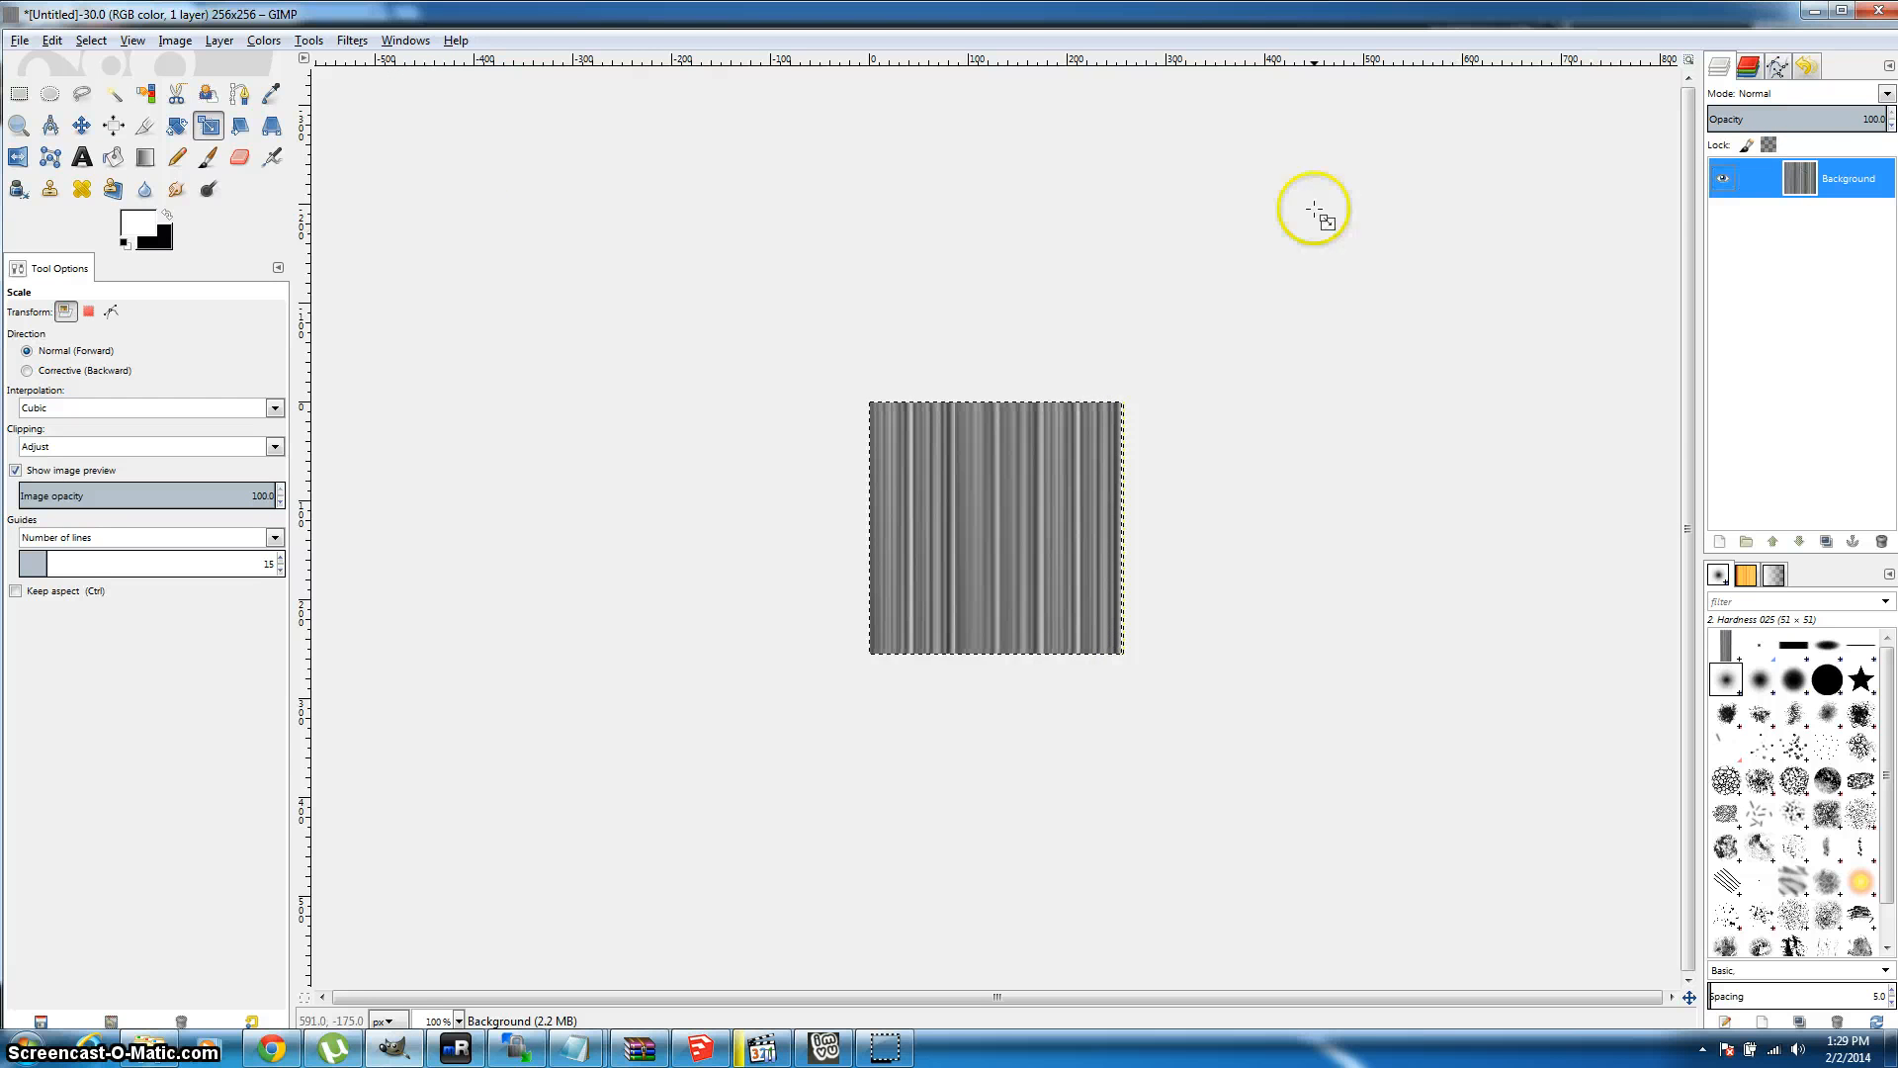
Step: Select a full-height strip about 24 px wide in the right third of the texture and copy it onto a new layer
{"action": "left_click", "coordinate": [18, 93]}
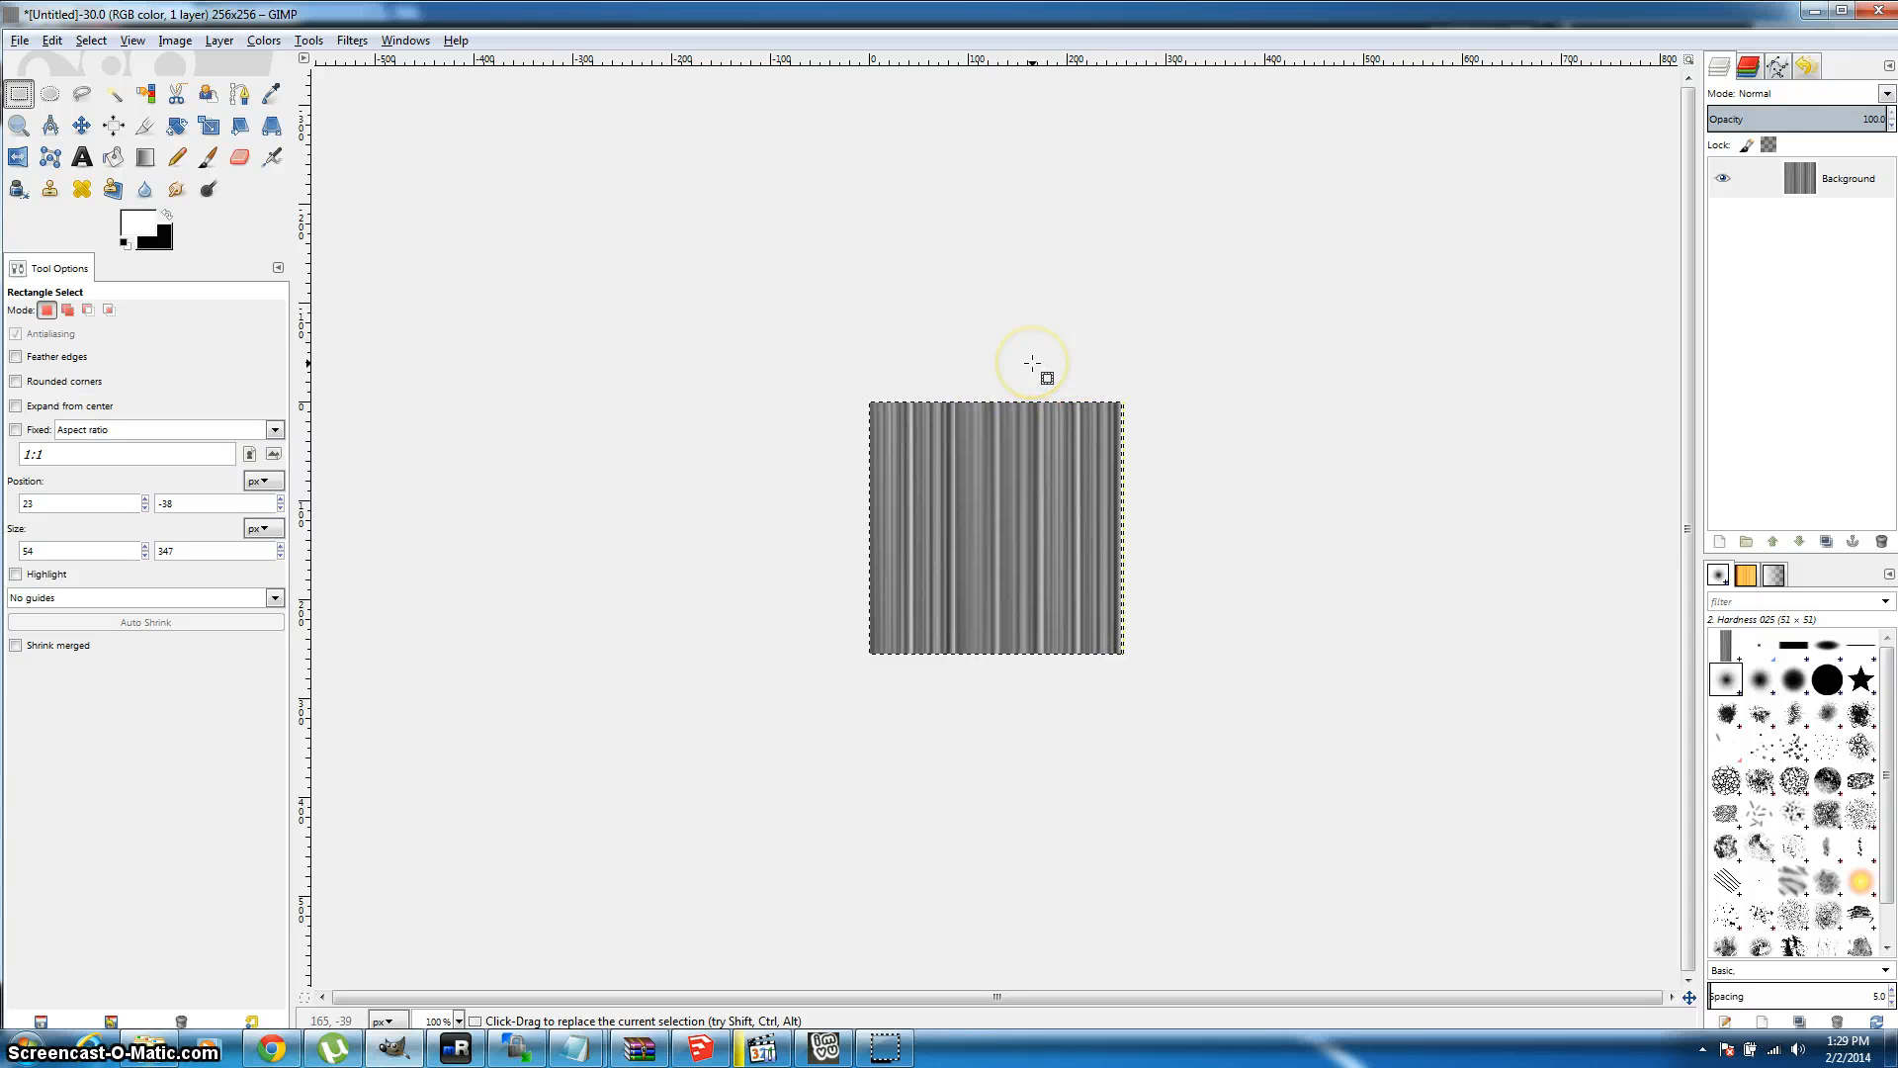
{"action": "left_click_drag", "start_coordinate": [1051, 375], "coordinate": [1089, 687]}
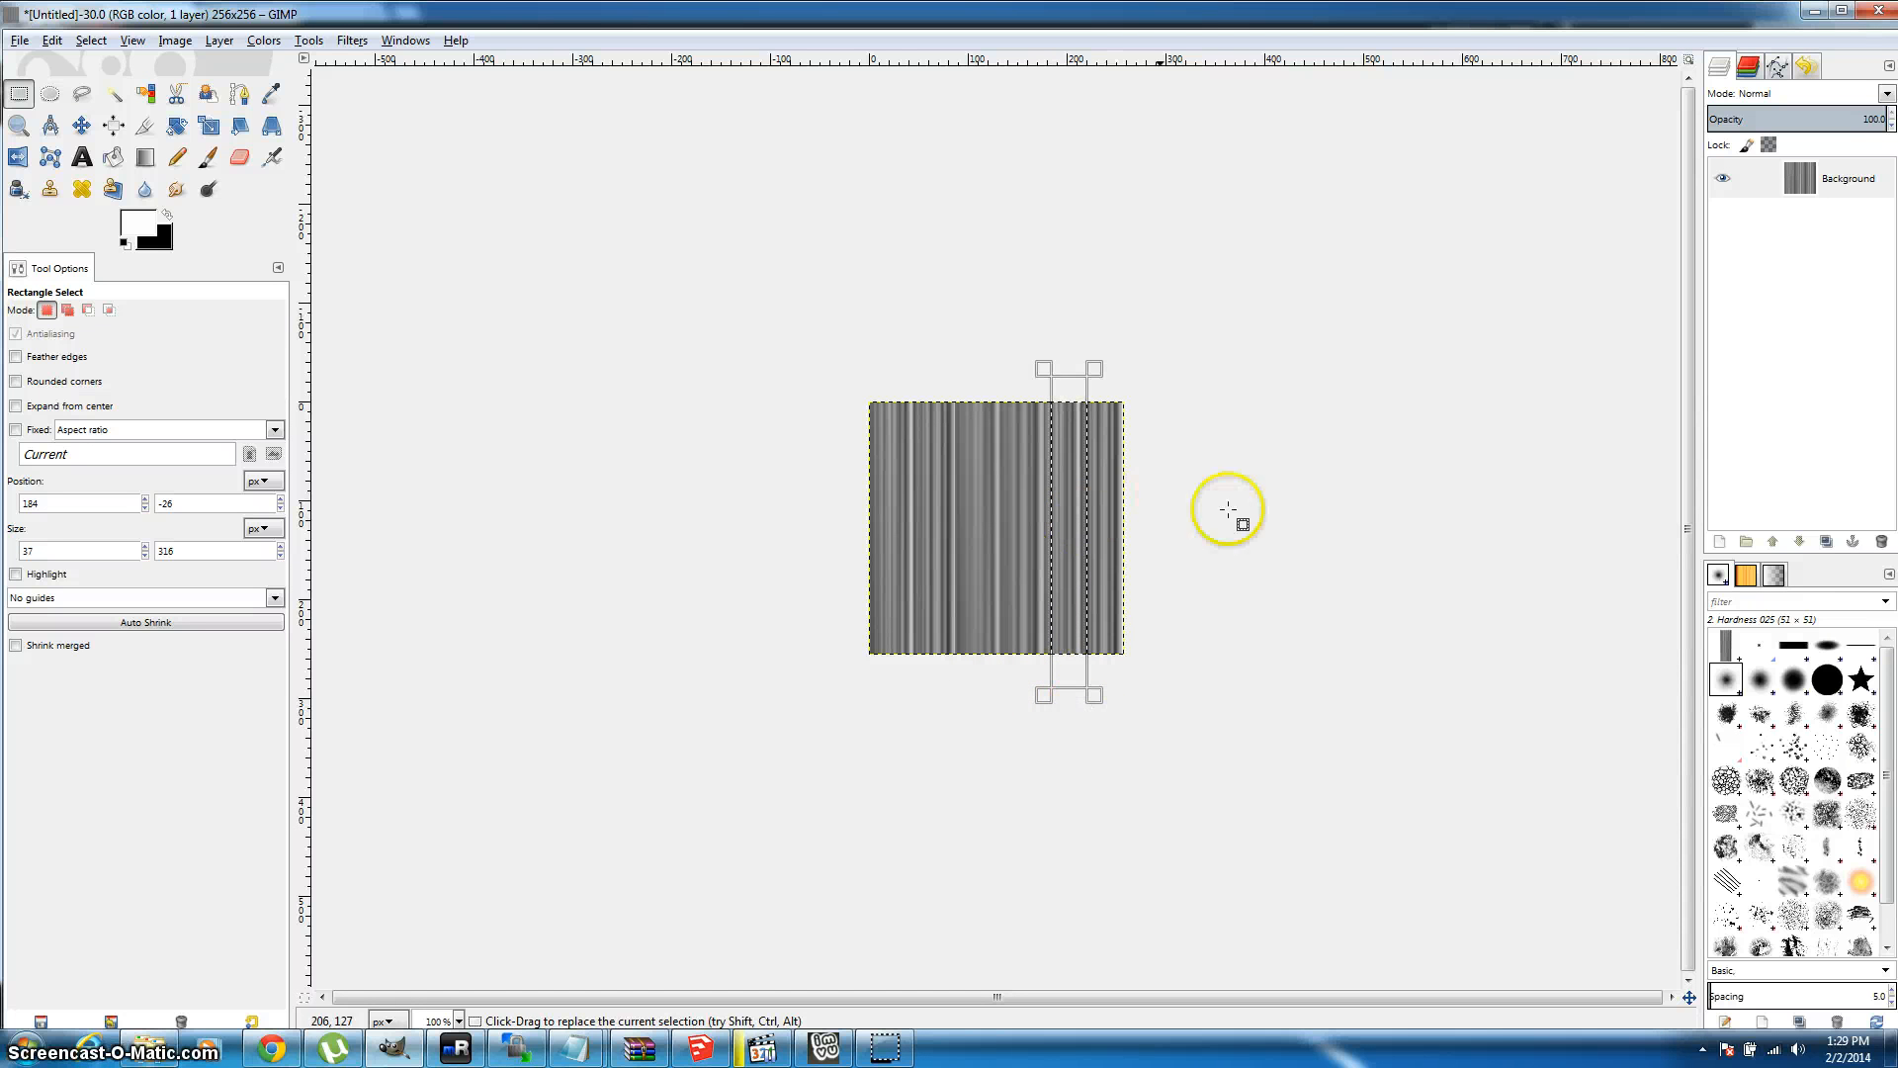
{"action": "left_click", "coordinate": [1044, 695]}
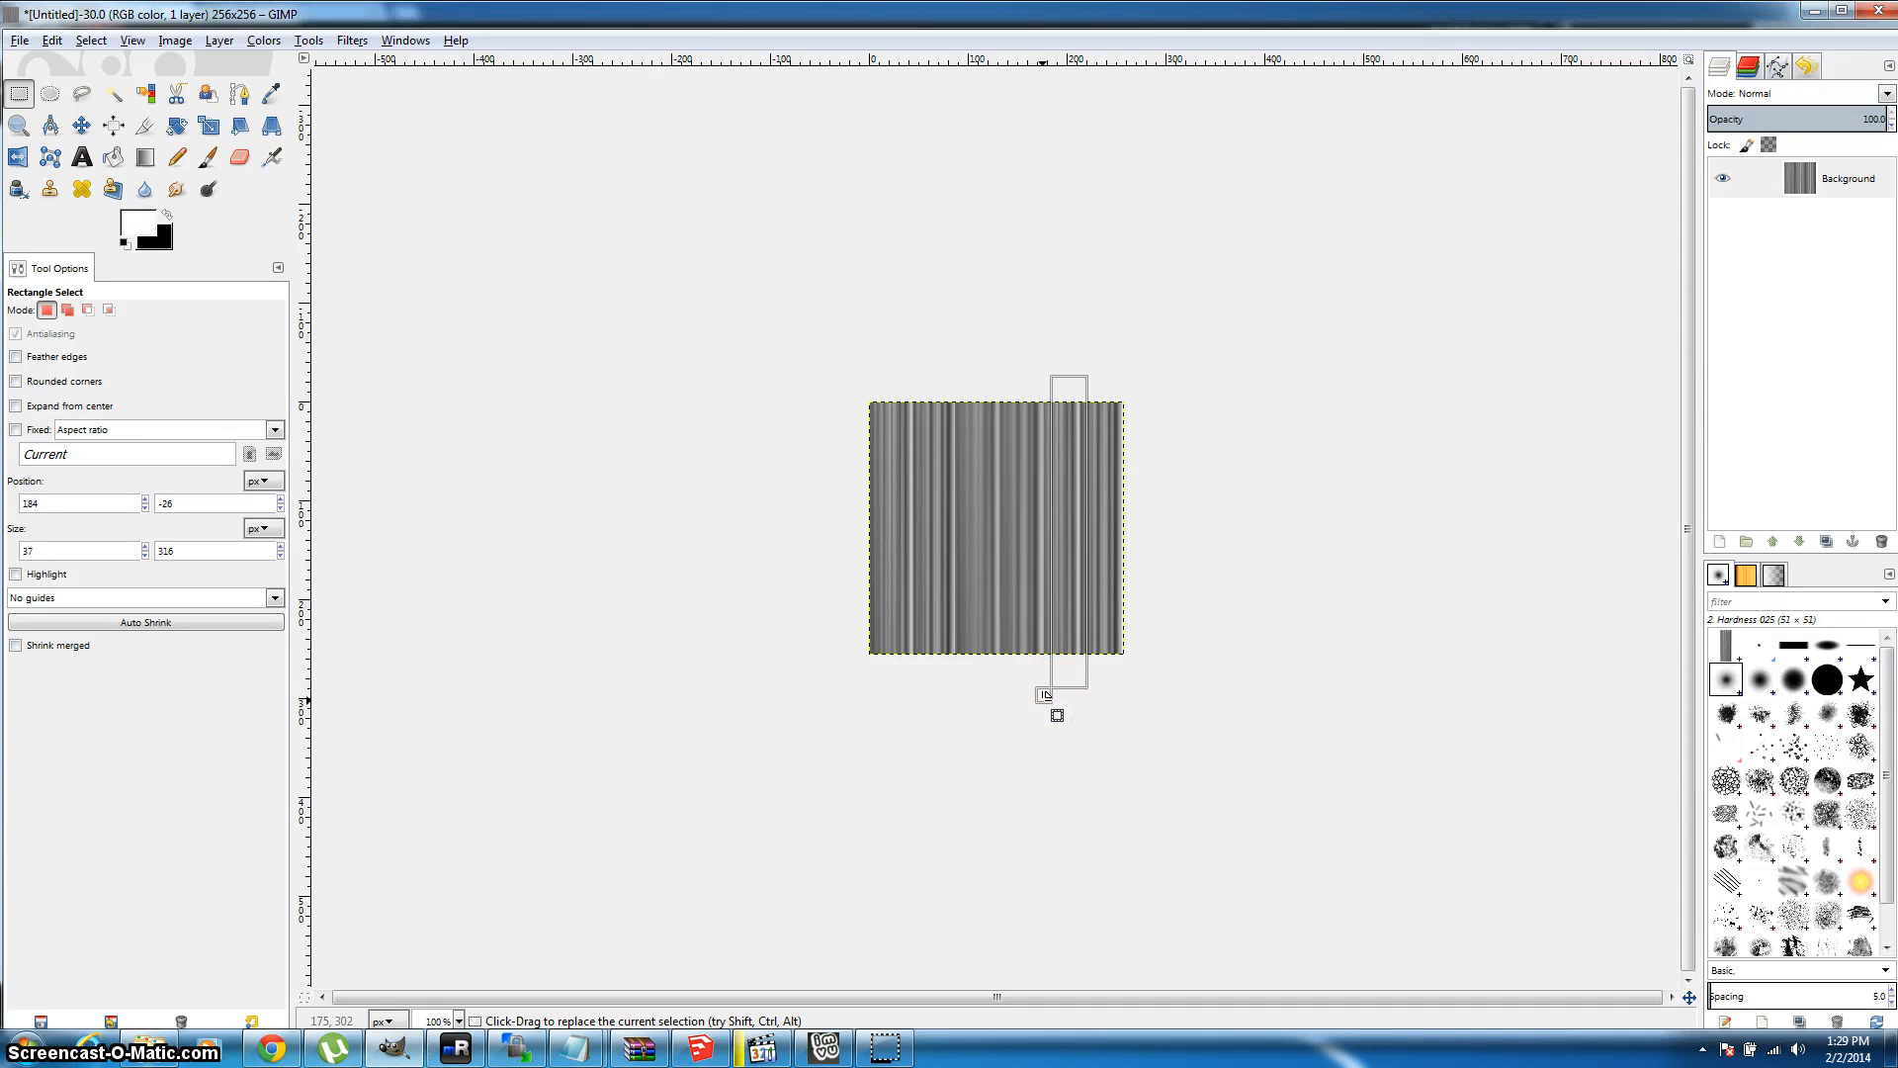
{"action": "left_click_drag", "start_coordinate": [1044, 695], "coordinate": [1057, 698]}
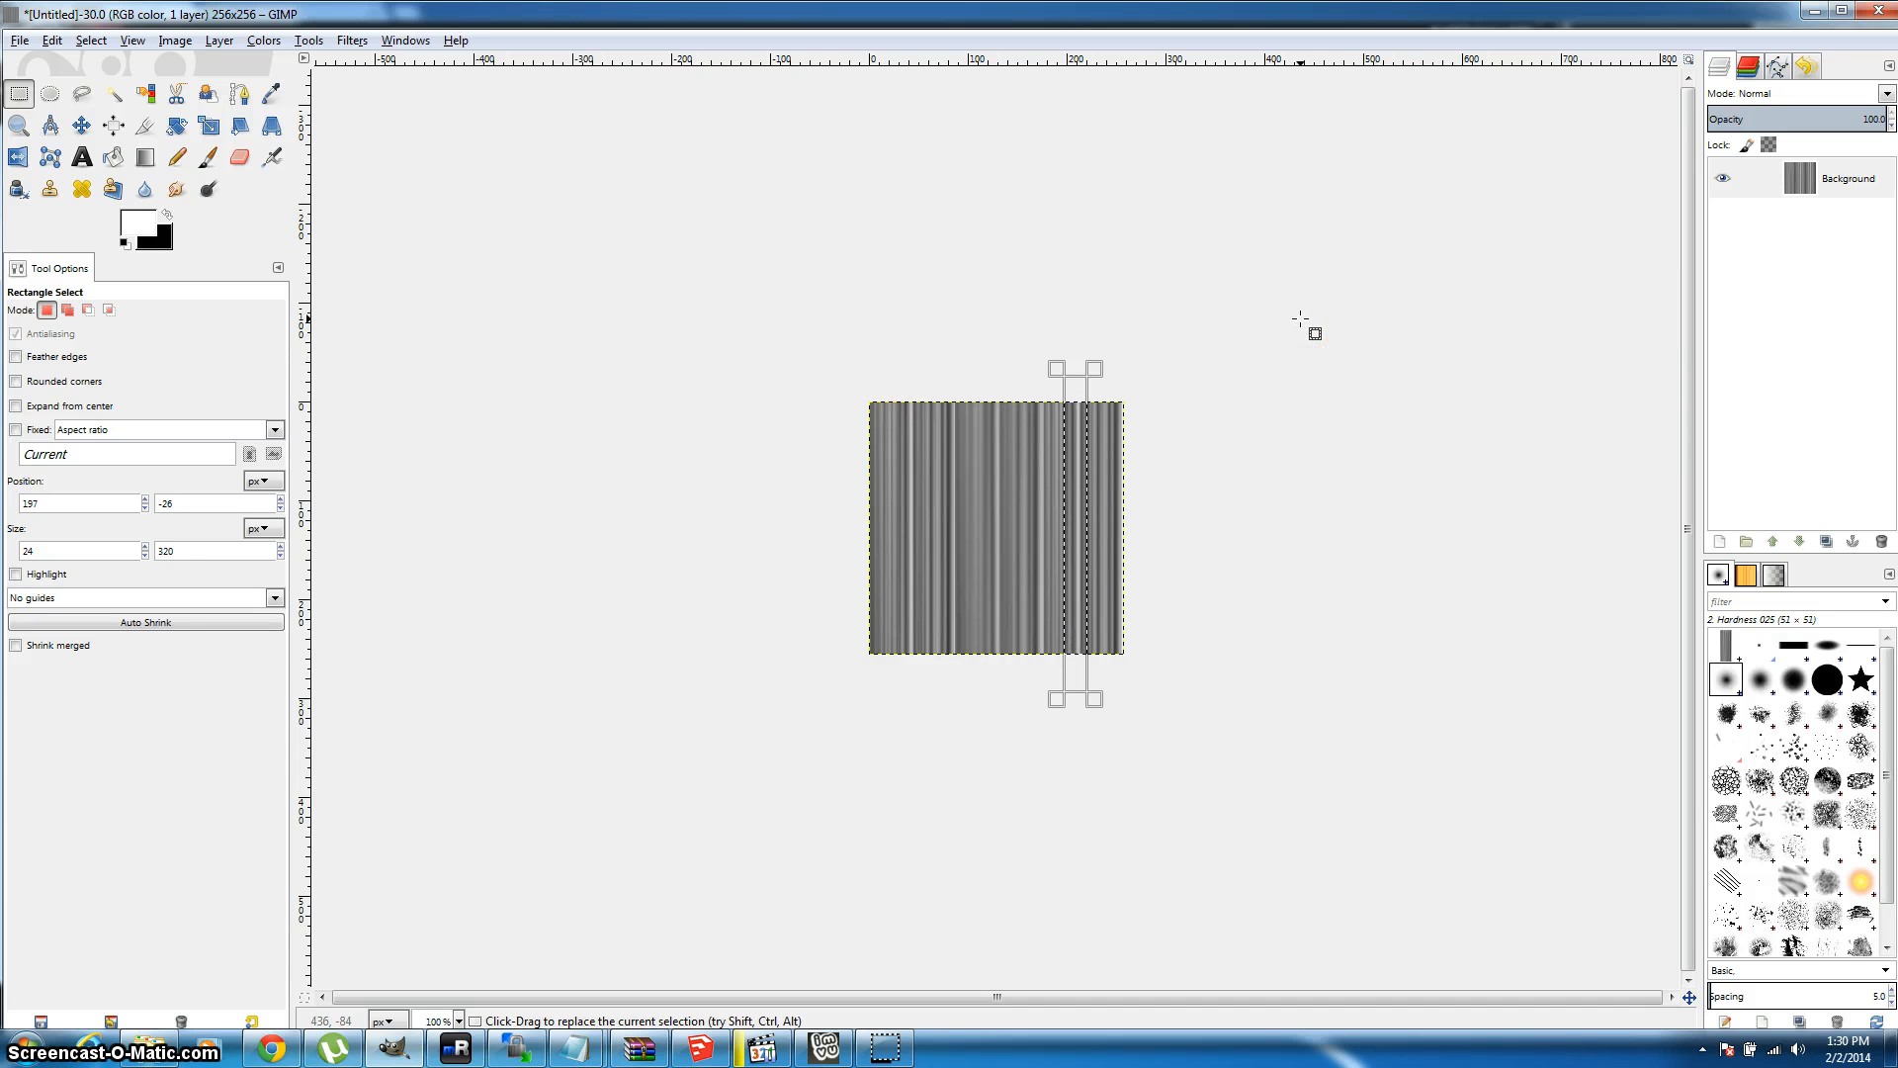
{"action": "key", "text": "ctrl+c"}
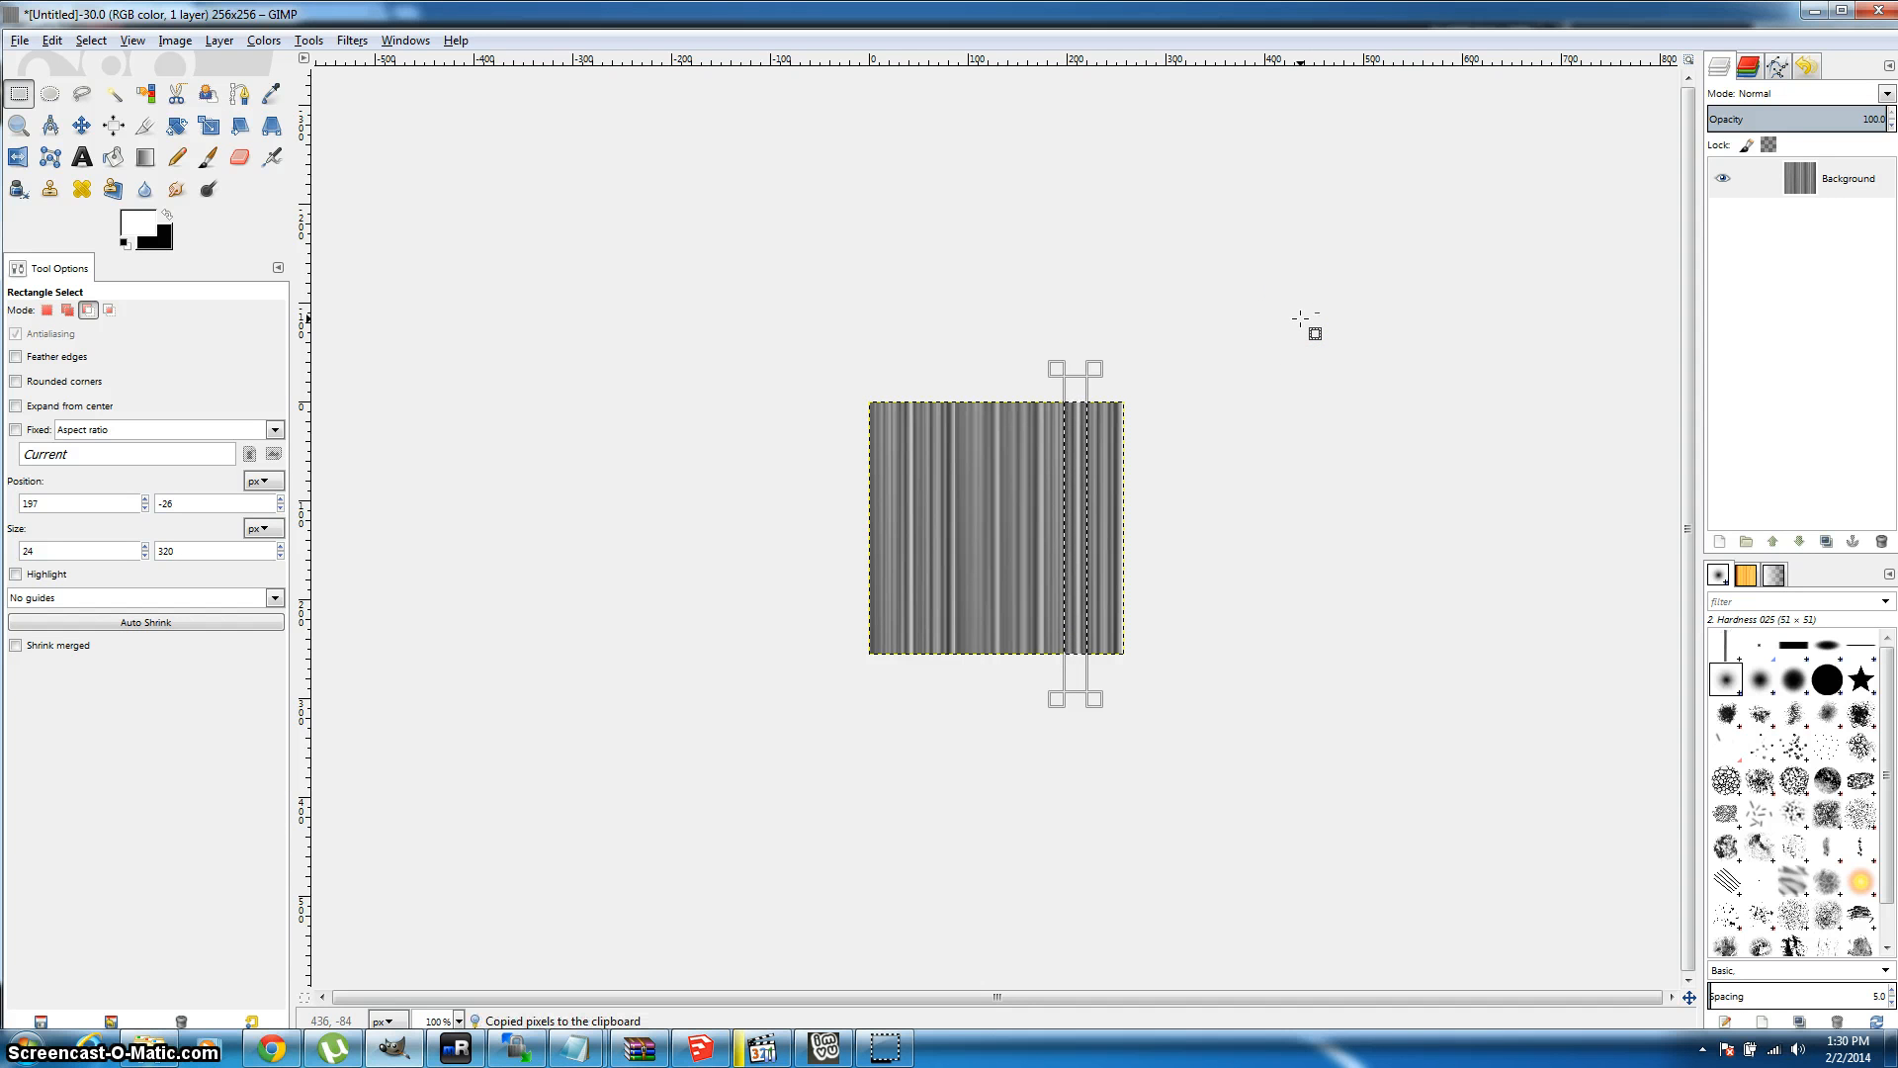
{"action": "key", "text": "ctrl+v"}
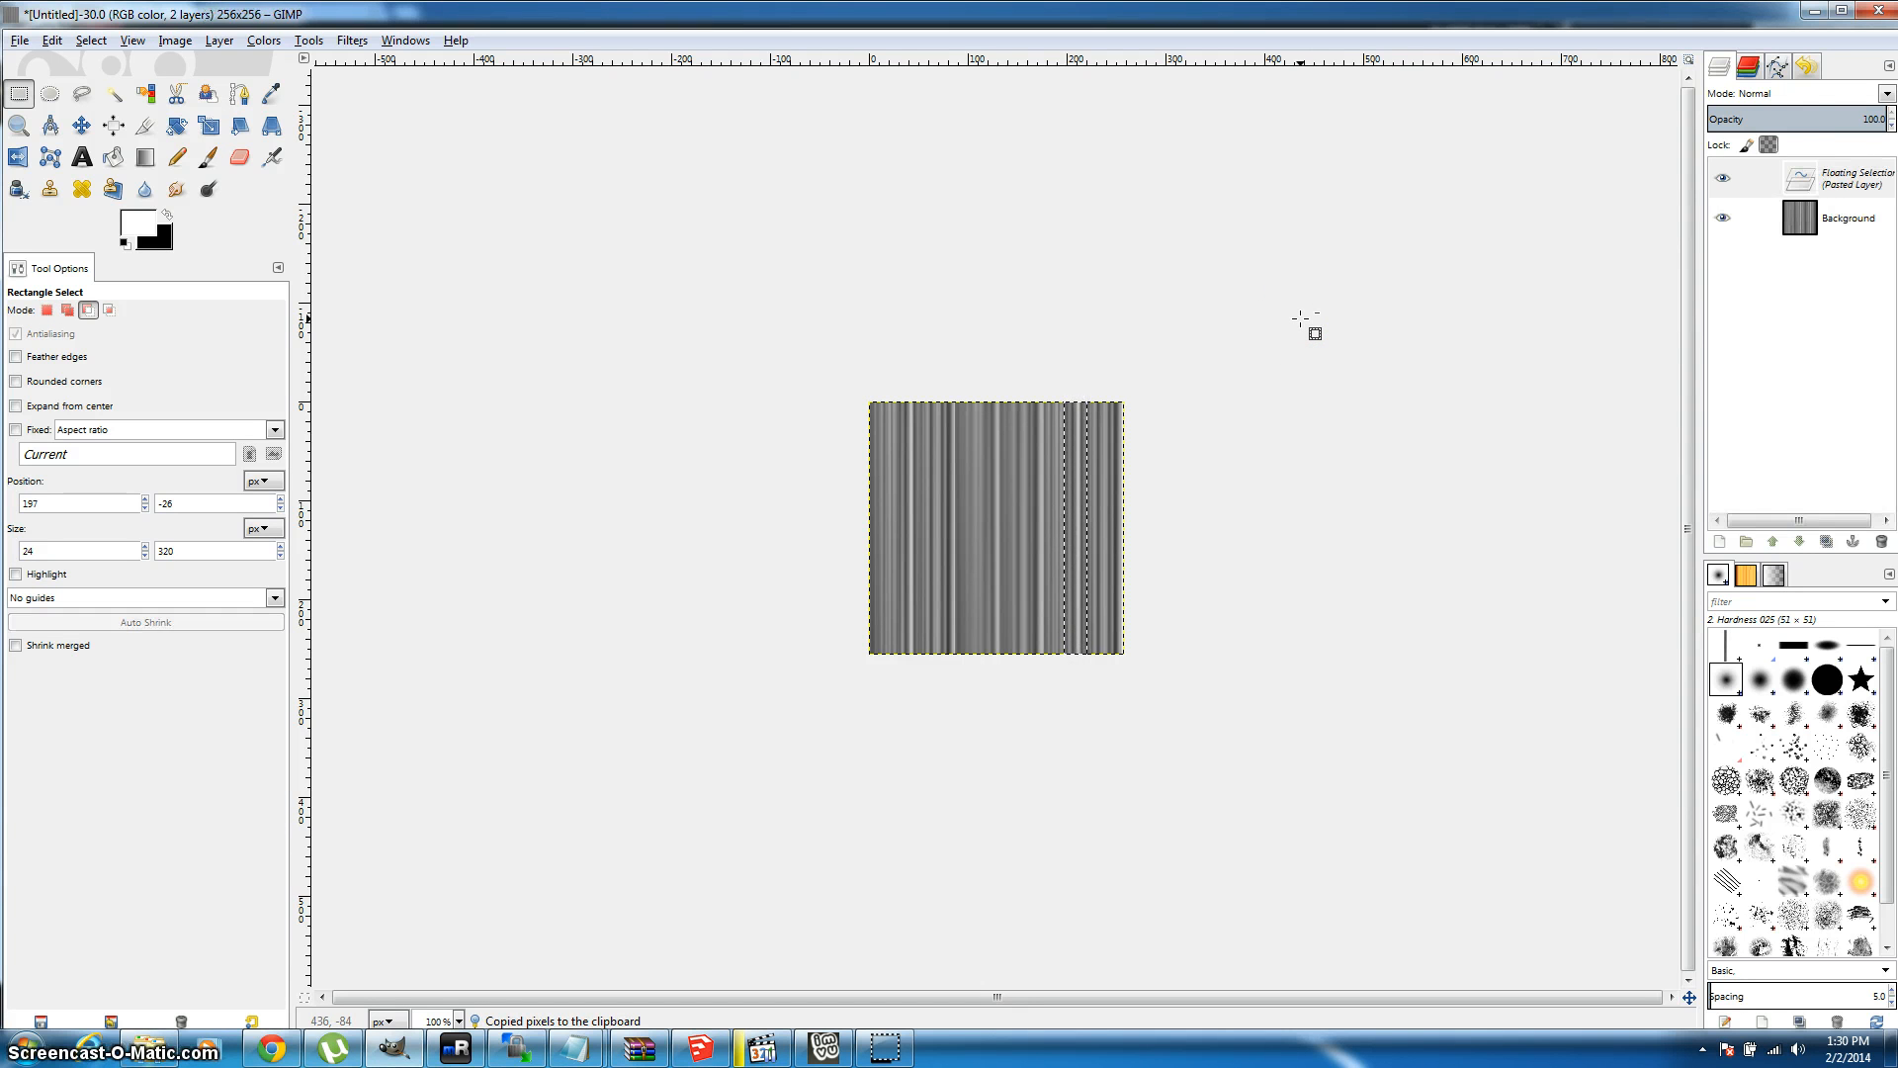
{"action": "left_click", "coordinate": [1837, 183]}
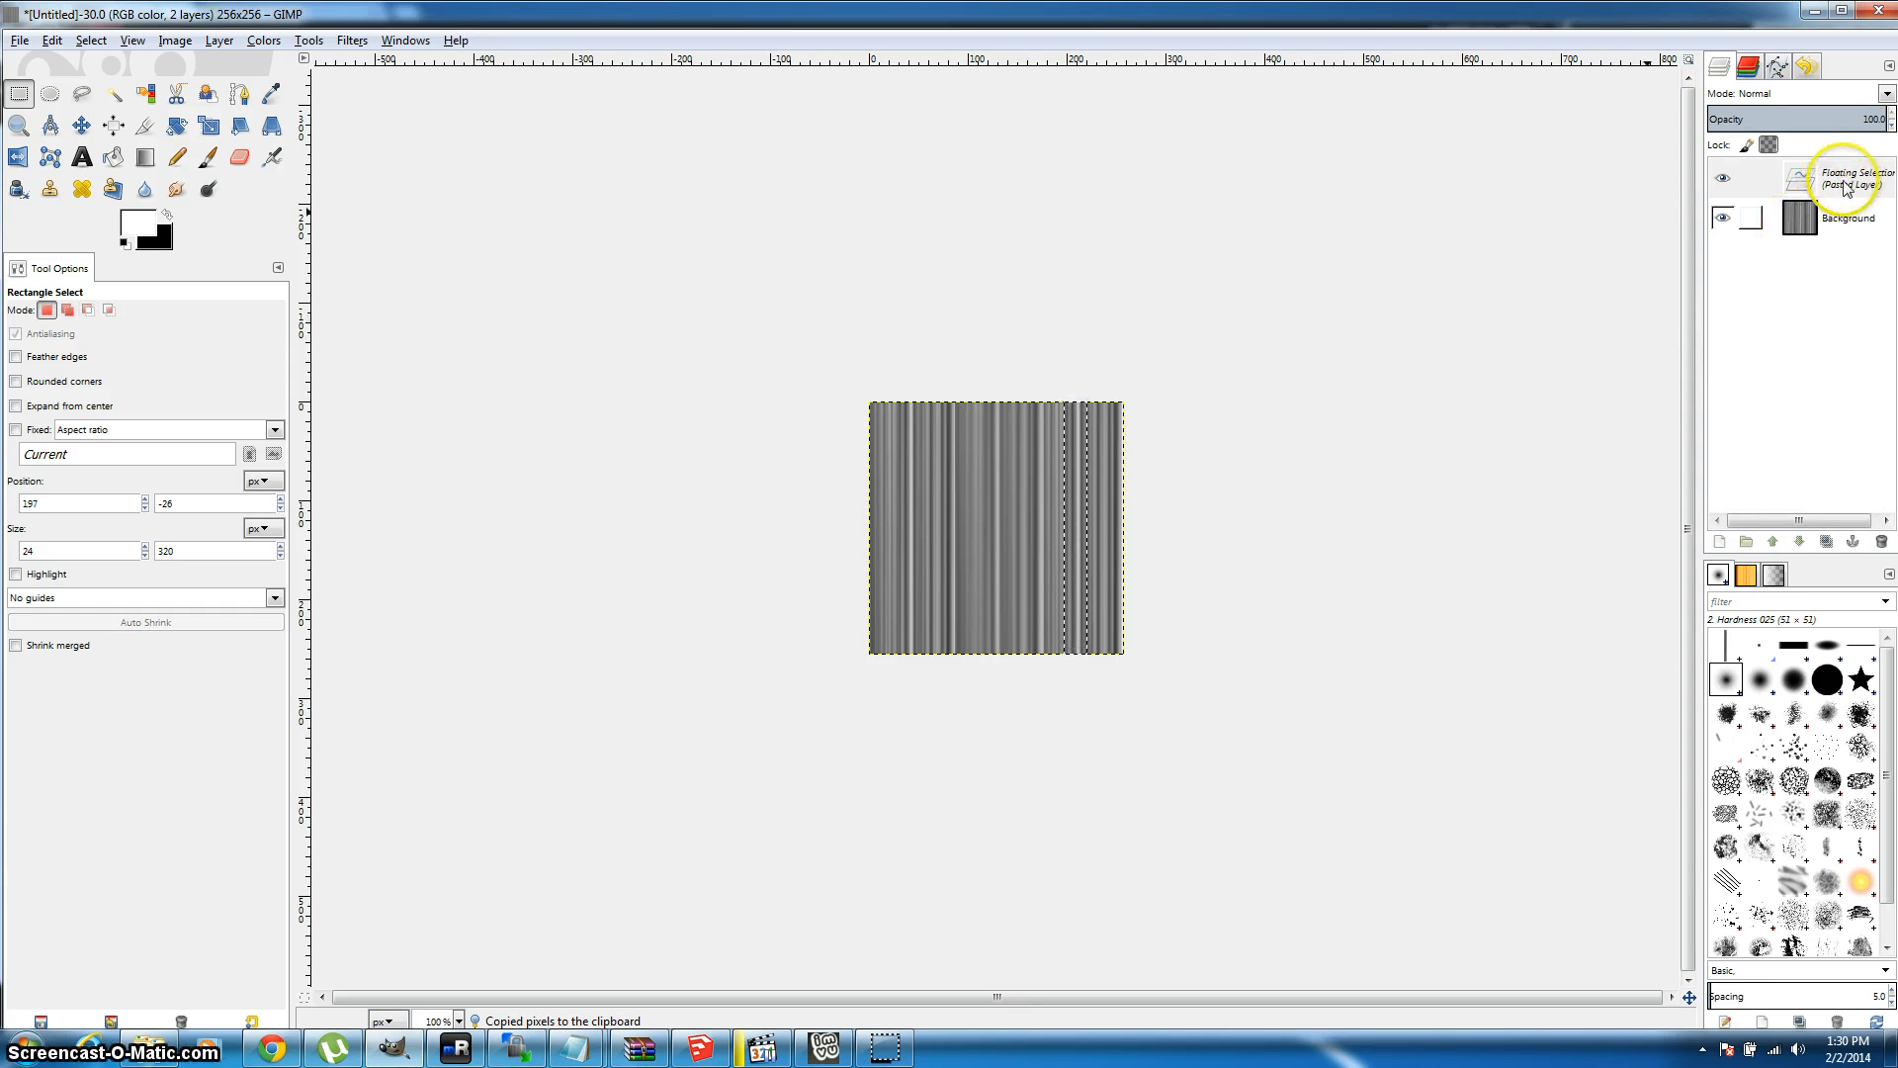
{"action": "left_click", "coordinate": [1719, 542]}
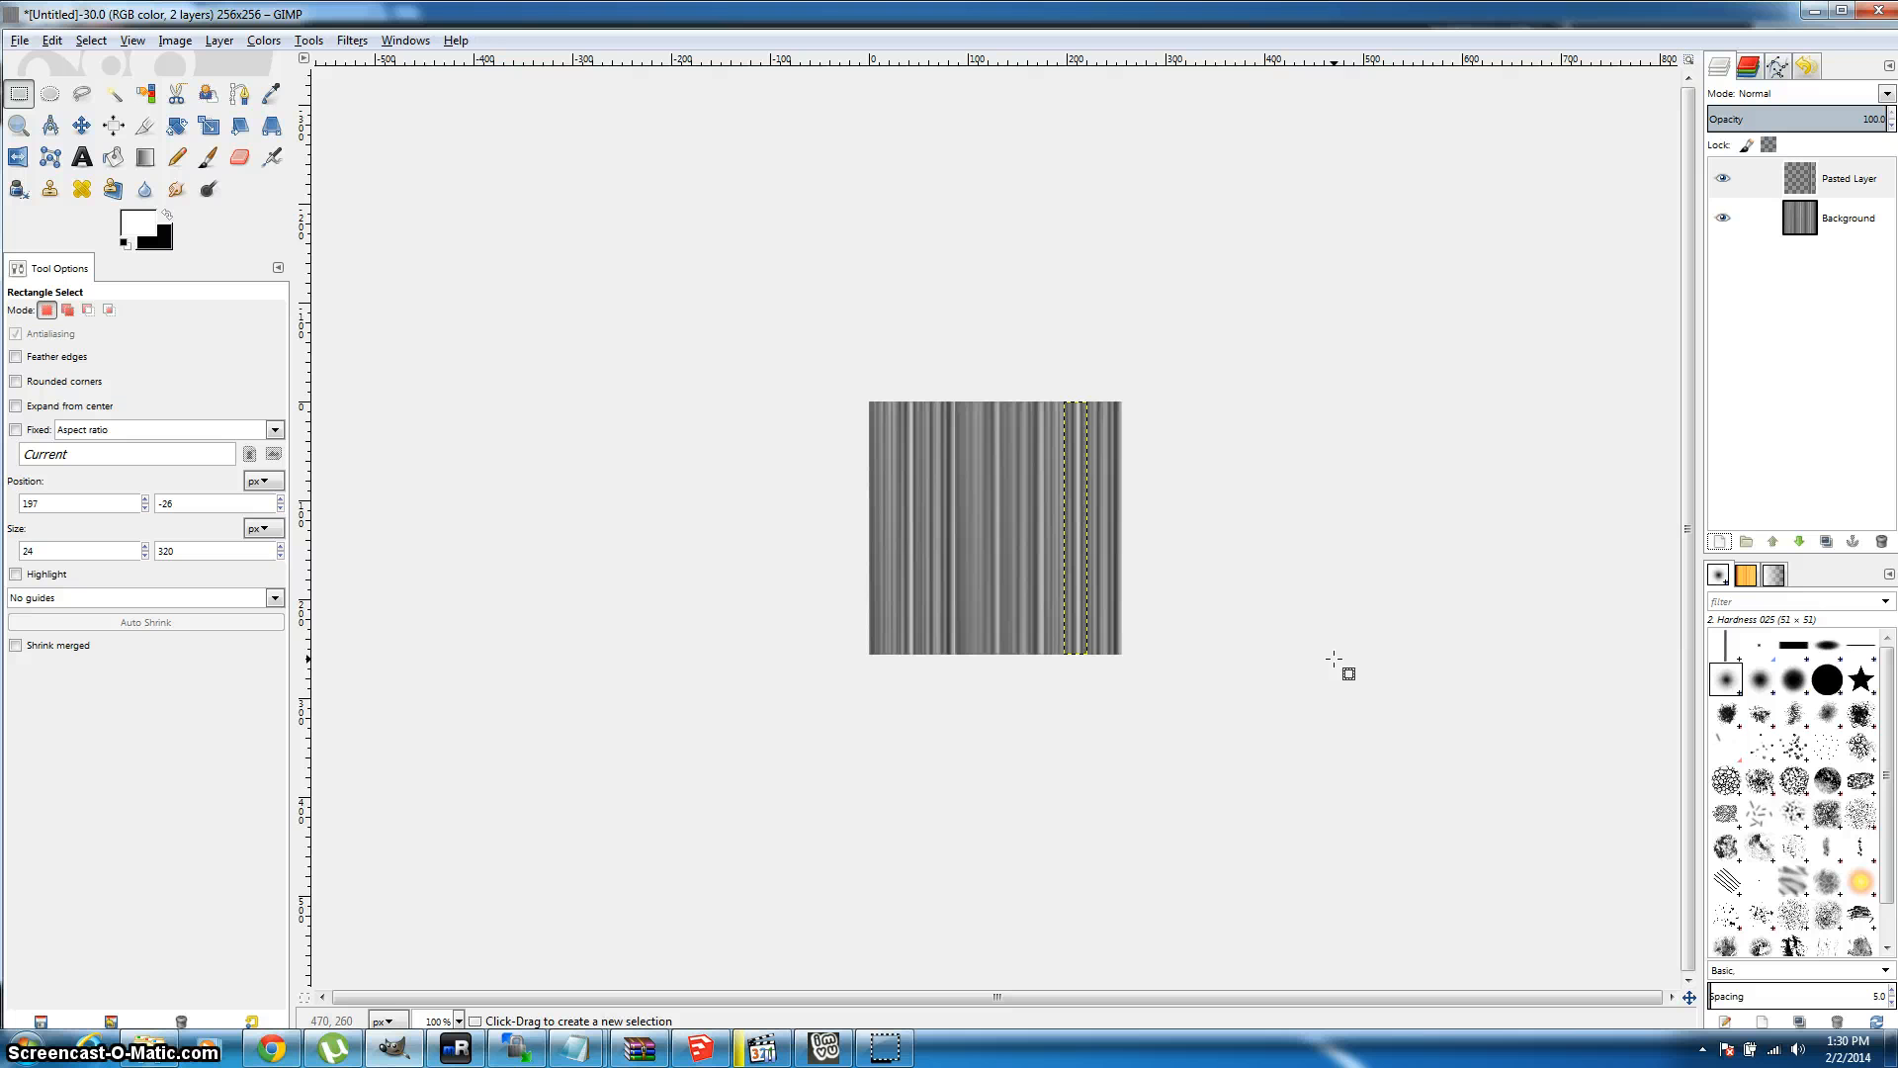
Step: Select a full-height strip about 41 px wide near the left edge of the Background layer and copy it onto a new layer
{"action": "left_click", "coordinate": [1848, 223]}
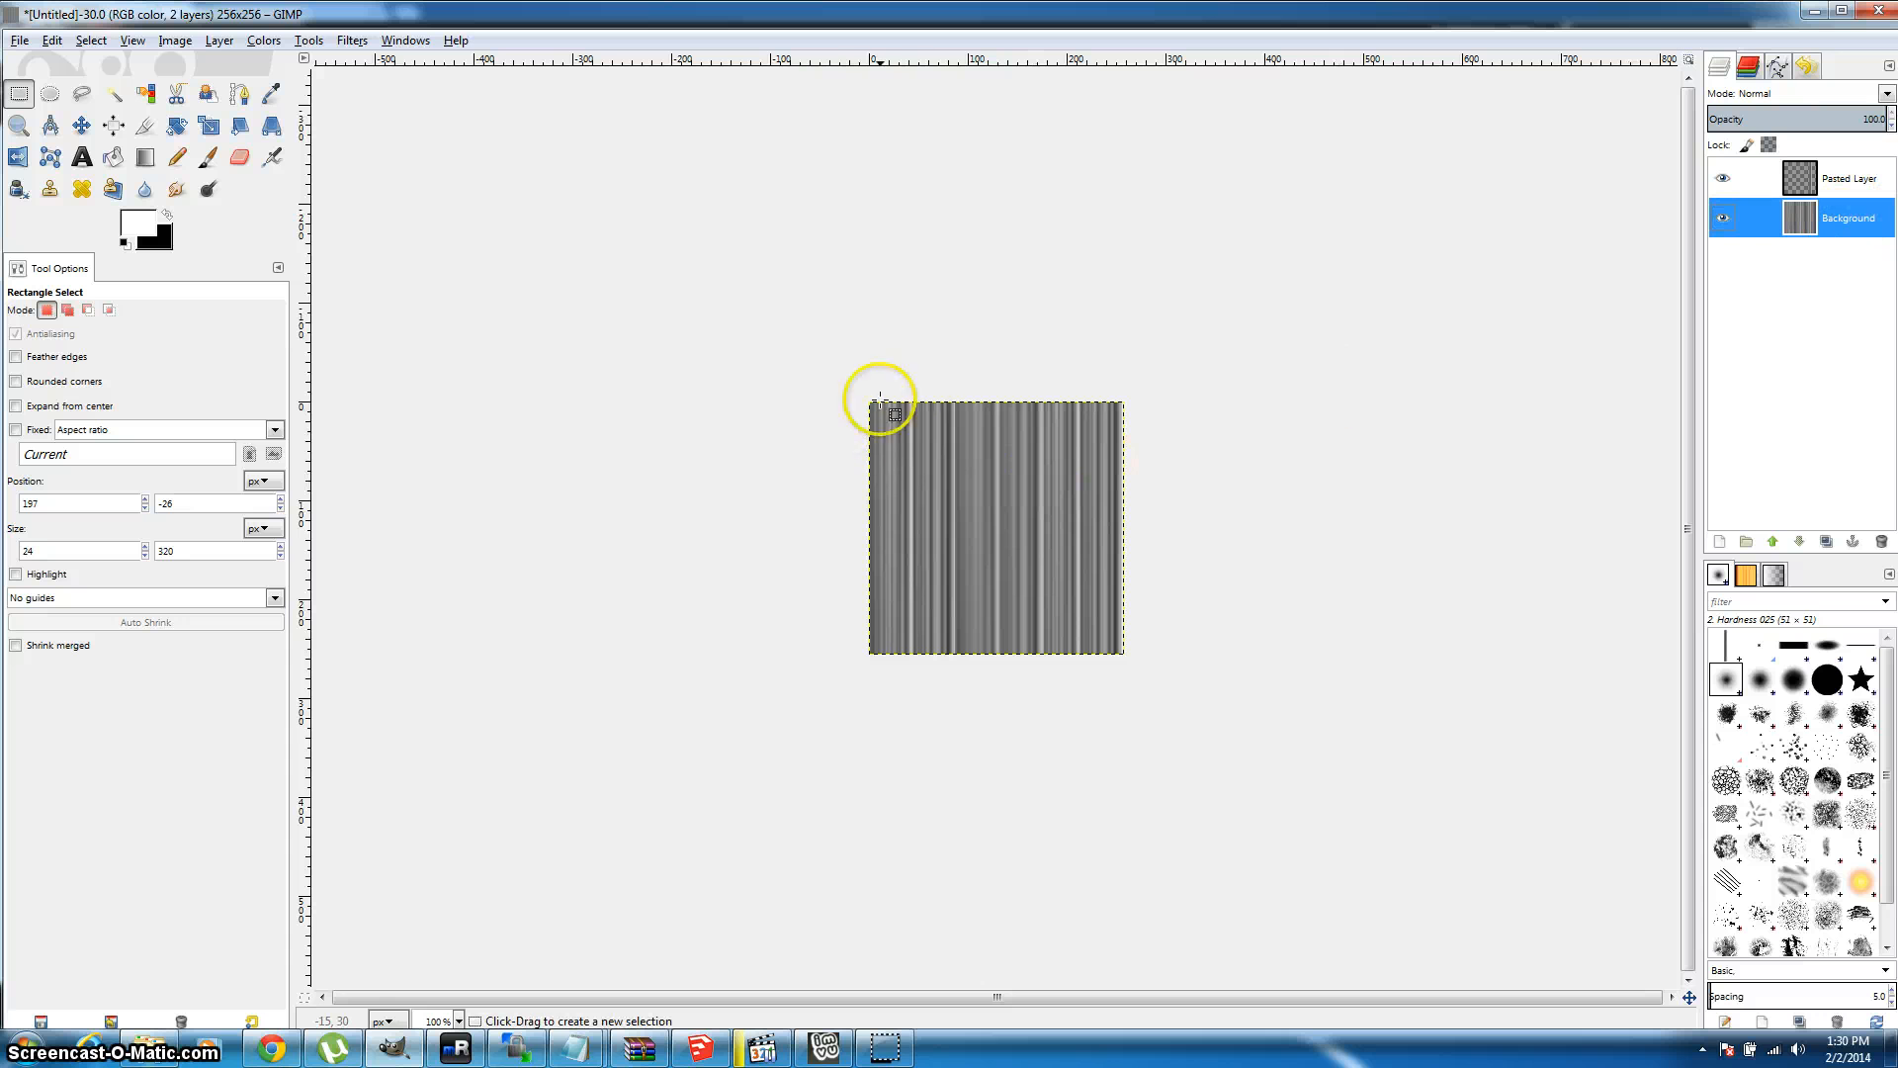
{"action": "left_click_drag", "start_coordinate": [895, 385], "coordinate": [935, 685]}
{"action": "key", "text": "ctrl"}
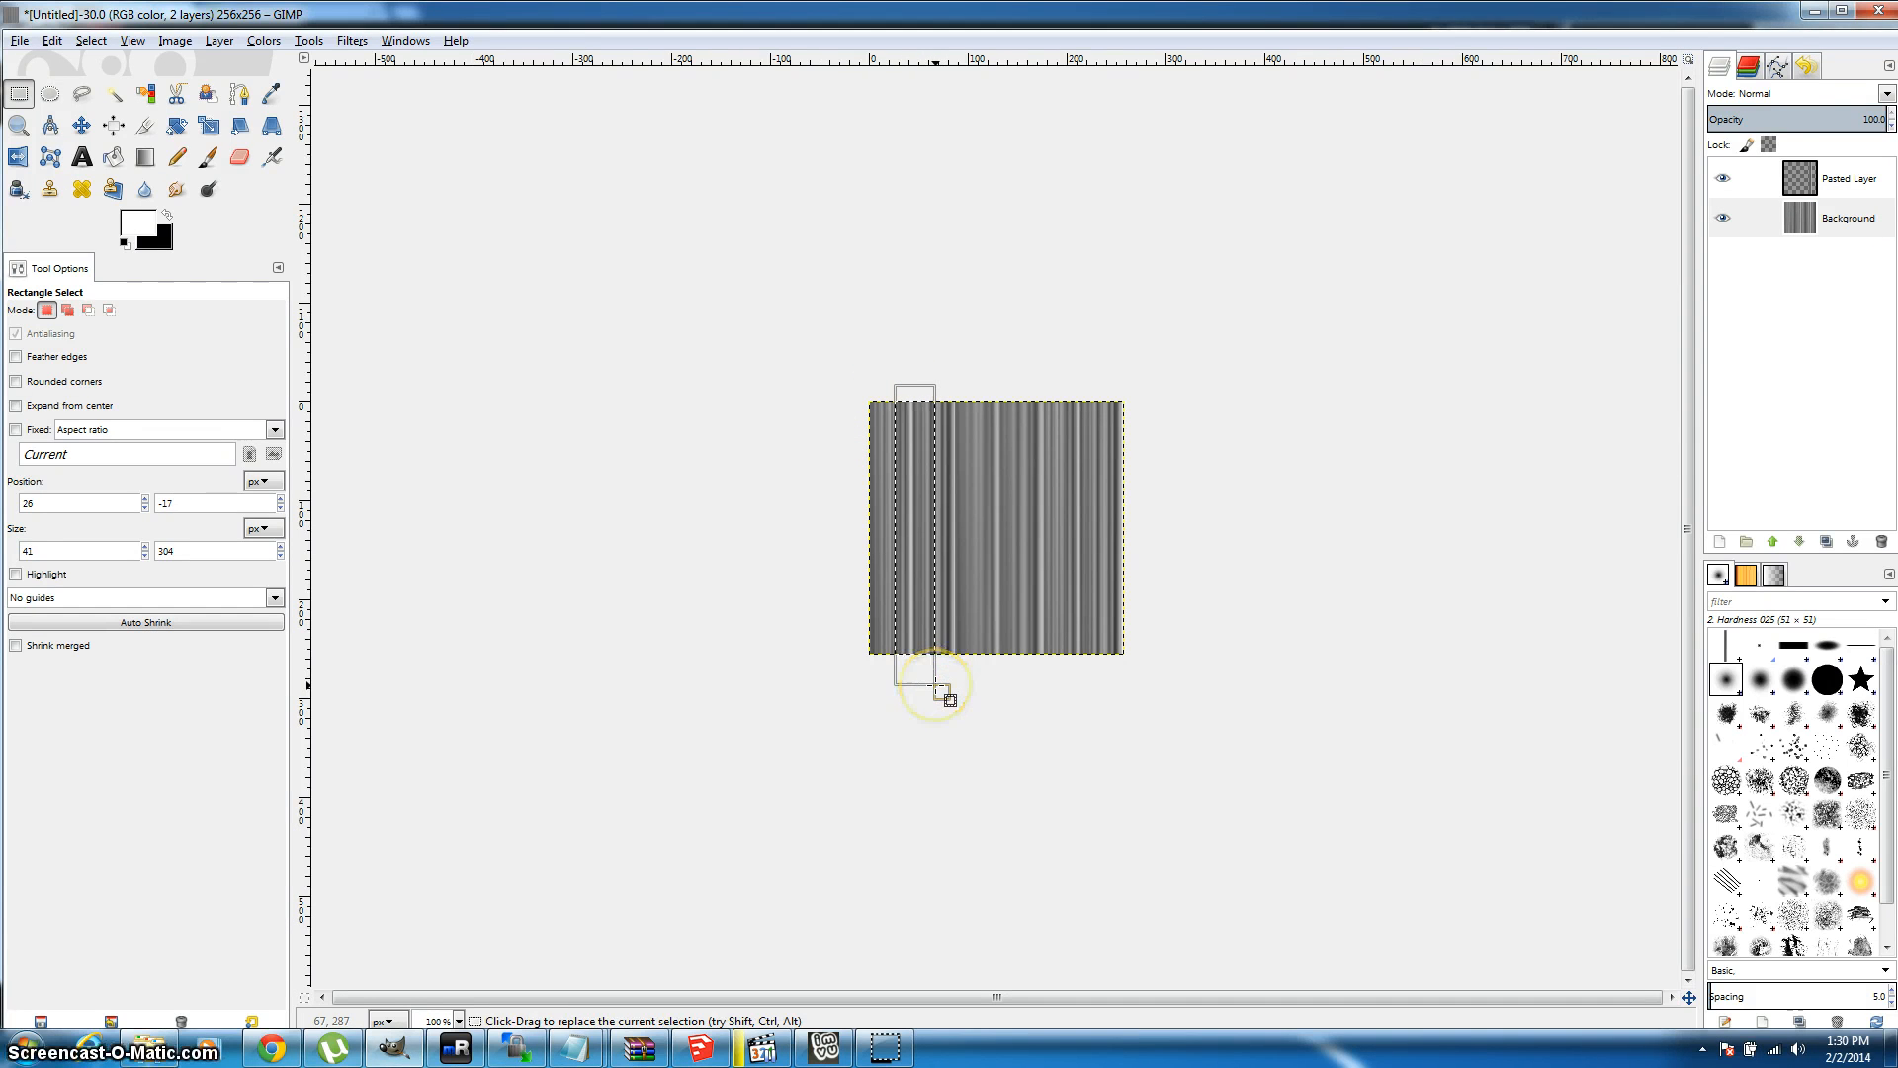
{"action": "key", "text": "ctrl+c"}
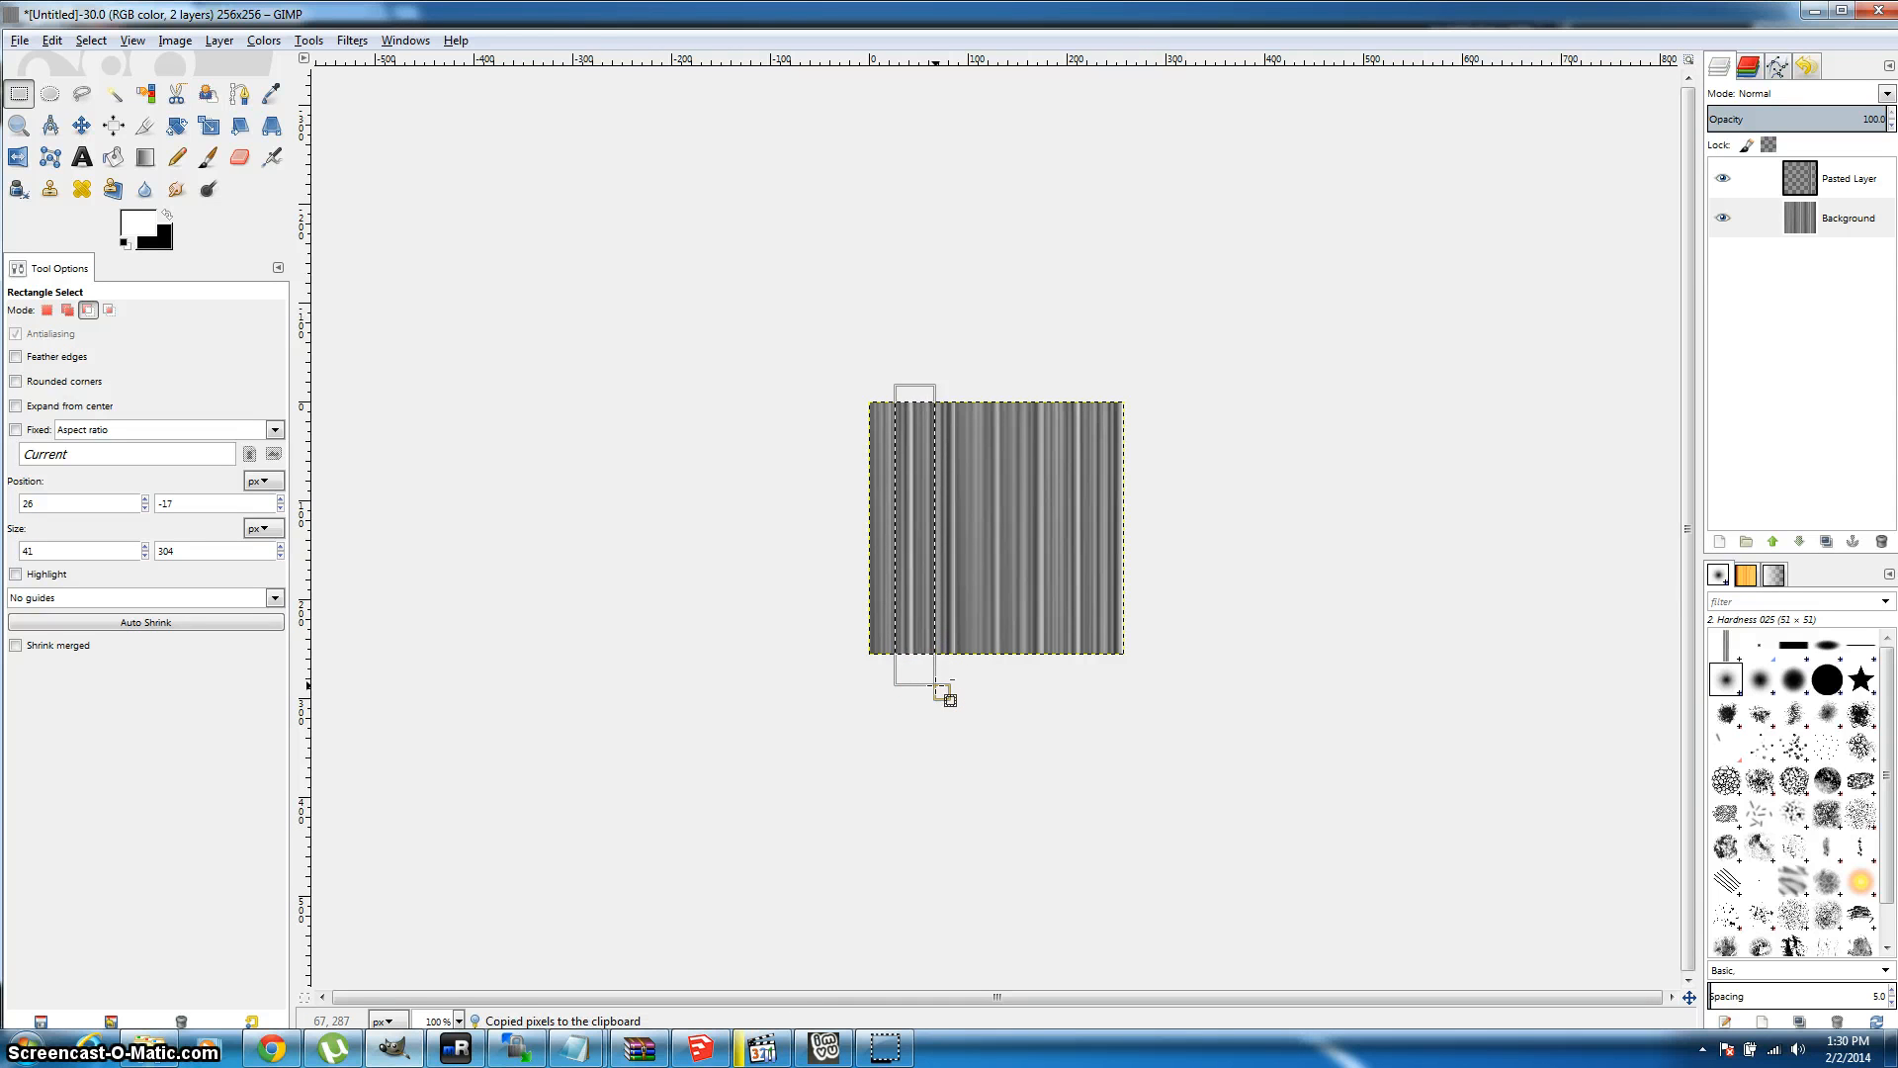
{"action": "key", "text": "ctrl+v"}
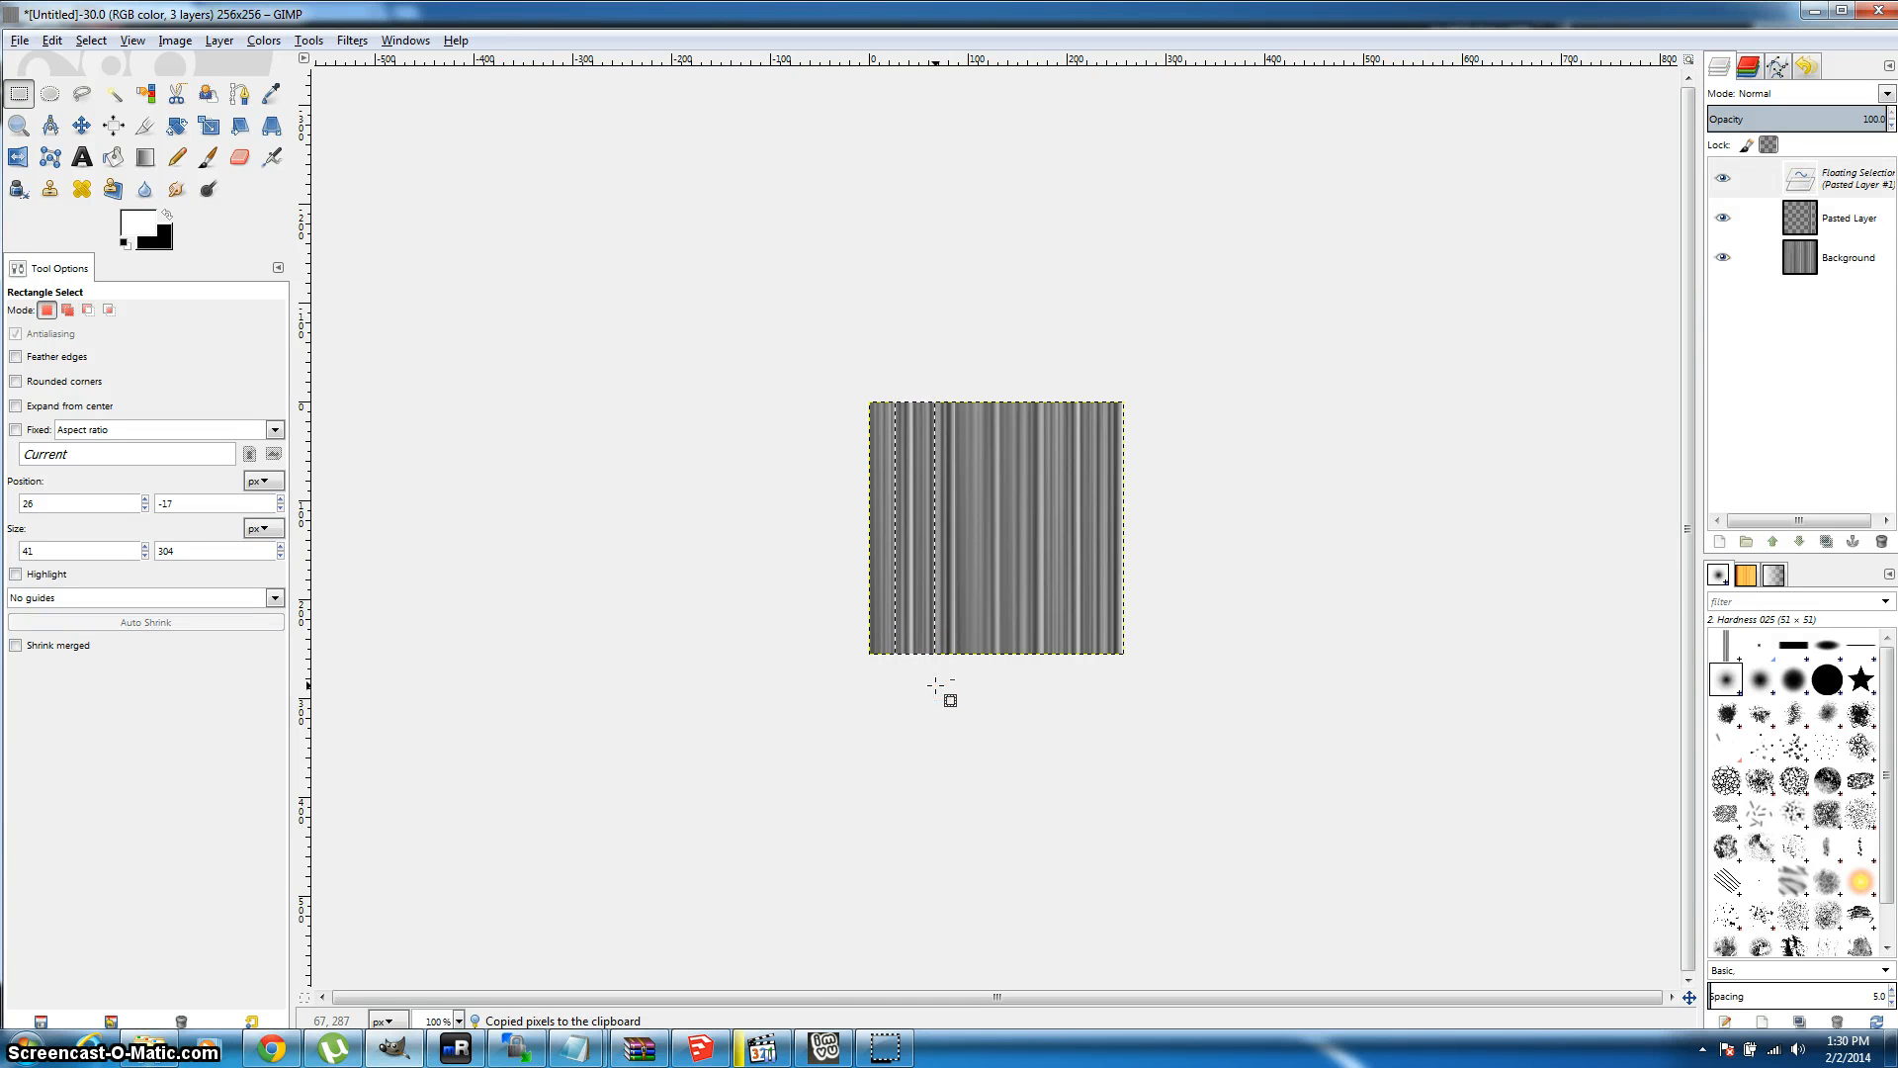
{"action": "left_click", "coordinate": [1720, 542]}
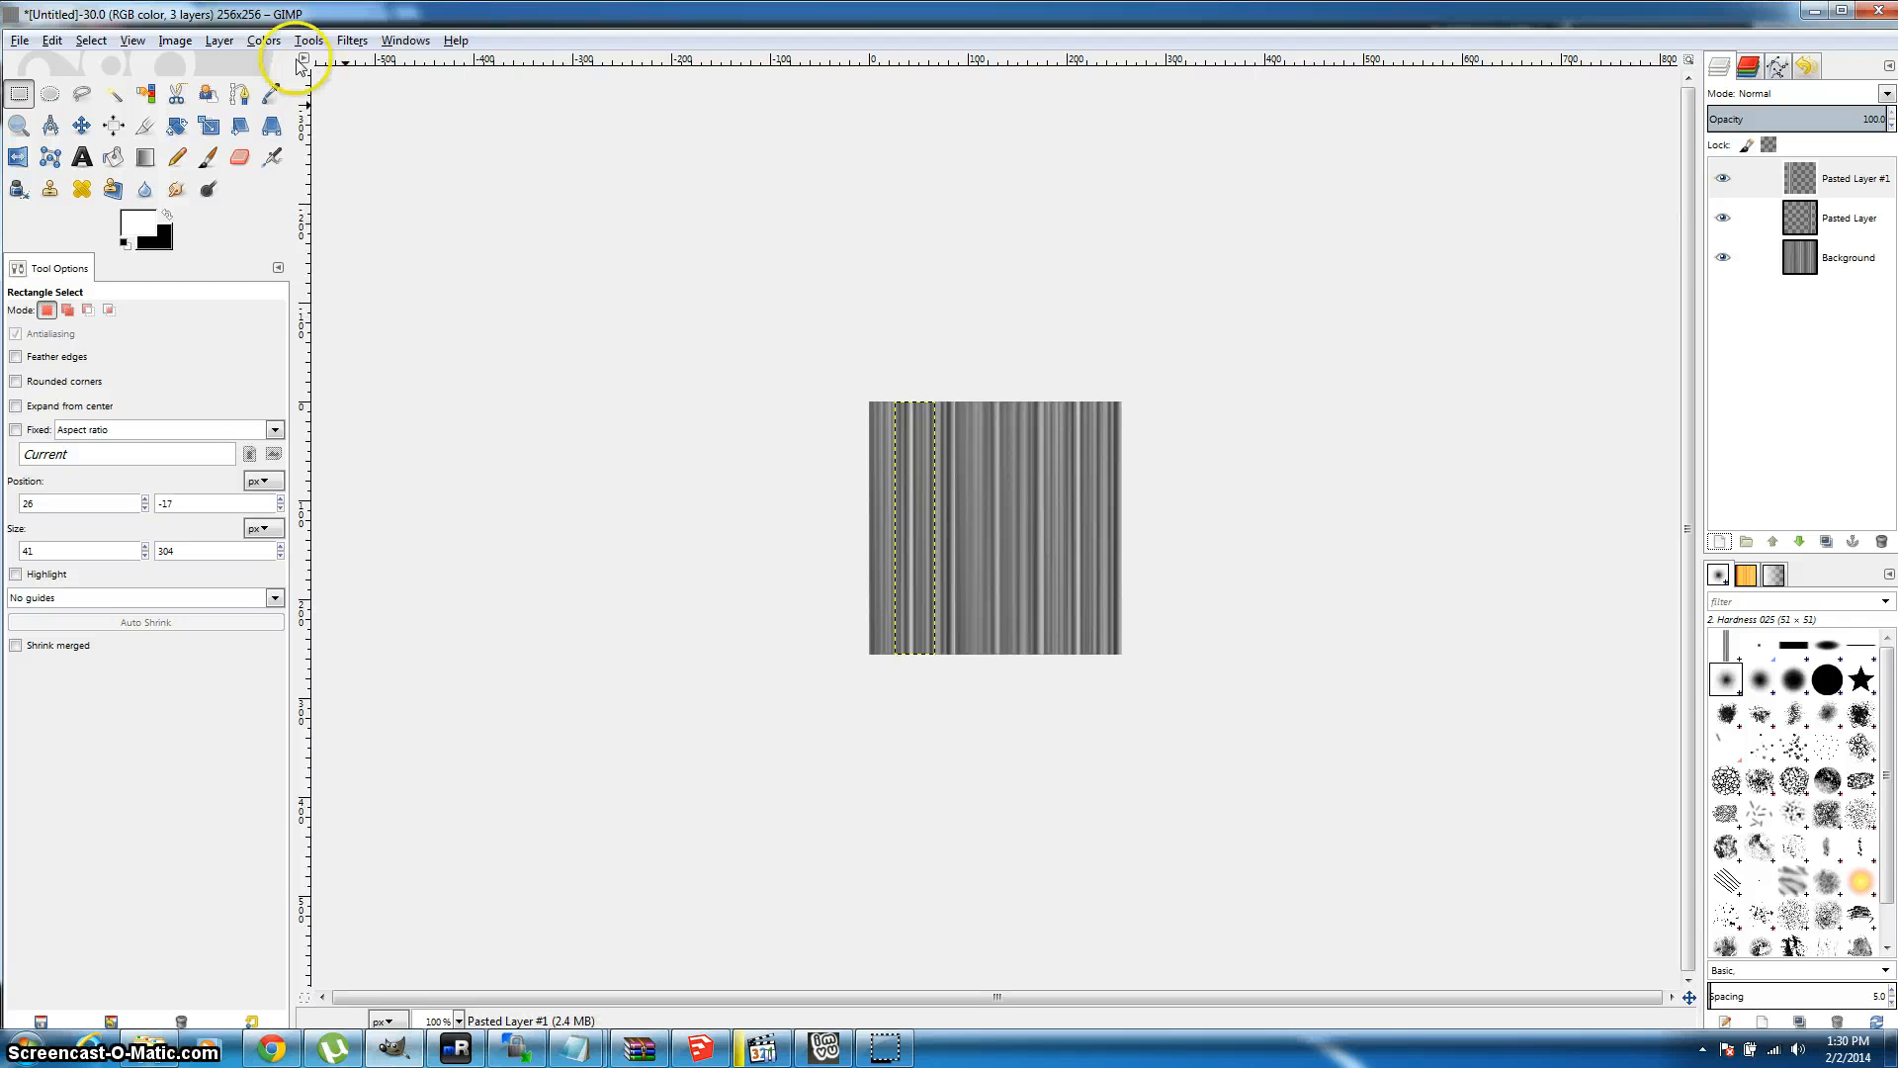
Step: Colorize the wide strip layer near the left edge teal with hue 178, saturation 50 and lightness 0
{"action": "left_click", "coordinate": [267, 44]}
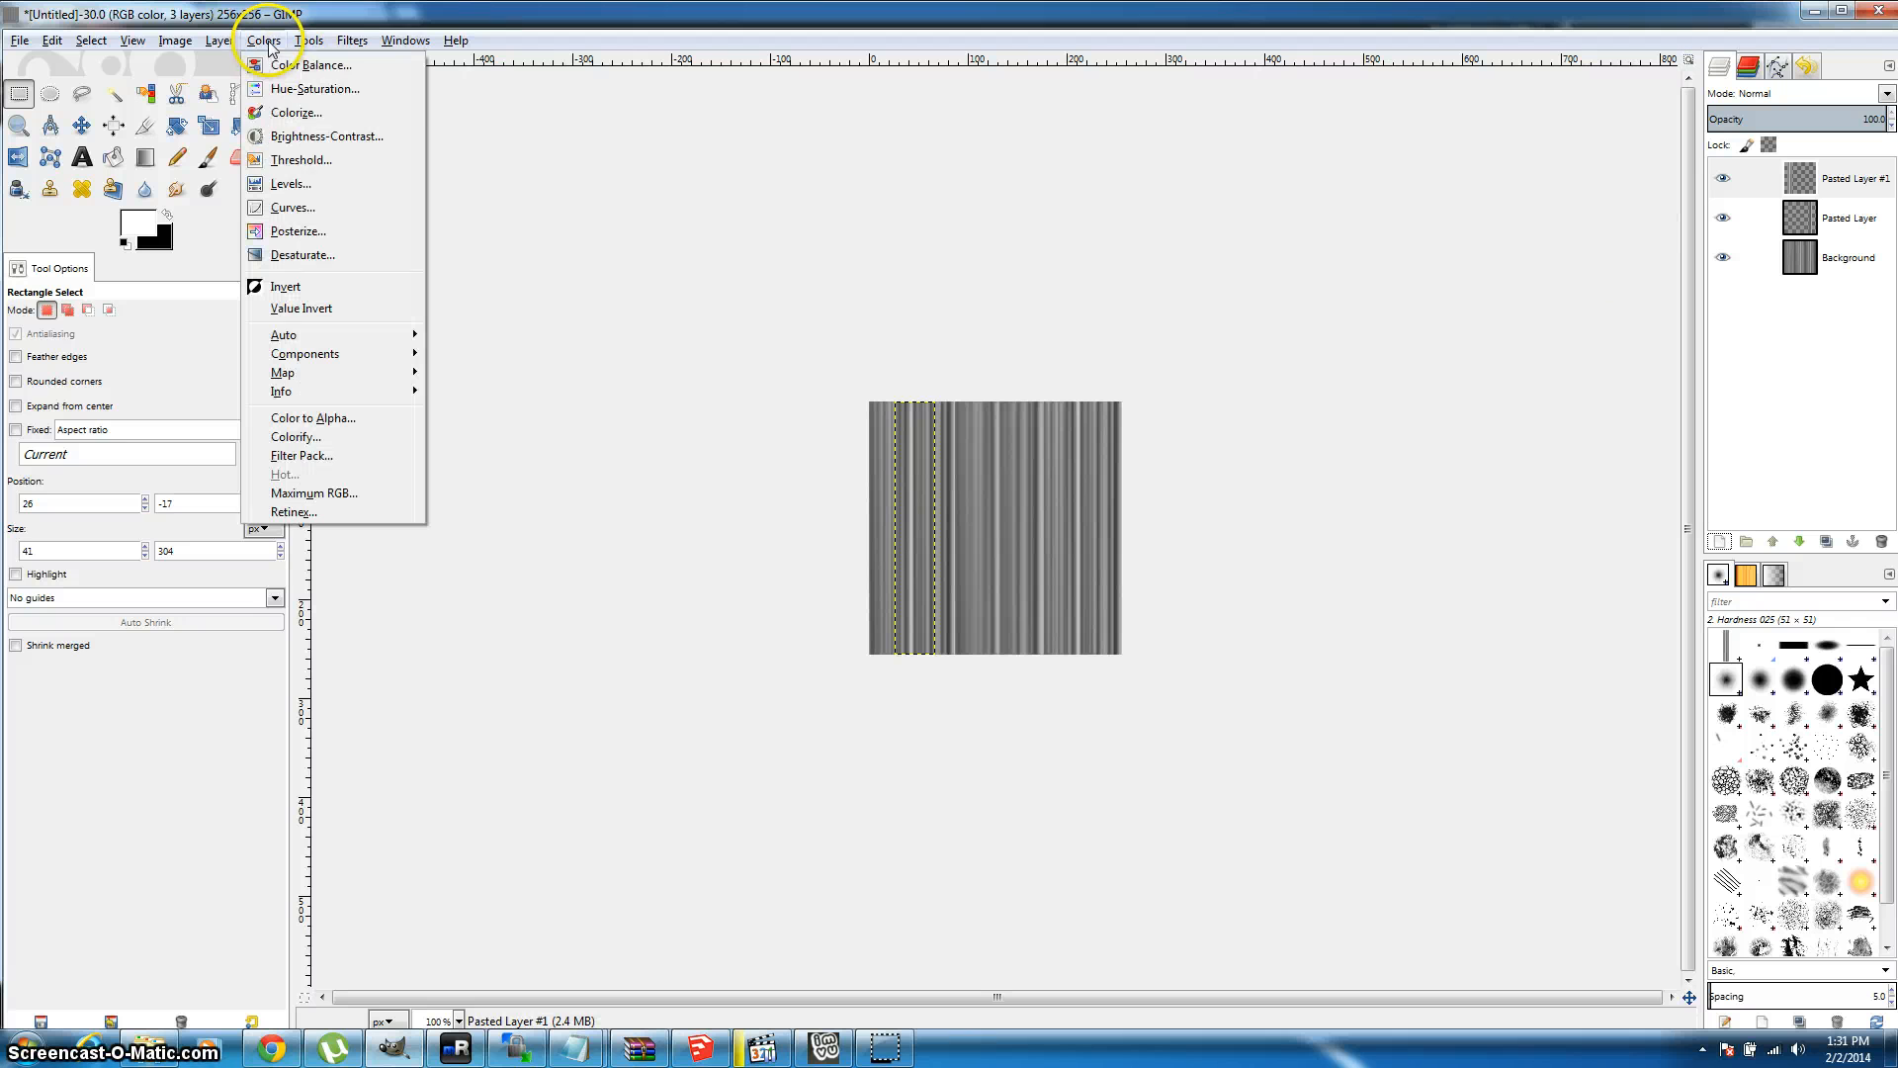
{"action": "left_click", "coordinate": [286, 111]}
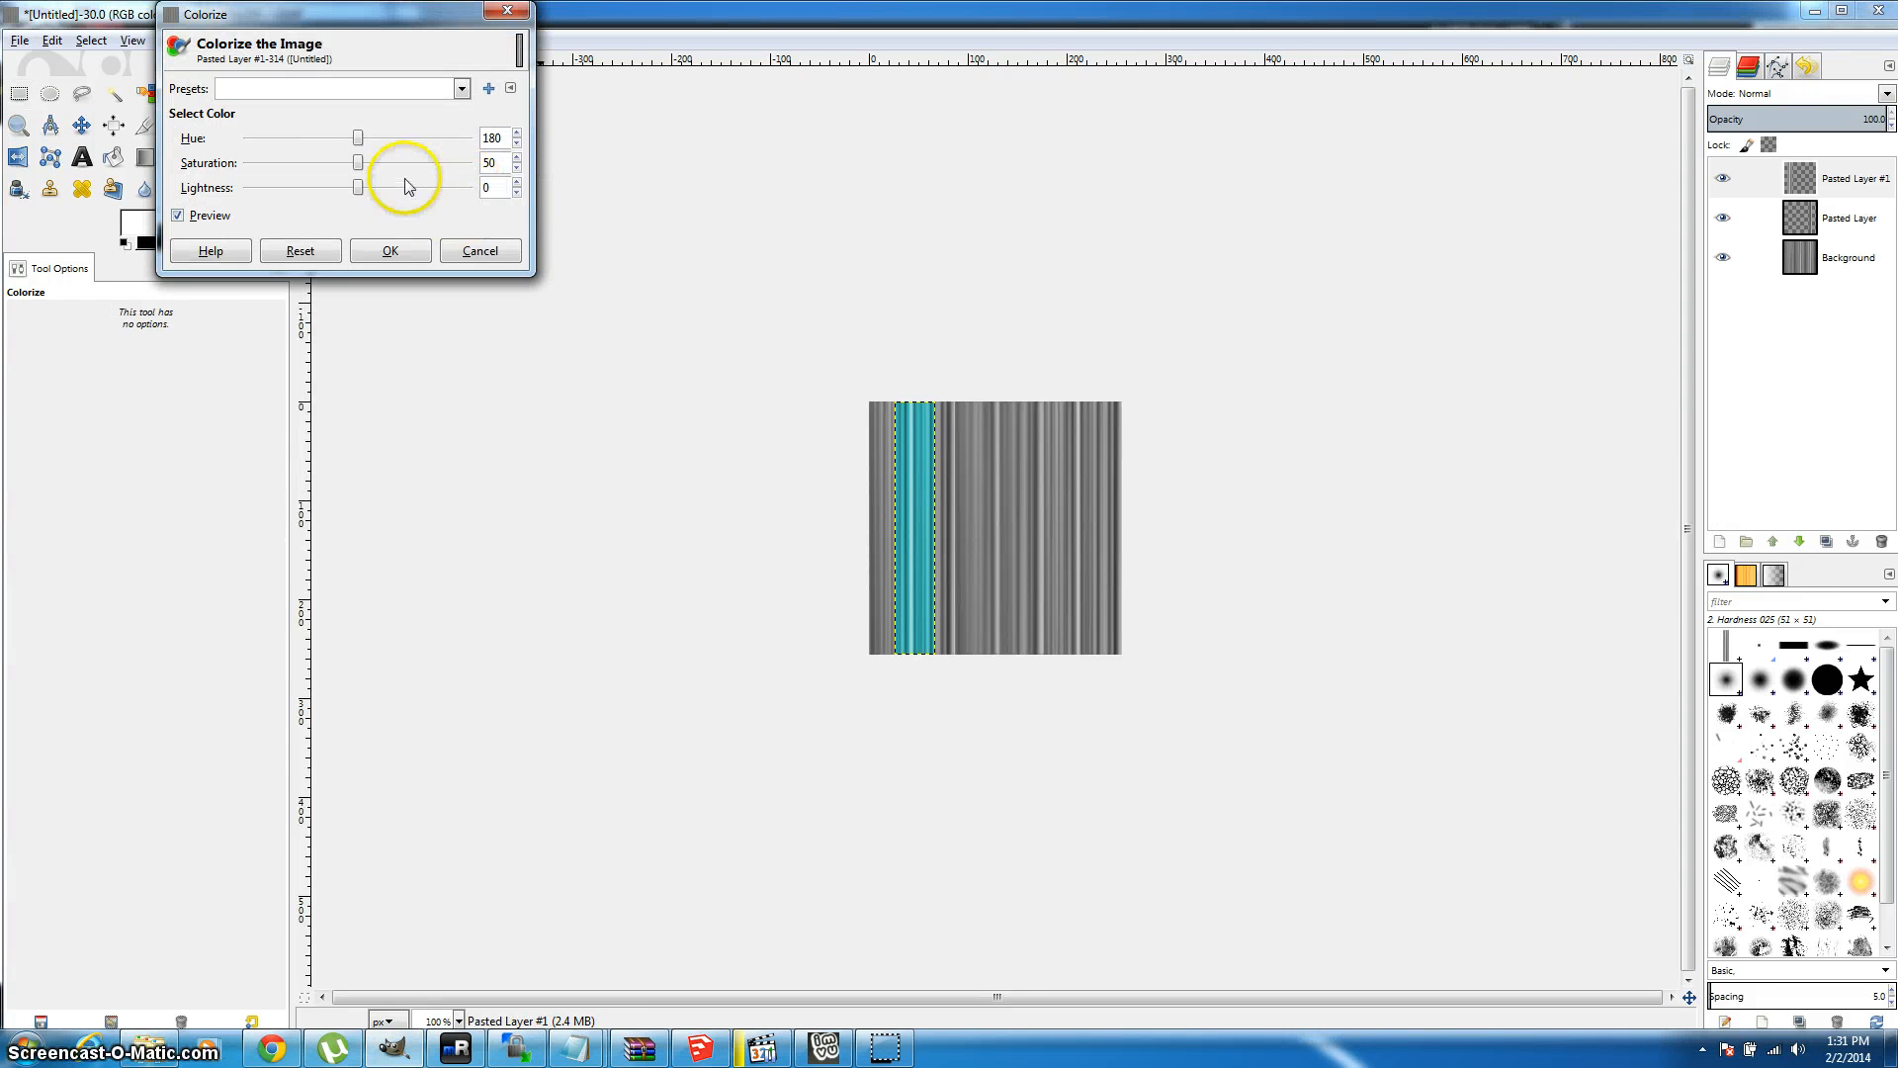
{"action": "mouse_move", "coordinate": [358, 138]}
{"action": "left_mouse_down"}
{"action": "mouse_move", "coordinate": [250, 139]}
{"action": "mouse_move", "coordinate": [457, 156]}
{"action": "mouse_move", "coordinate": [356, 163]}
{"action": "left_mouse_up"}
{"action": "left_click", "coordinate": [356, 162]}
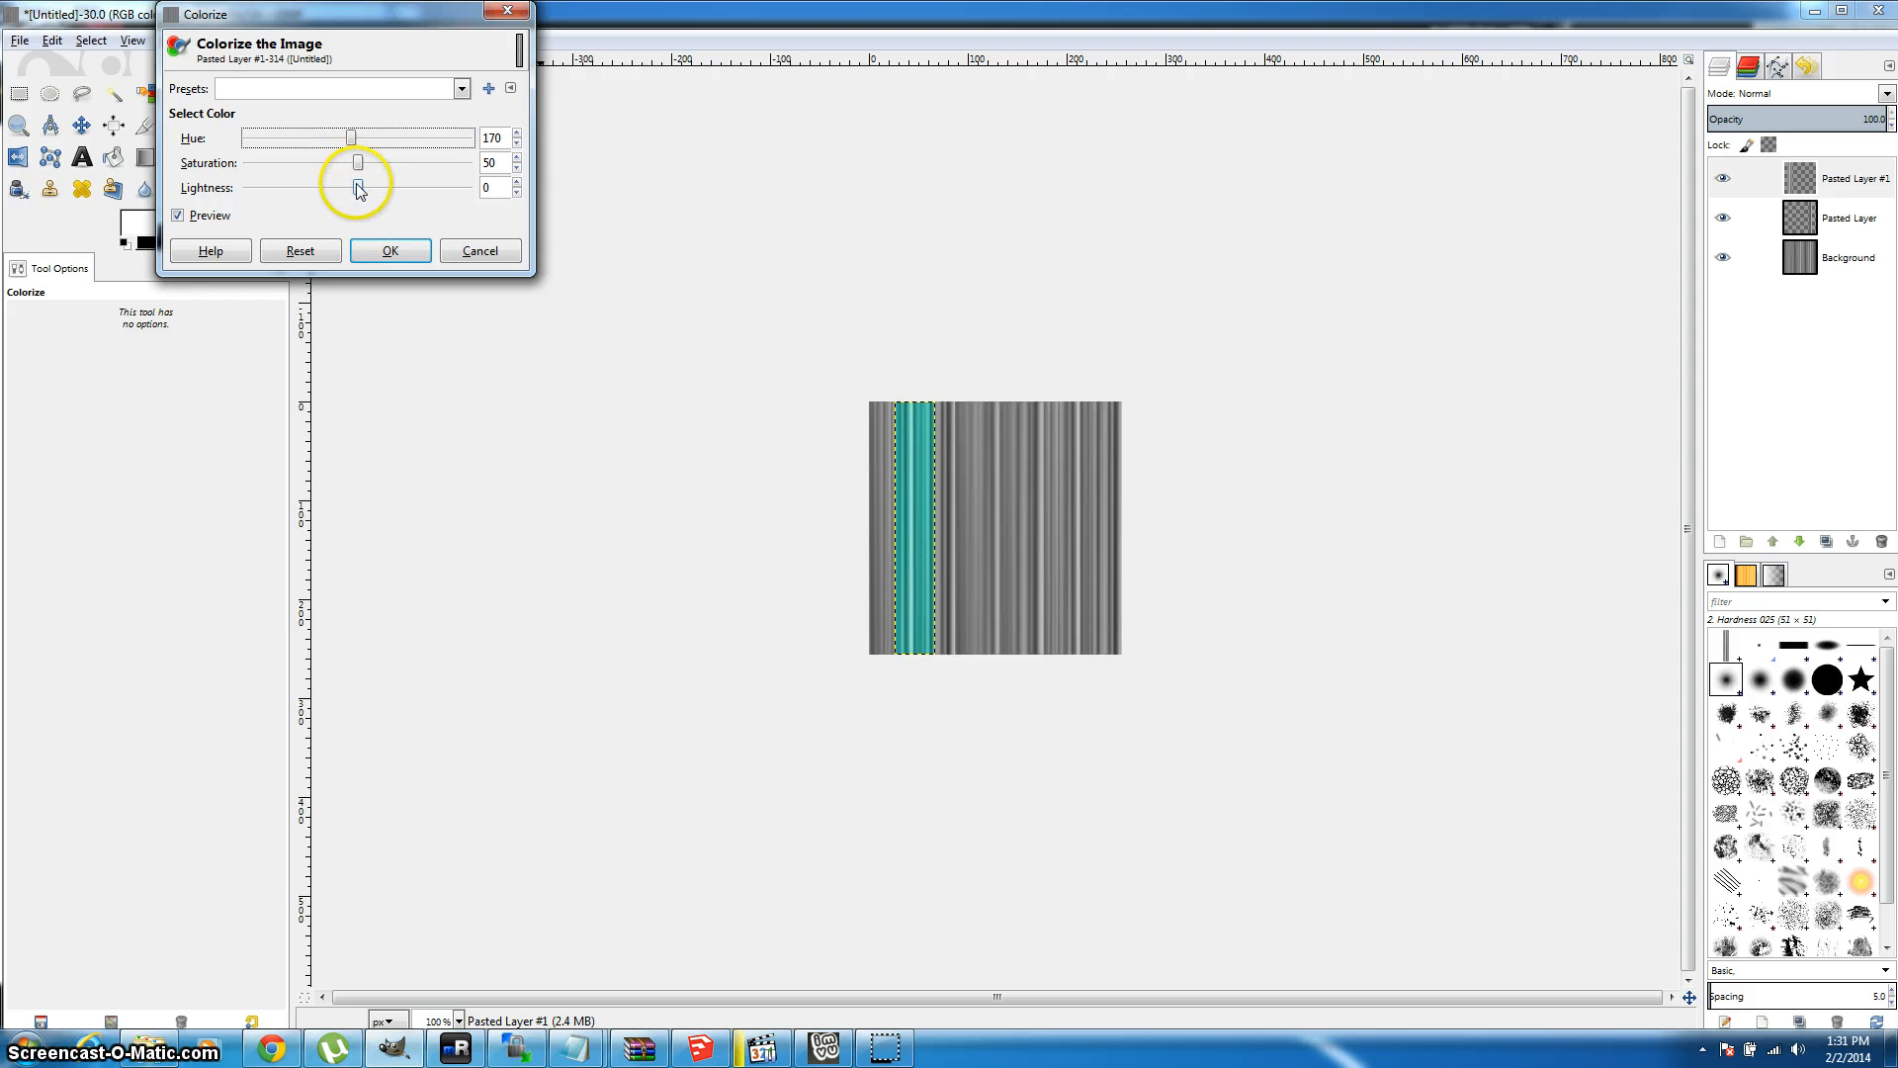
{"action": "left_click", "coordinate": [358, 188]}
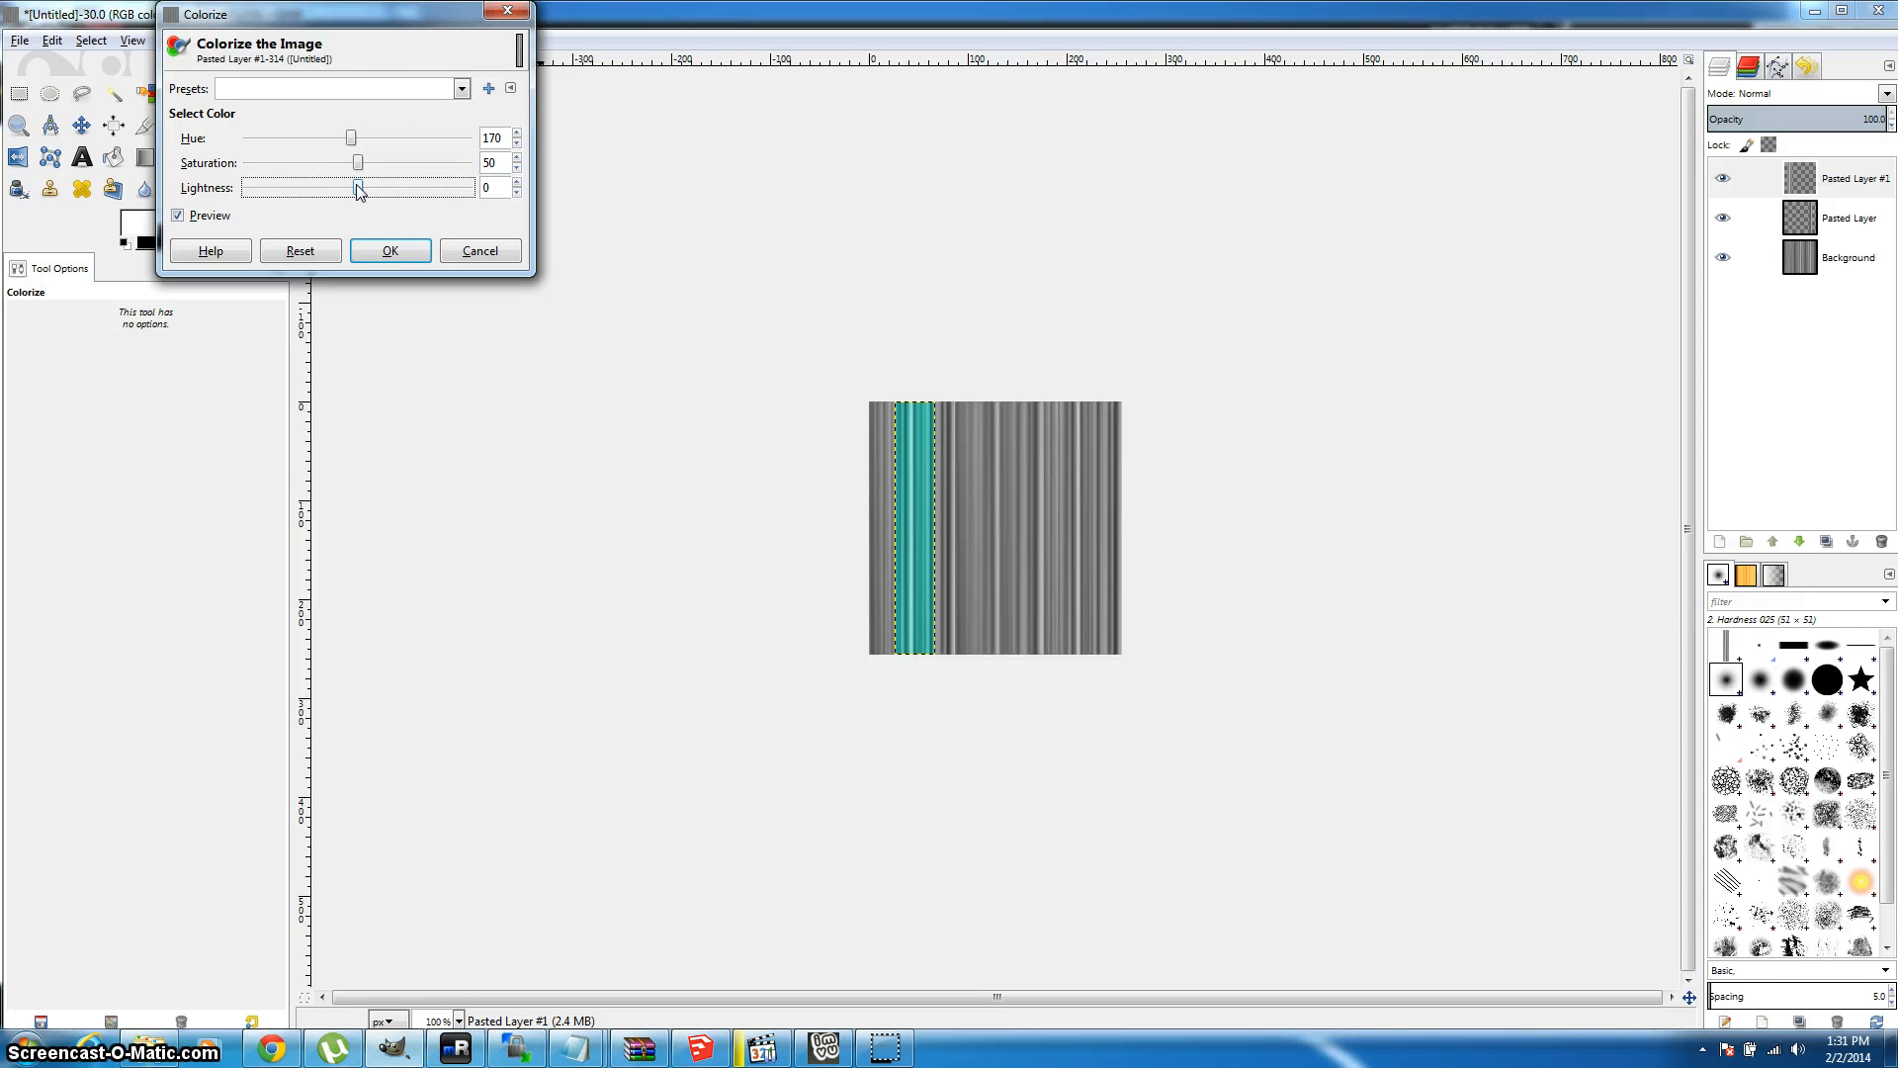
{"action": "left_click_drag", "start_coordinate": [358, 188], "coordinate": [241, 187]}
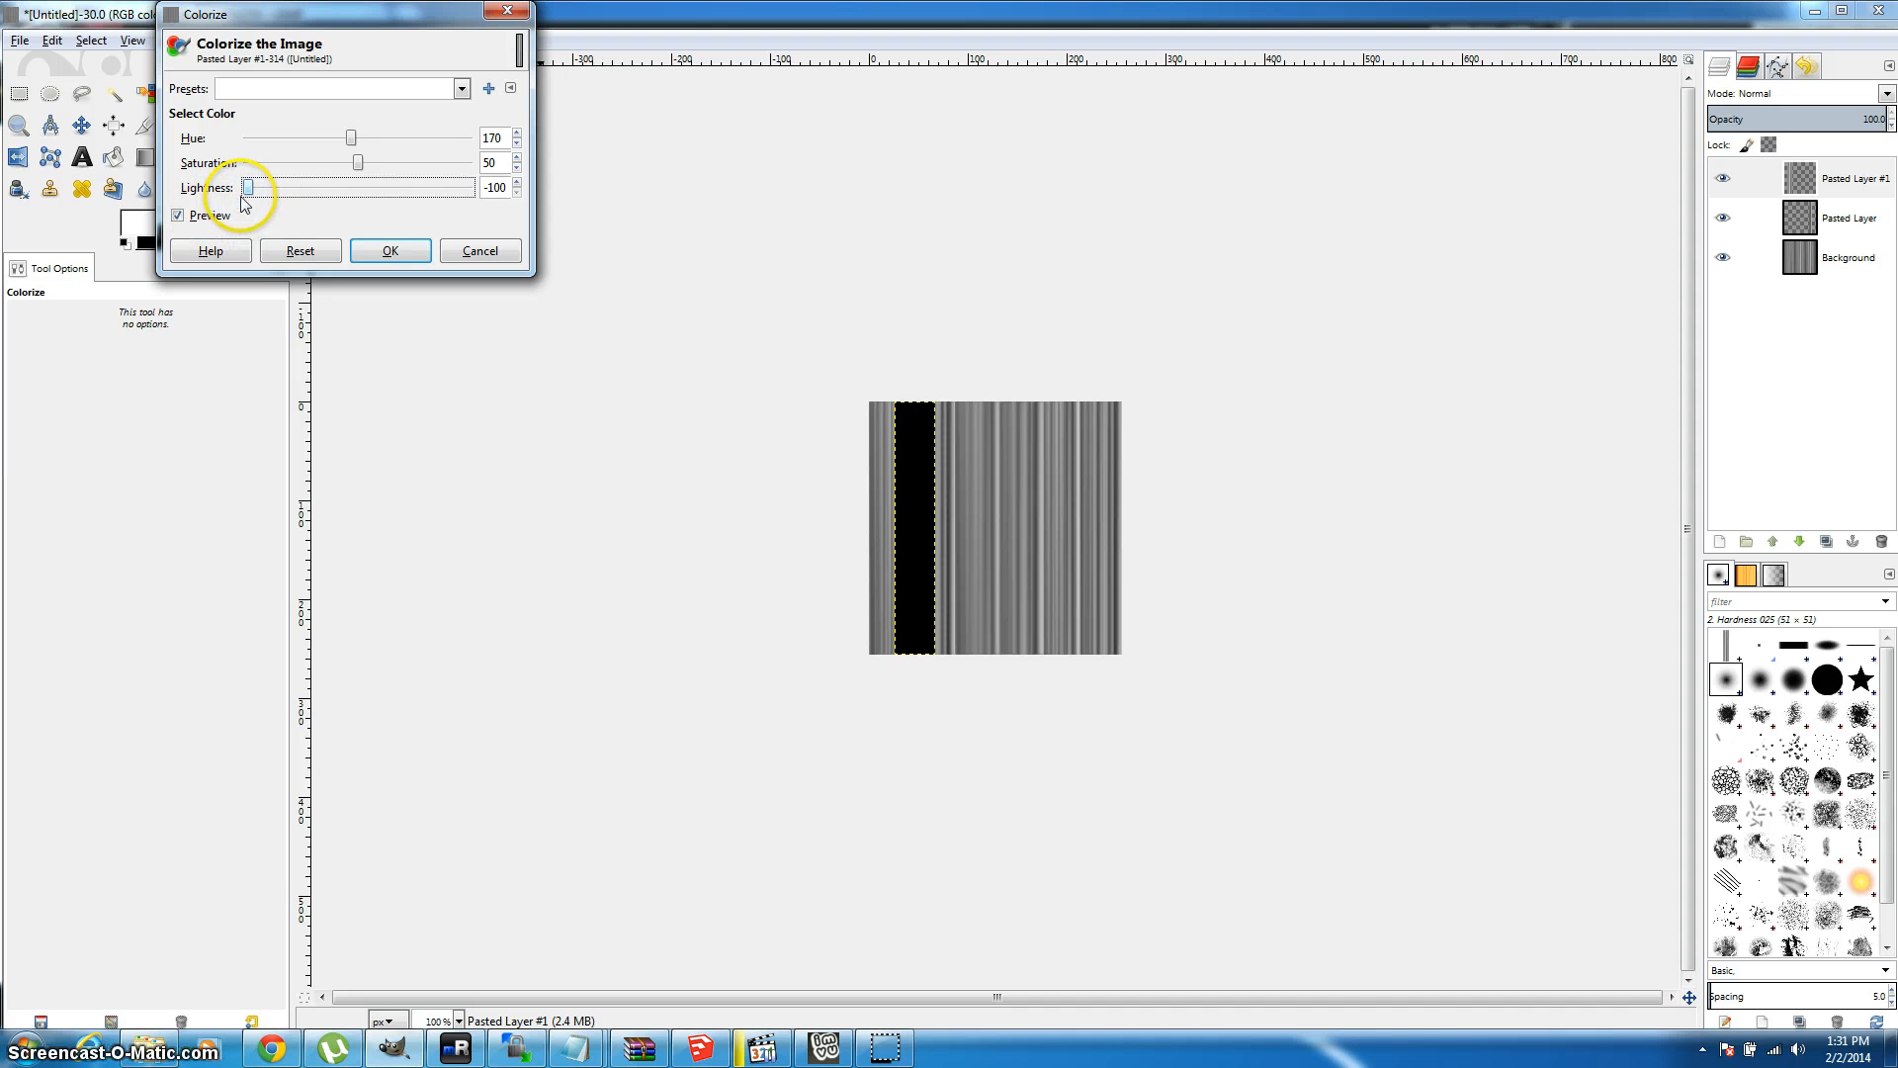
{"action": "left_click_drag", "start_coordinate": [247, 188], "coordinate": [358, 190]}
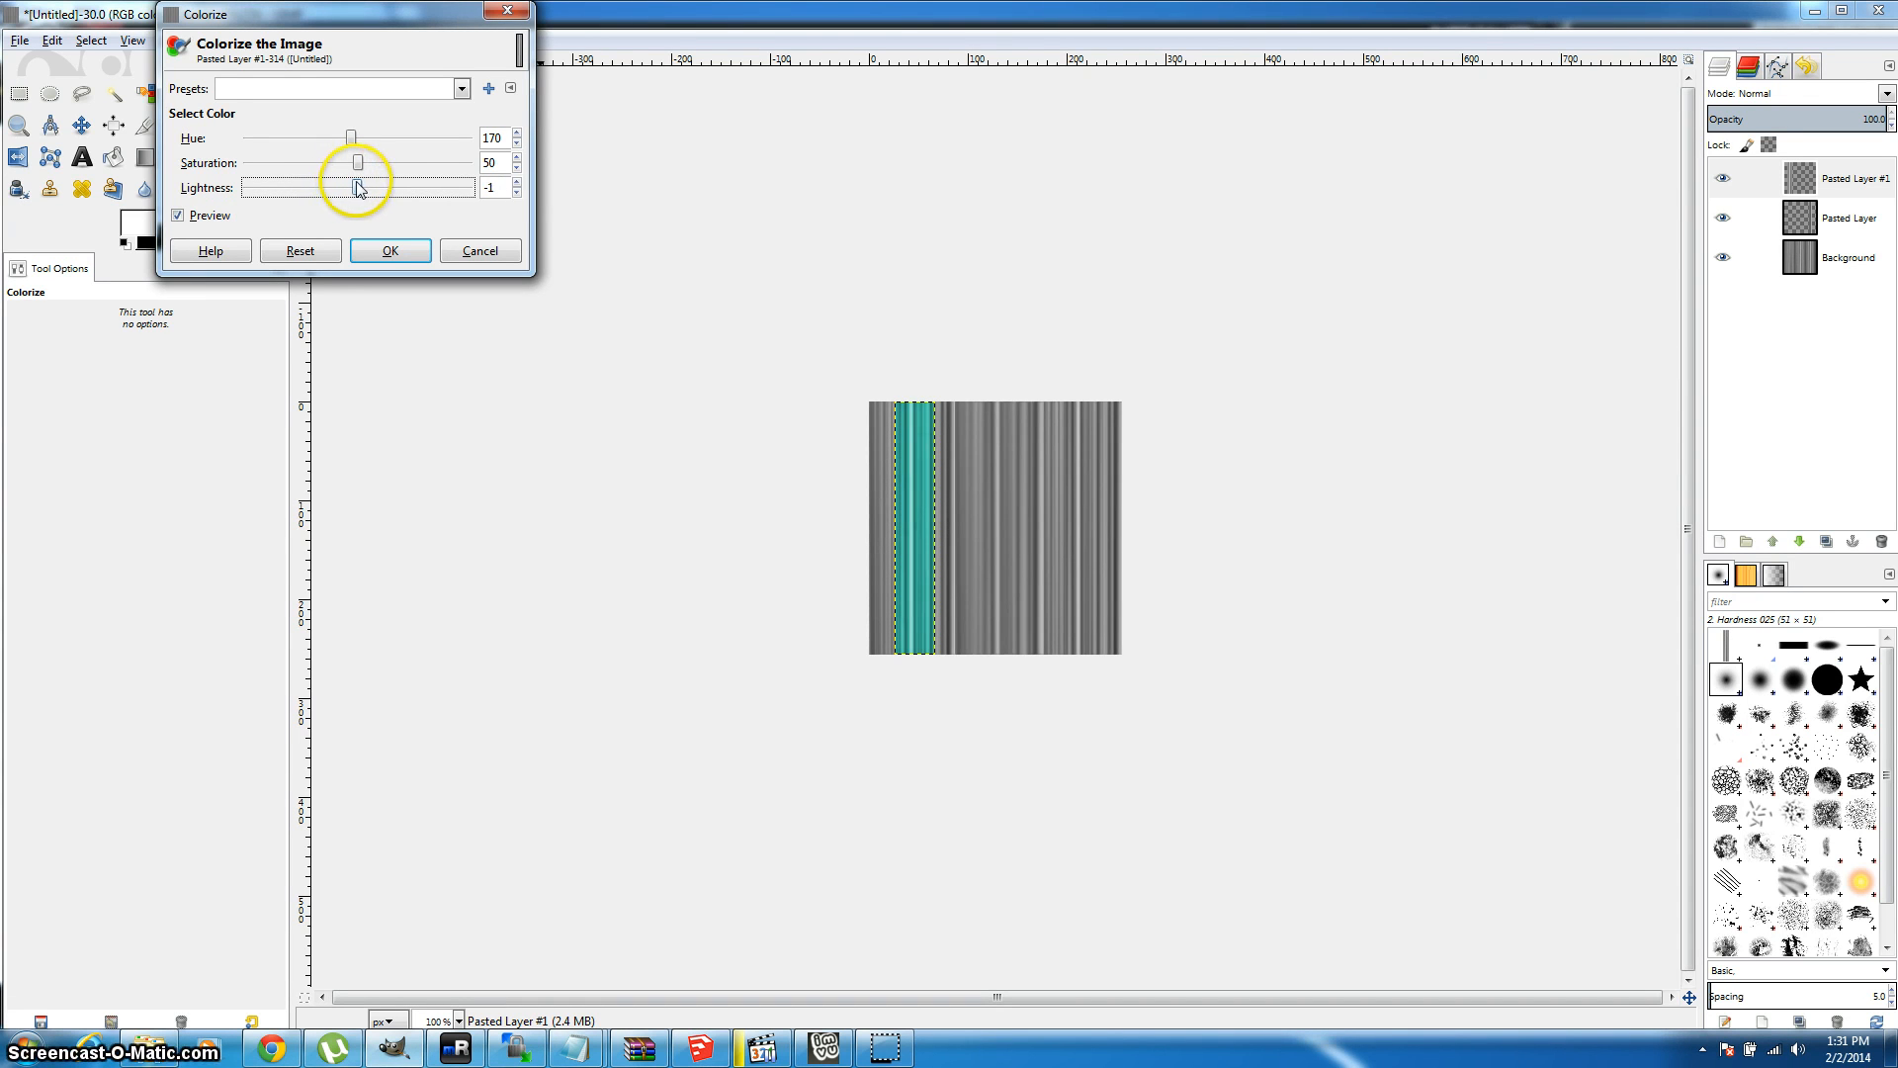
{"action": "left_click", "coordinate": [356, 140]}
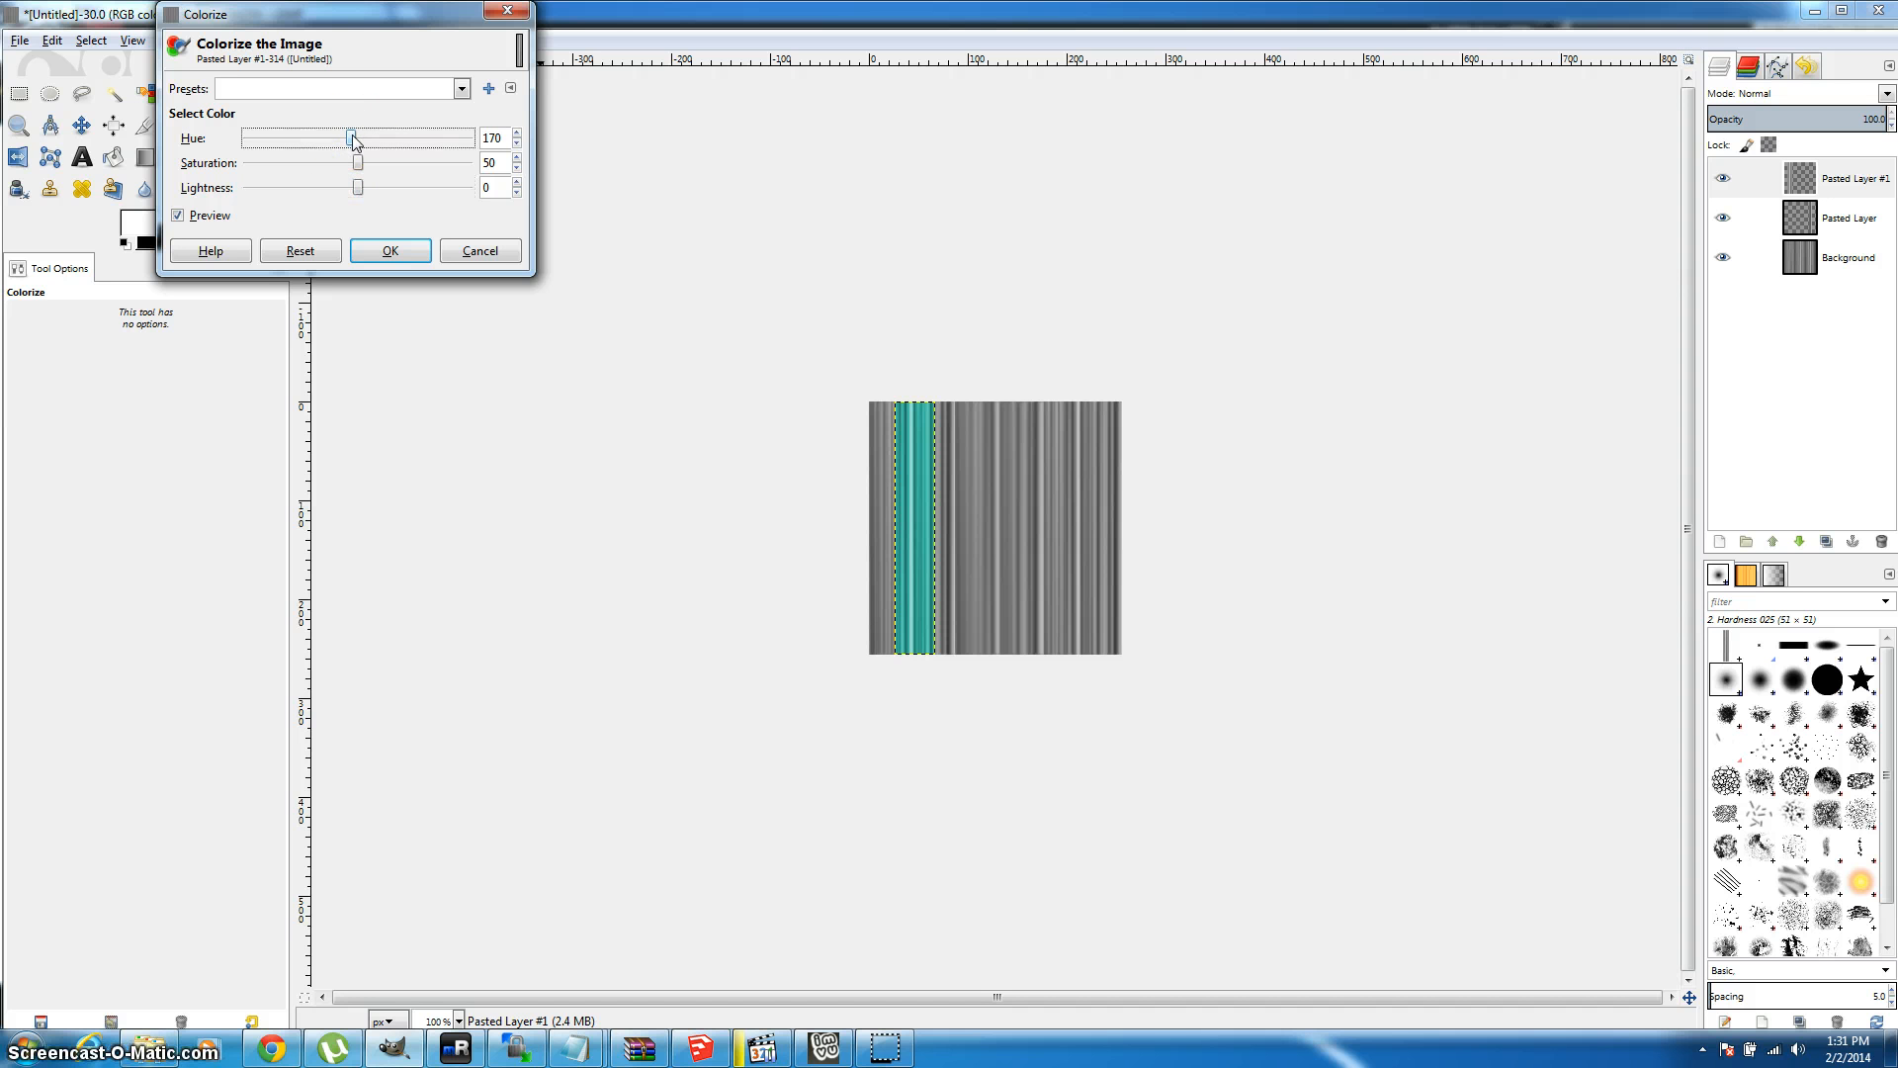
{"action": "left_click_drag", "start_coordinate": [353, 140], "coordinate": [359, 141]}
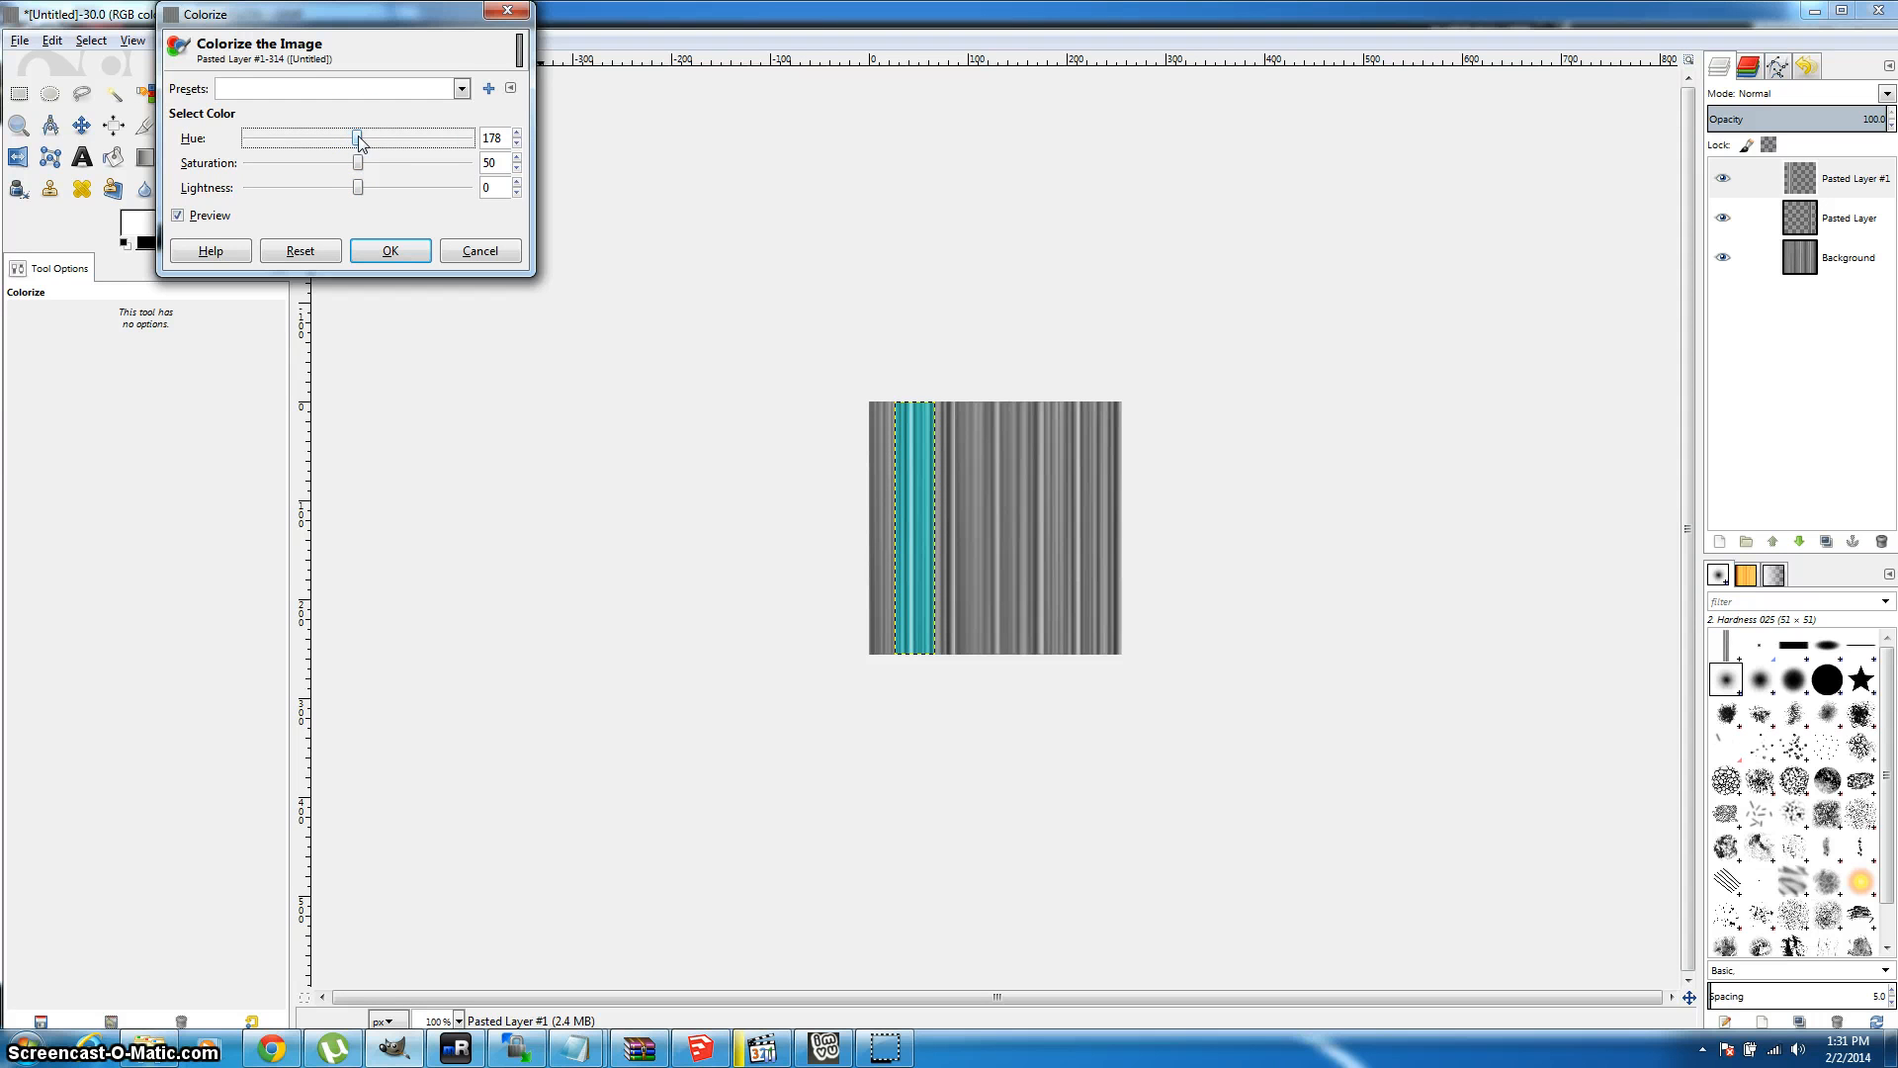
{"action": "left_click", "coordinate": [389, 253]}
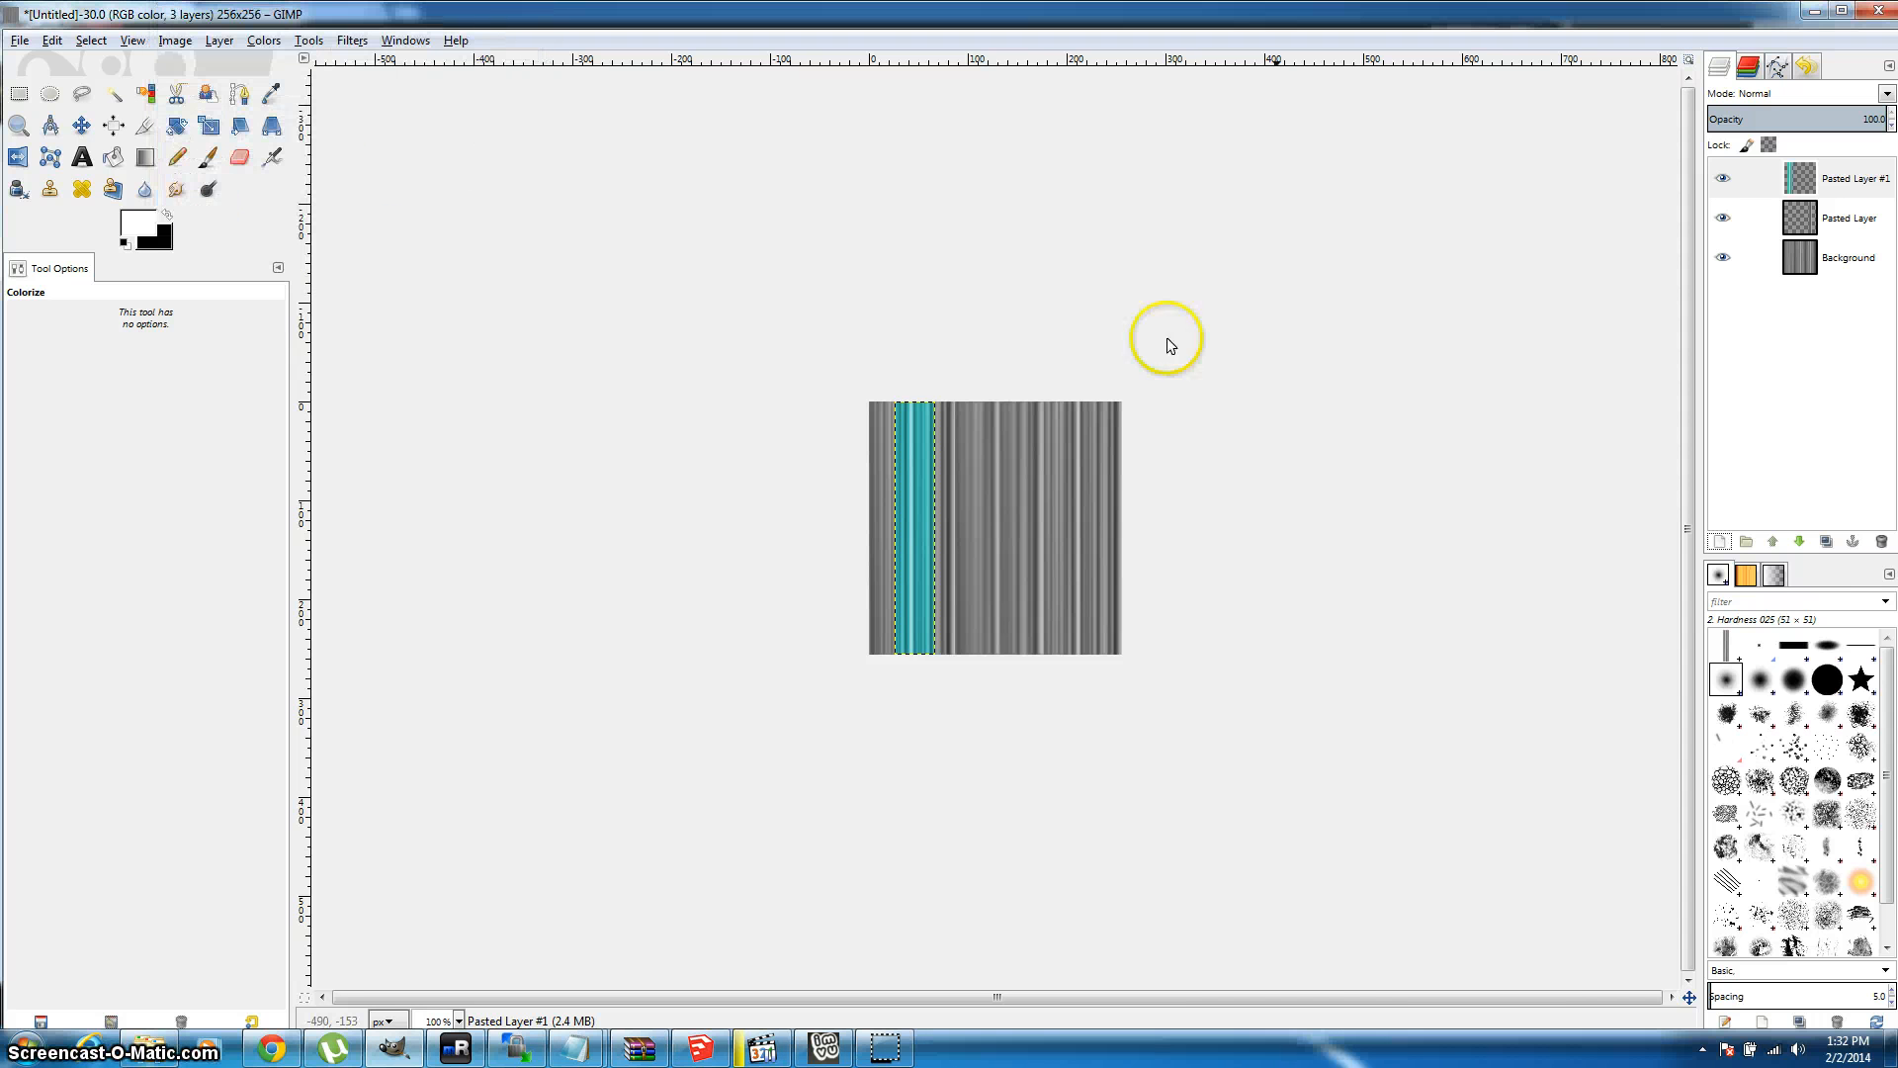
Step: Colorize the narrow strip on Pasted Layer purple with hue 281, saturation 50 and lightness about 12
{"action": "left_click", "coordinate": [1845, 219]}
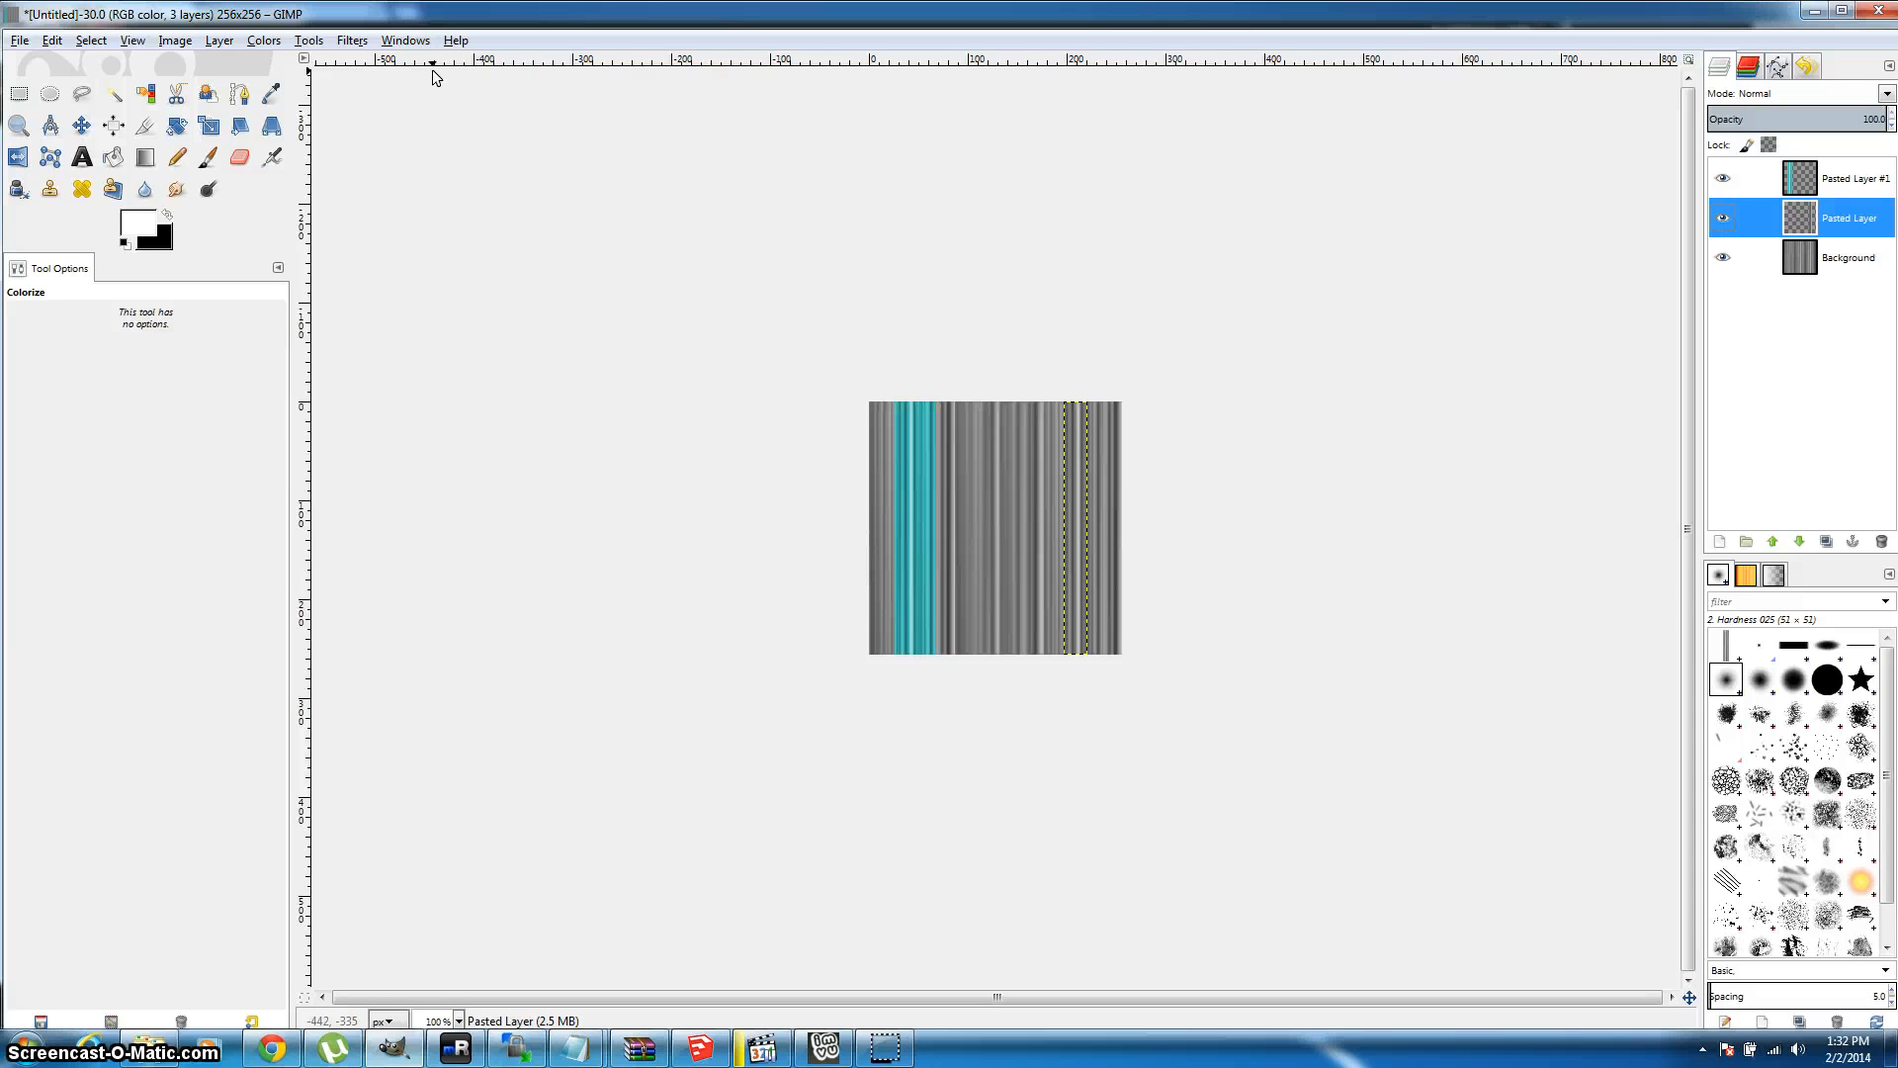
{"action": "left_click", "coordinate": [269, 42]}
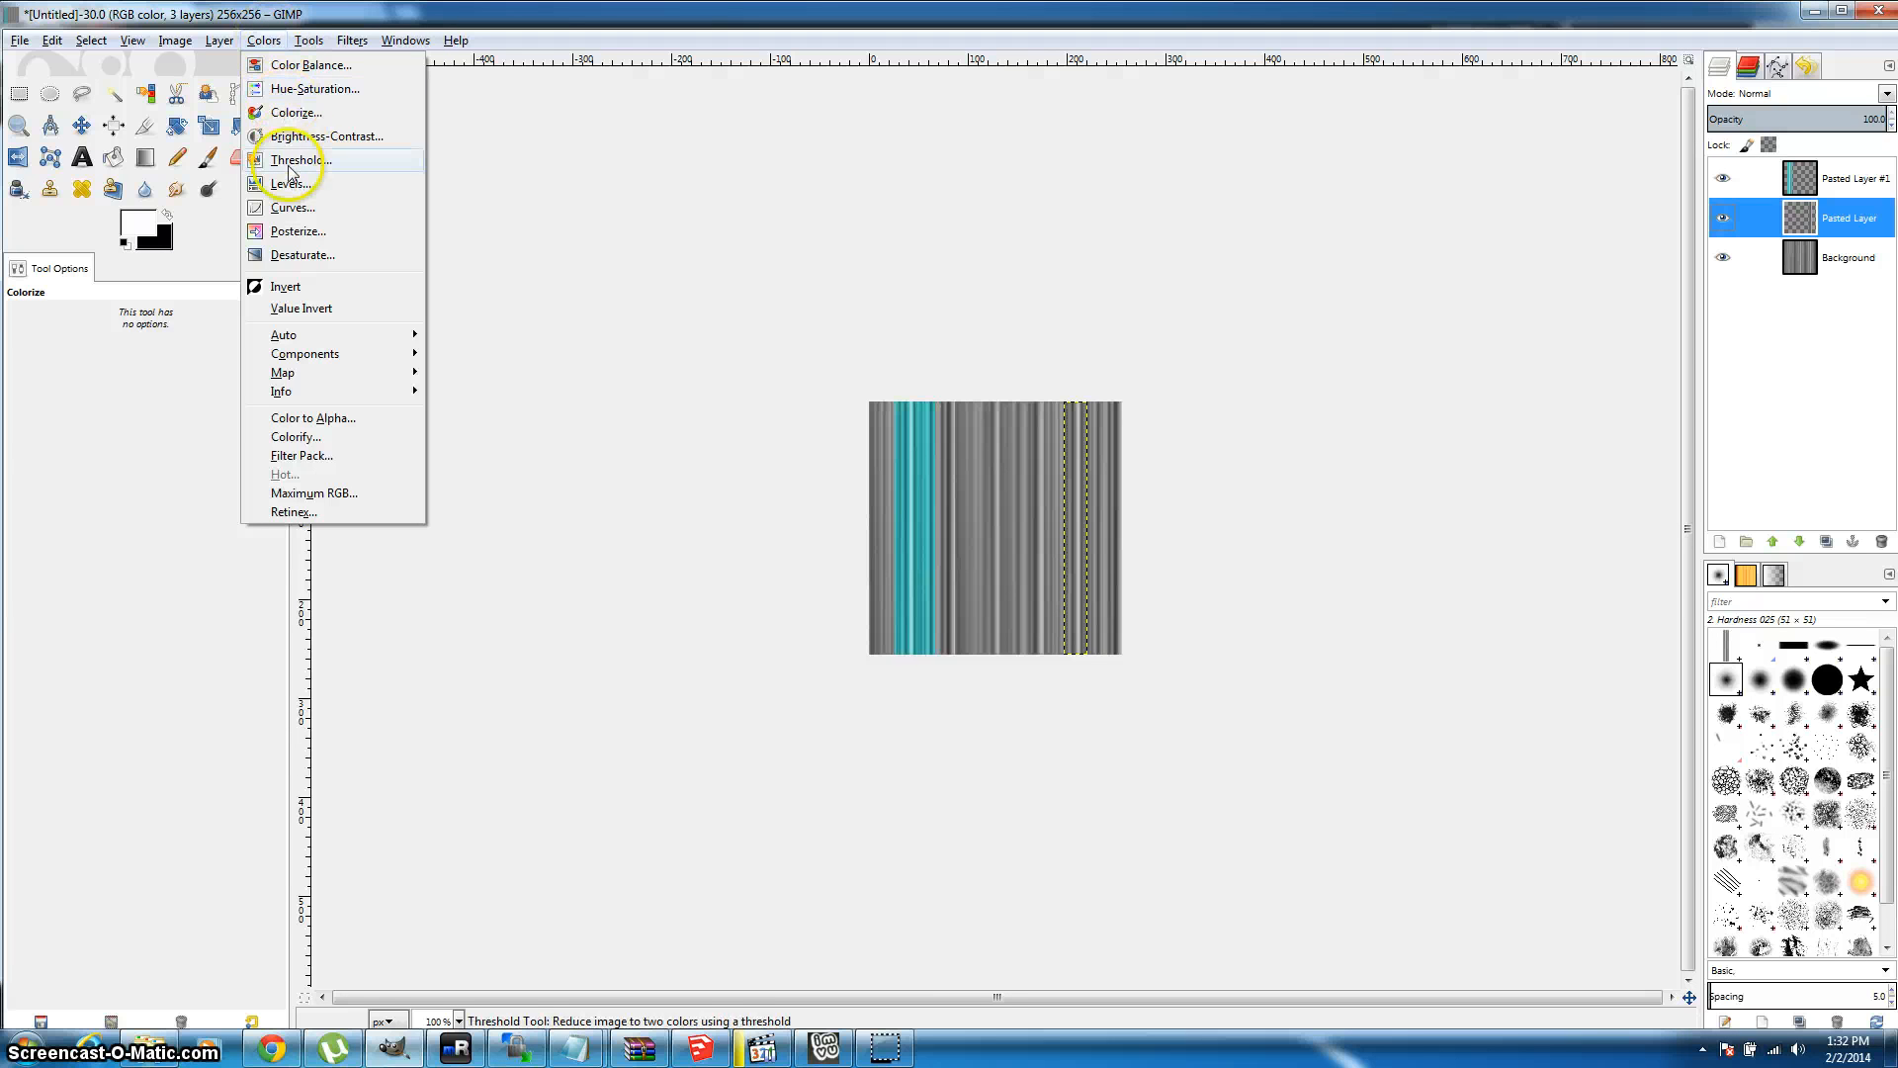
{"action": "left_click", "coordinate": [331, 110]}
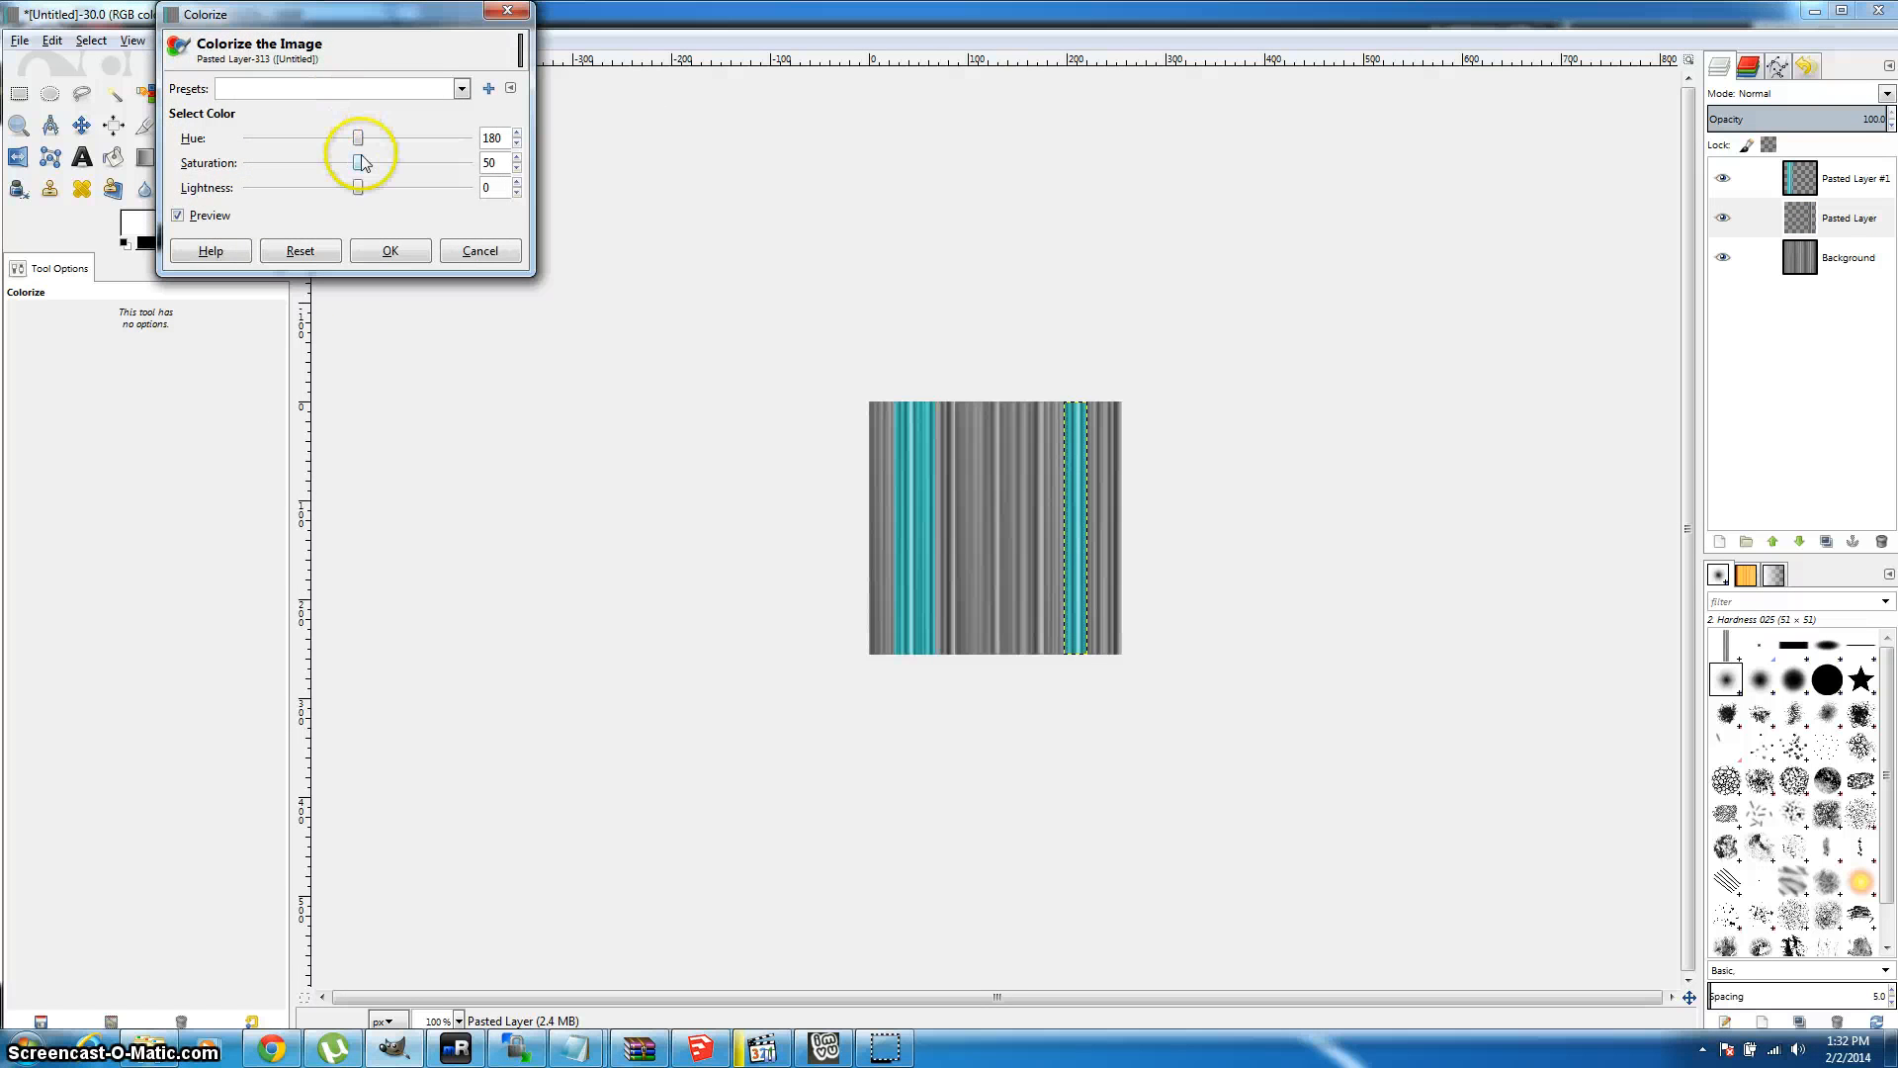
{"action": "left_click_drag", "start_coordinate": [360, 161], "coordinate": [359, 163]}
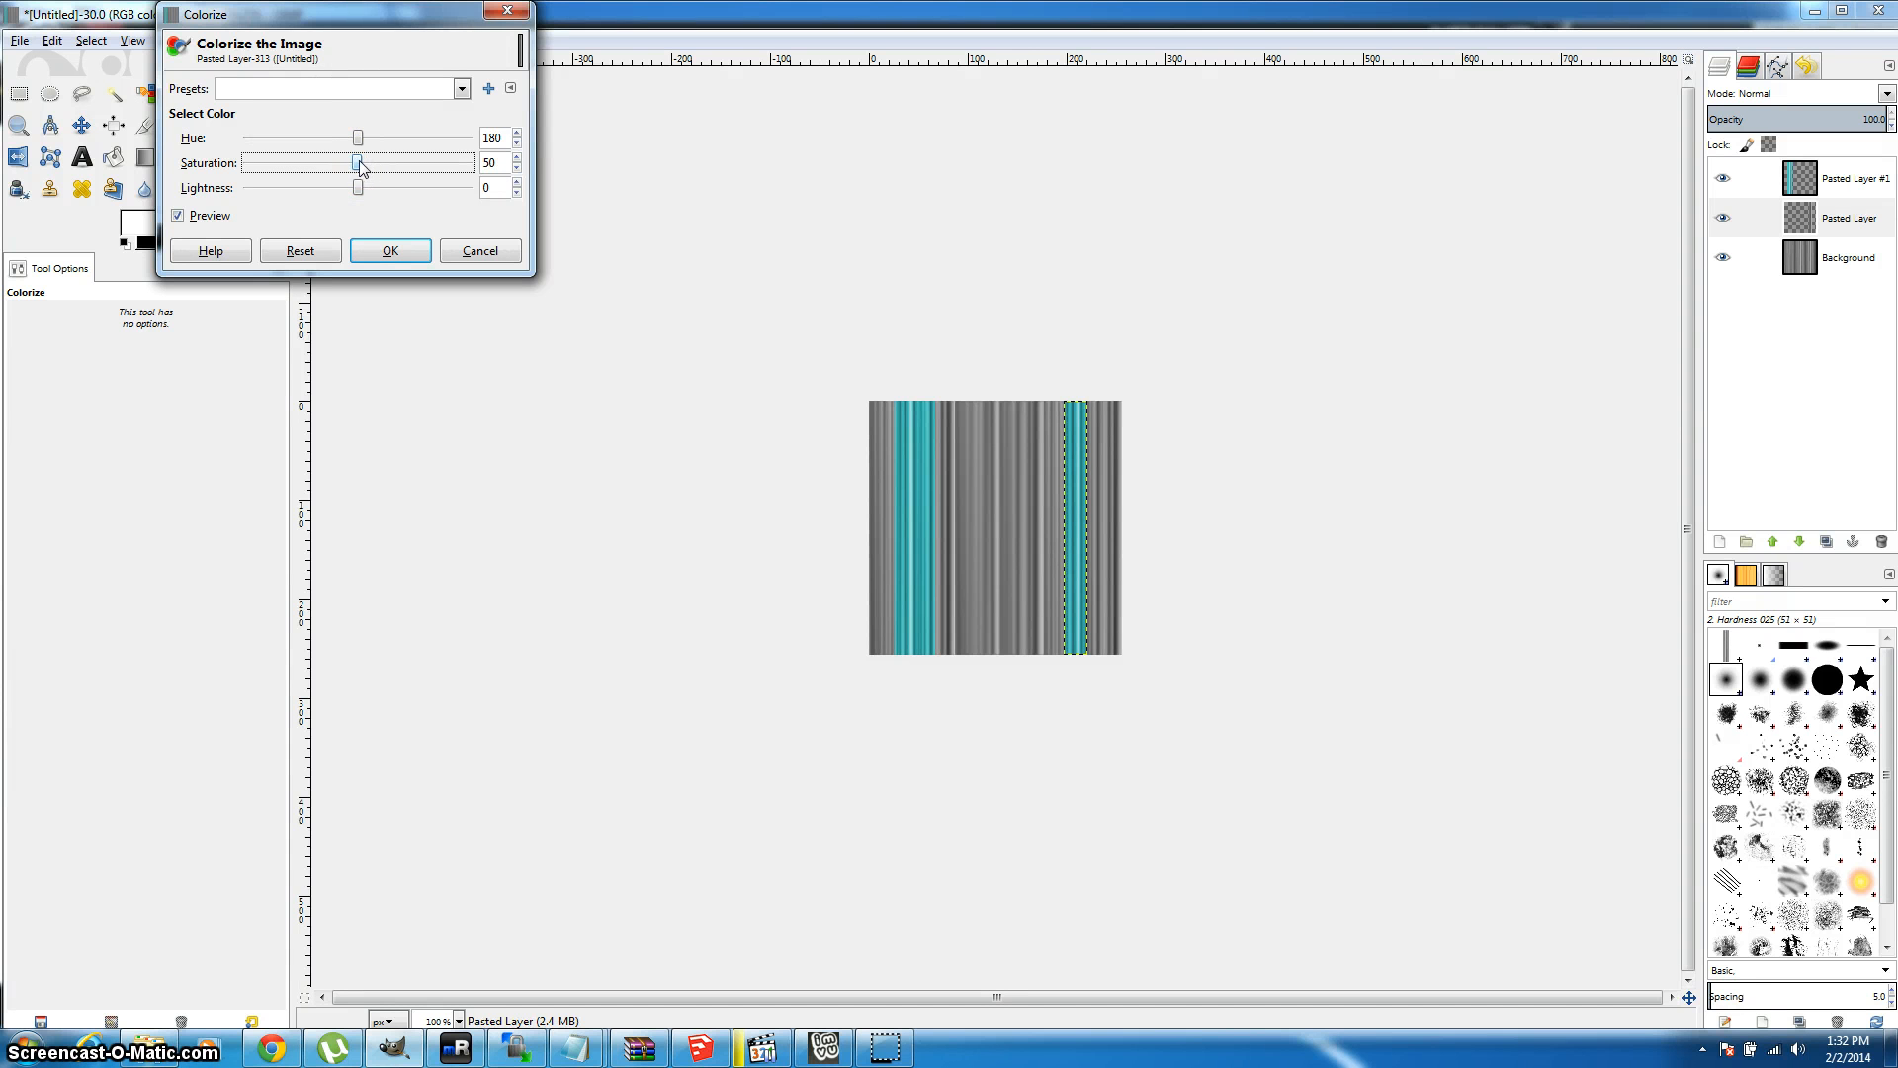
{"action": "left_click", "coordinate": [360, 145]}
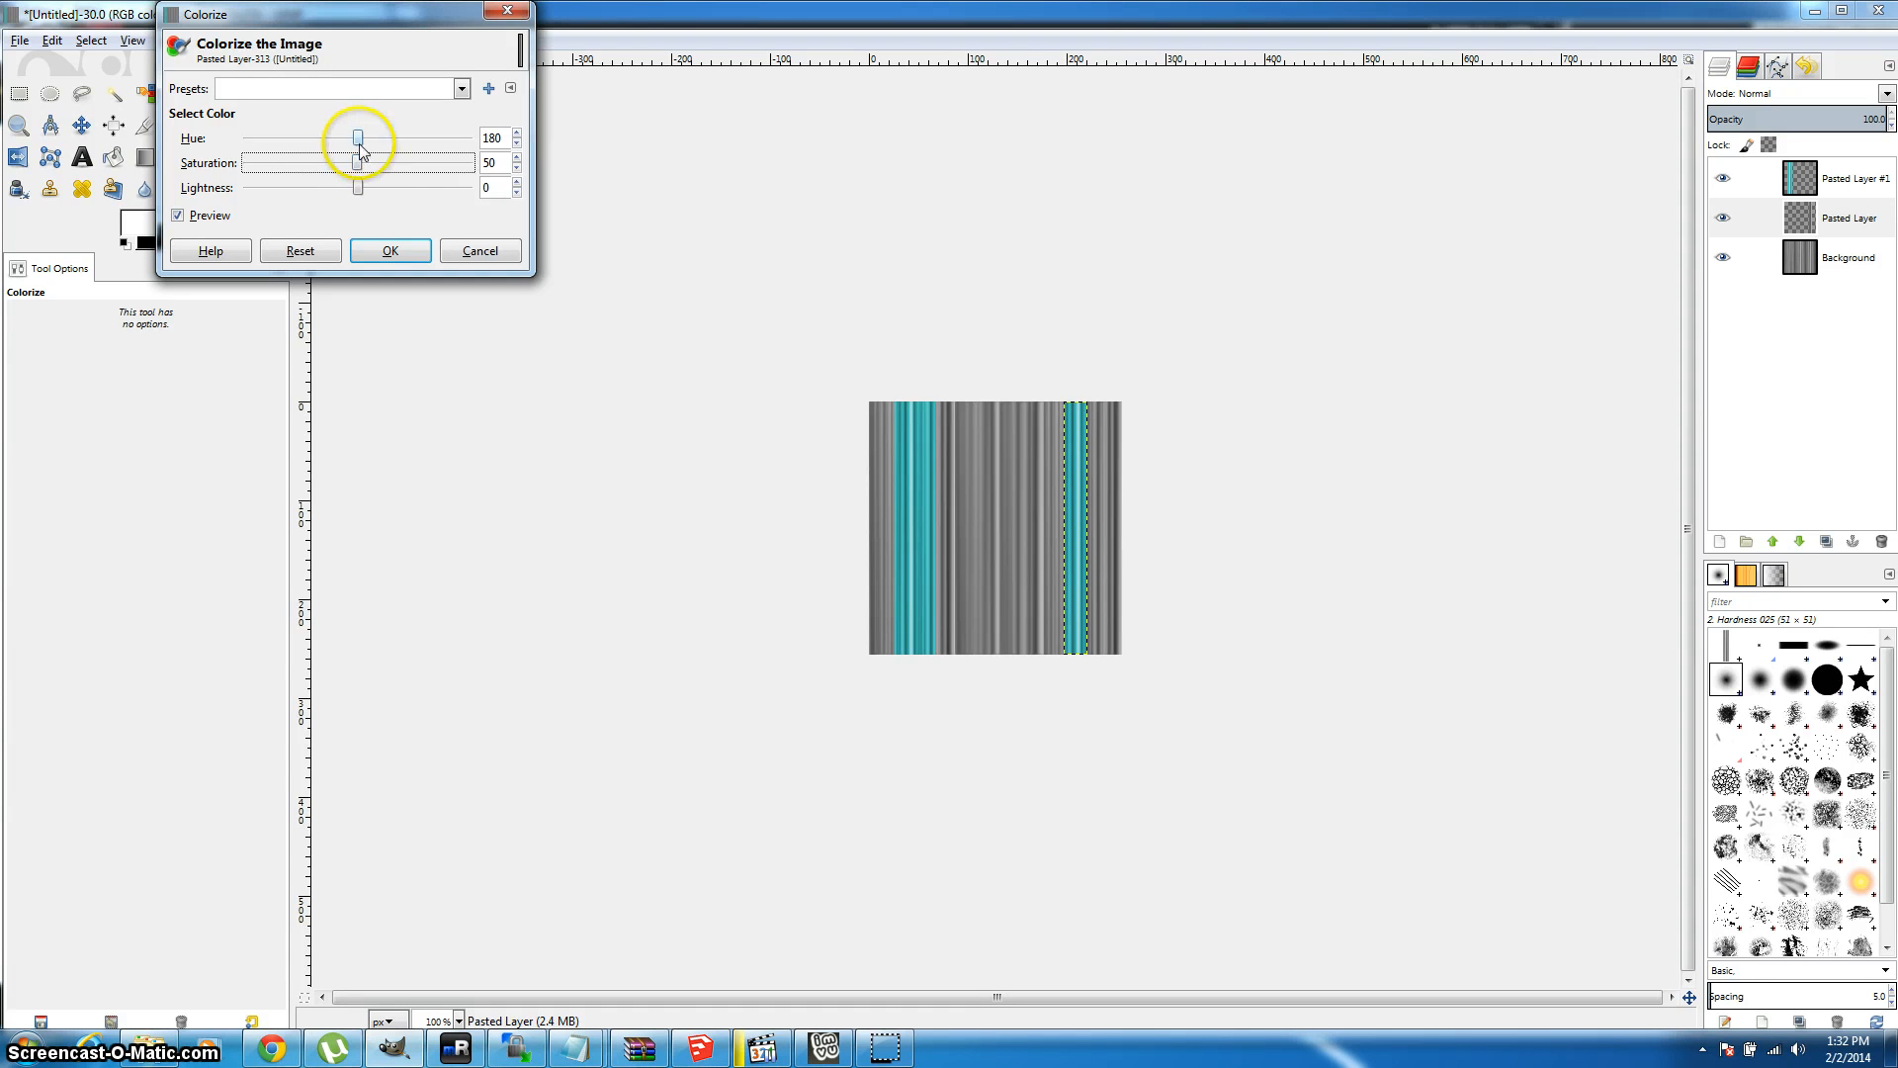
{"action": "left_click_drag", "start_coordinate": [360, 144], "coordinate": [421, 146]}
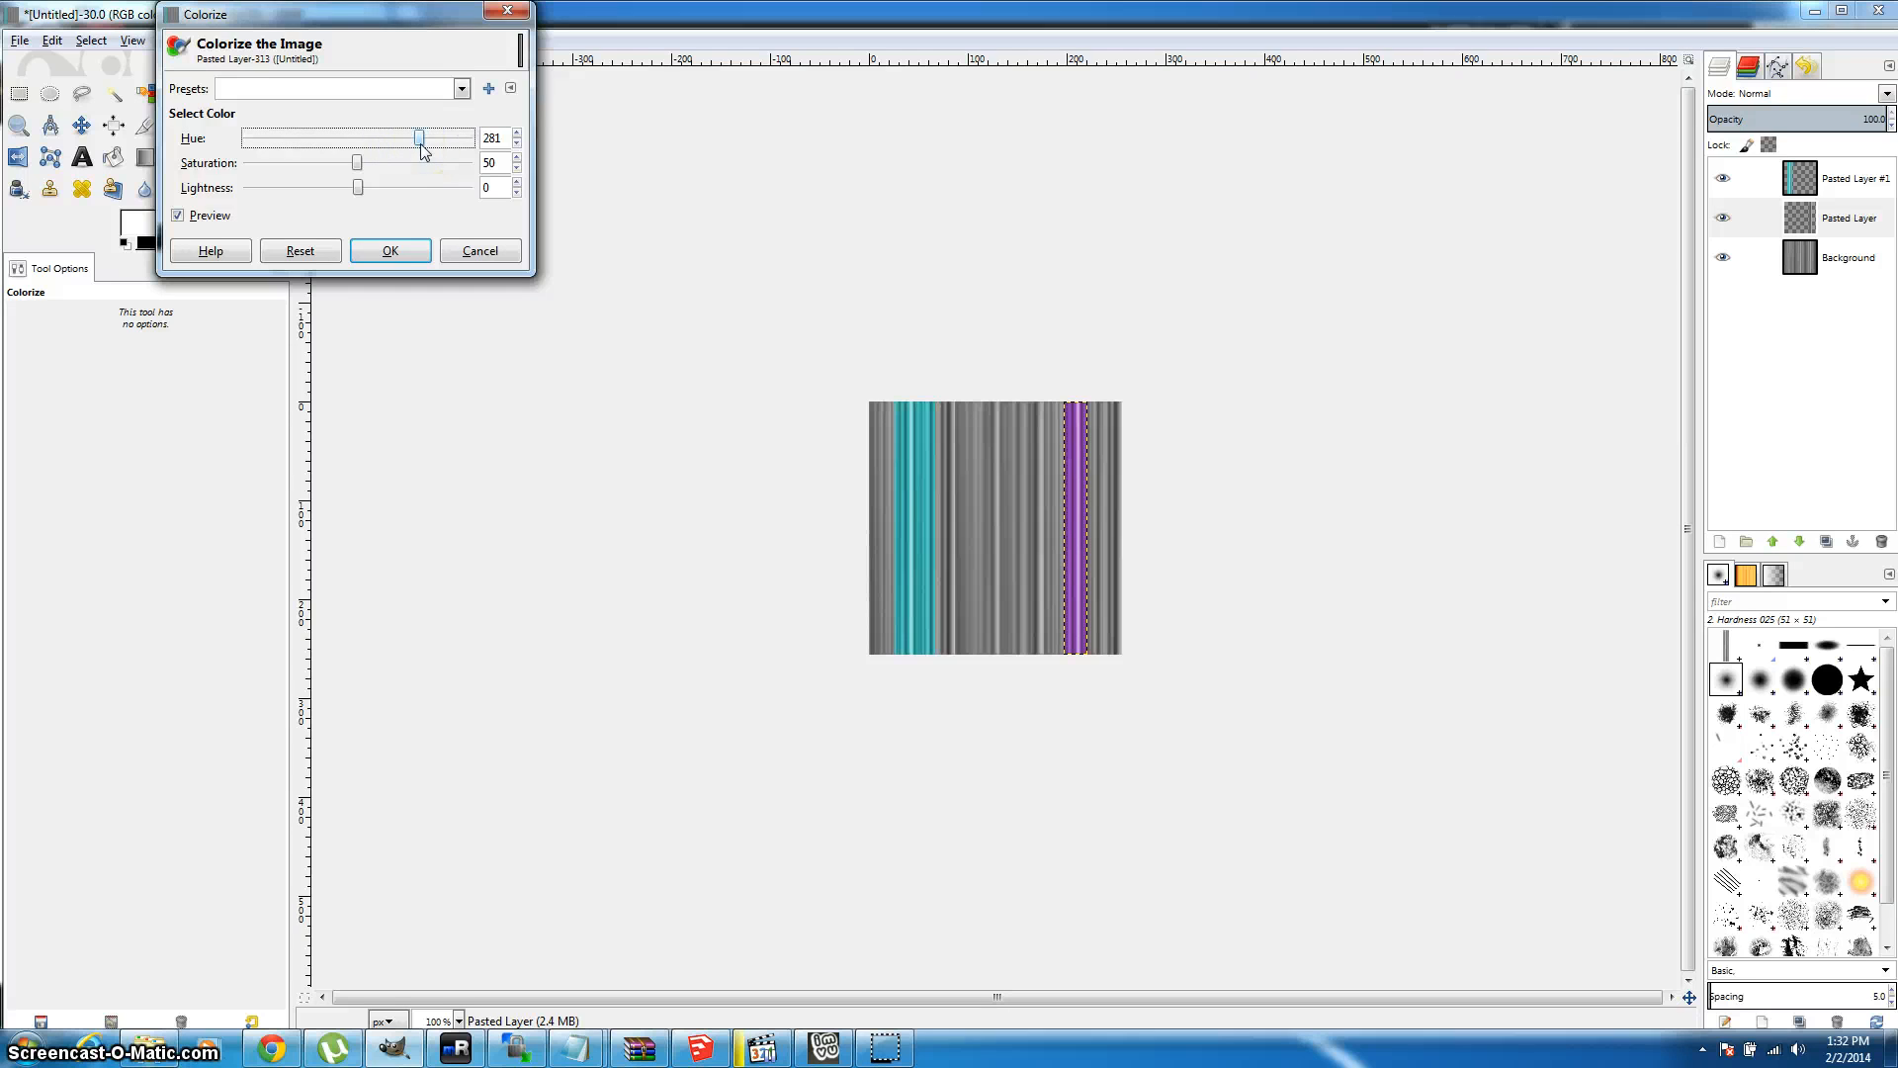
{"action": "left_click", "coordinate": [362, 179]}
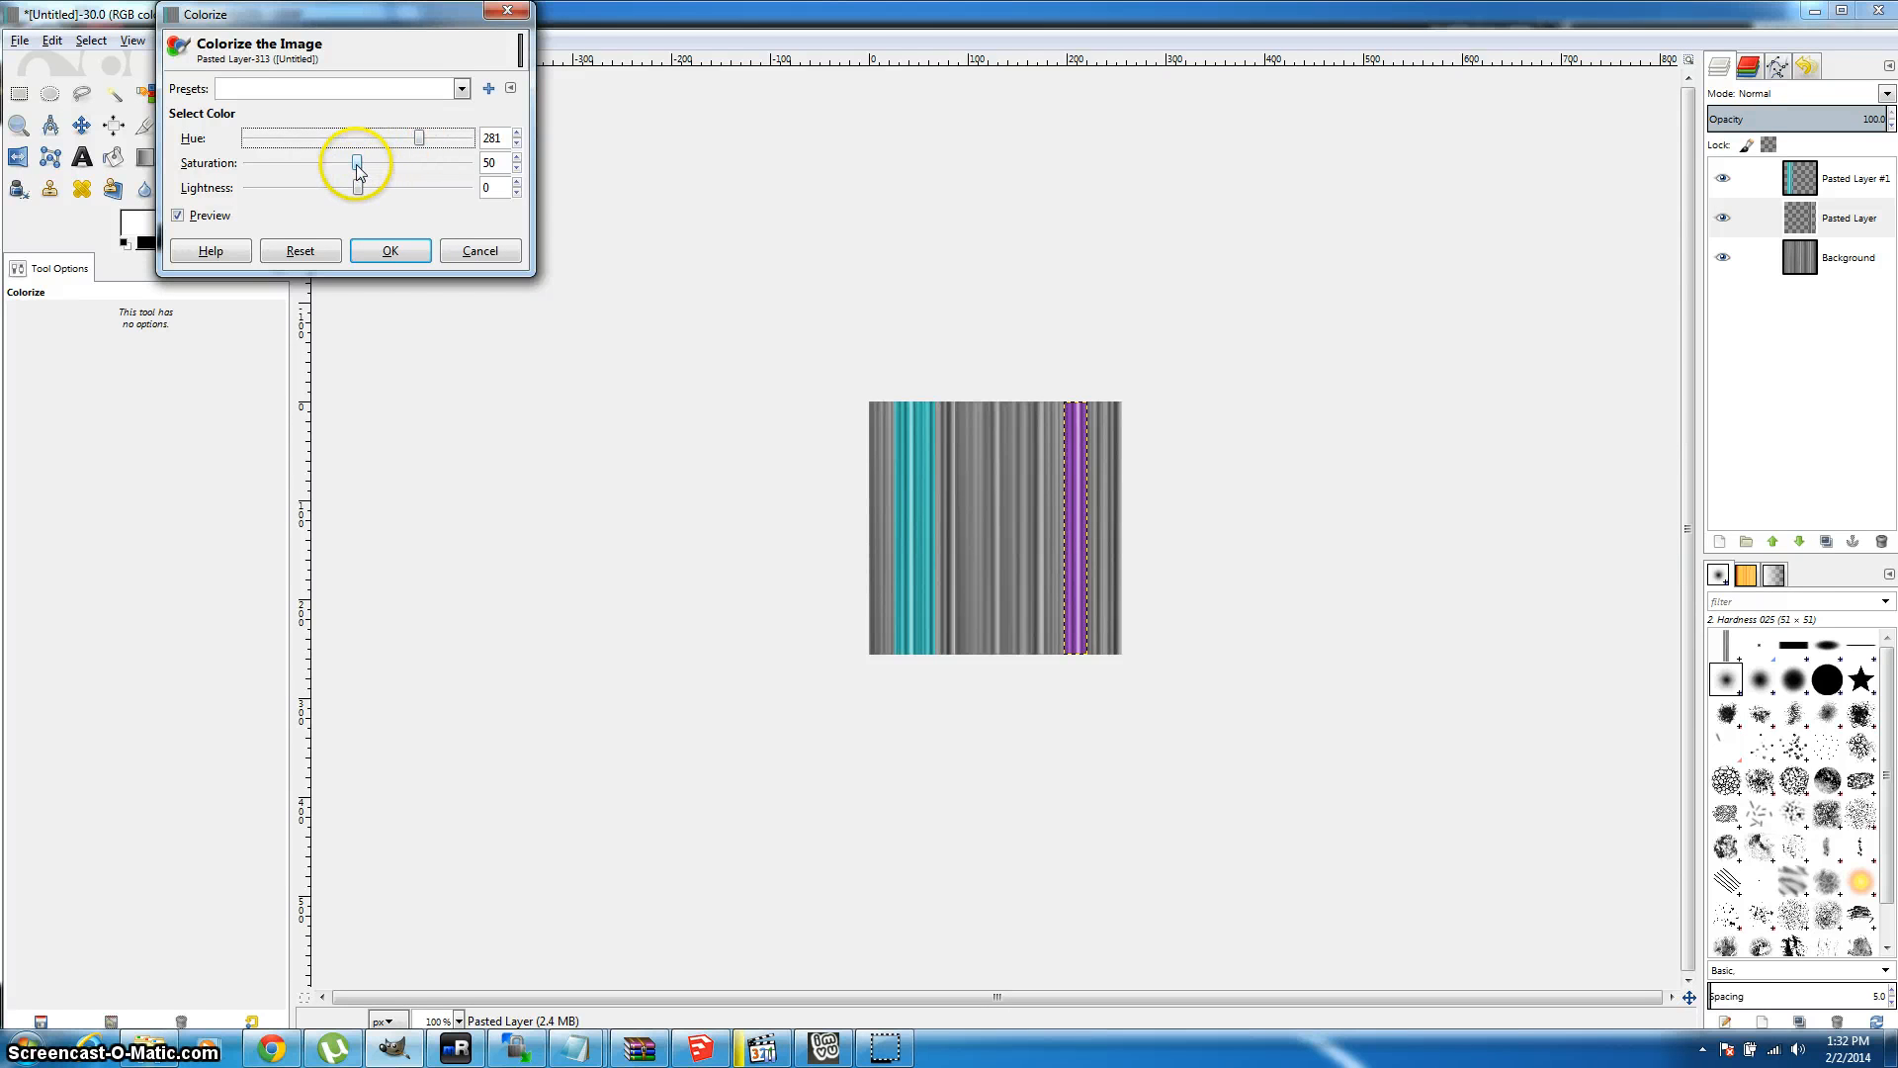
{"action": "left_click_drag", "start_coordinate": [360, 188], "coordinate": [376, 188]}
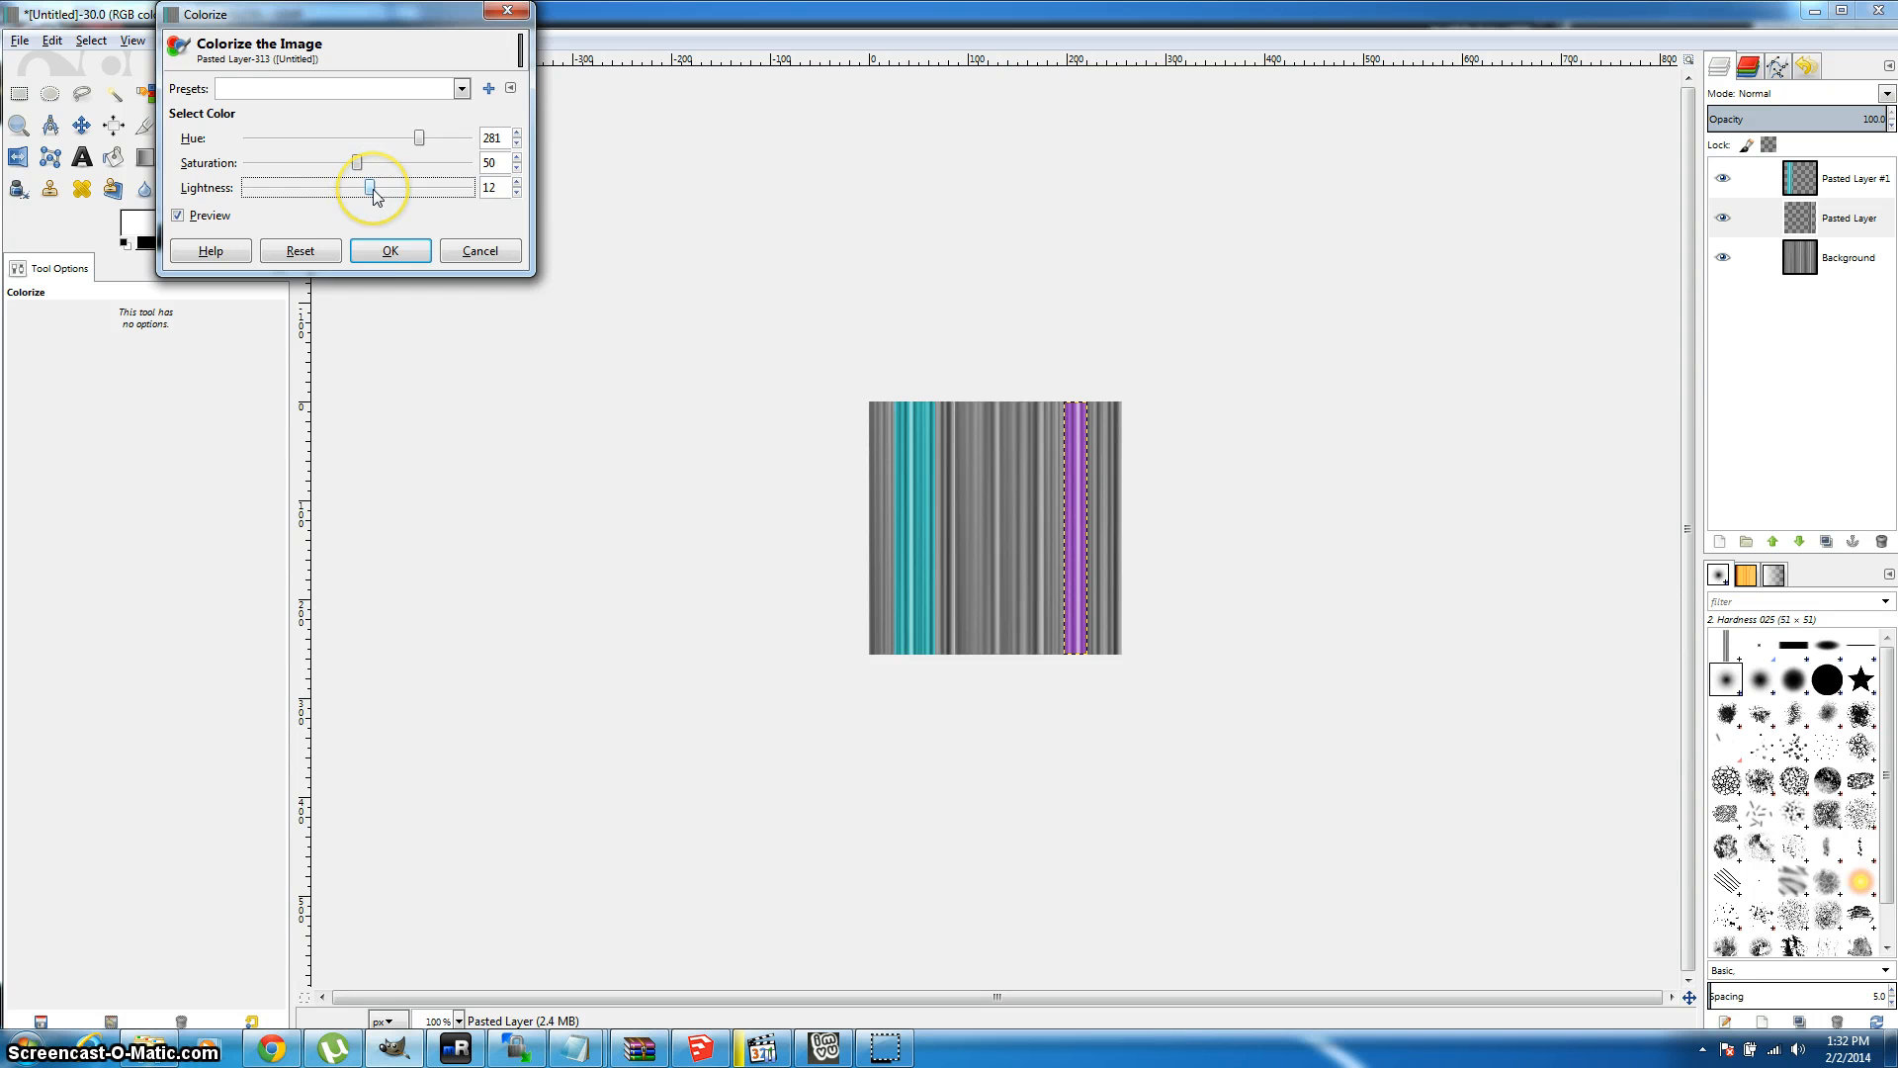
{"action": "left_click", "coordinate": [413, 253]}
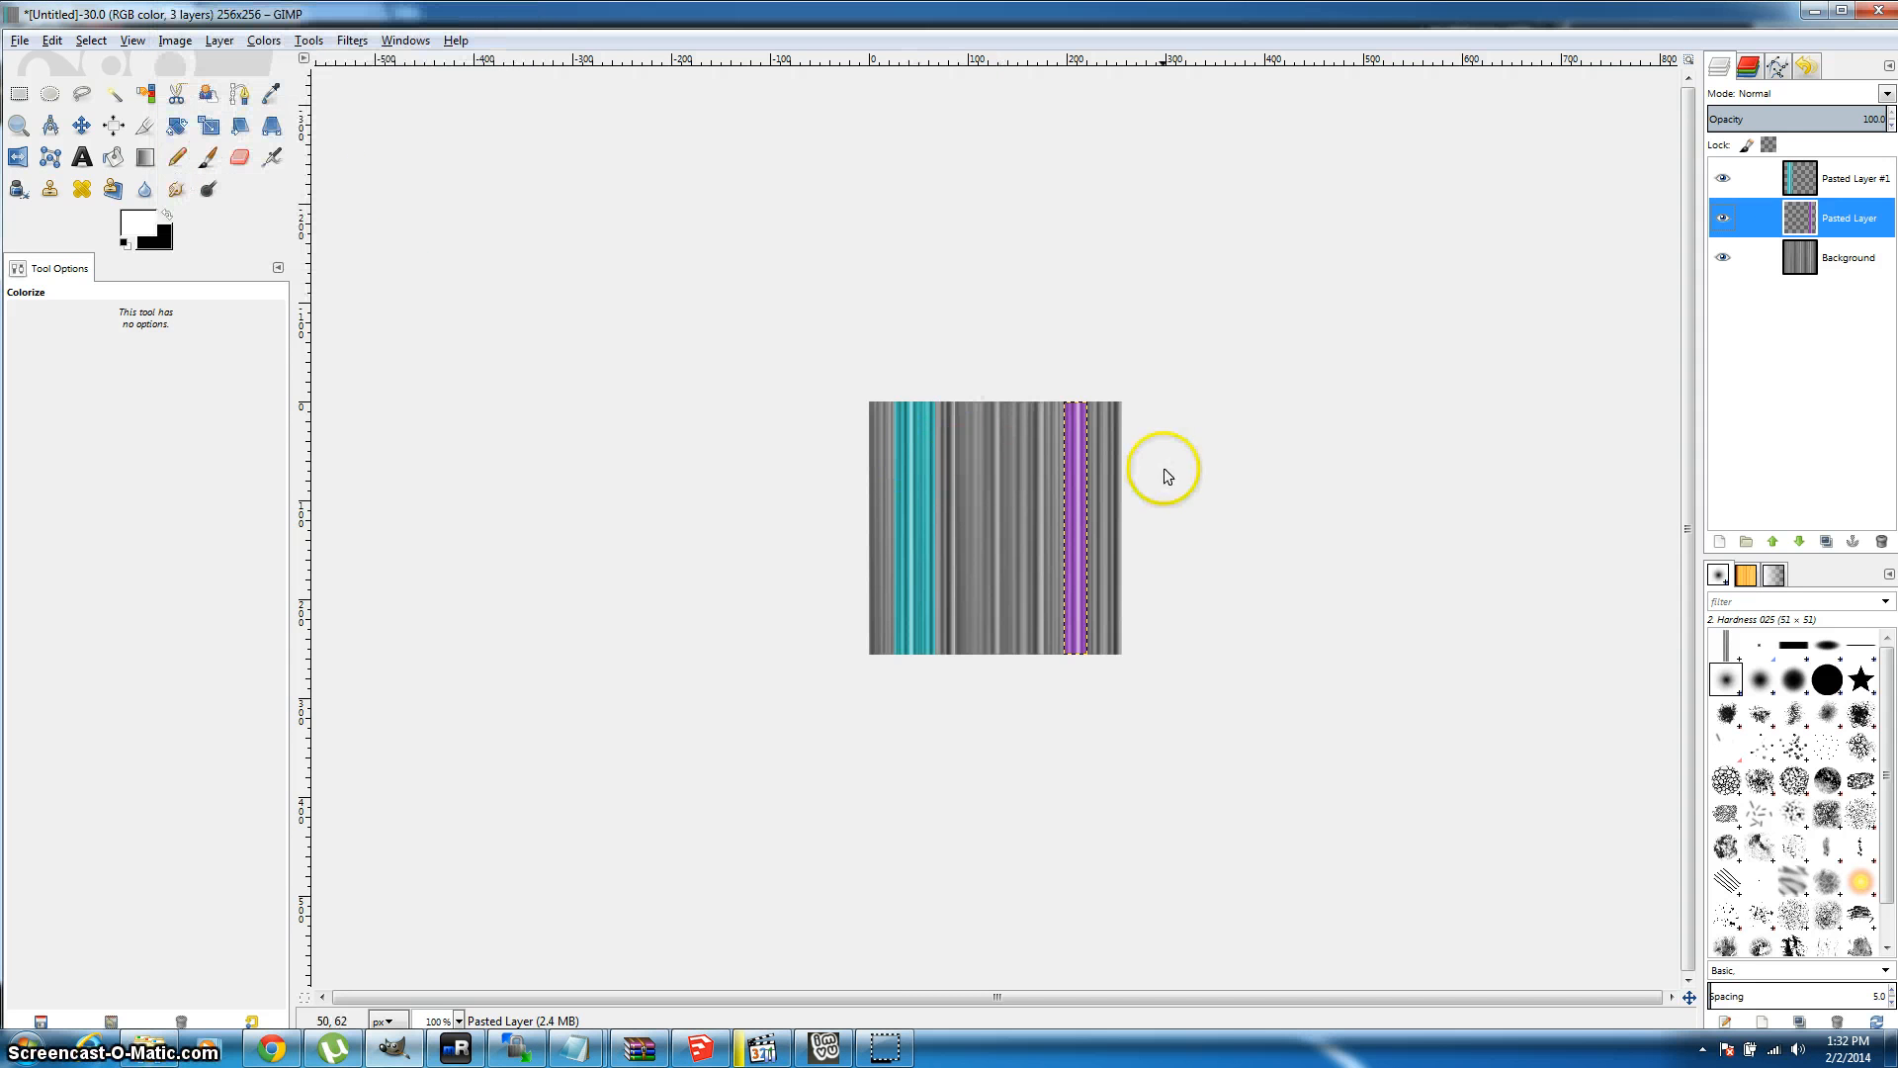
Step: Colorize the Background layer dark green with hue 110, saturation 51 and lightness about -59
{"action": "left_click", "coordinate": [1848, 259]}
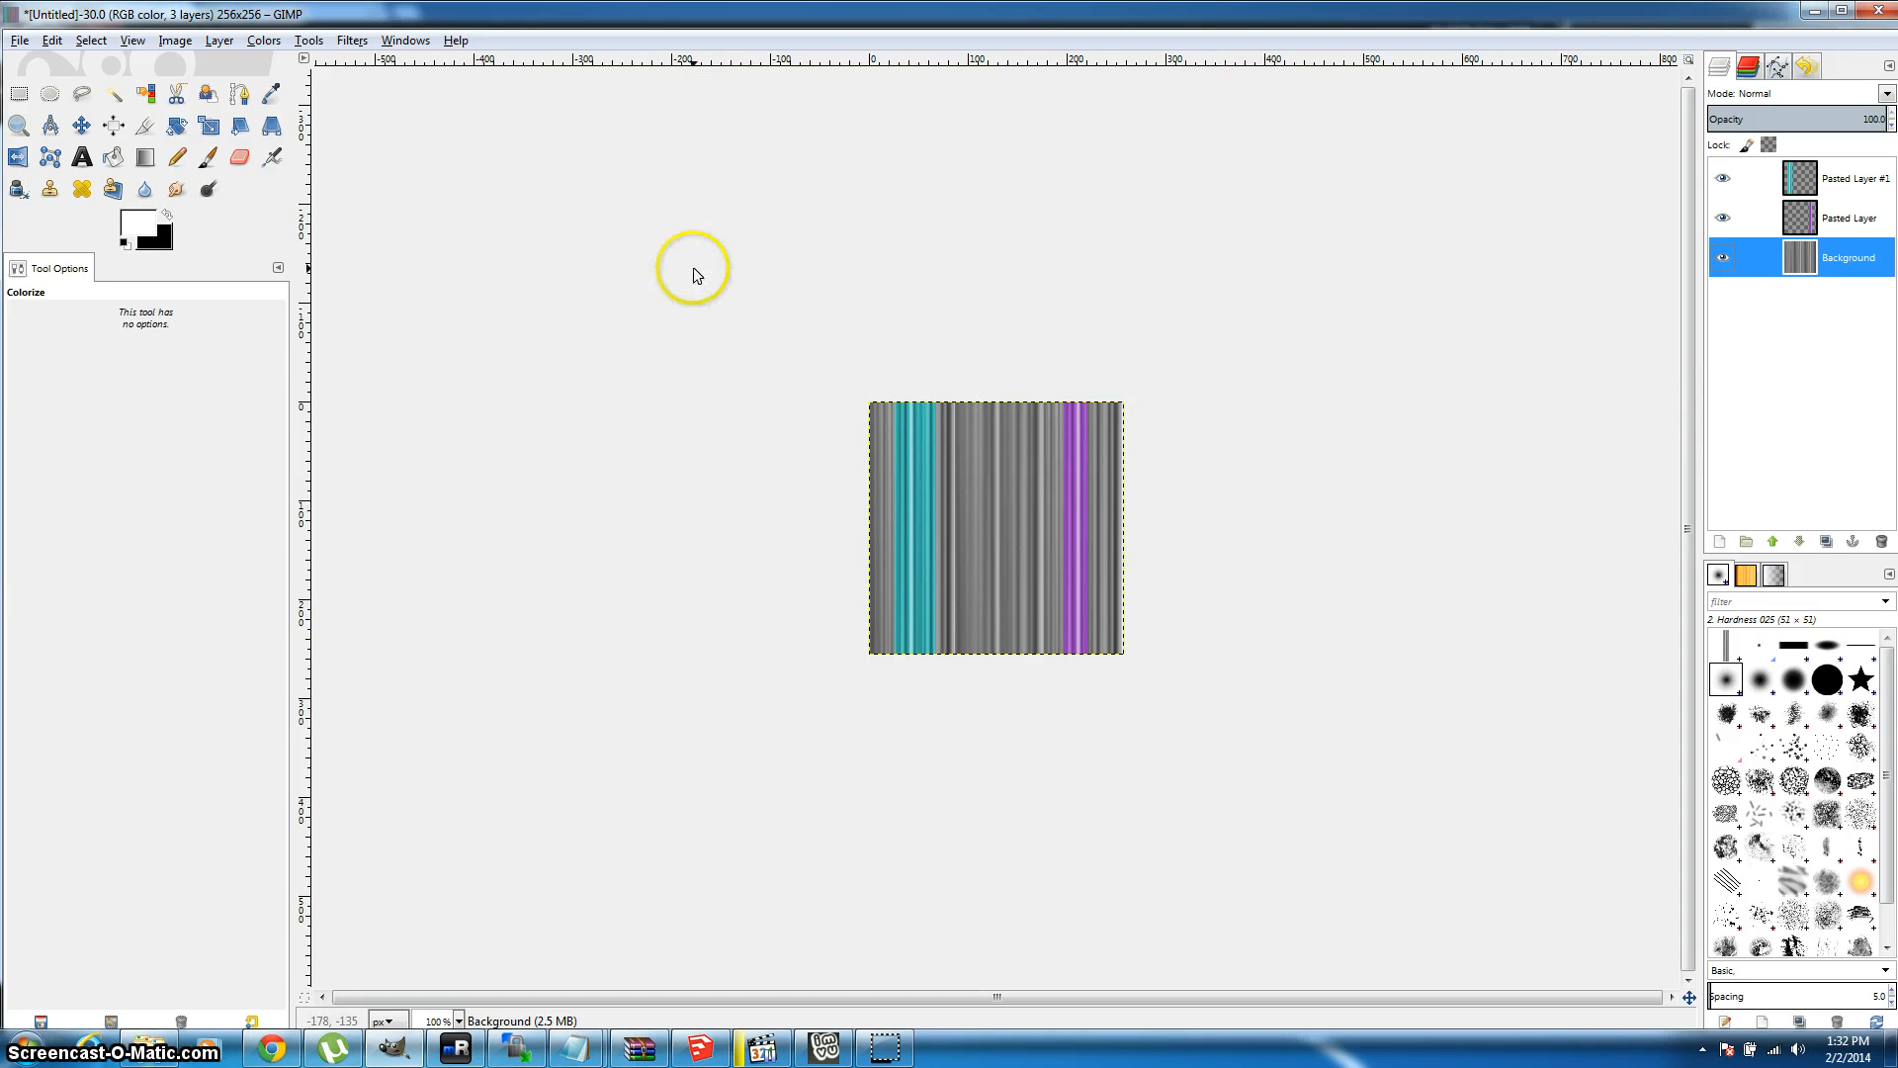
{"action": "left_click", "coordinate": [267, 42]}
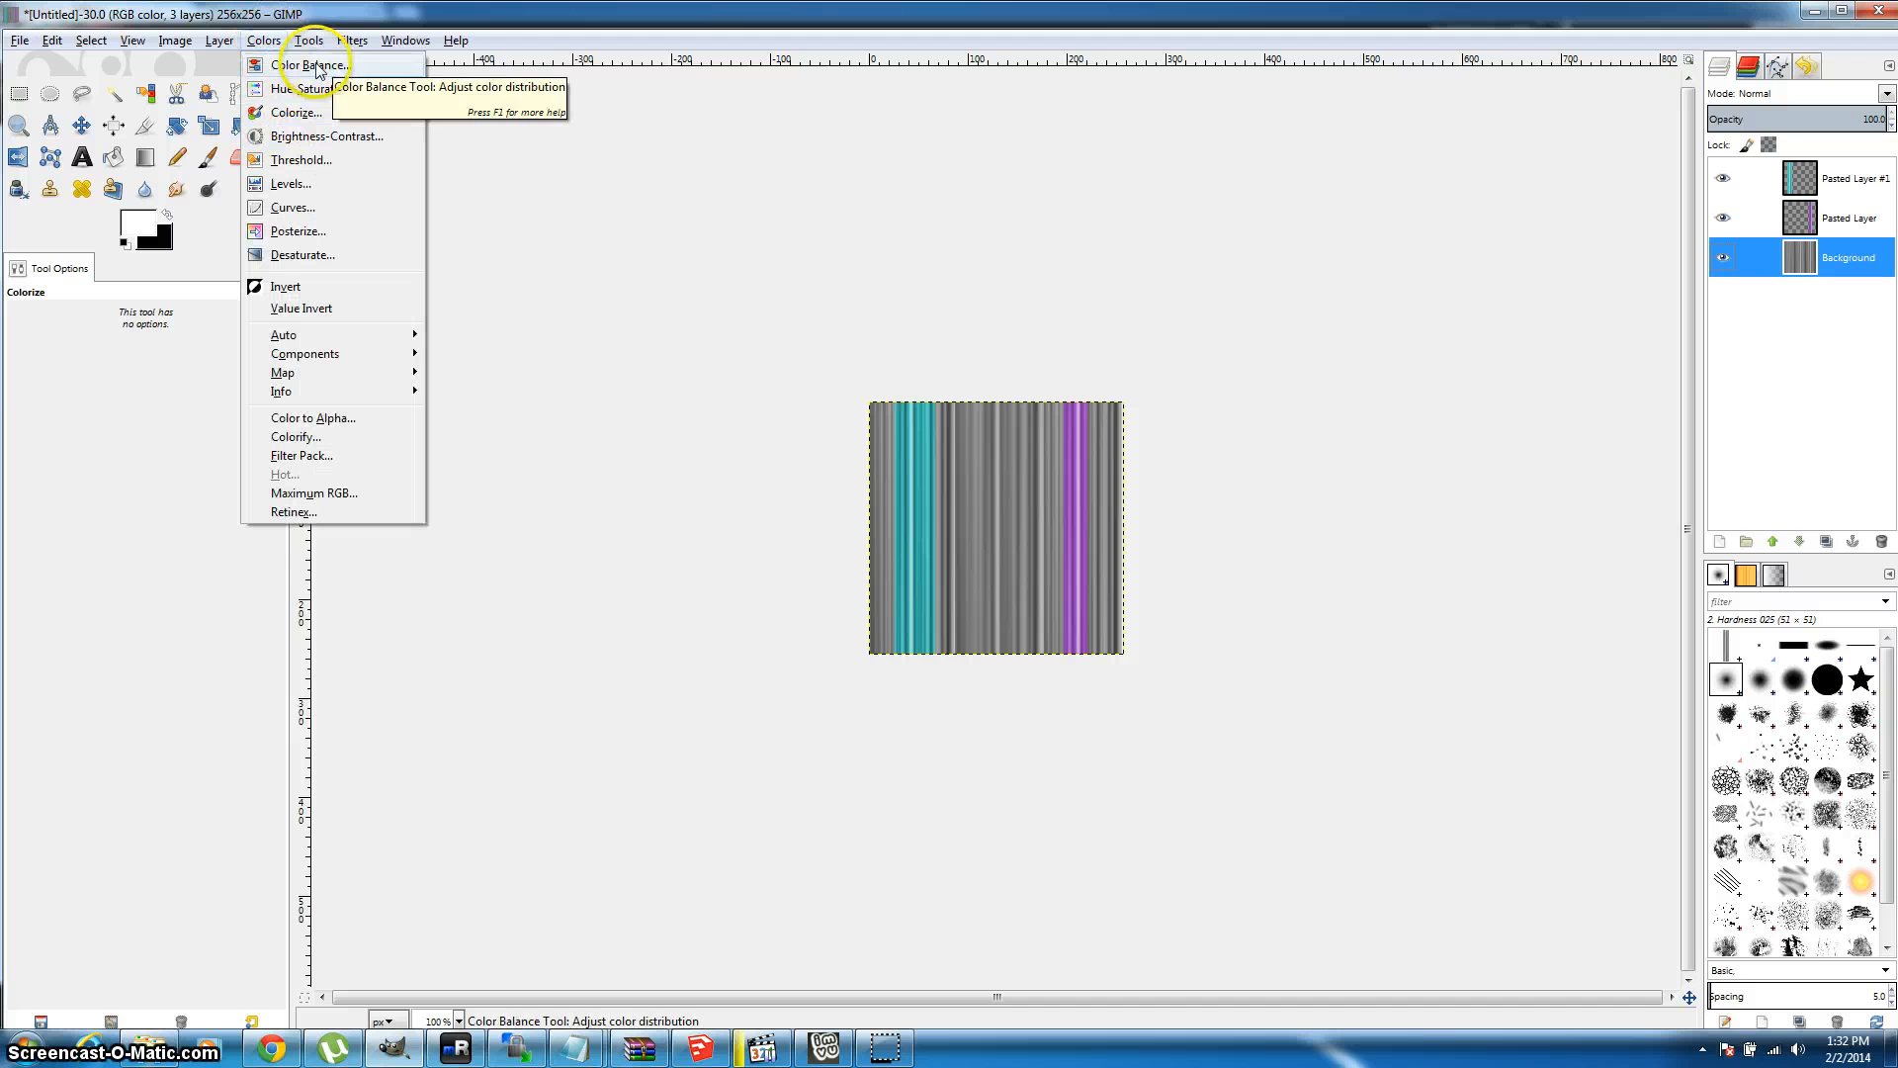
{"action": "left_click", "coordinate": [296, 113]}
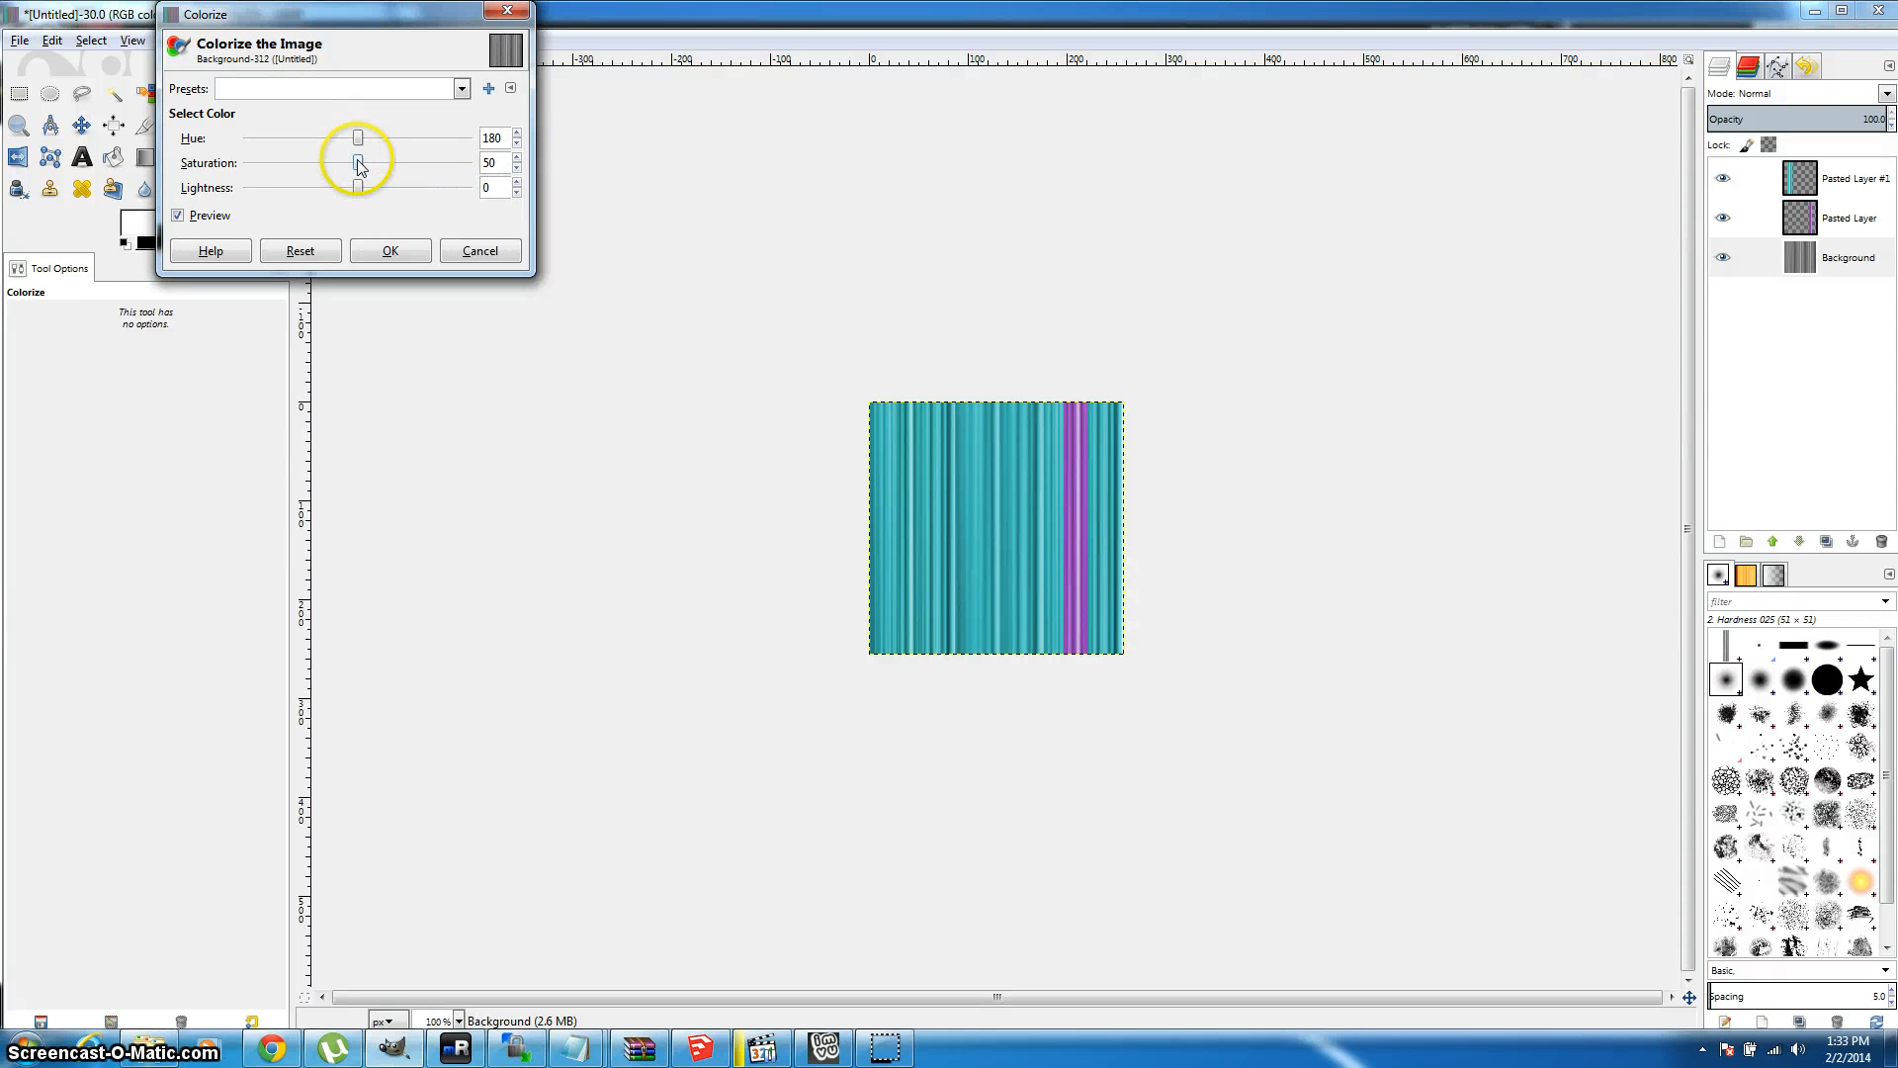
{"action": "left_click_drag", "start_coordinate": [358, 161], "coordinate": [282, 203]}
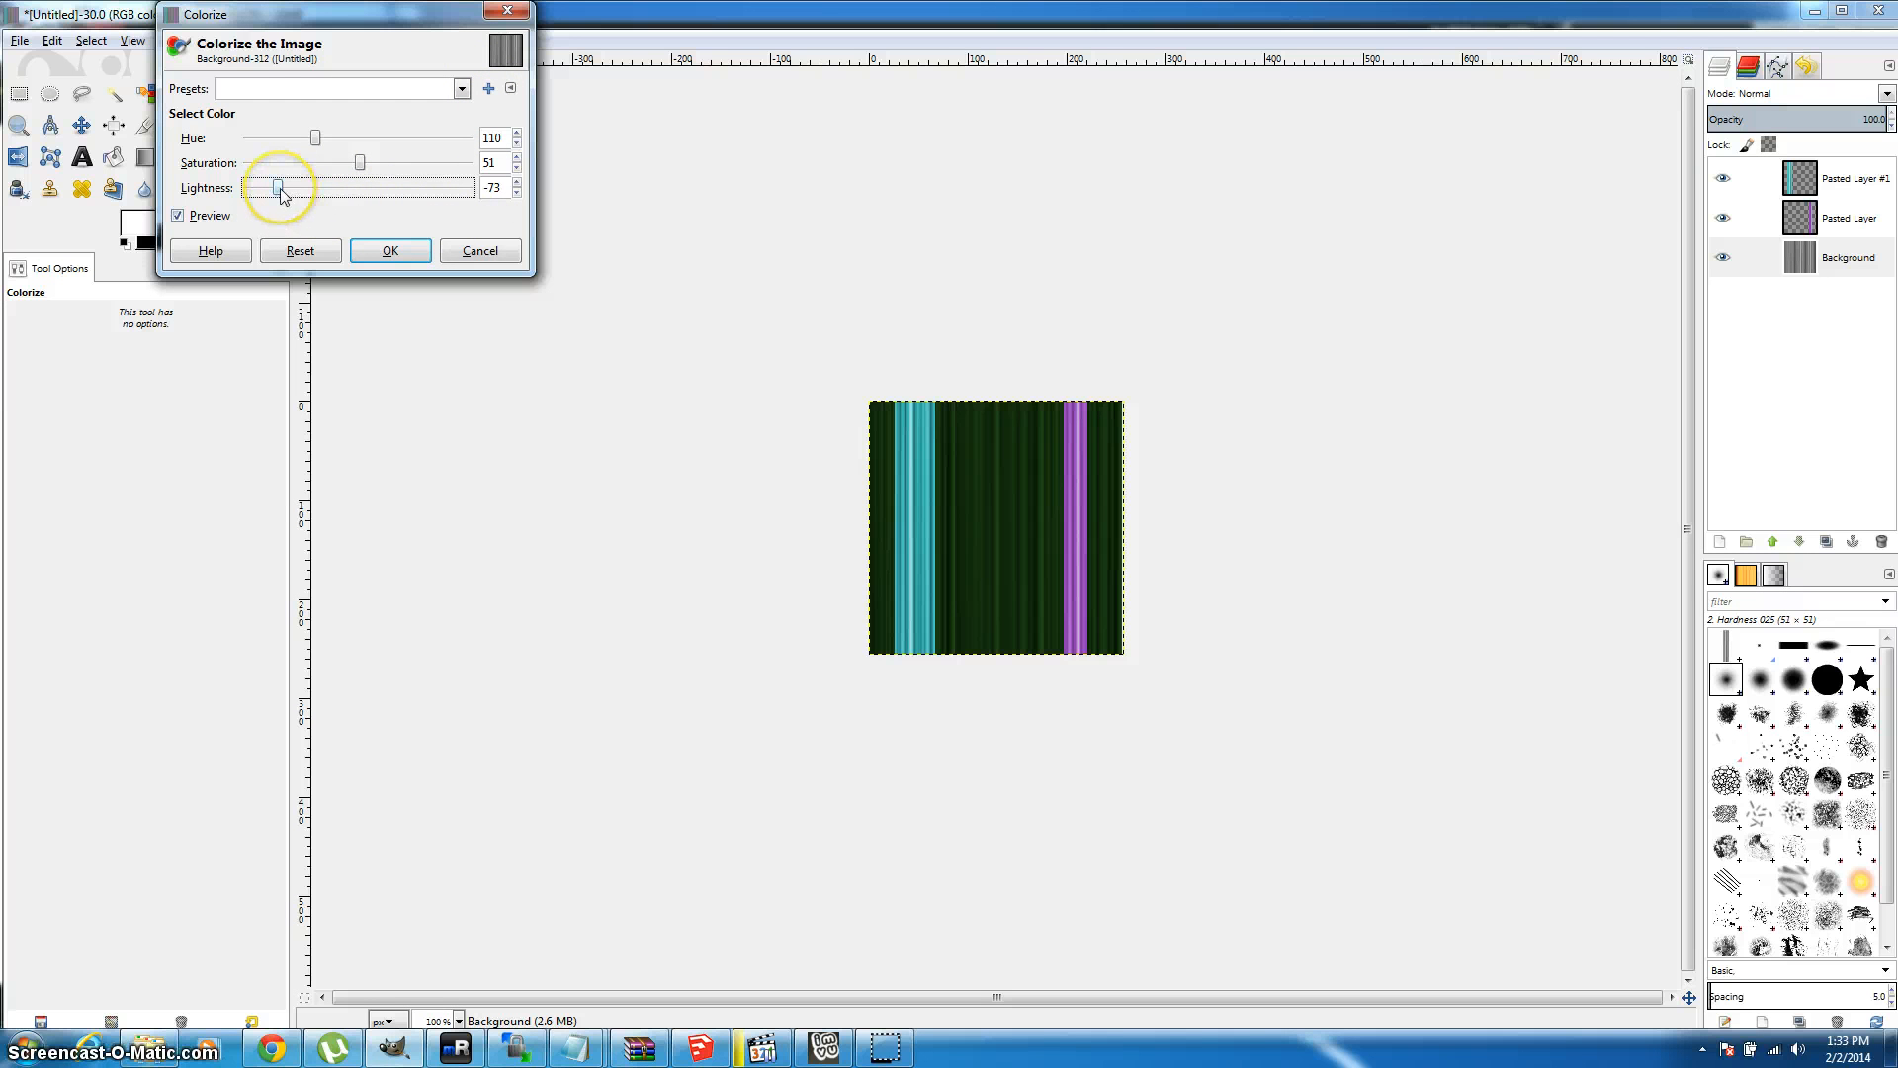
{"action": "left_click_drag", "start_coordinate": [281, 188], "coordinate": [284, 188]}
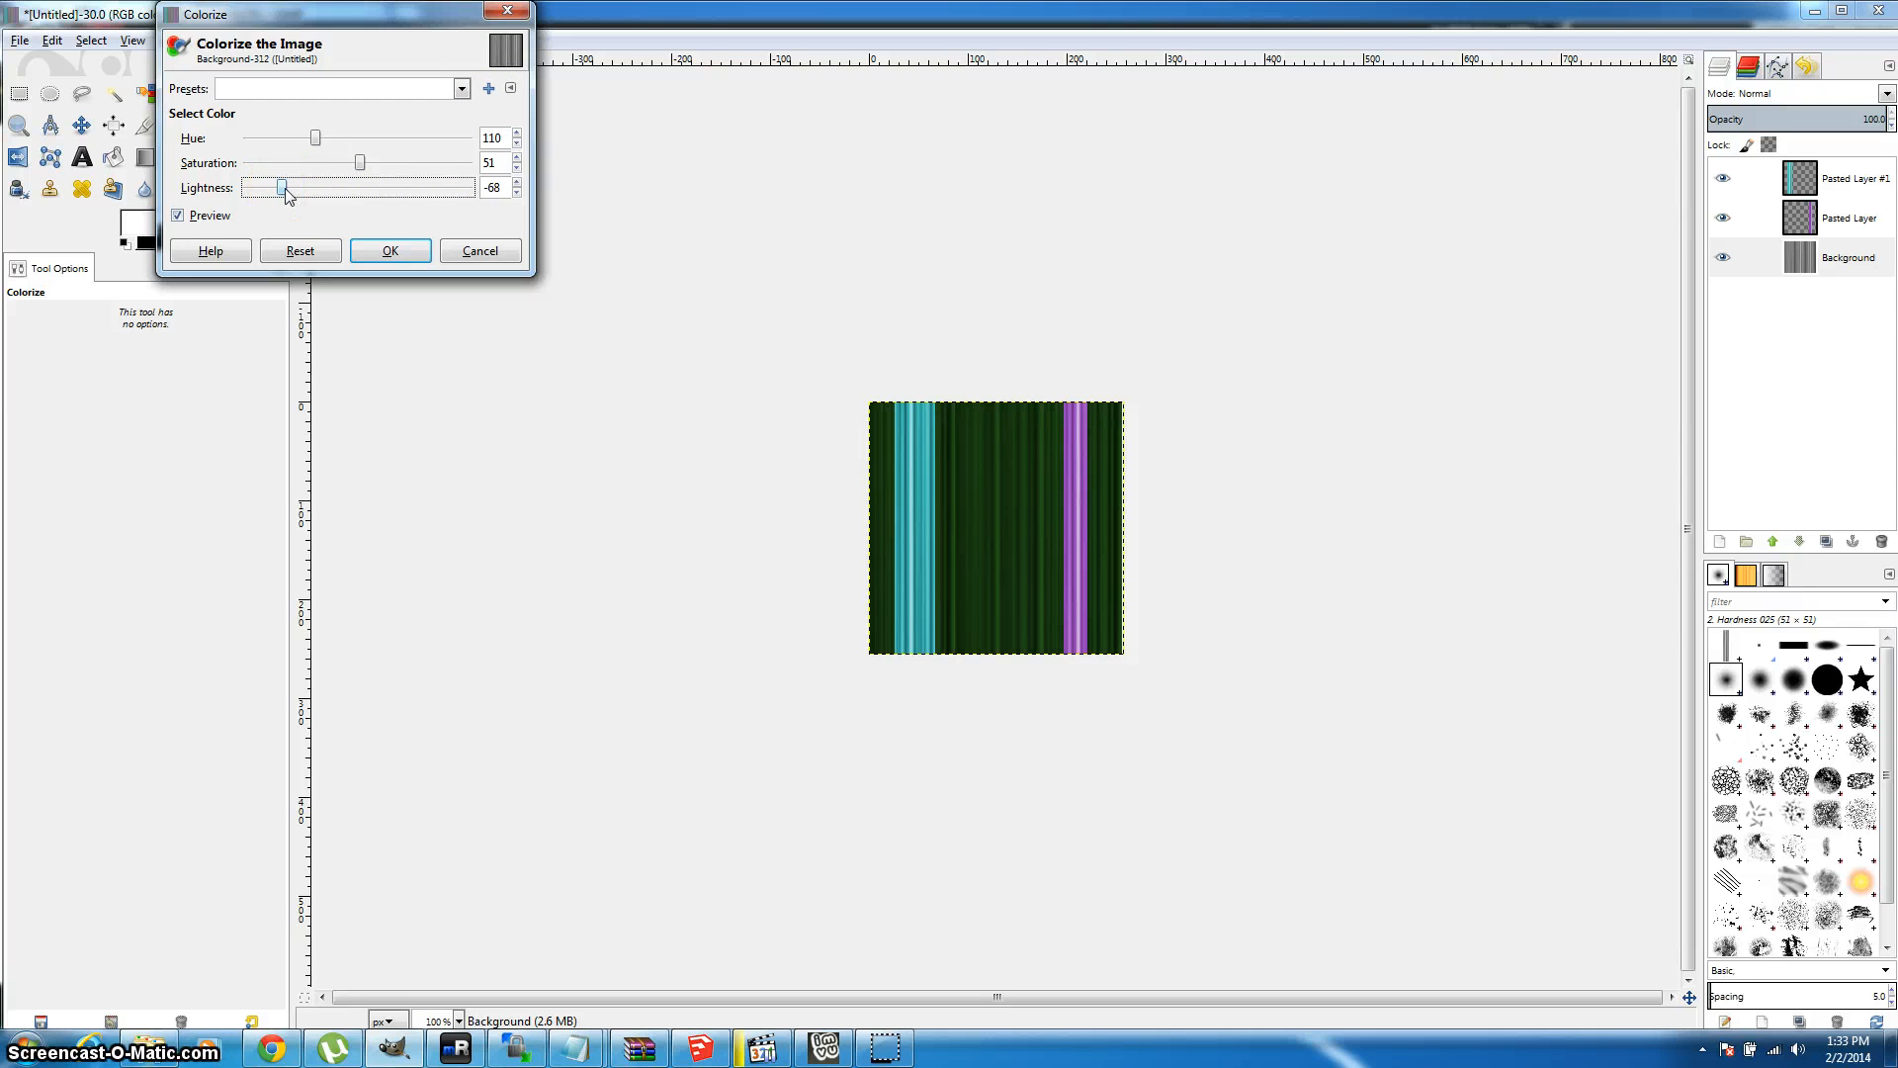
{"action": "left_click", "coordinate": [293, 188]}
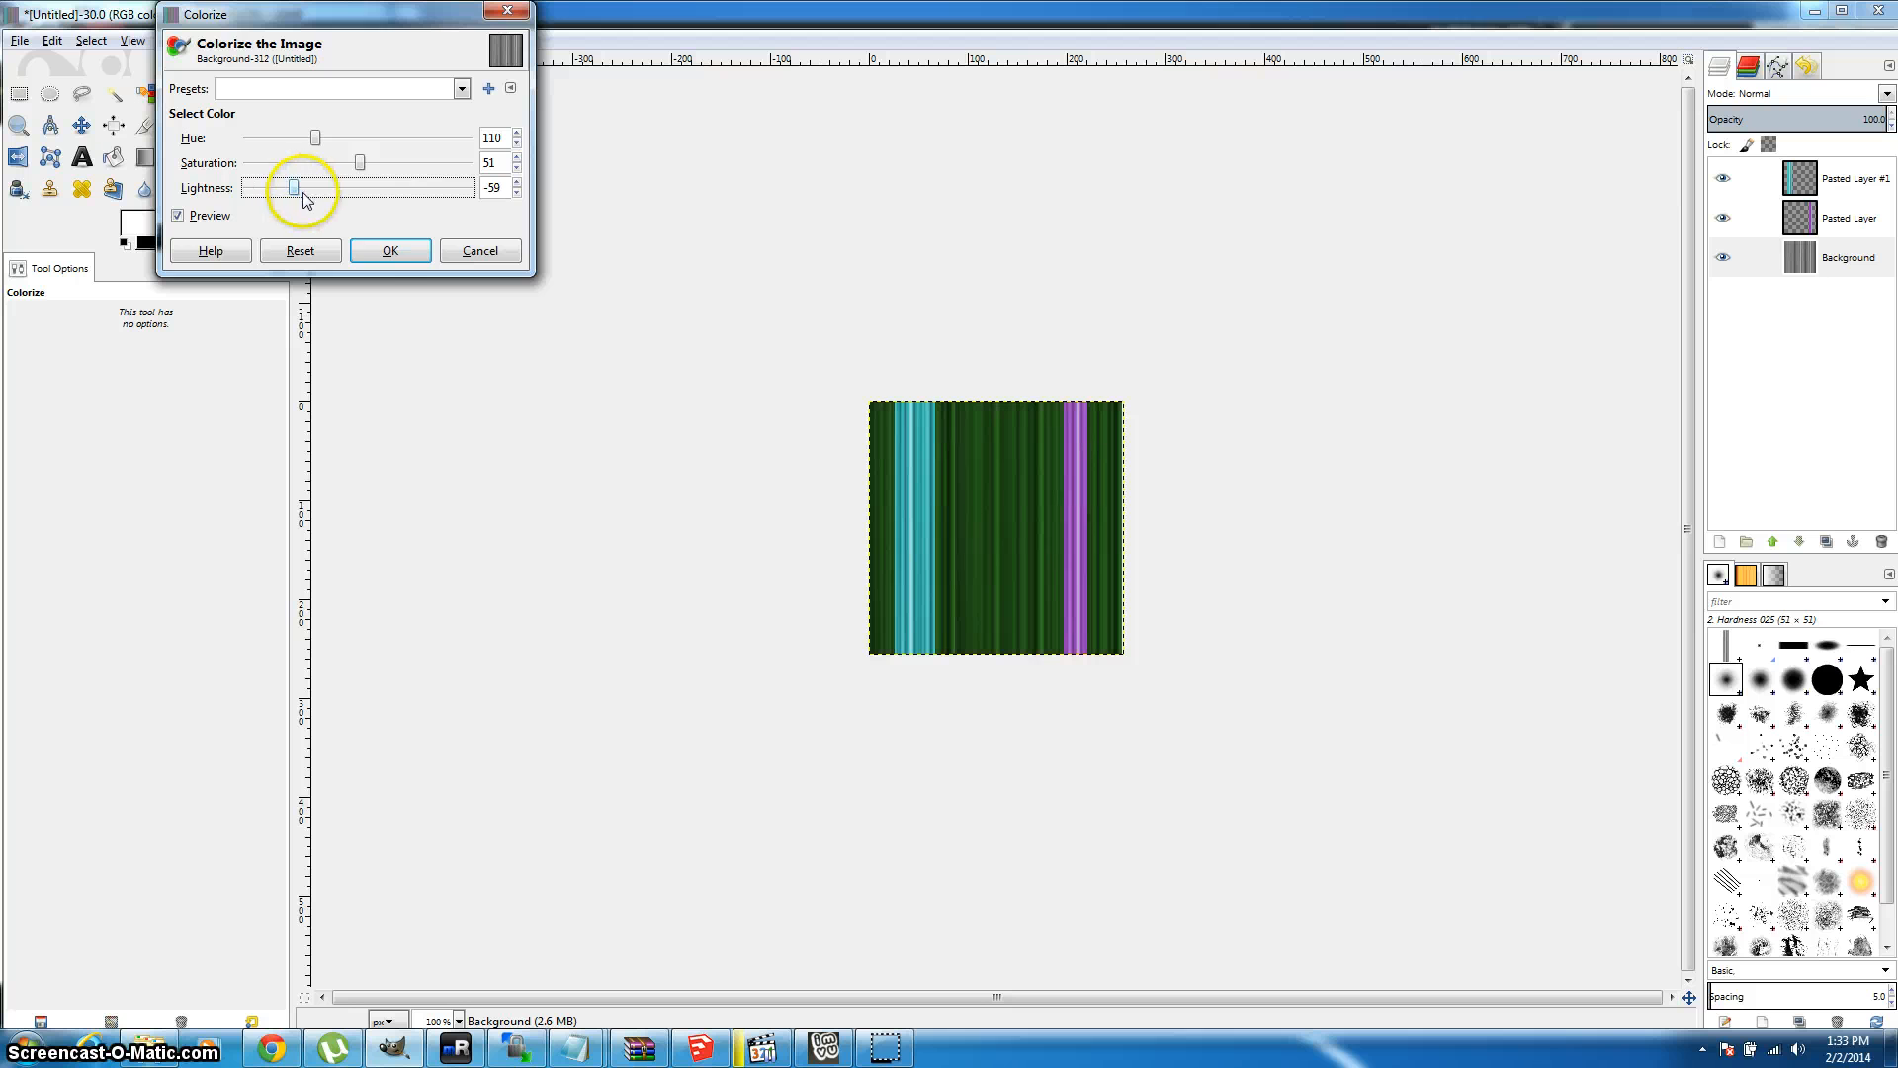
{"action": "left_click", "coordinate": [377, 254]}
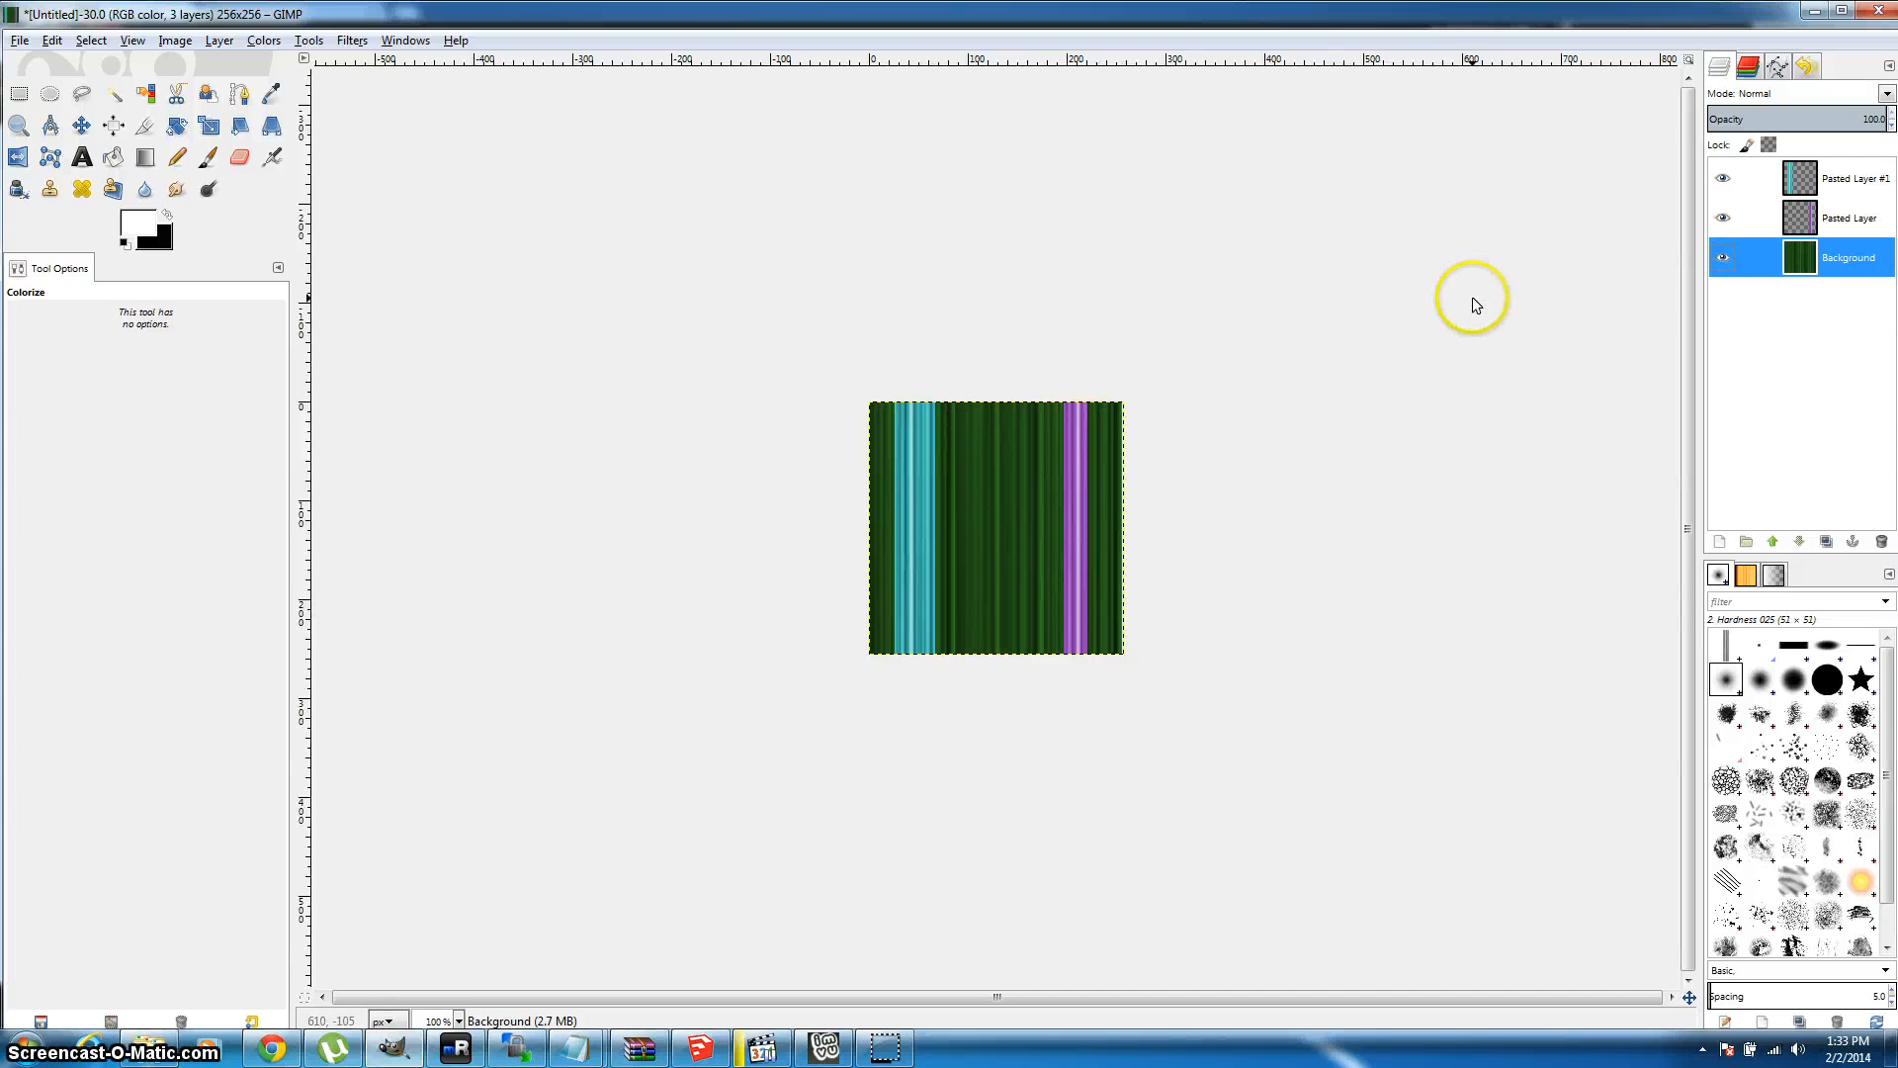
Step: Merge the two colored strip layers and the green Background into one layer, expanded as necessary
{"action": "right_click", "coordinate": [1863, 190]}
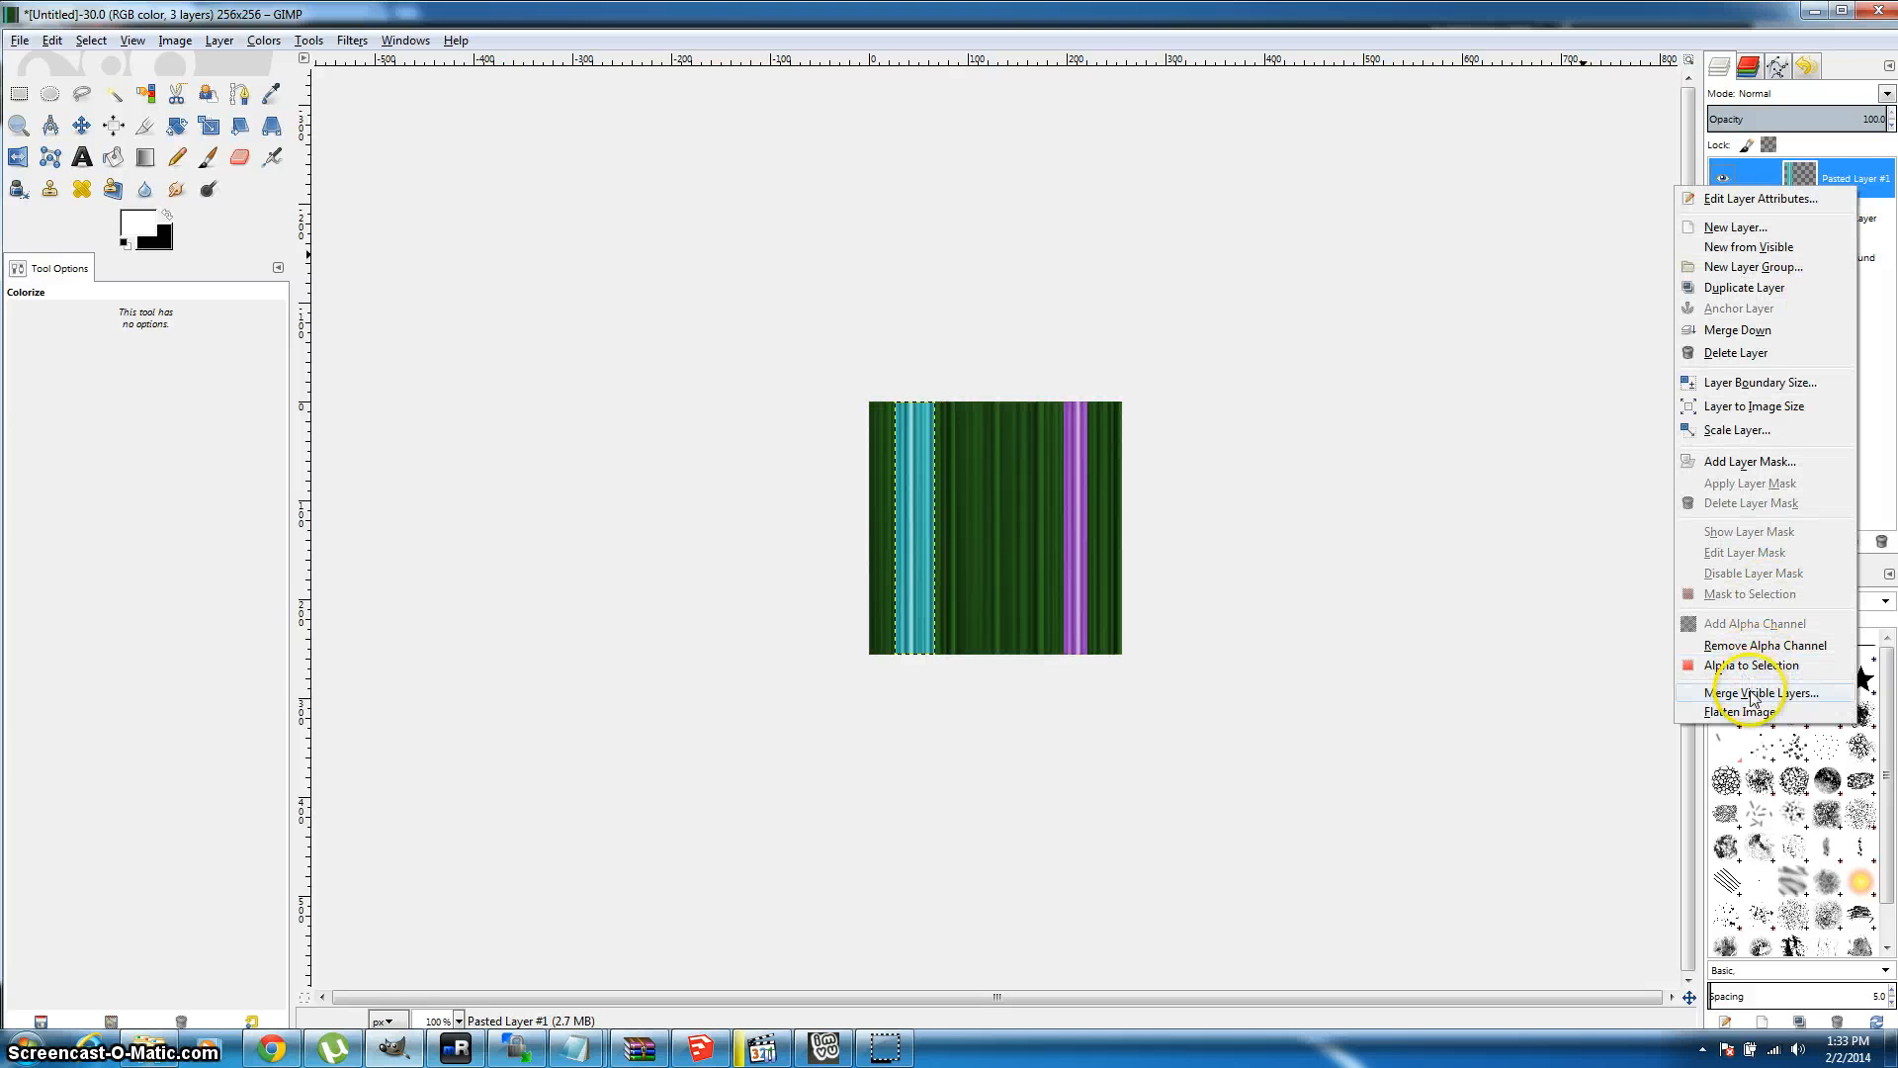
{"action": "left_click", "coordinate": [1753, 693]}
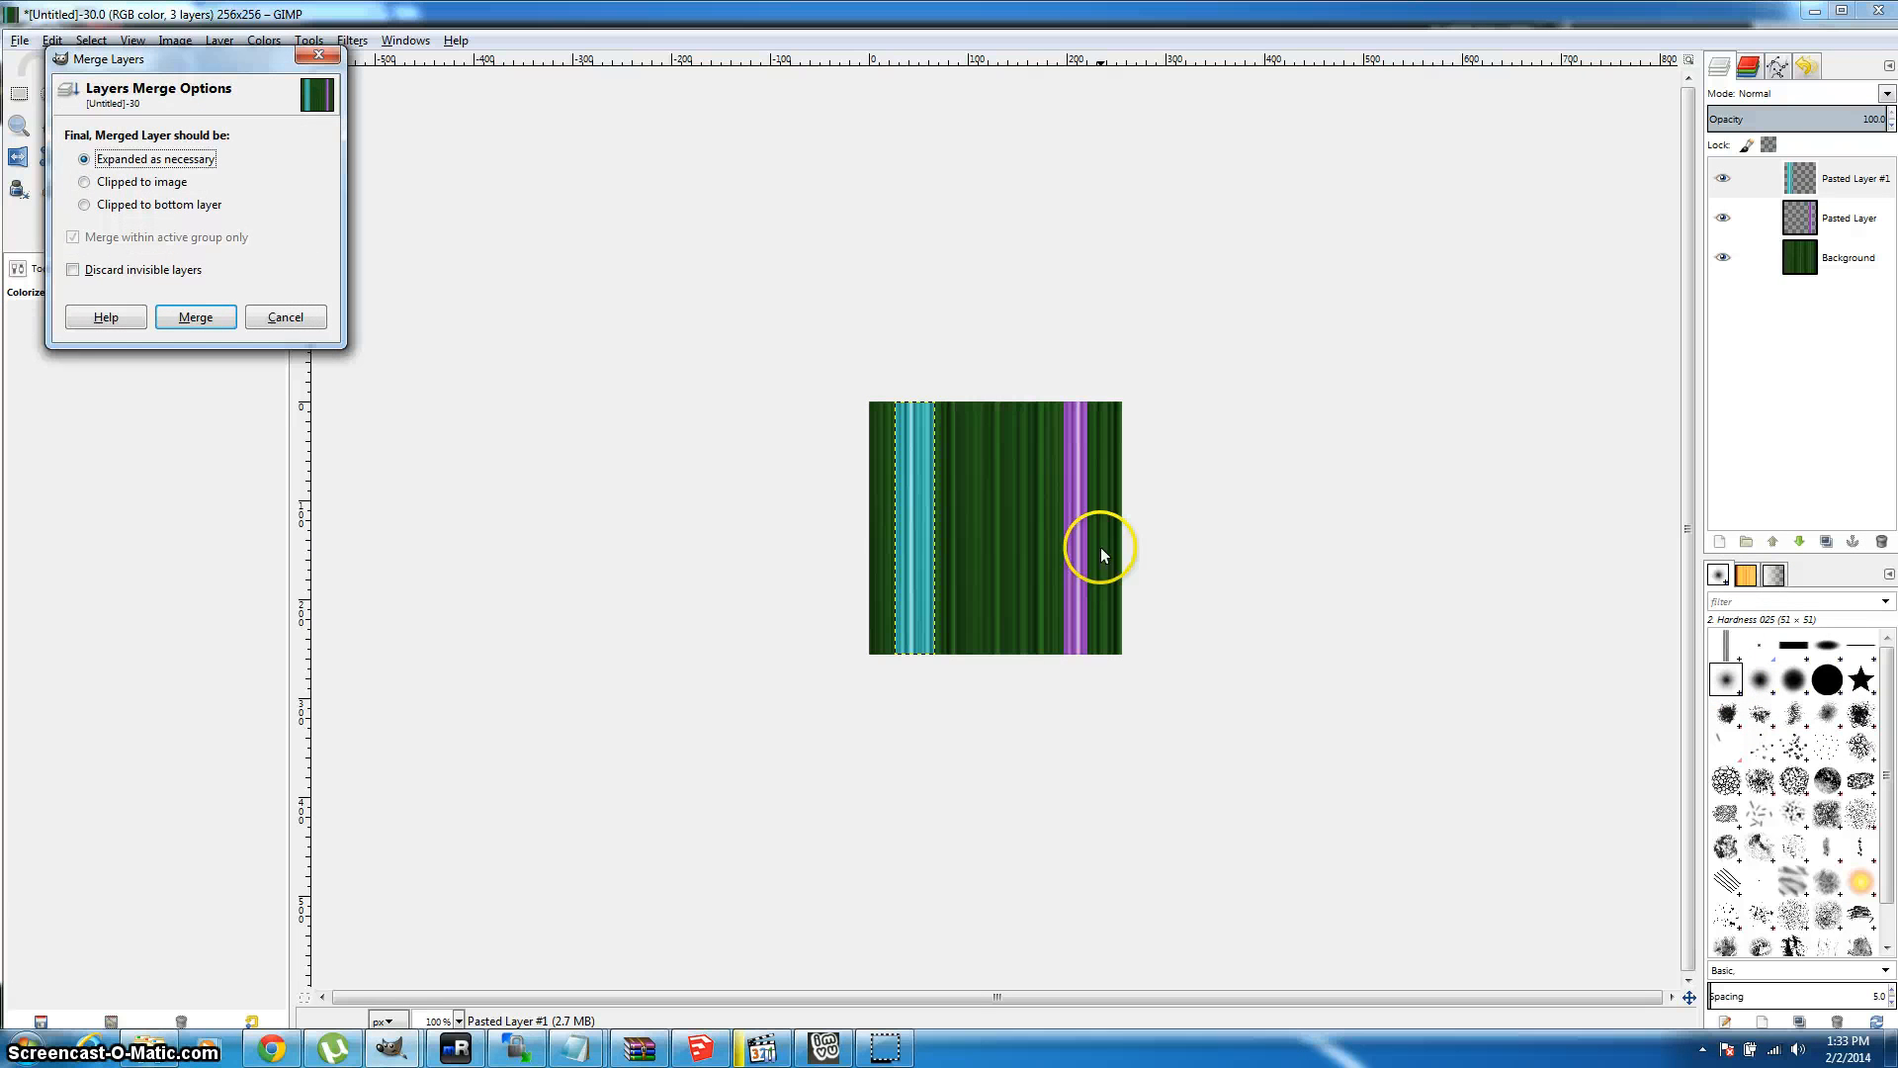
{"action": "left_click", "coordinate": [201, 317]}
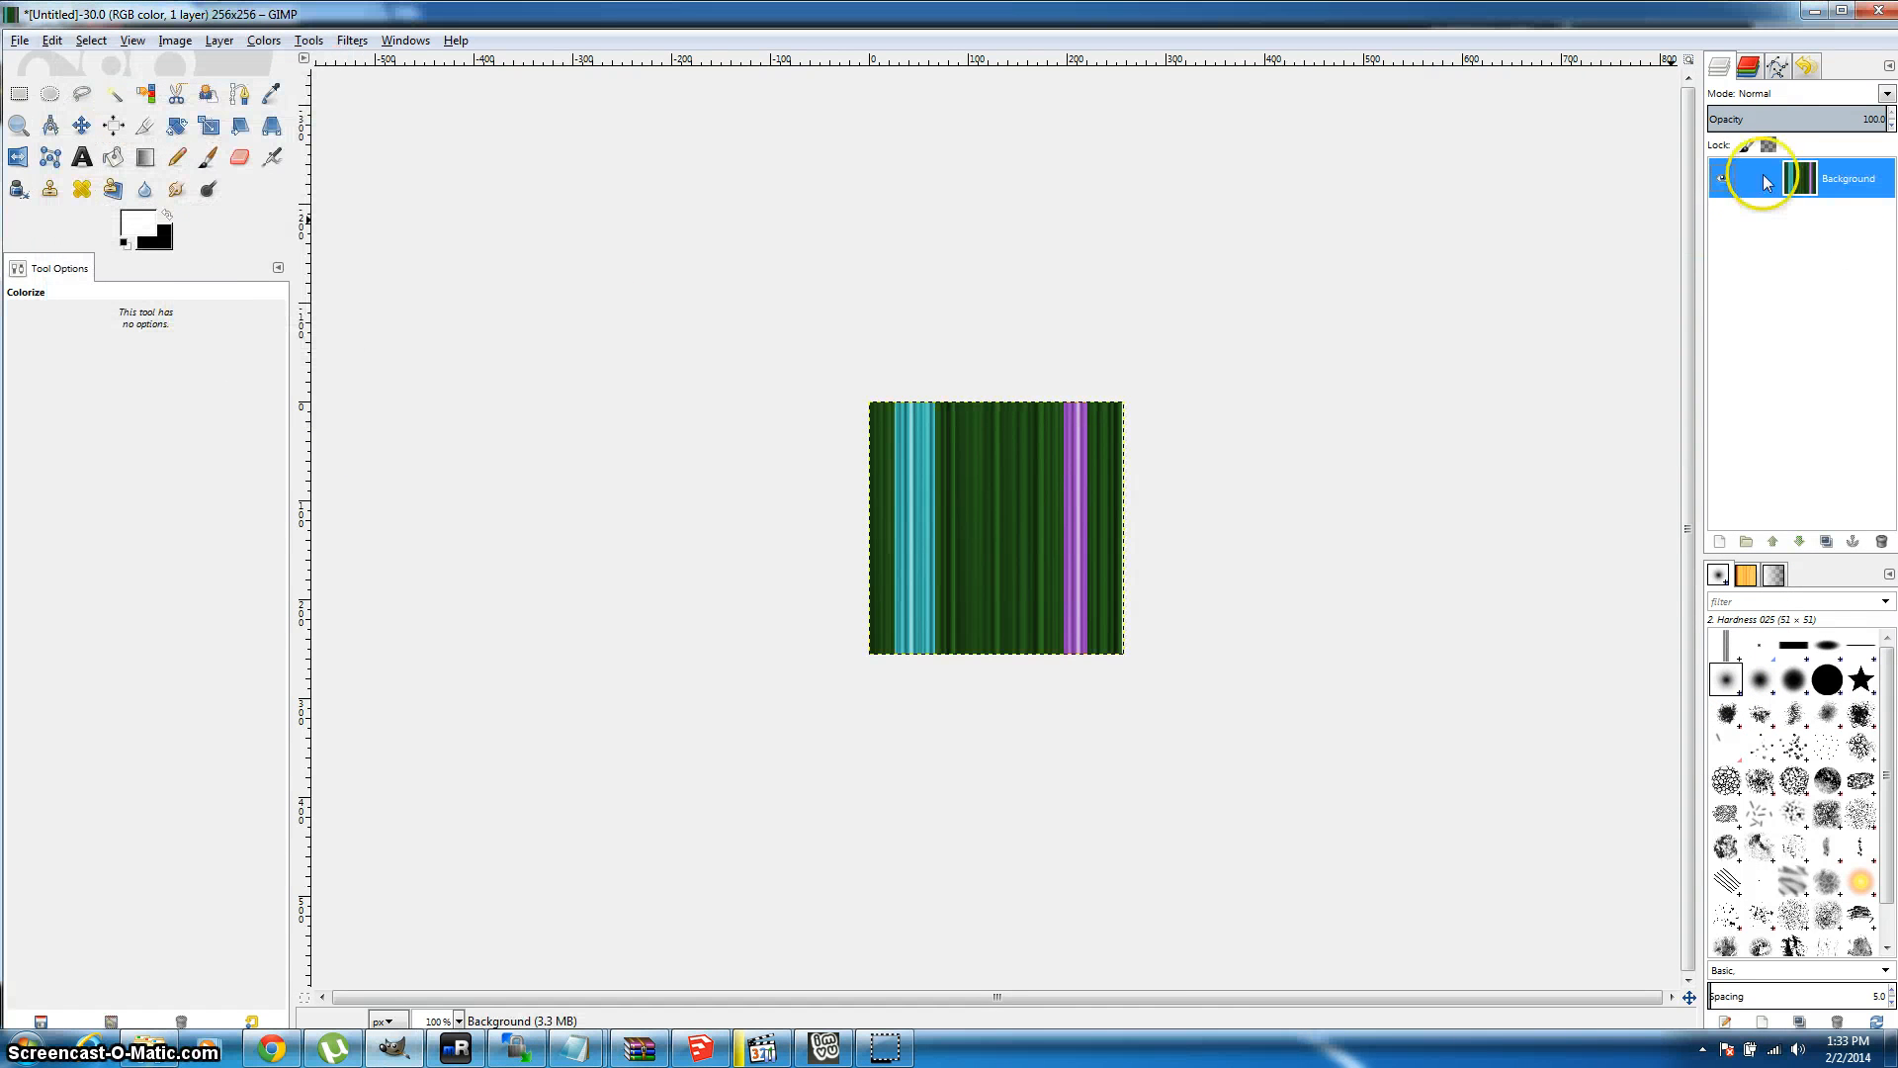
Step: Add two new transparent 256 × 256 px layers above the merged Background
{"action": "left_click", "coordinate": [1721, 542]}
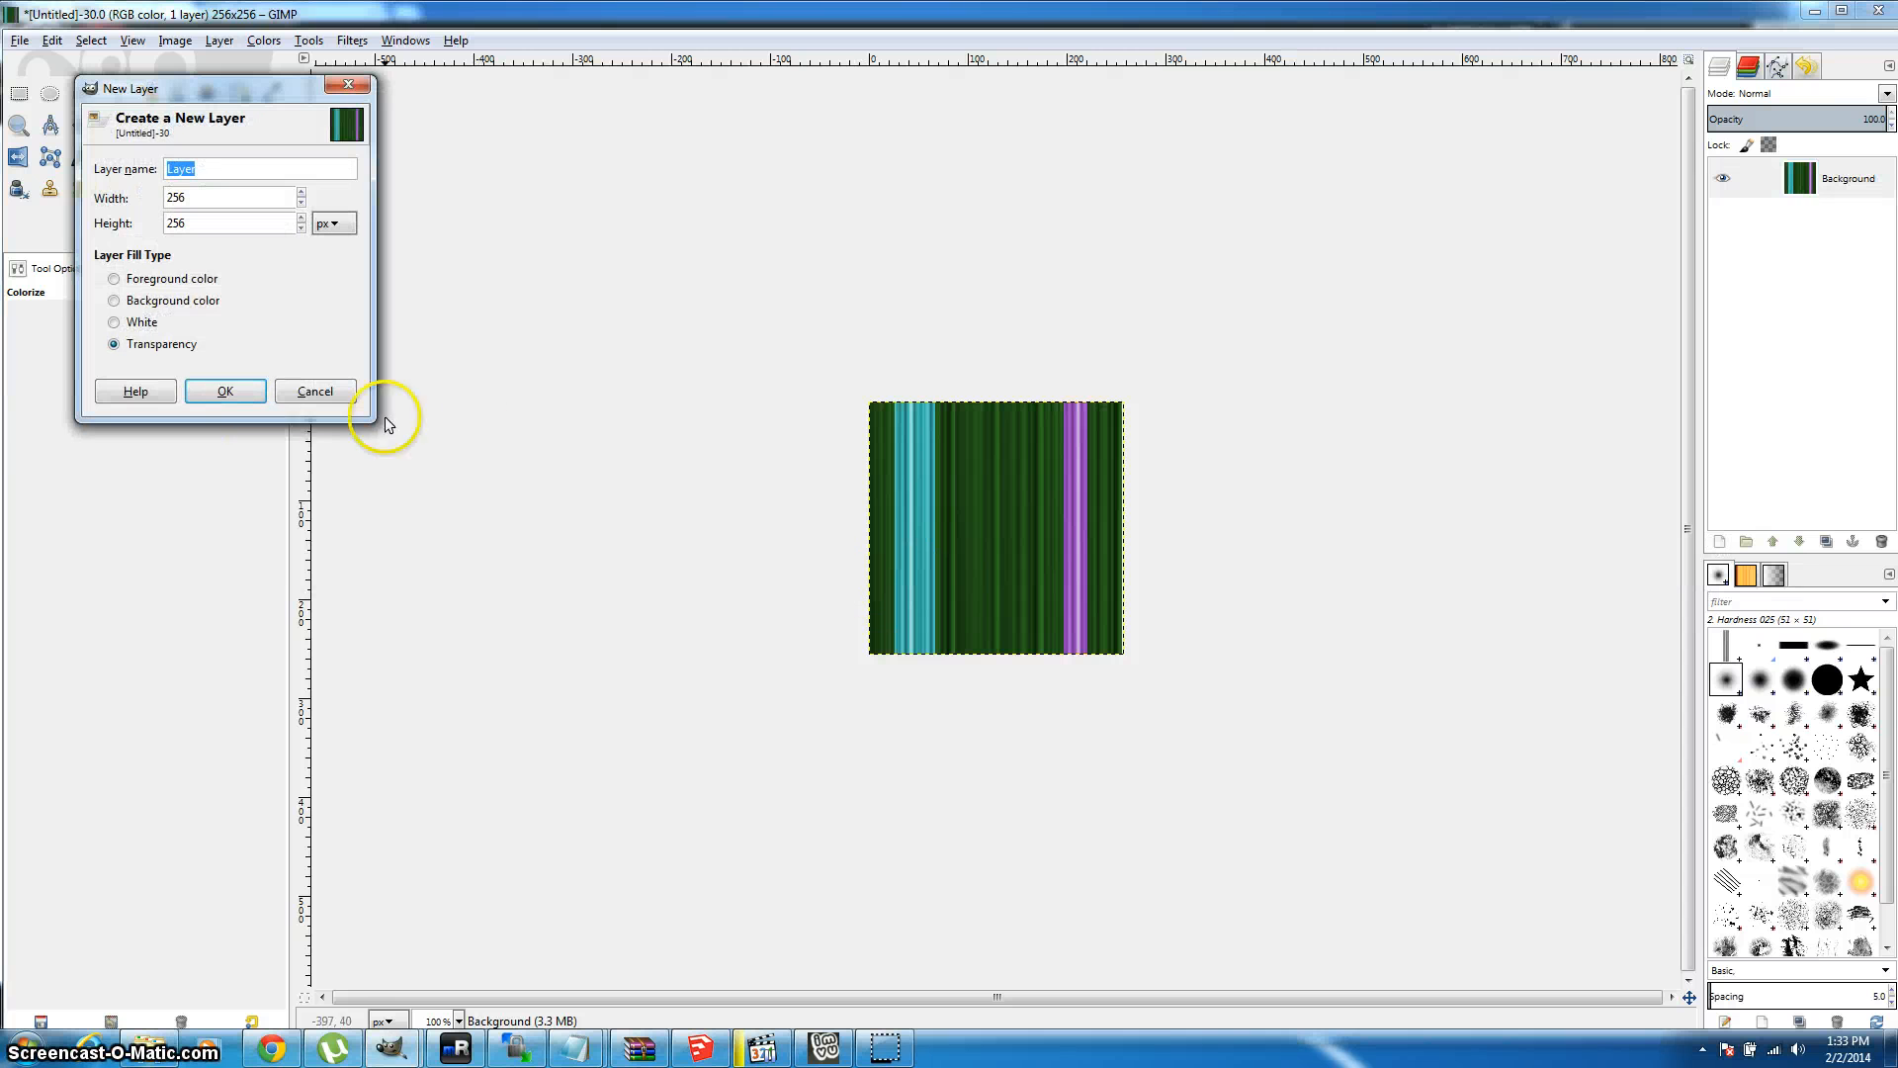
{"action": "left_click", "coordinate": [226, 390]}
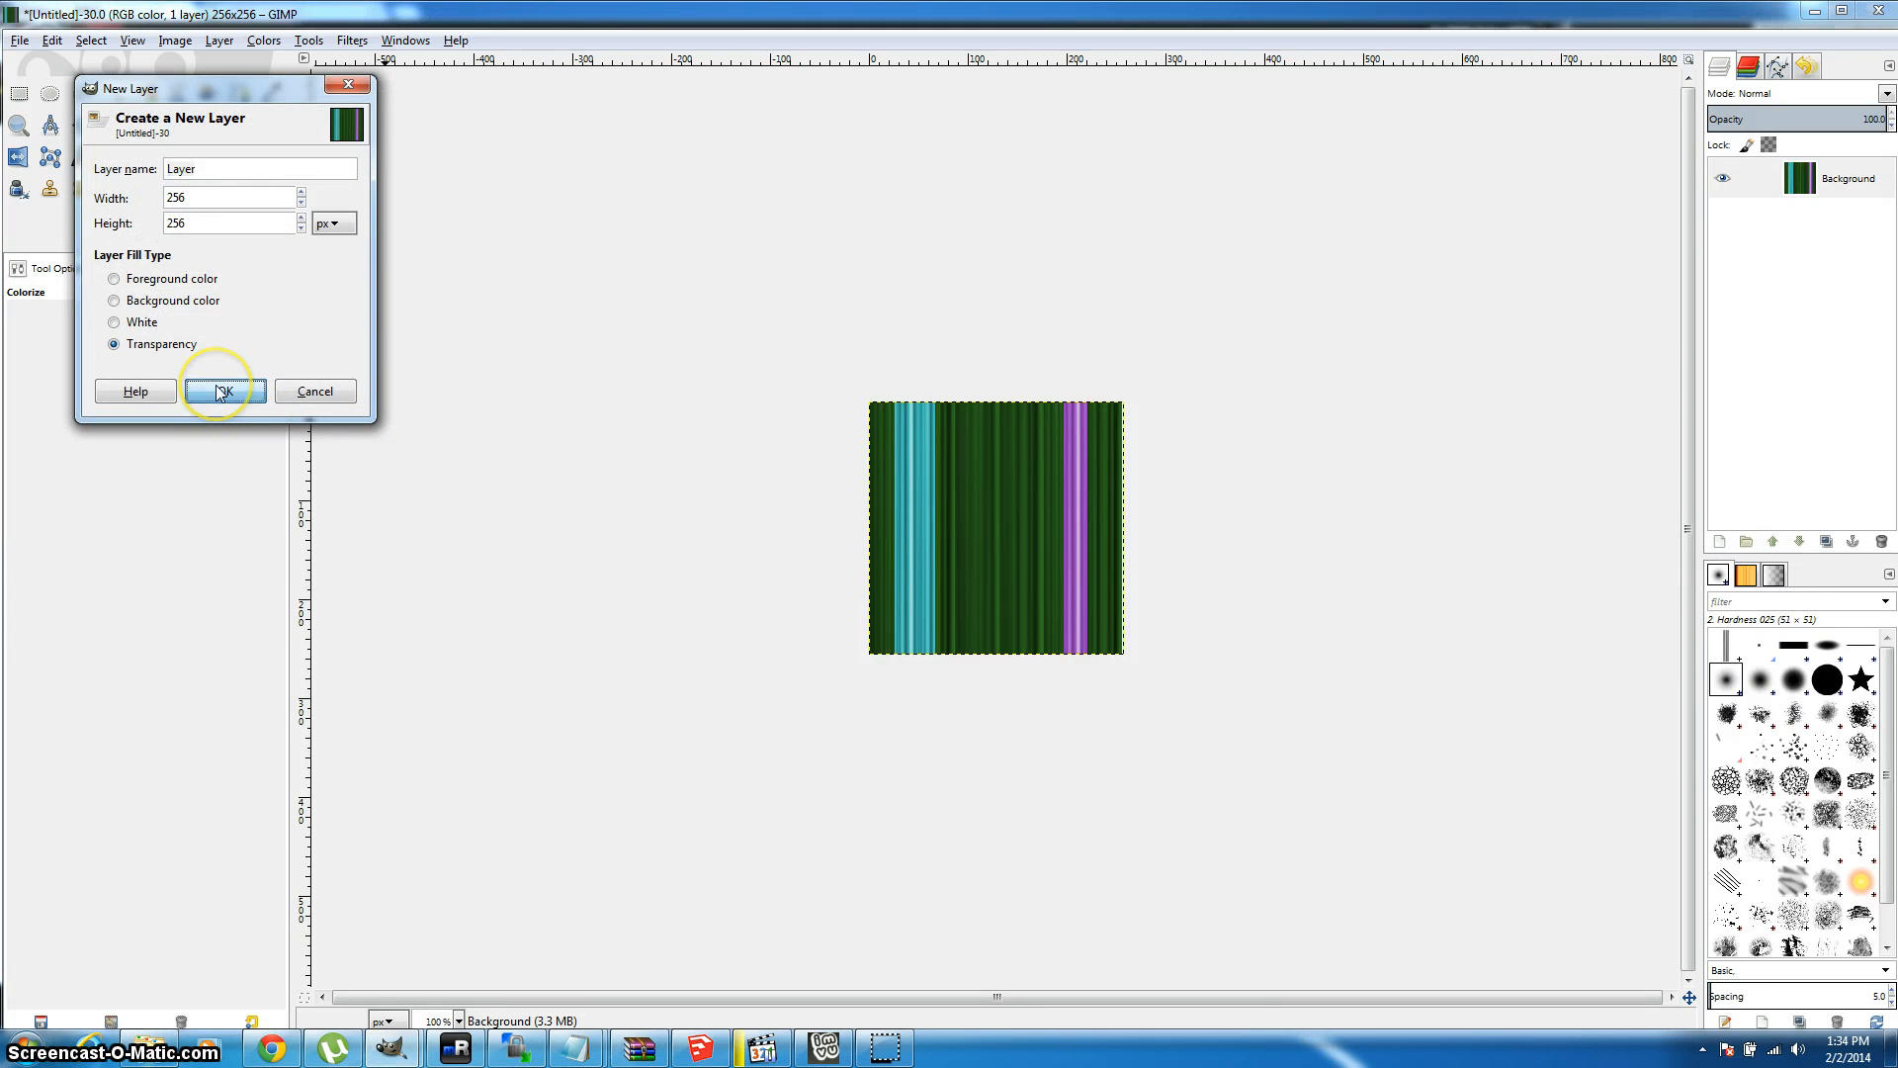
{"action": "left_click", "coordinate": [1721, 542]}
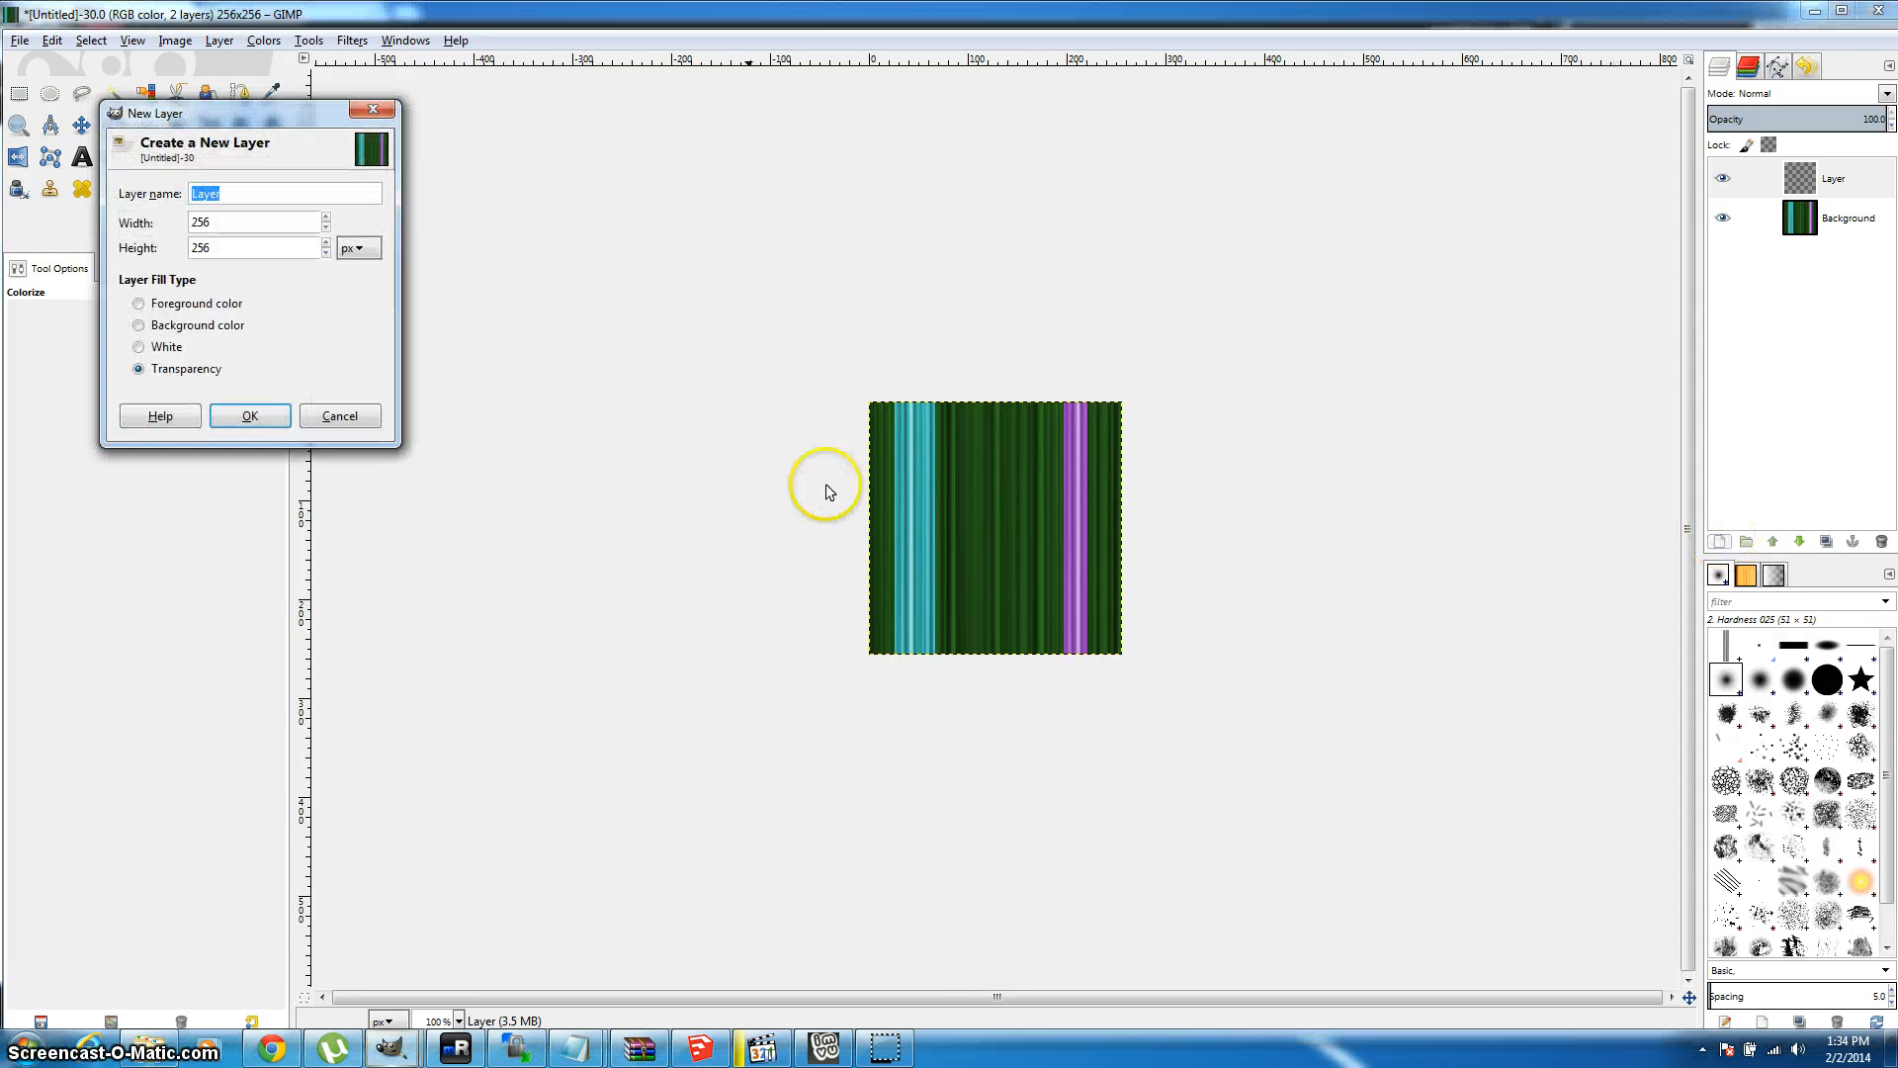
{"action": "left_click", "coordinate": [249, 416]}
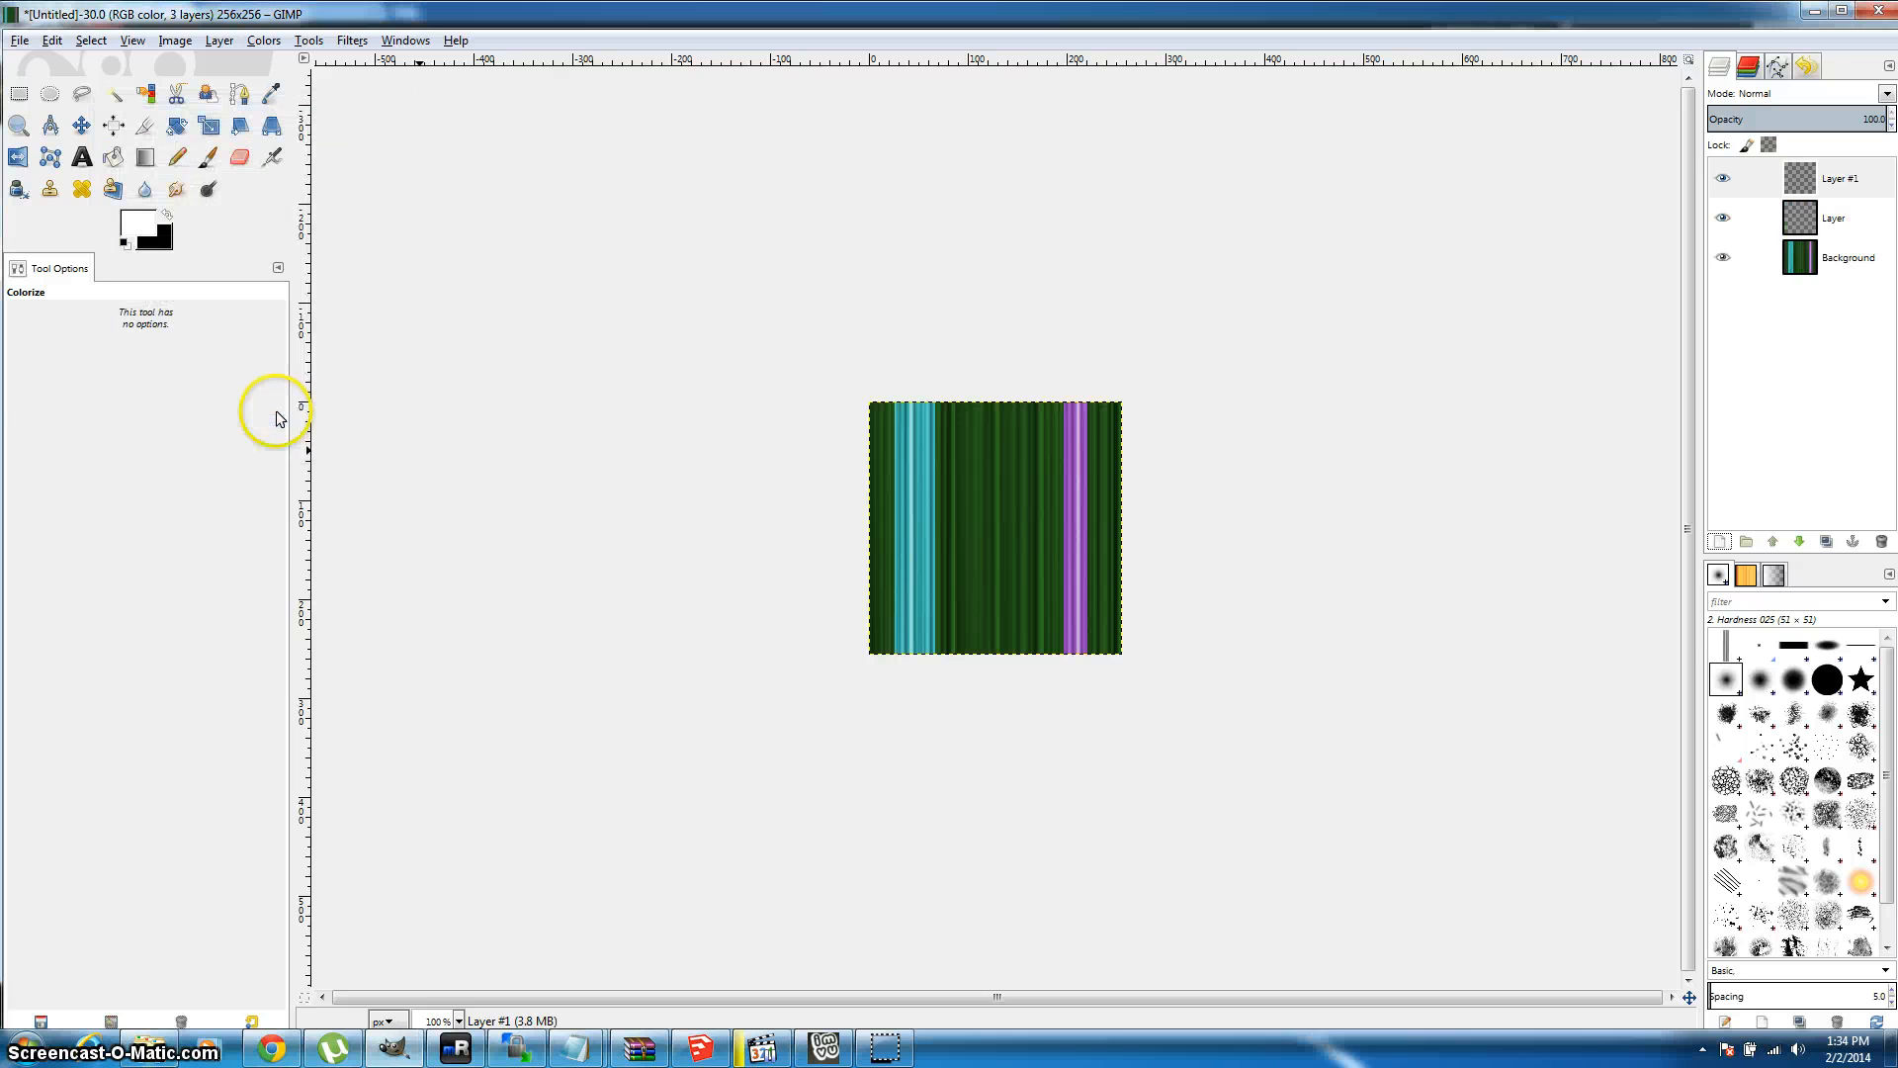
Step: Set up the Blend tool with the FG to Transparent gradient and Bi-linear shape
{"action": "left_click", "coordinate": [142, 162]}
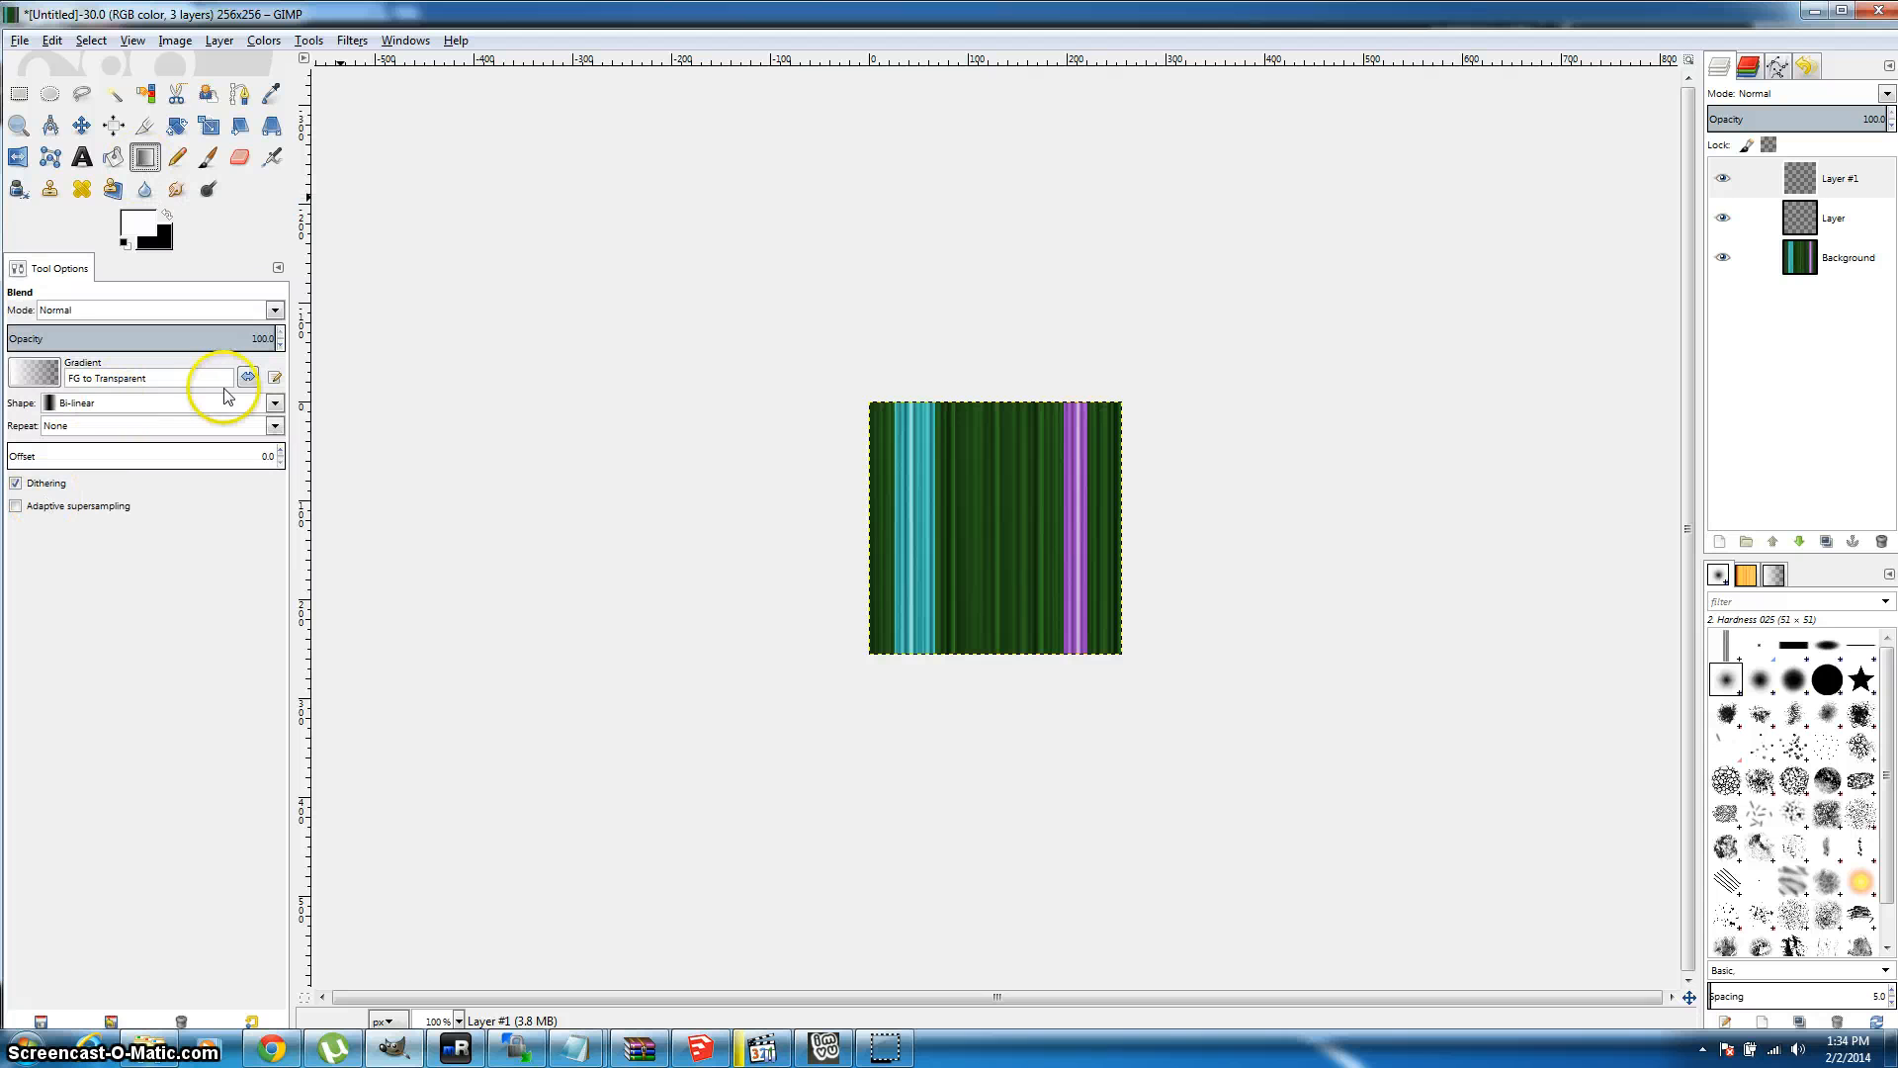
{"action": "left_click", "coordinate": [30, 372]}
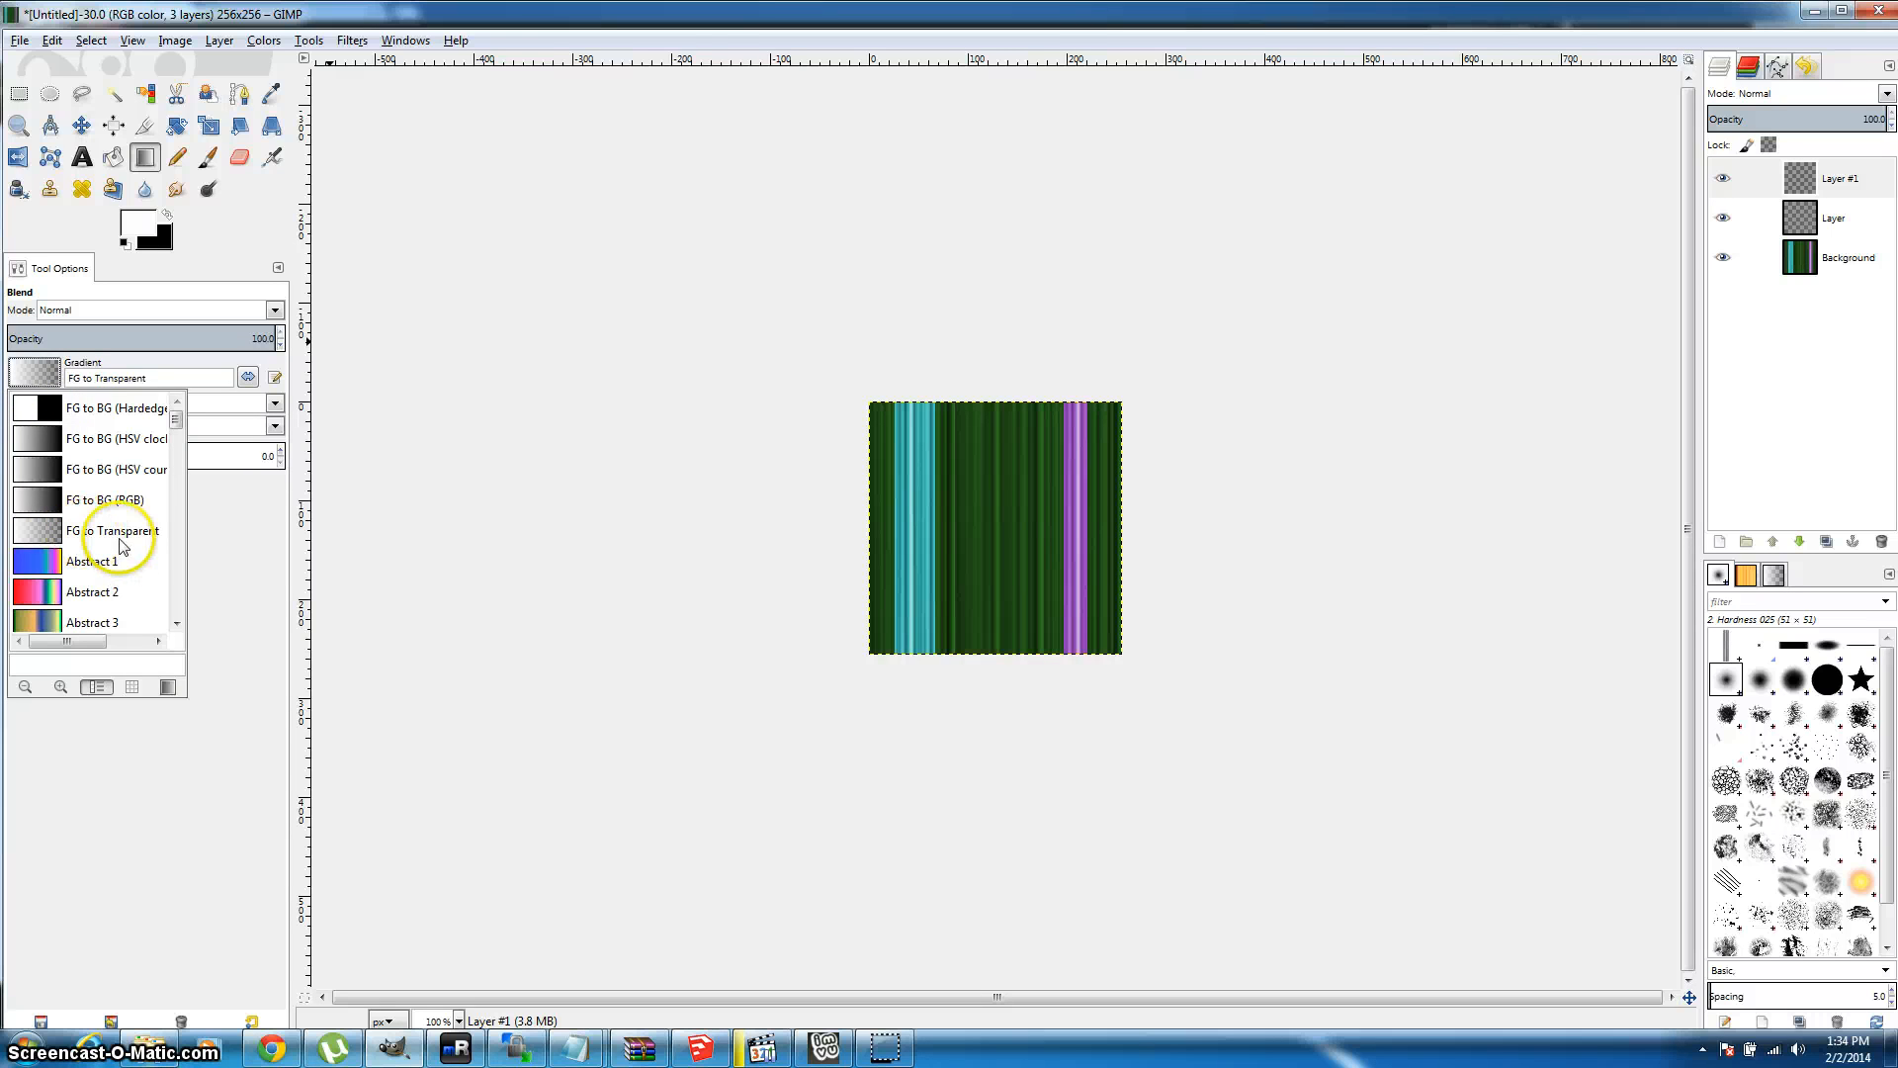
{"action": "left_click", "coordinate": [230, 531]}
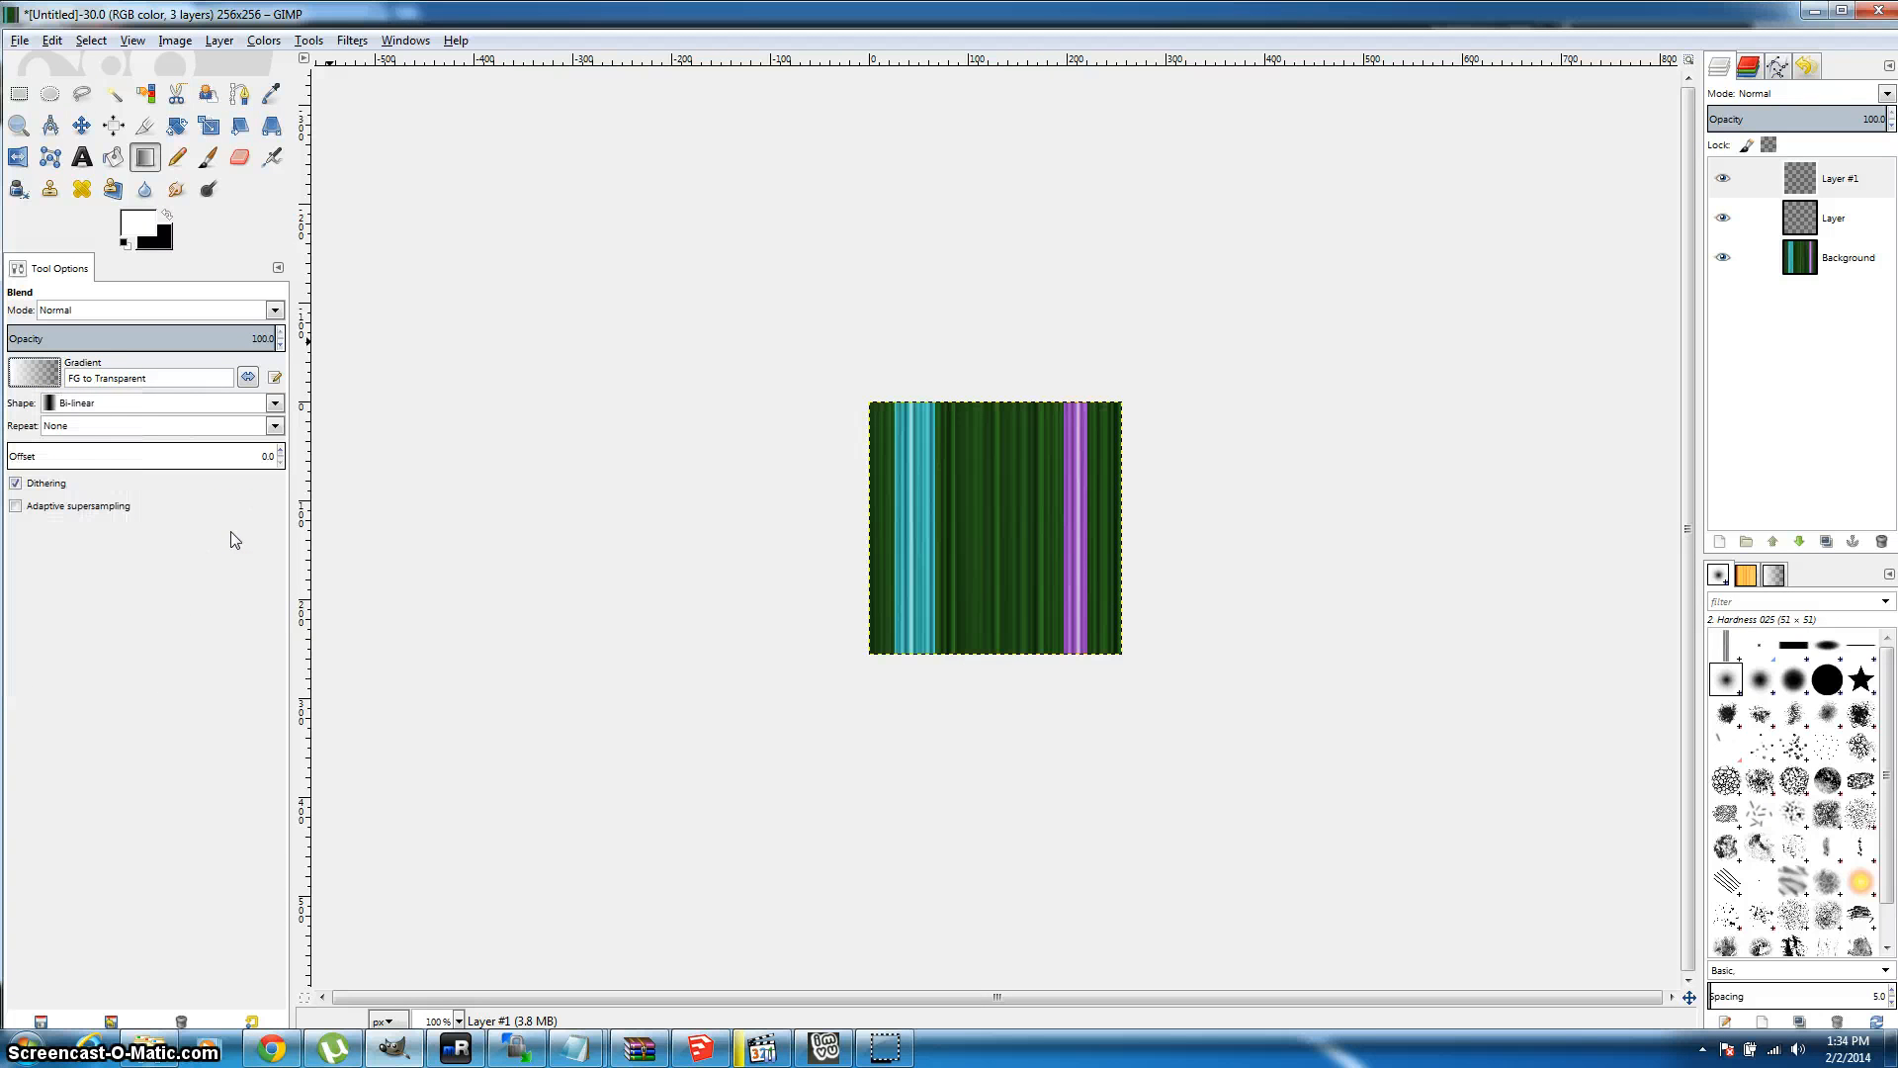
{"action": "left_click", "coordinate": [63, 408]}
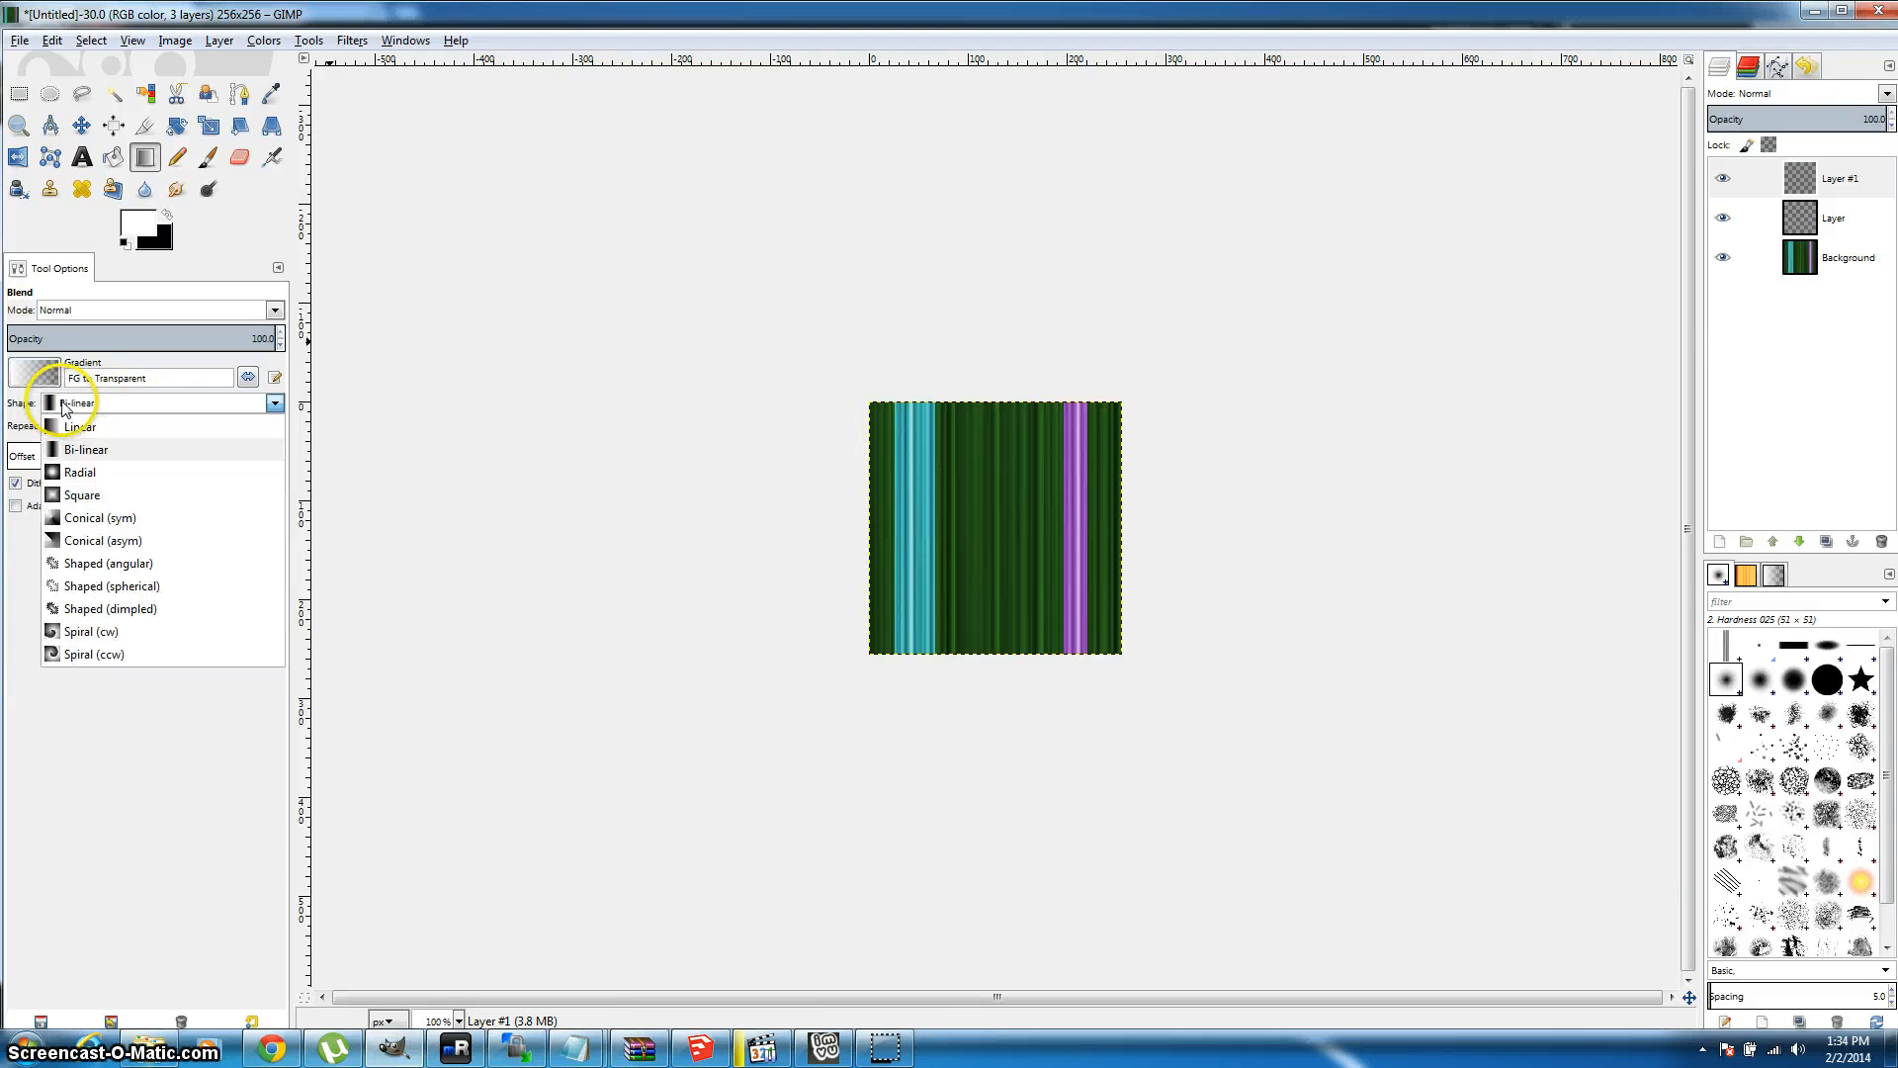
{"action": "left_click", "coordinate": [74, 451]}
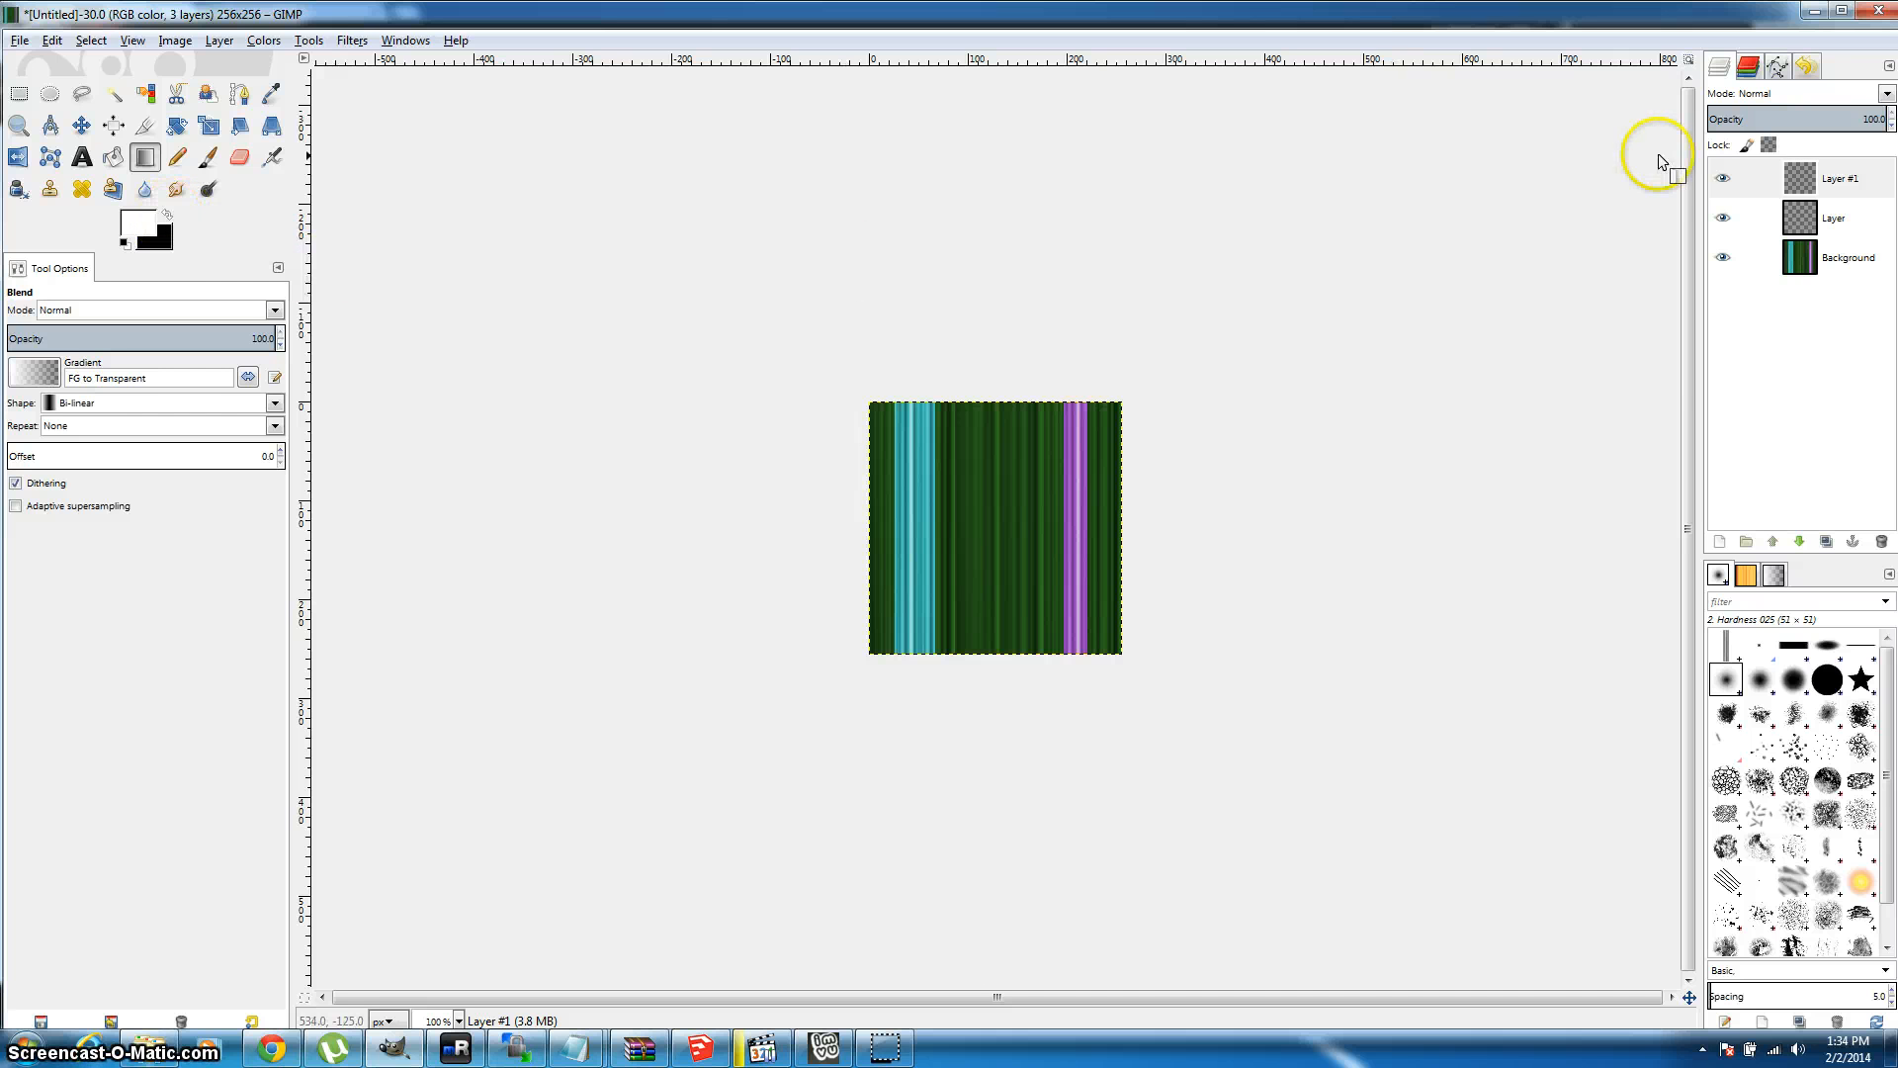
Step: Blend black gradients inward from the image's upper and lower edges on the middle layer "Layer" and set its opacity to 67
{"action": "left_click", "coordinate": [1835, 221]}
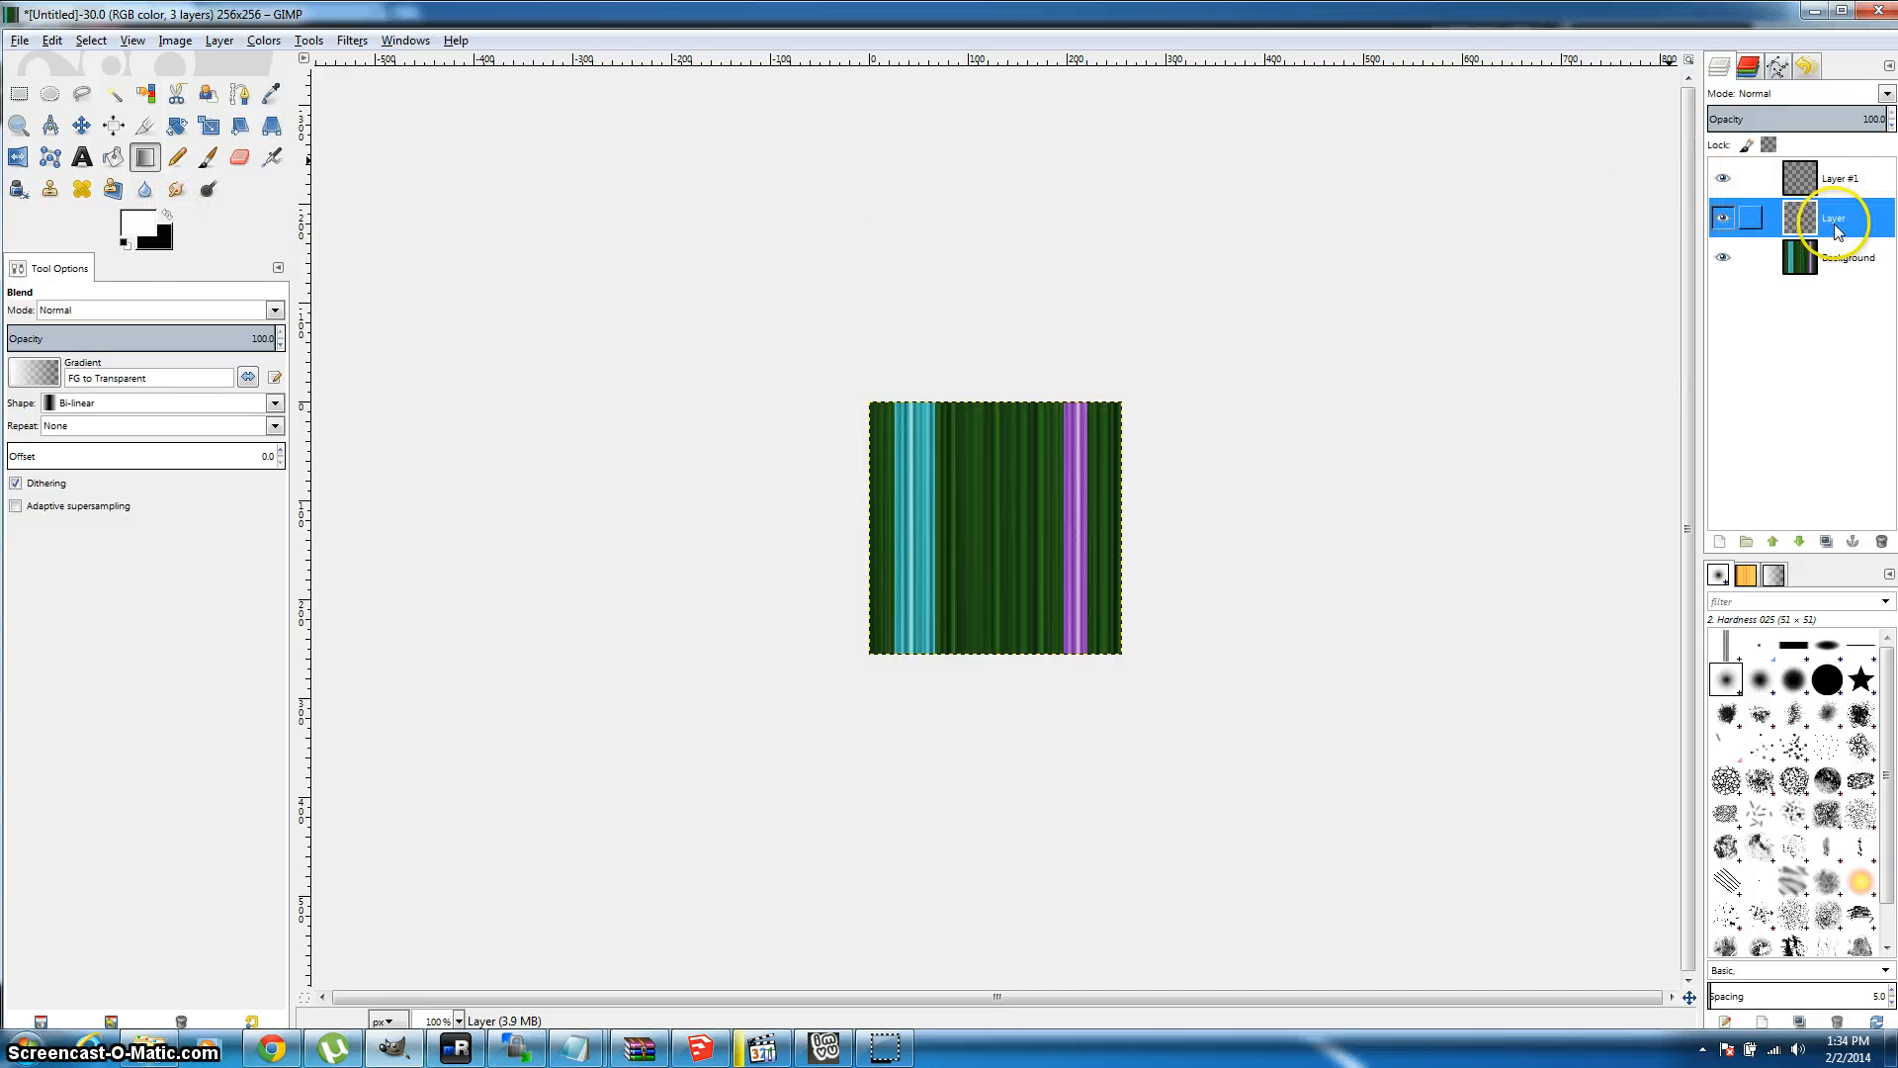
{"action": "left_click", "coordinate": [167, 214]}
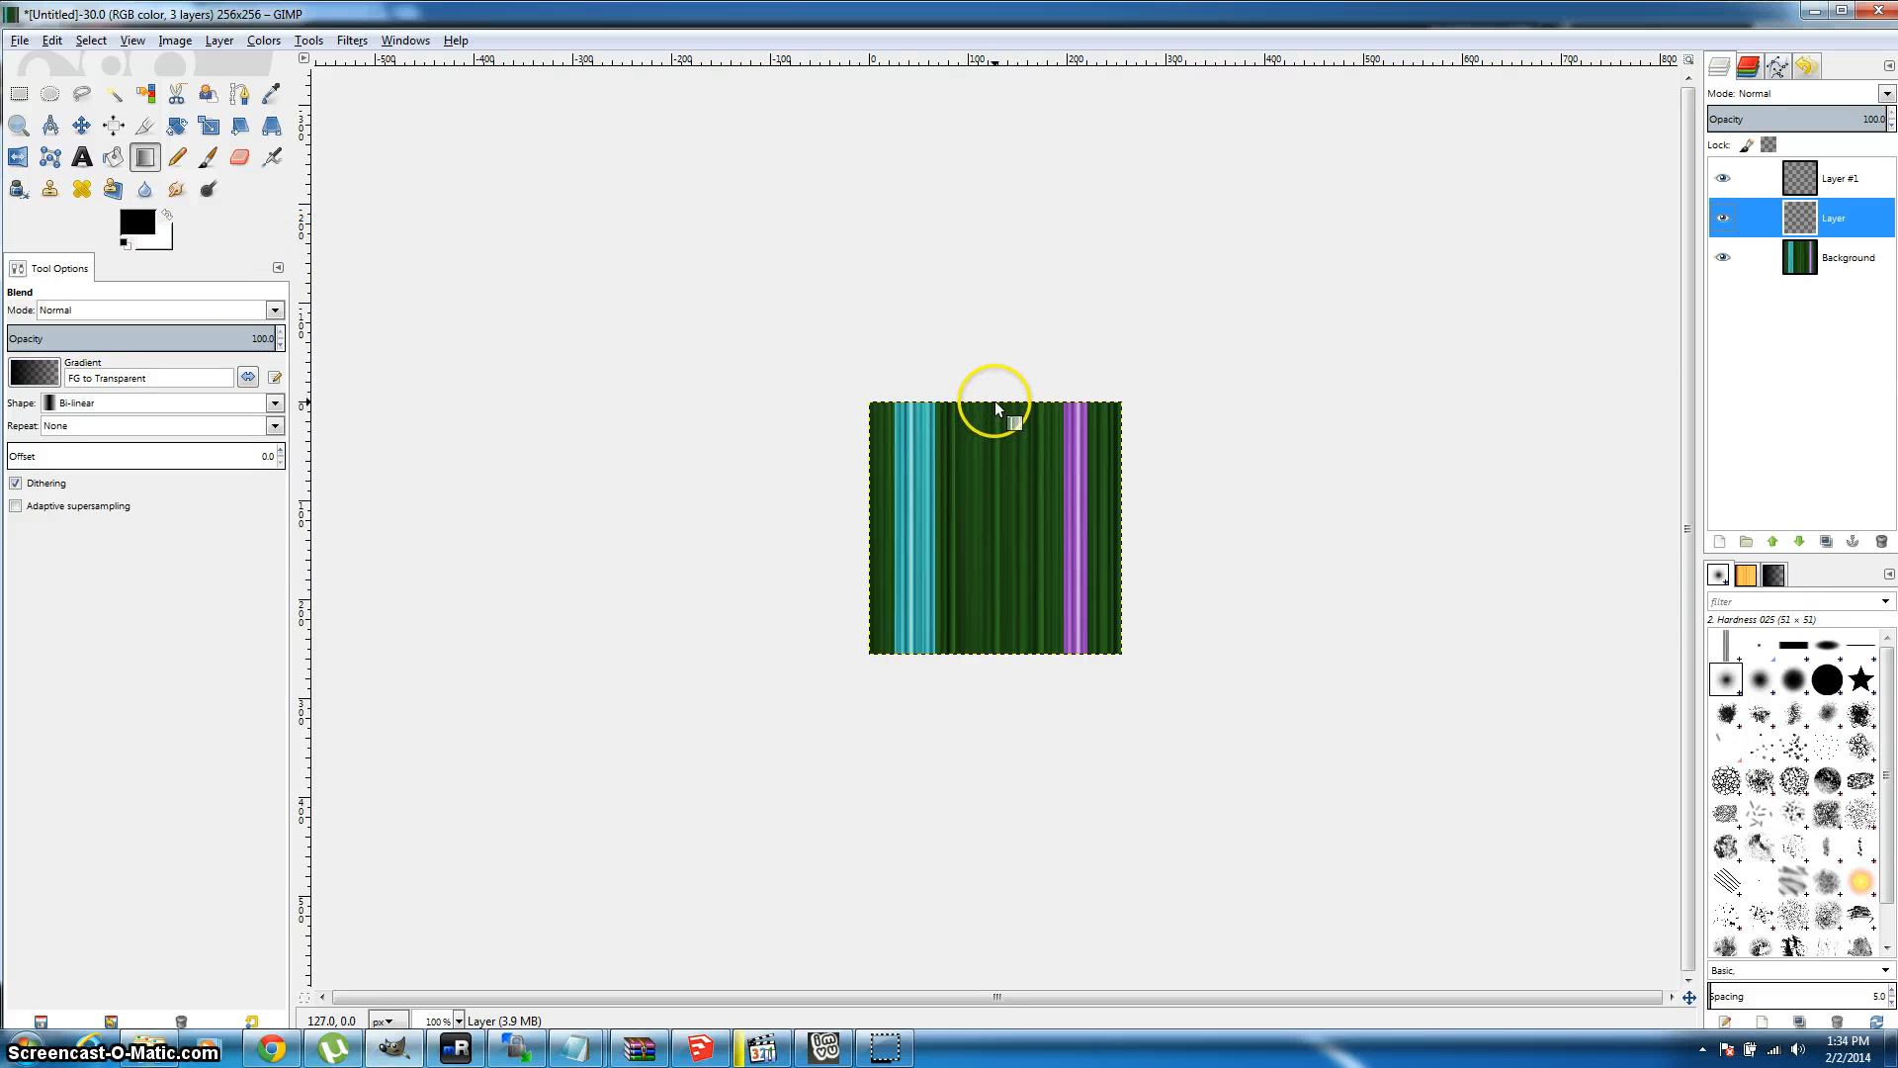
{"action": "left_click_drag", "start_coordinate": [994, 400], "coordinate": [997, 443]}
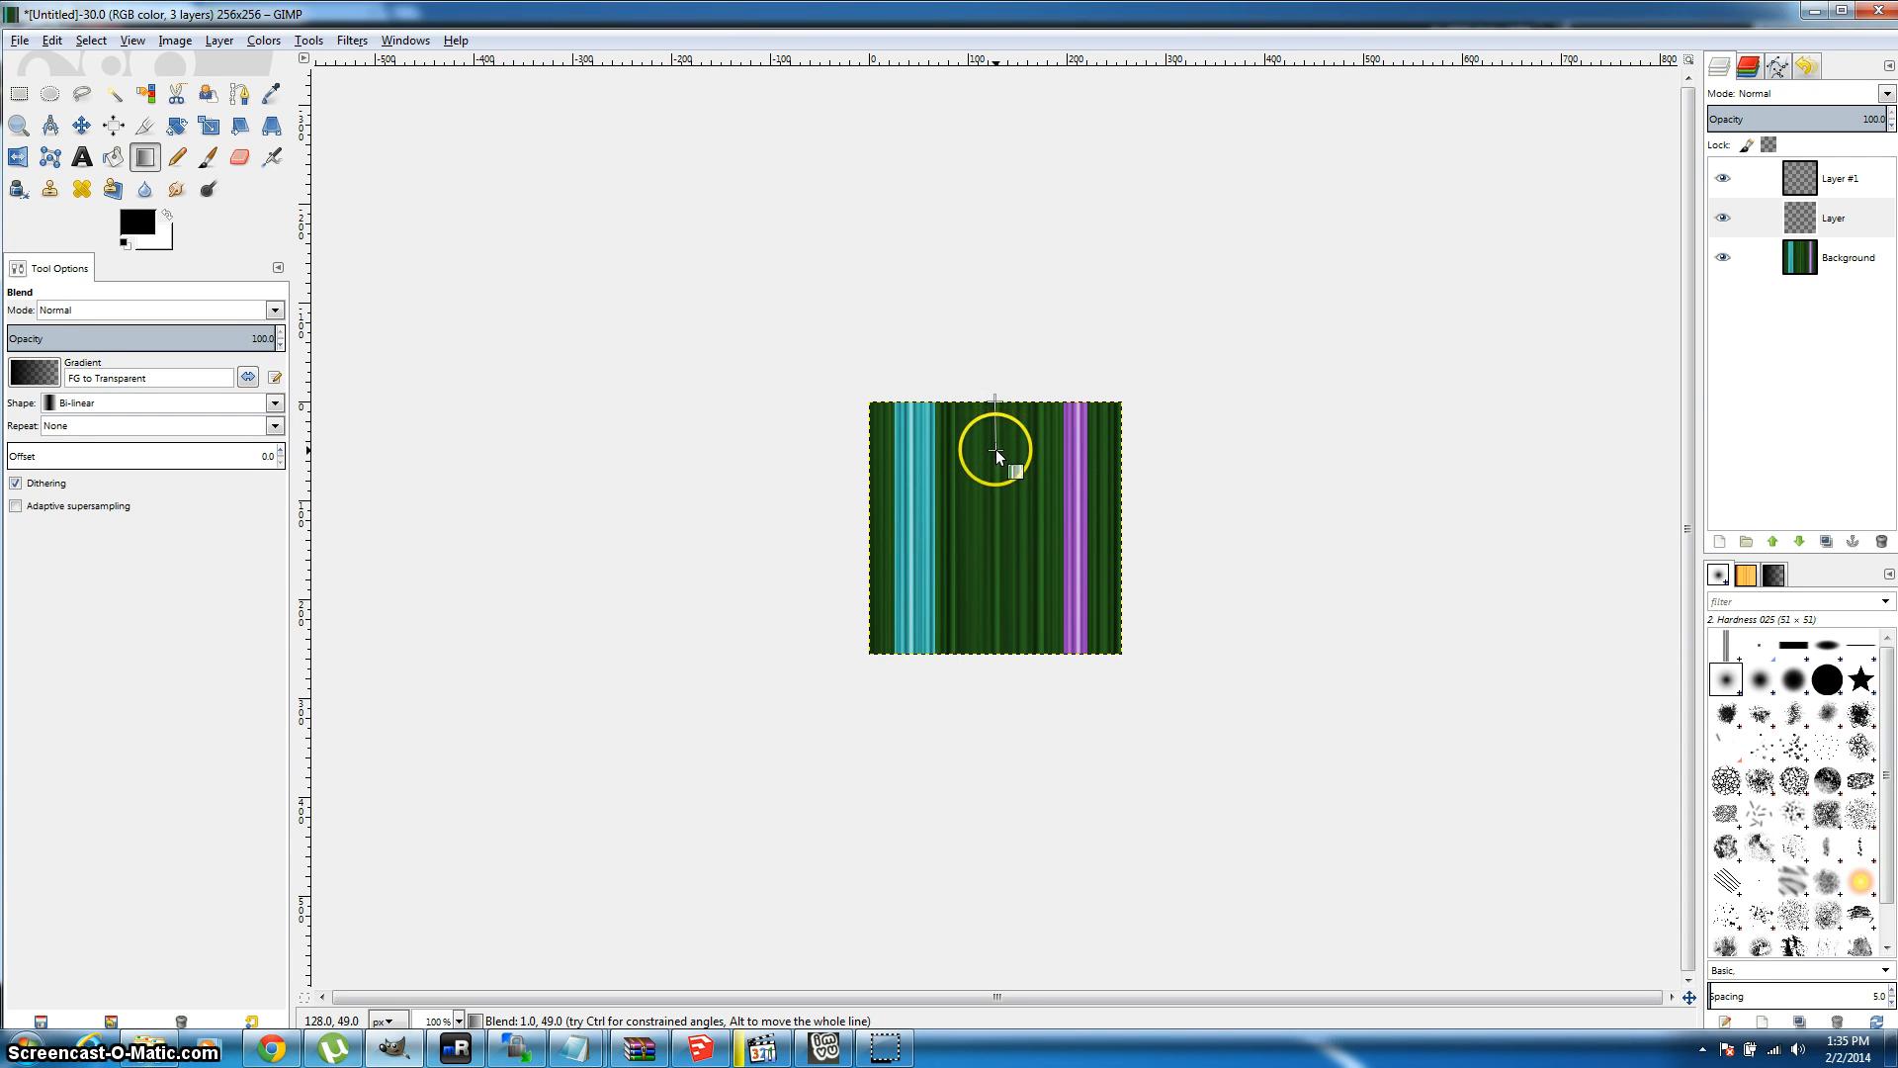
{"action": "left_click_drag", "start_coordinate": [995, 449], "coordinate": [994, 449]}
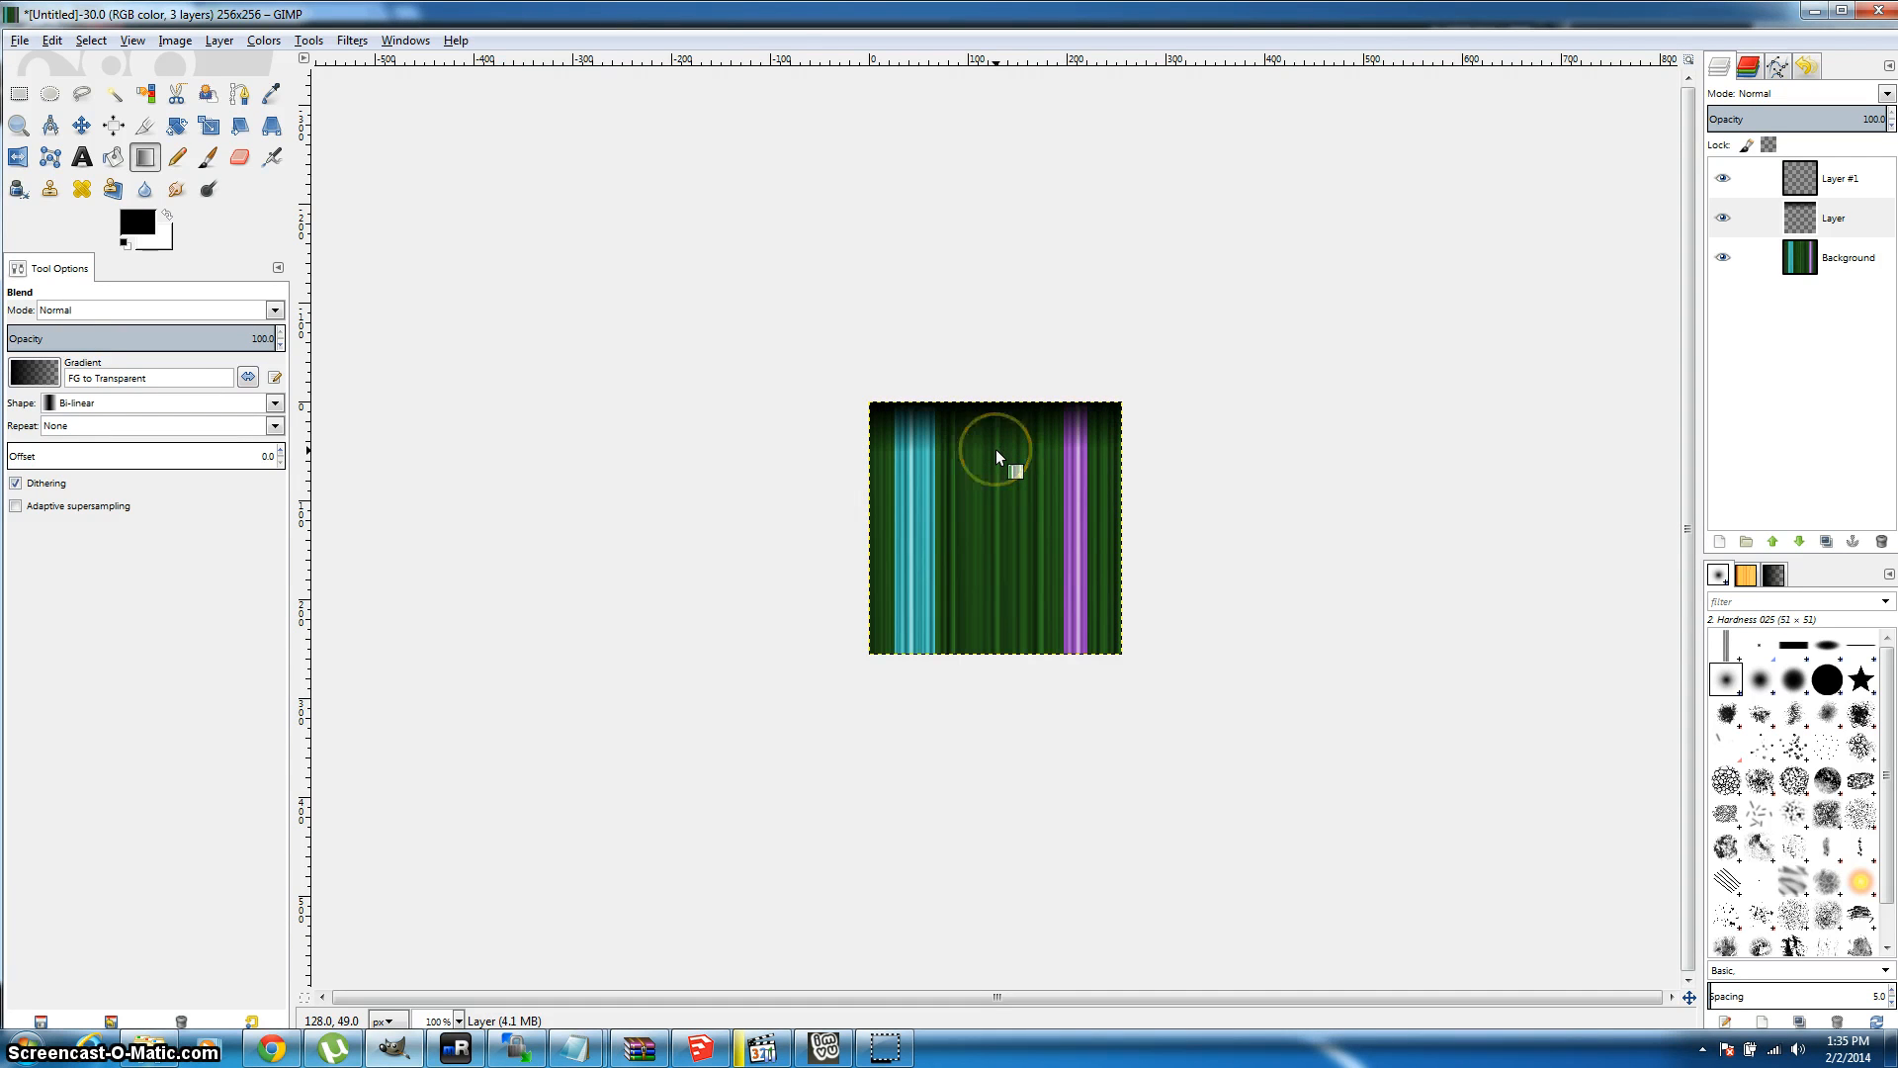
{"action": "left_click", "coordinate": [1581, 415]}
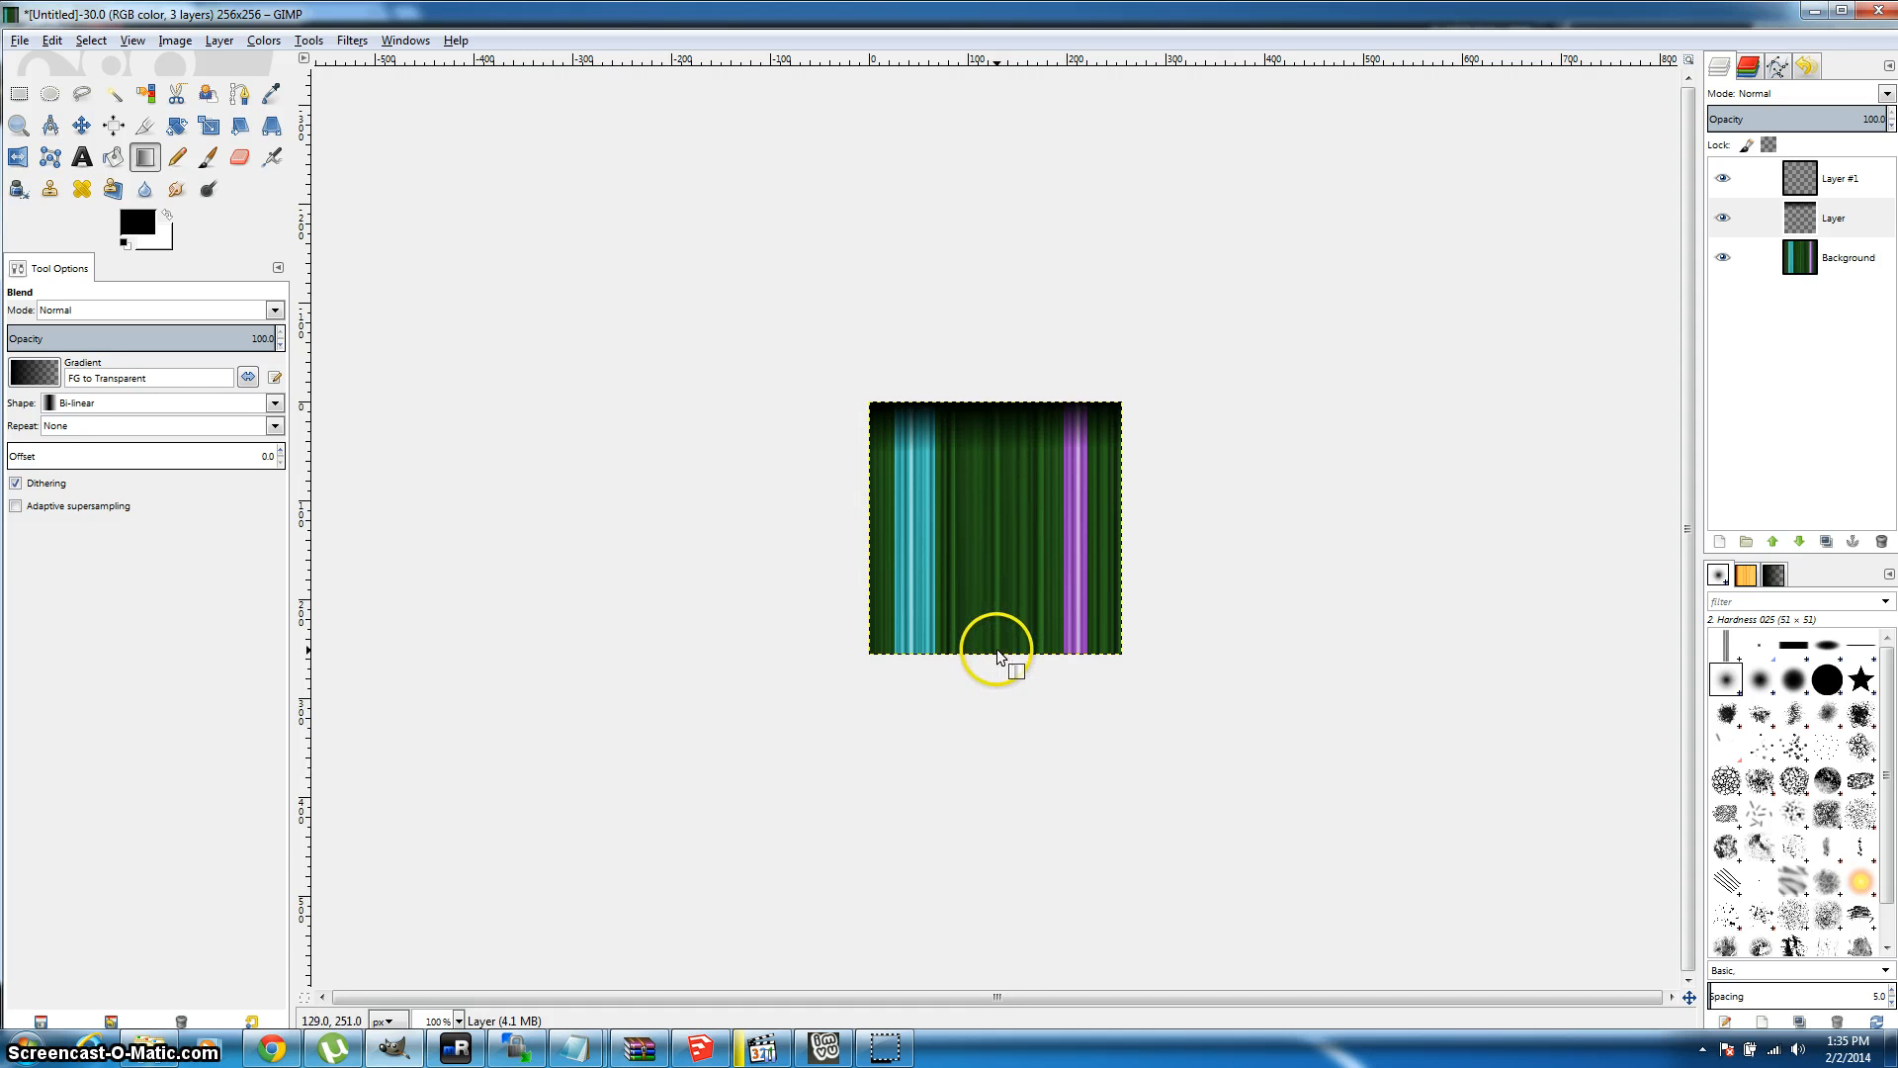
{"action": "left_click_drag", "start_coordinate": [996, 650], "coordinate": [998, 619]}
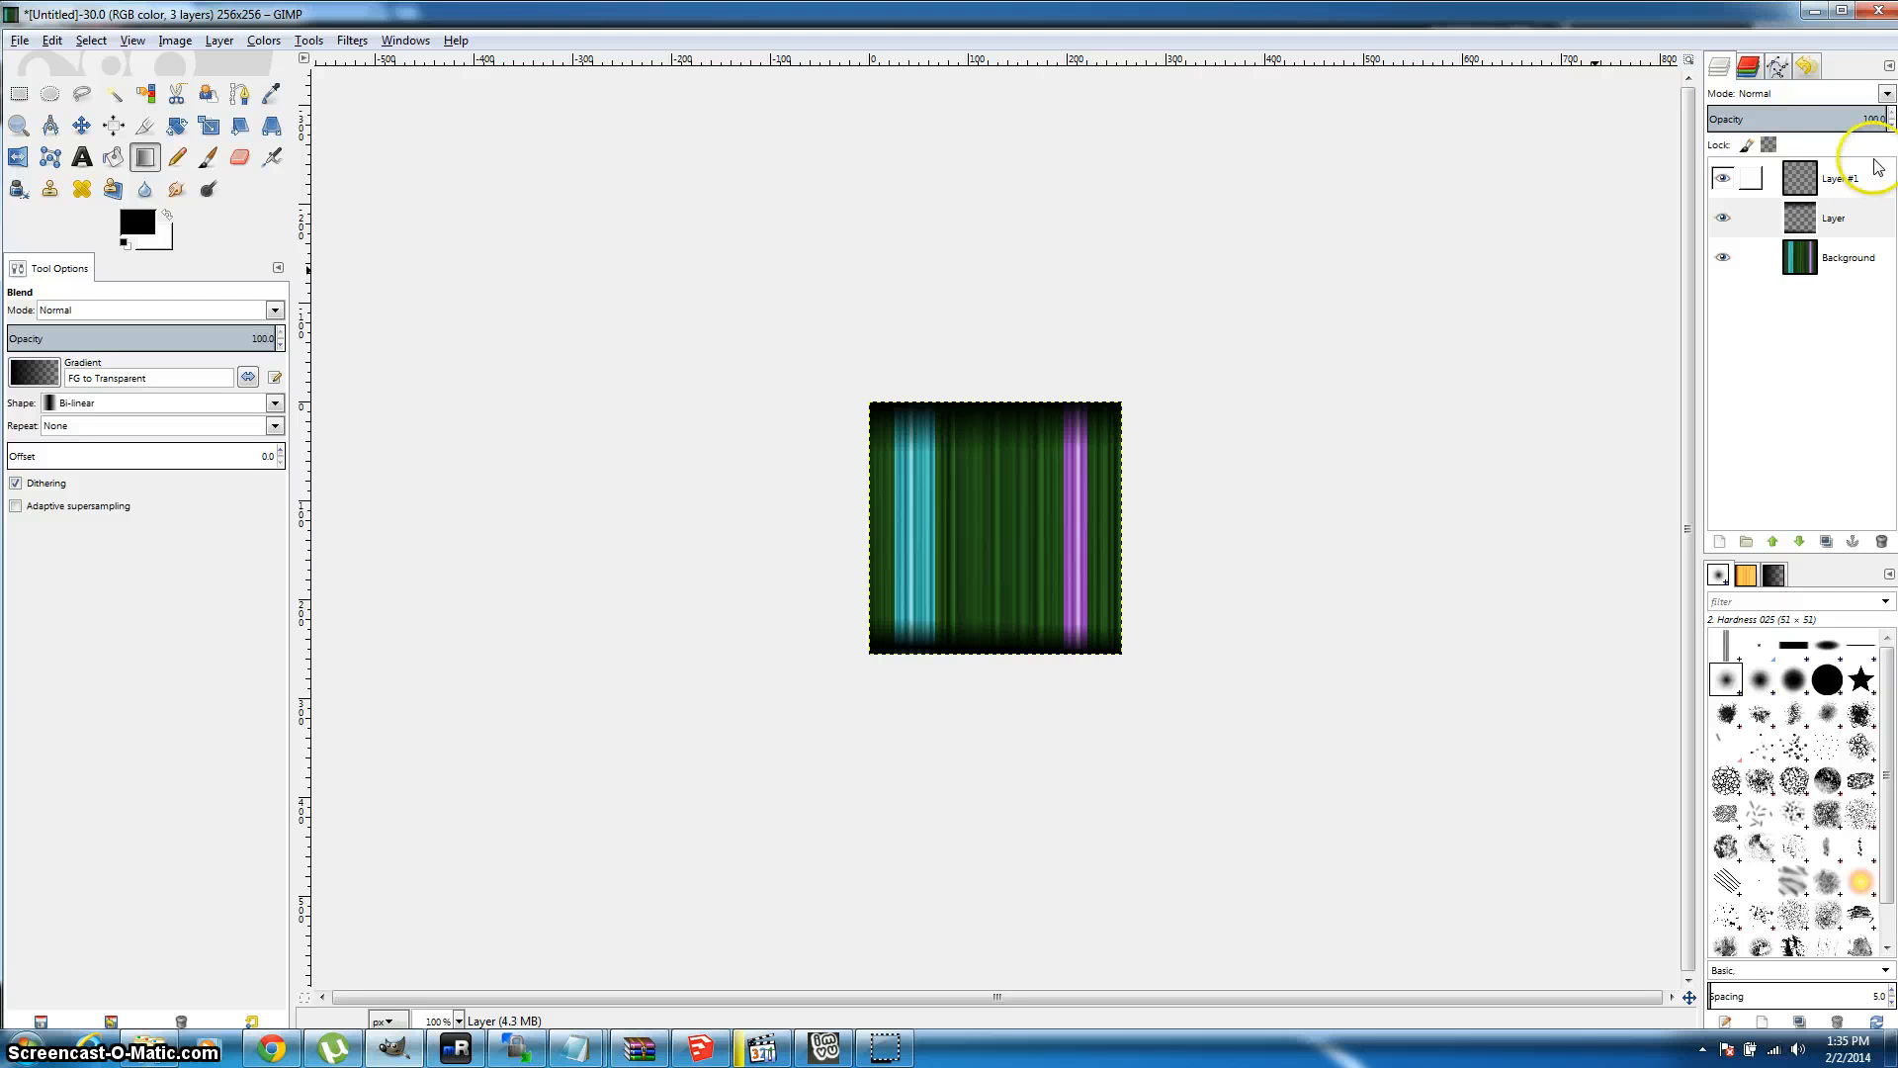
{"action": "left_click", "coordinate": [1828, 119]}
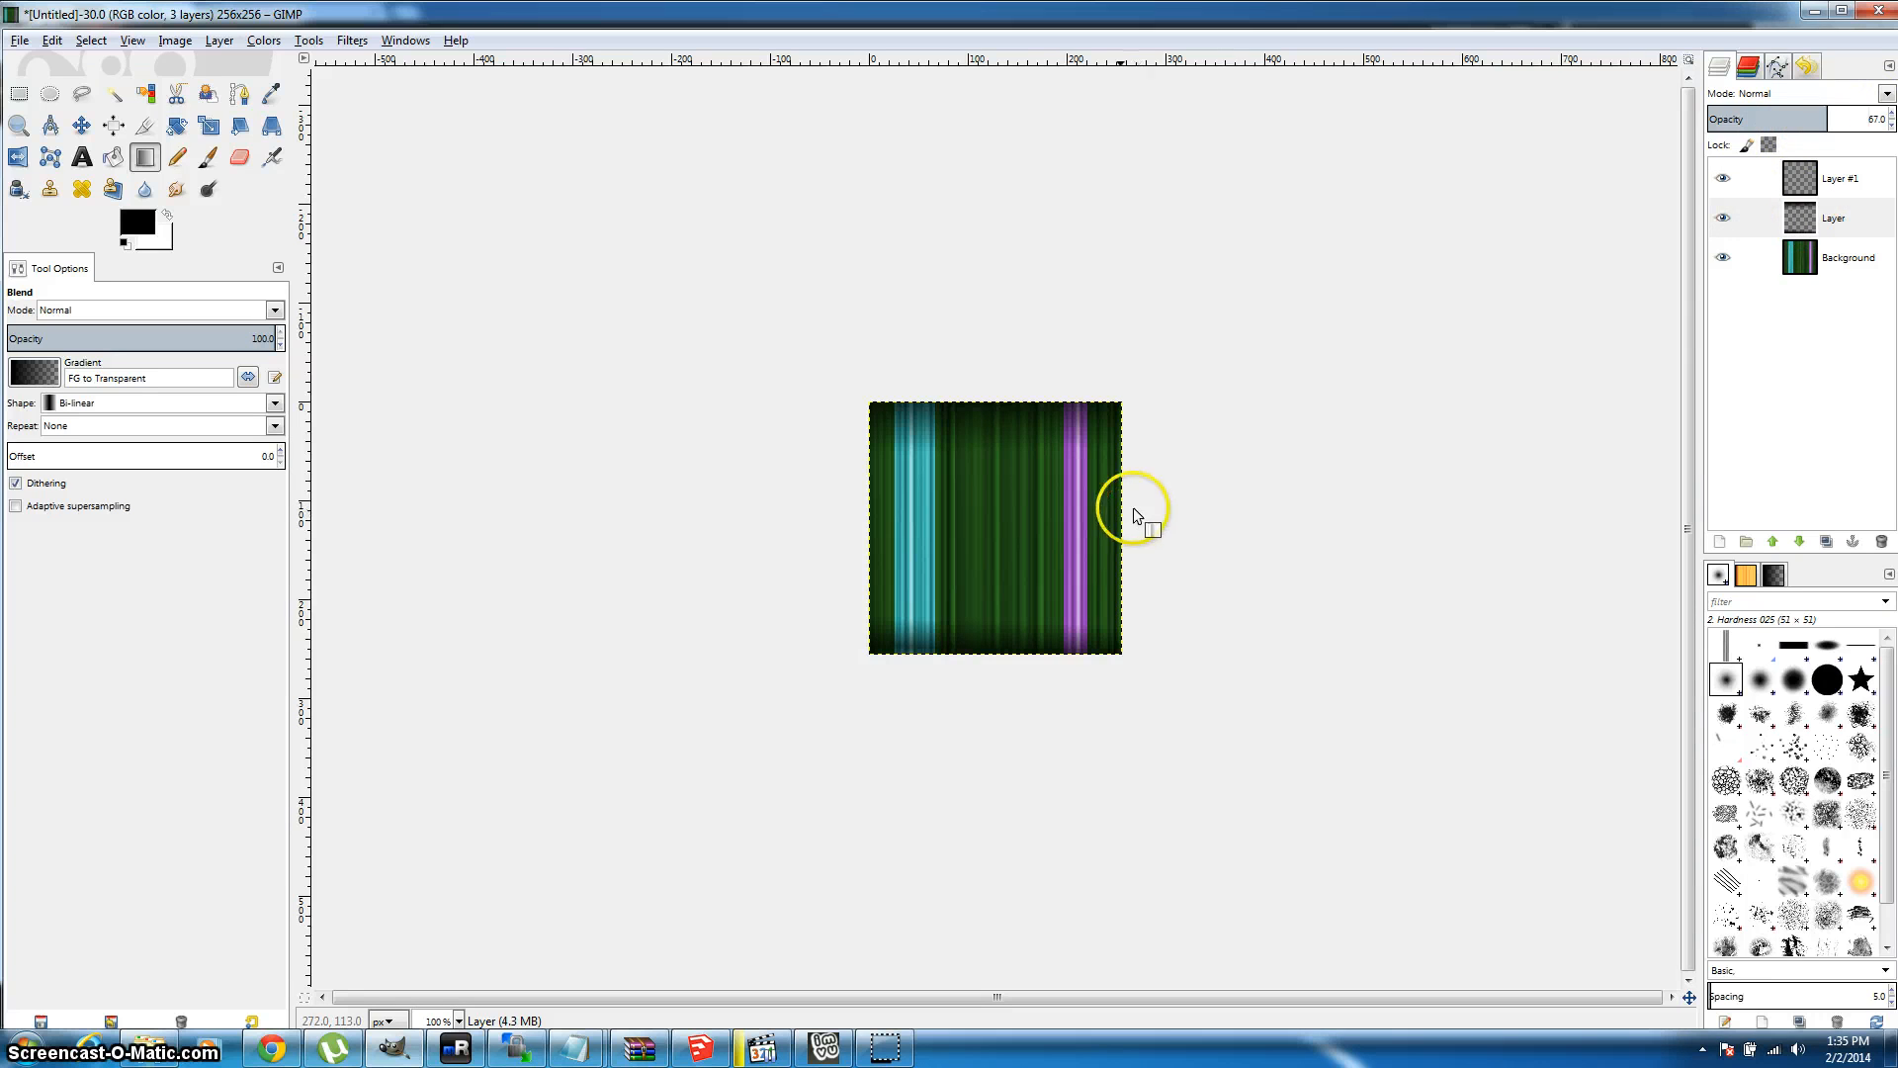
Step: Blend a white horizontal gradient band on Layer #1 across the upper part of the texture, centred about 58 px below the upper edge
{"action": "left_click", "coordinate": [1846, 194]}
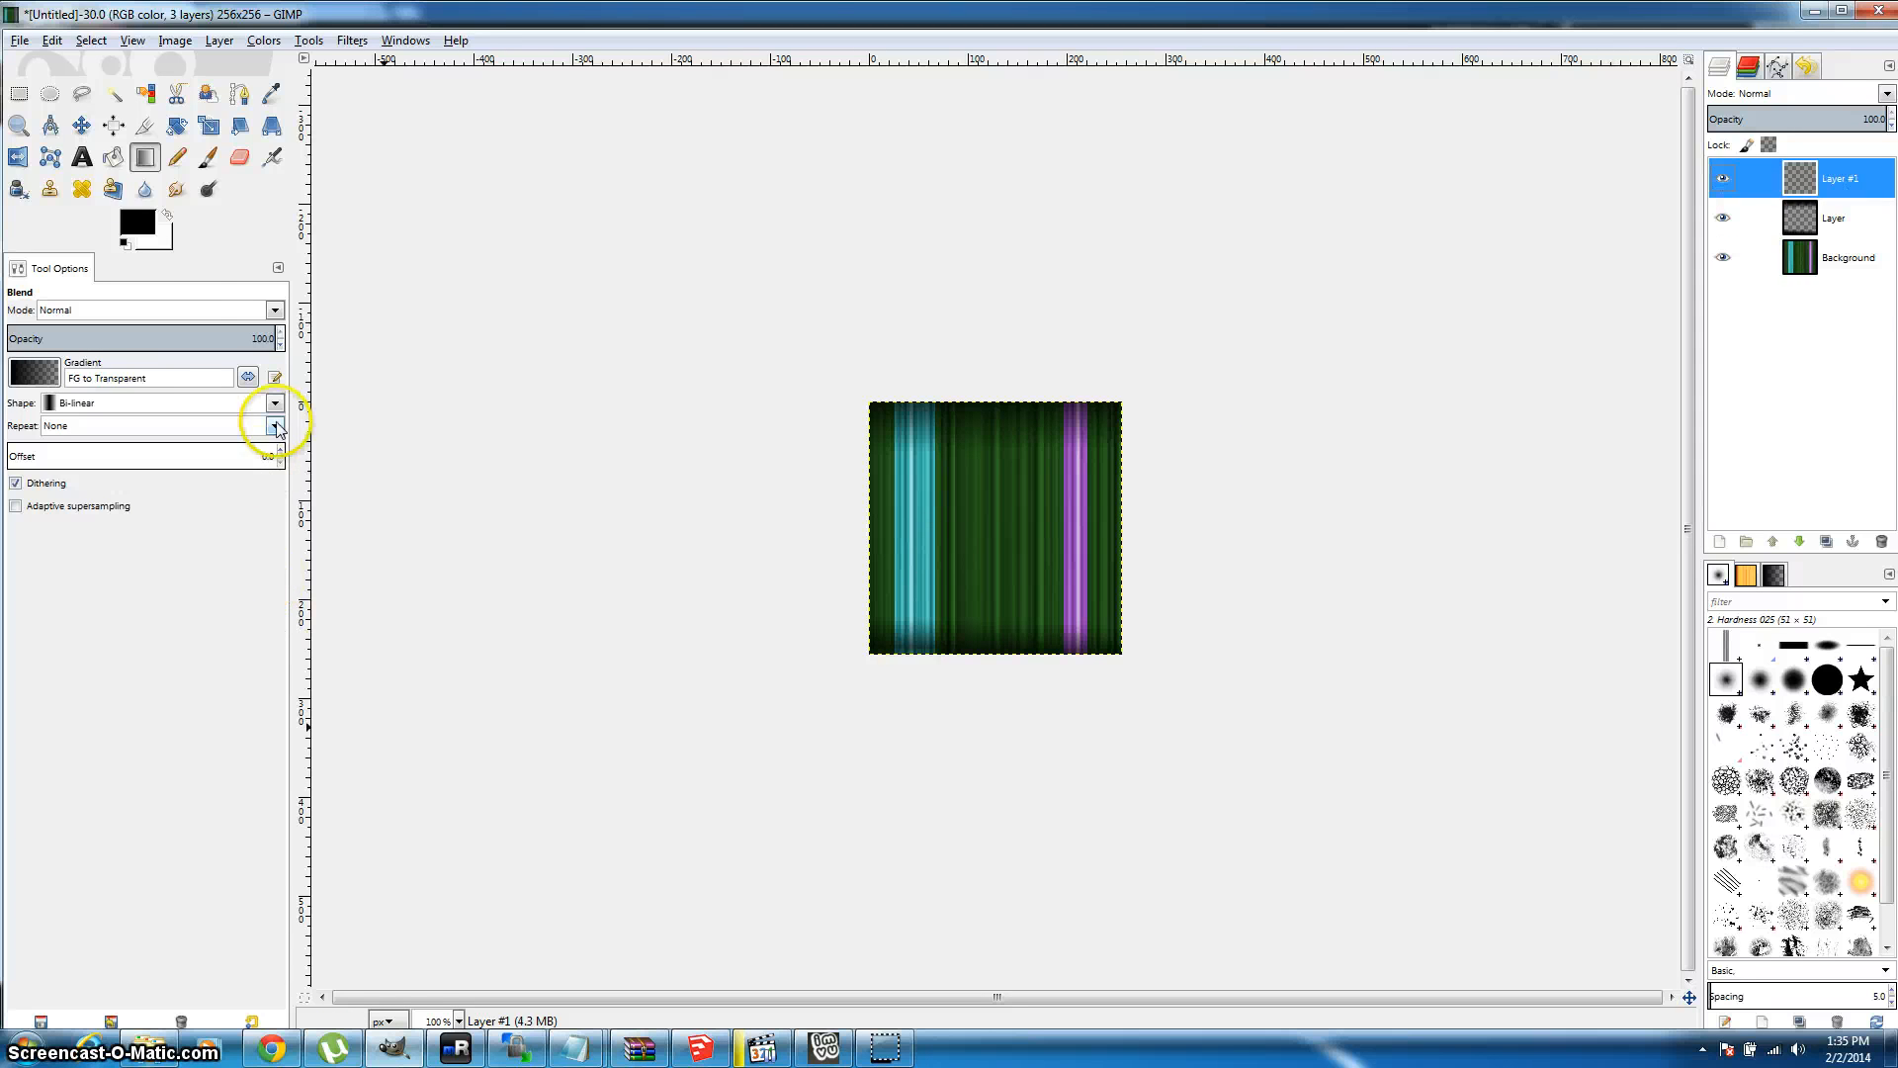
{"action": "left_click", "coordinate": [168, 216]}
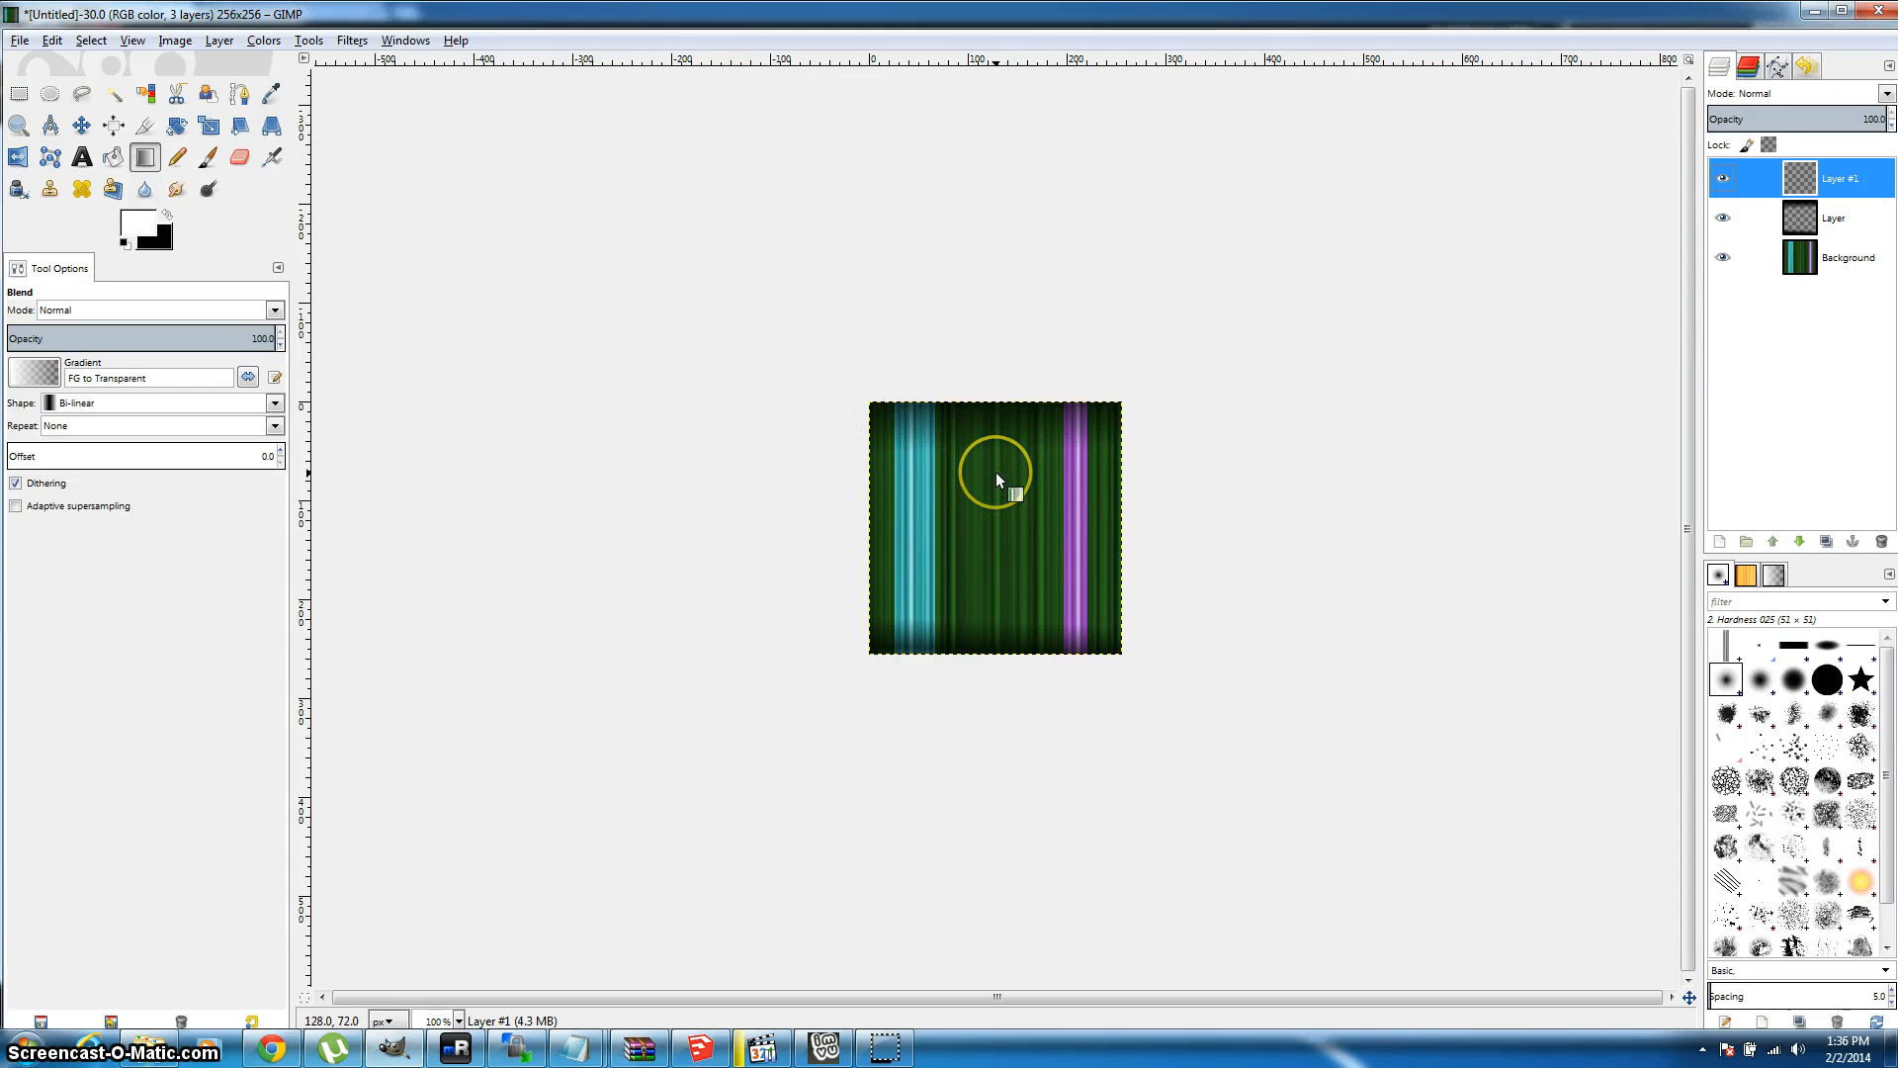
{"action": "left_click_drag", "start_coordinate": [995, 471], "coordinate": [996, 516]}
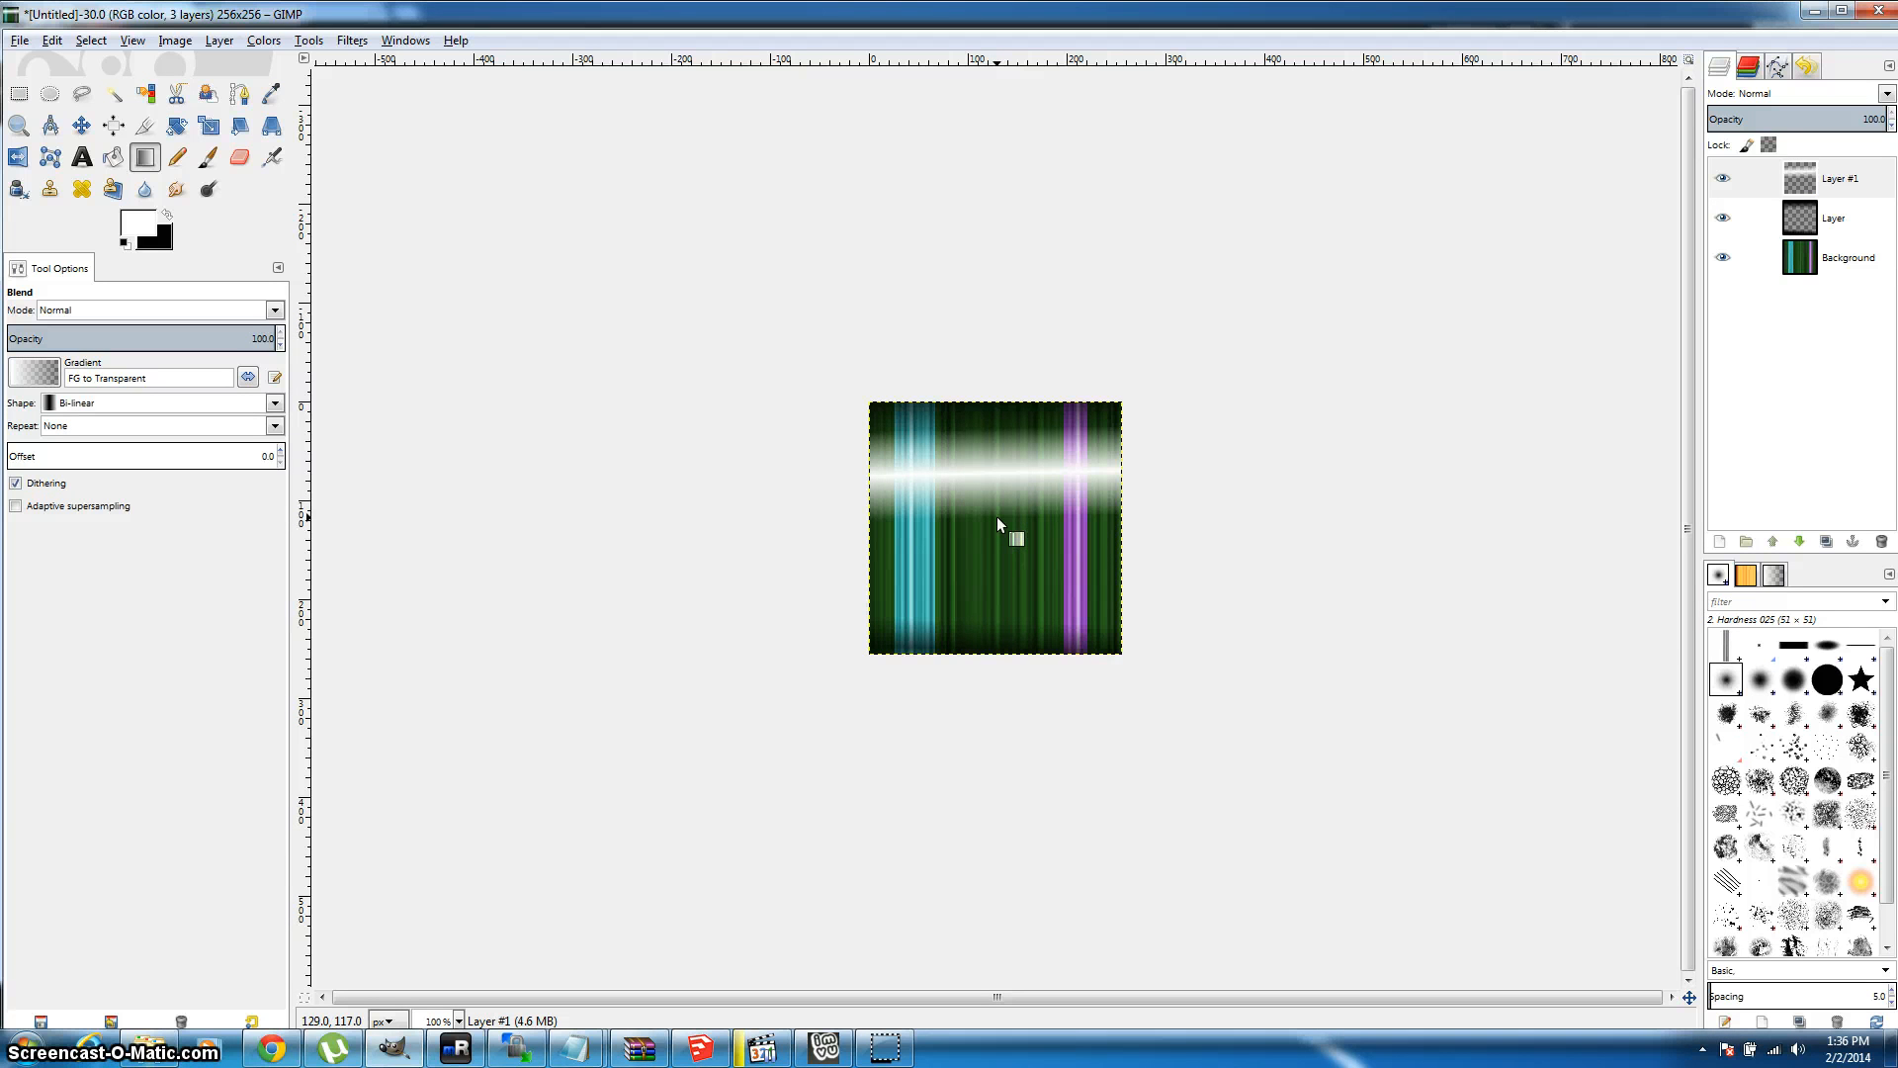
{"action": "key", "text": "ctrl+z"}
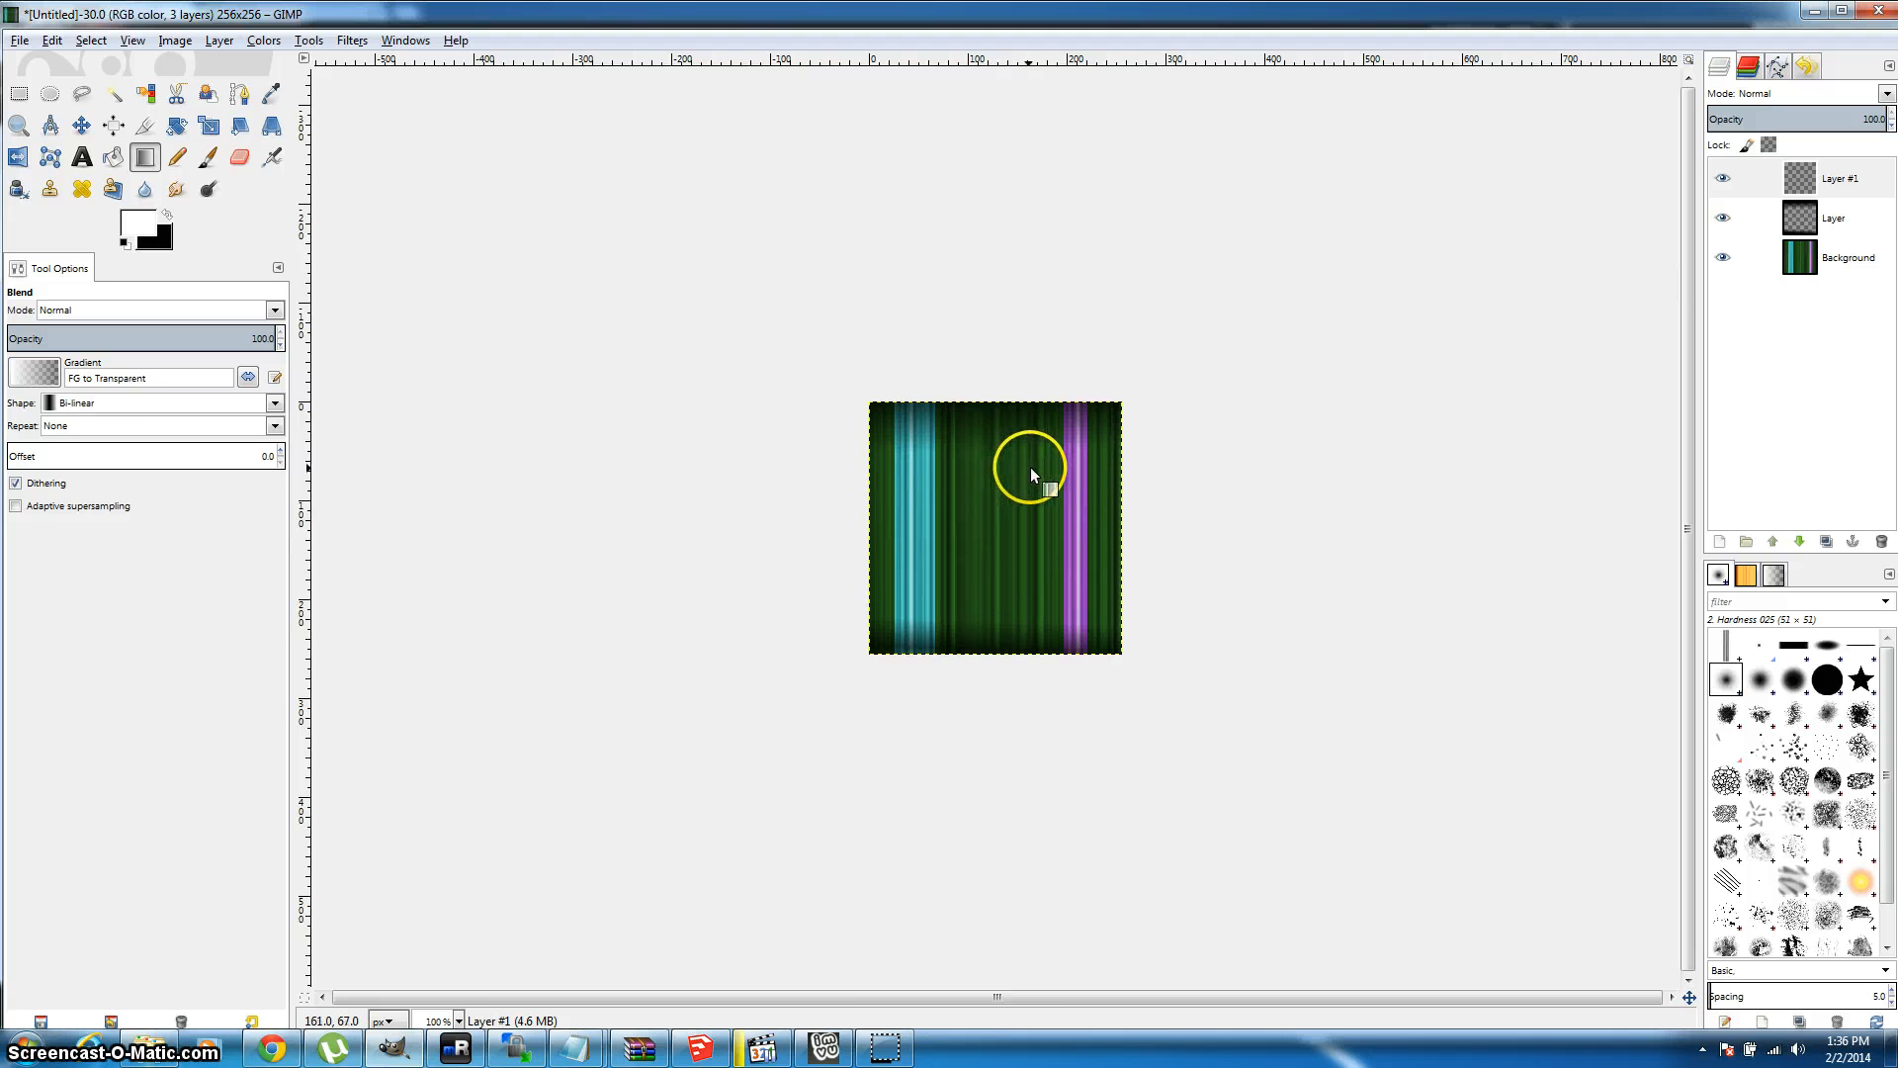
{"action": "left_click_drag", "start_coordinate": [1038, 459], "coordinate": [1040, 518]}
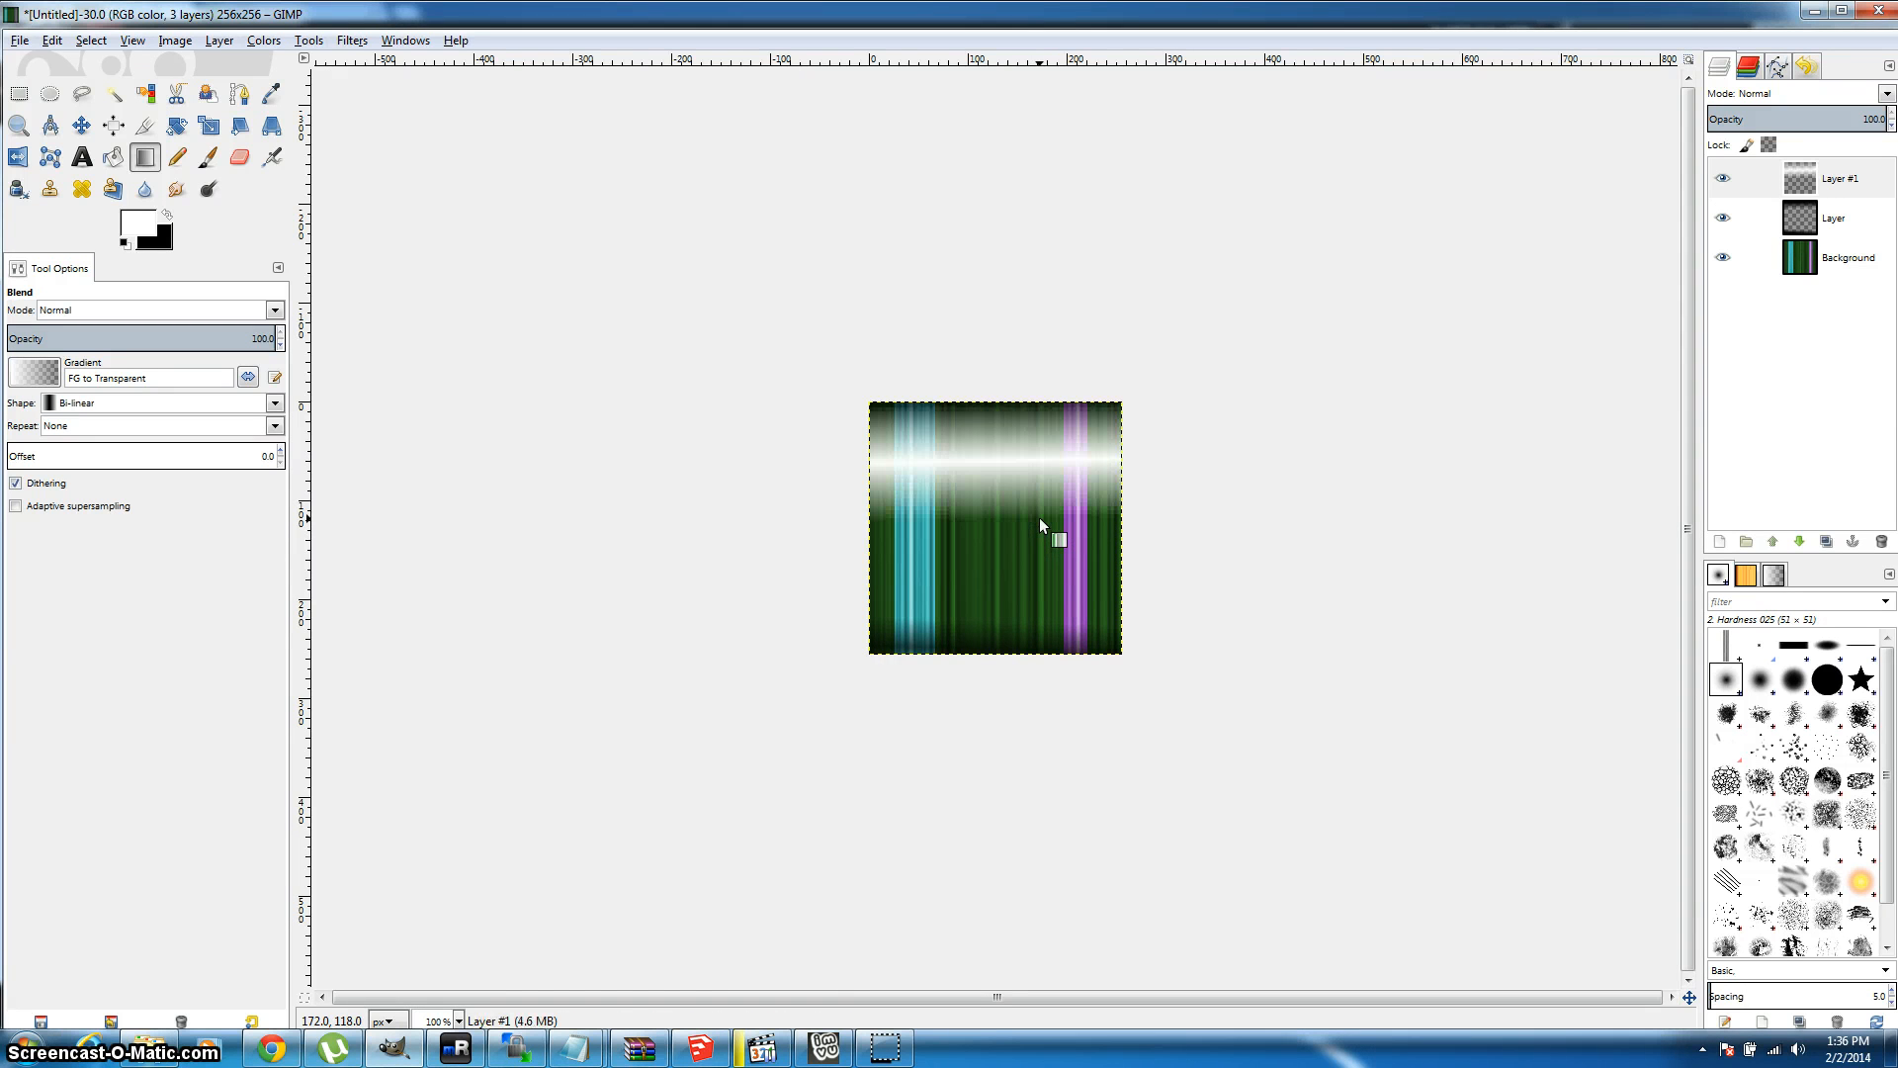
{"action": "left_click", "coordinate": [1004, 550]}
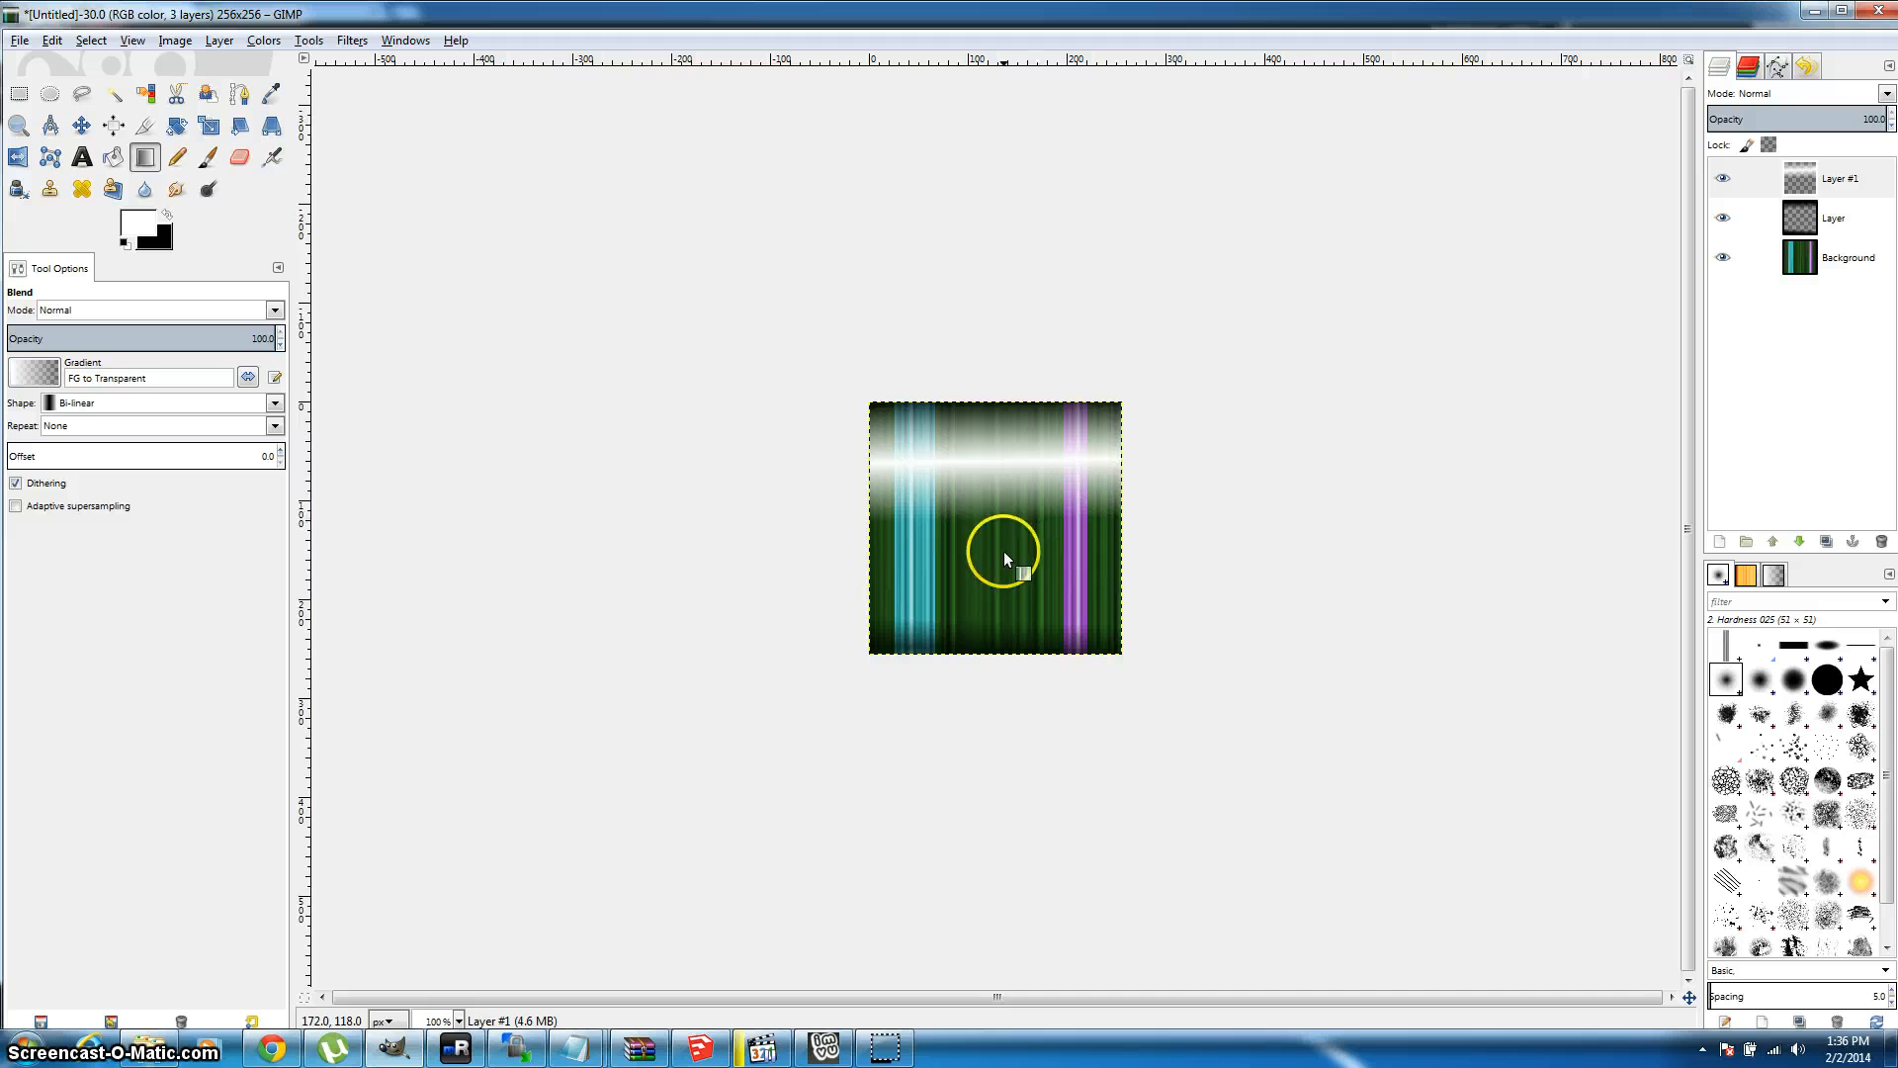
Step: Blend a second white horizontal band across the lower part of Layer #1, fading over about 49 px, and set the layer's opacity to 39
{"action": "left_click_drag", "start_coordinate": [995, 578], "coordinate": [999, 538]}
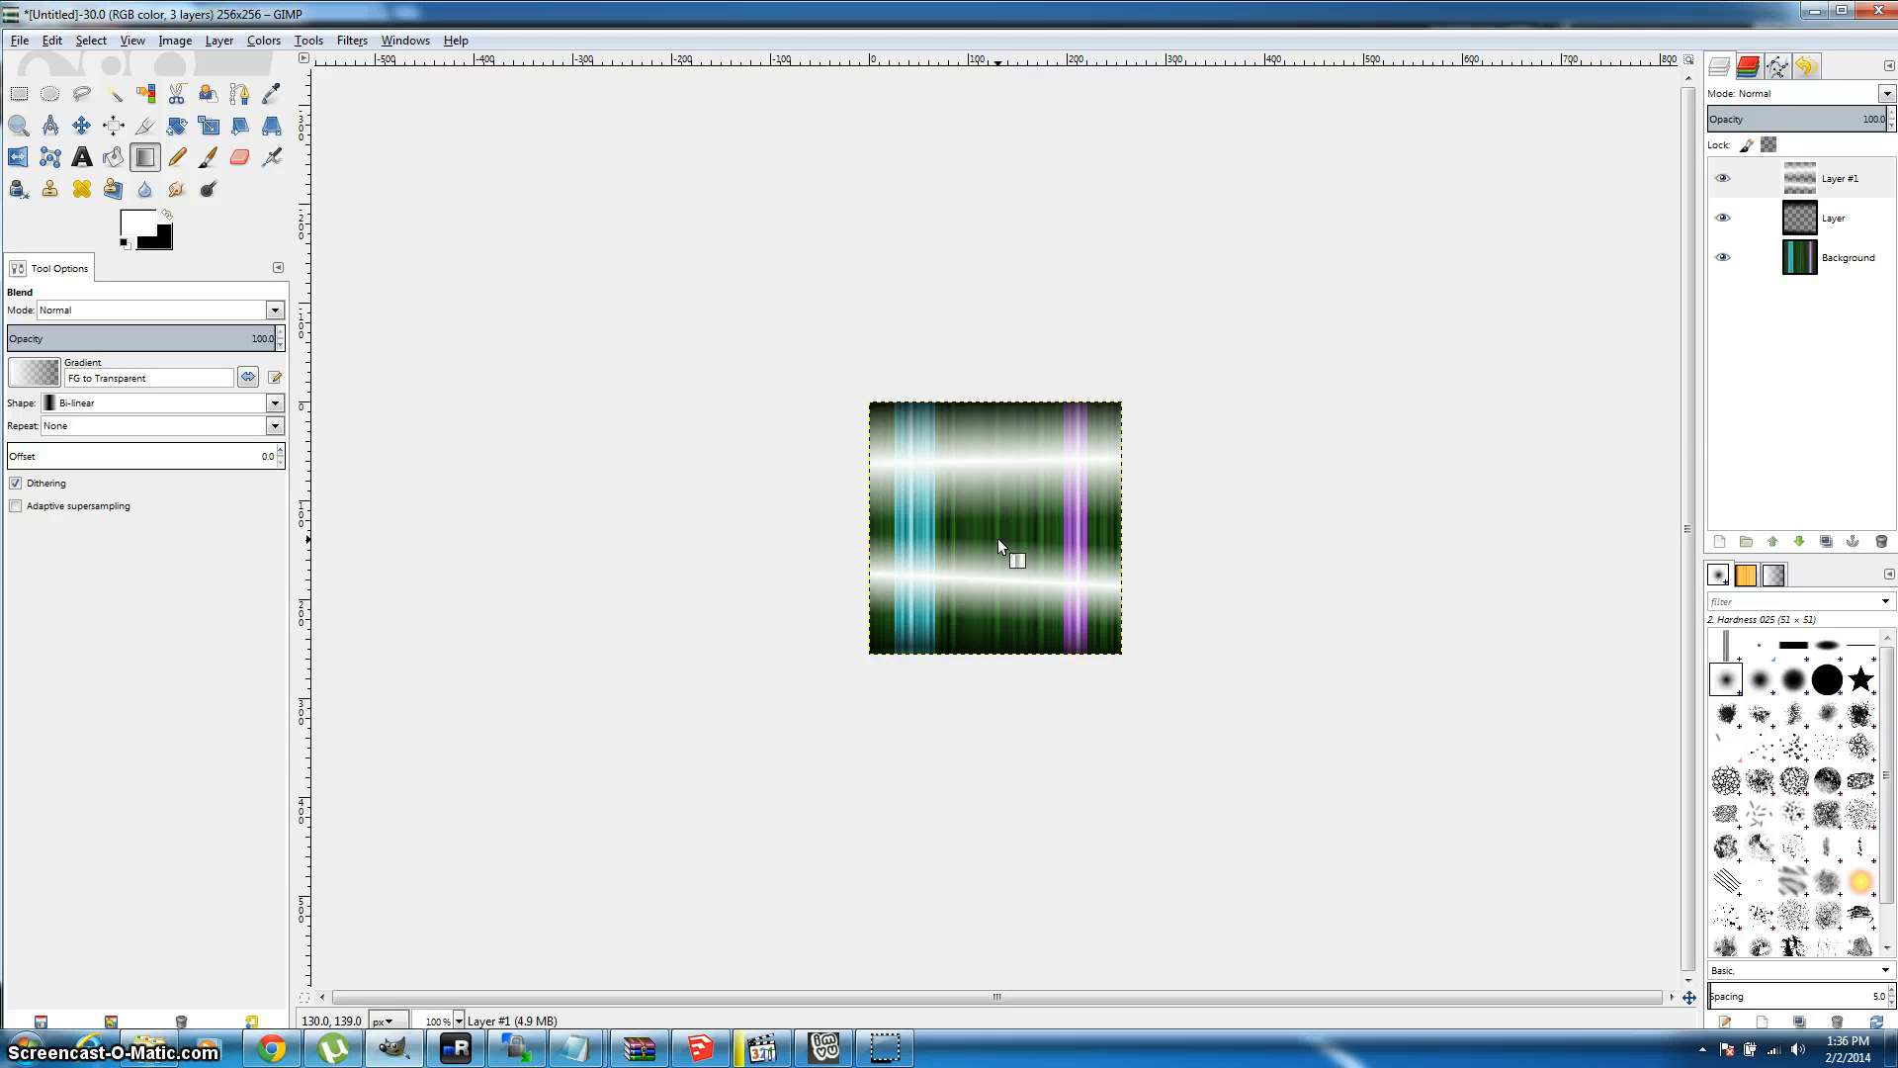
{"action": "key", "text": "ctrl+z"}
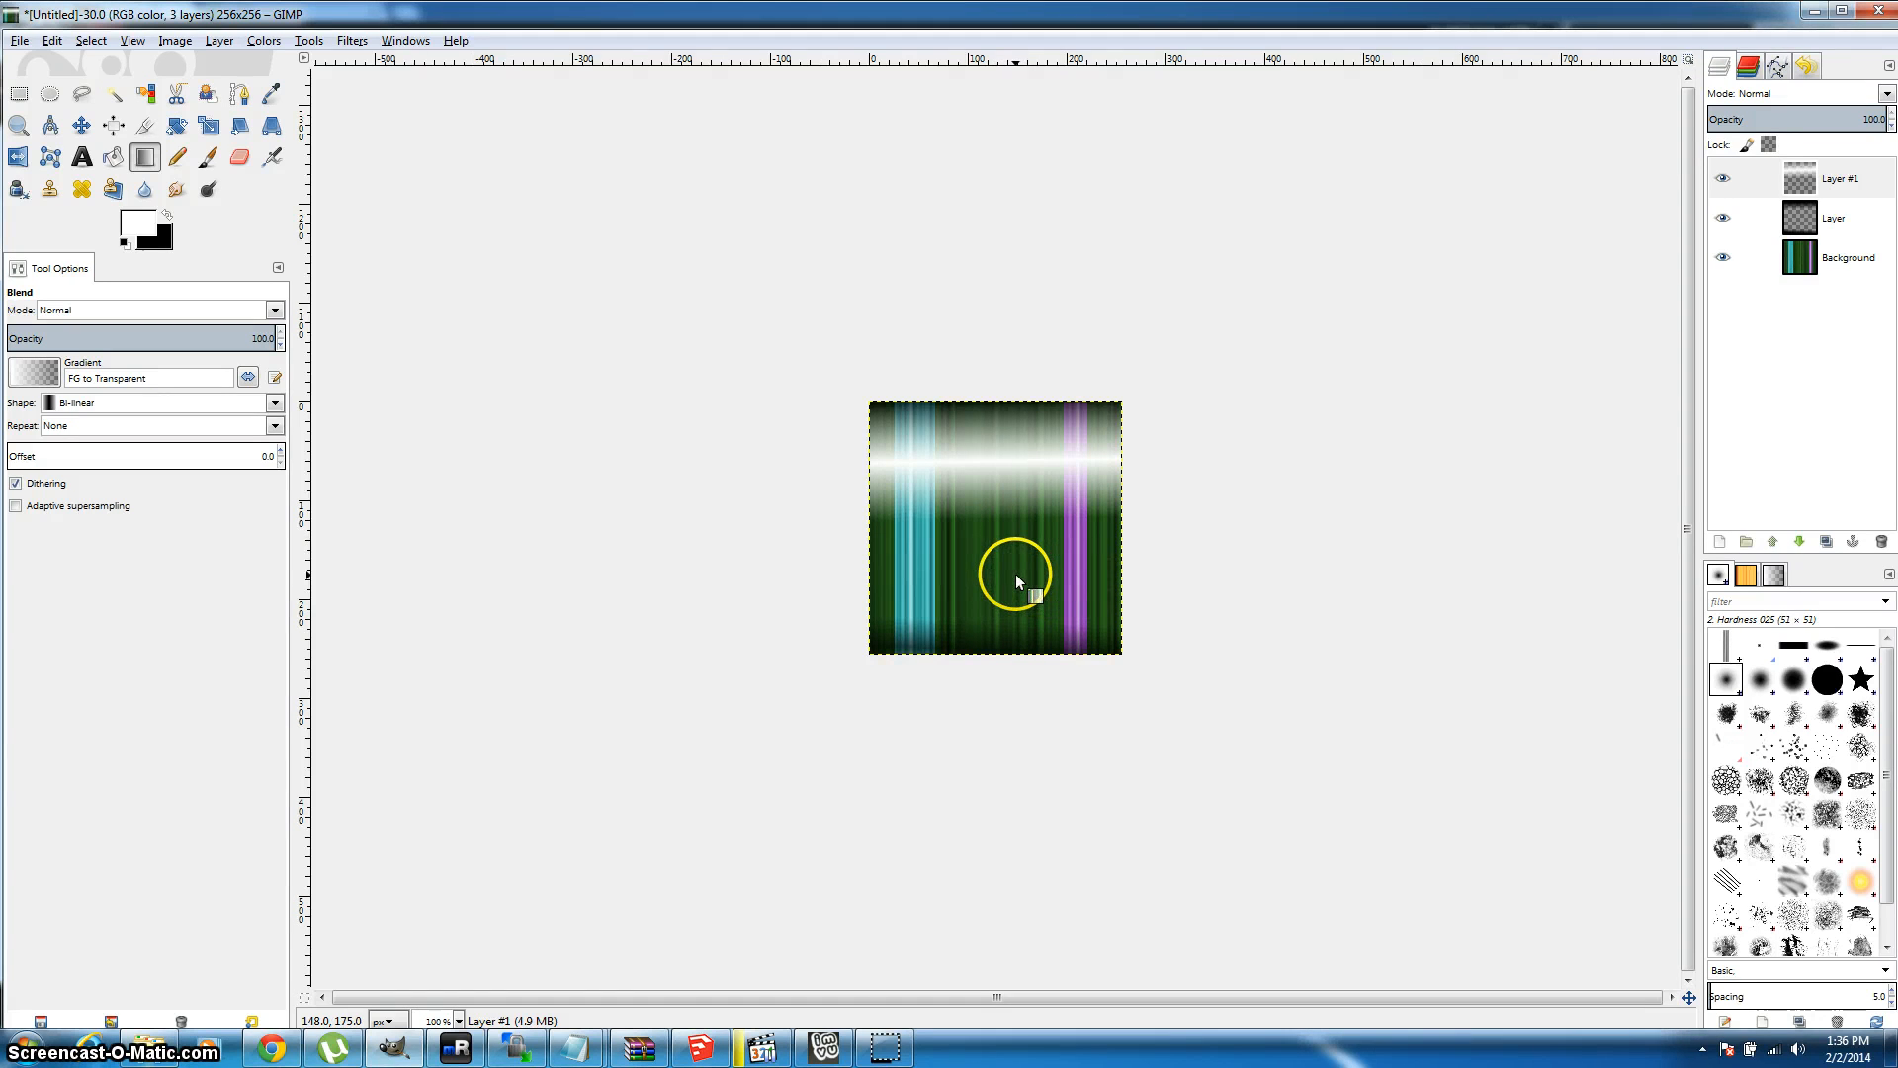
{"action": "left_click_drag", "start_coordinate": [1017, 576], "coordinate": [1017, 529]}
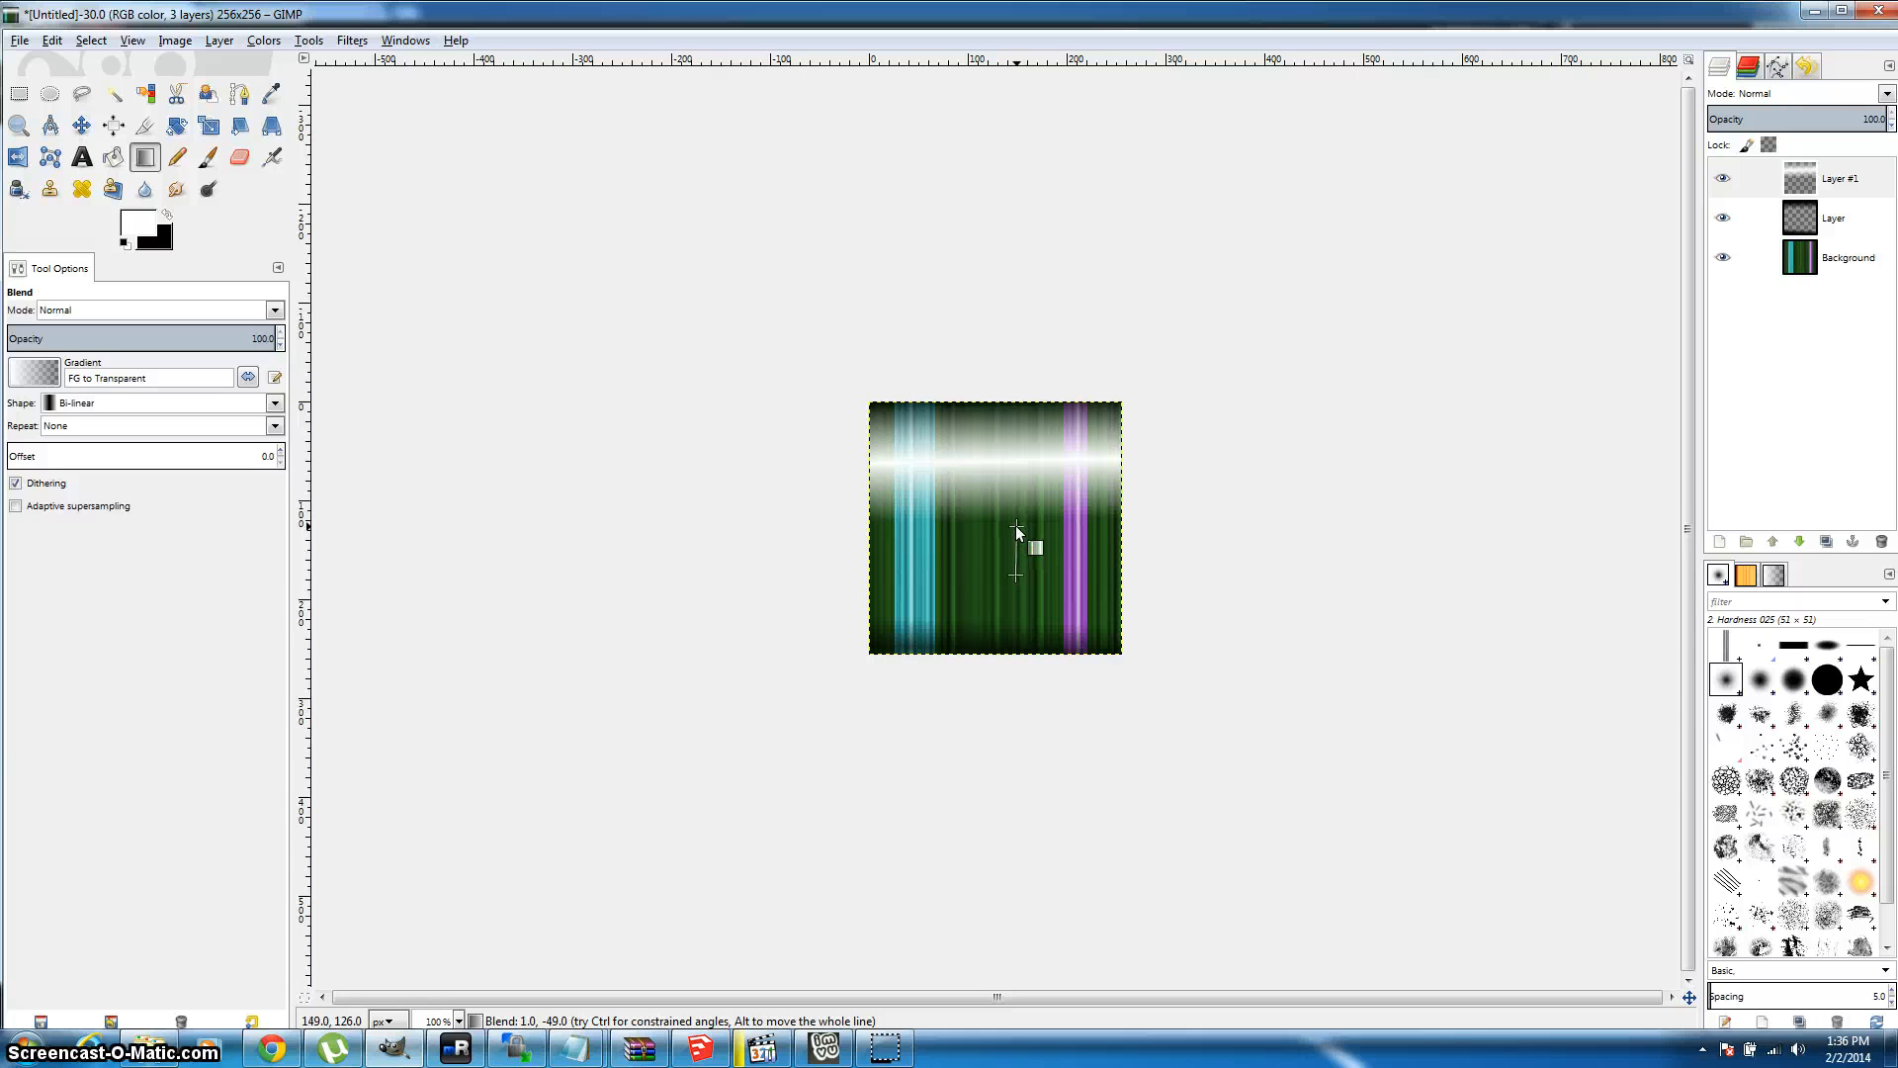
{"action": "left_click_drag", "start_coordinate": [1016, 525], "coordinate": [1016, 525]}
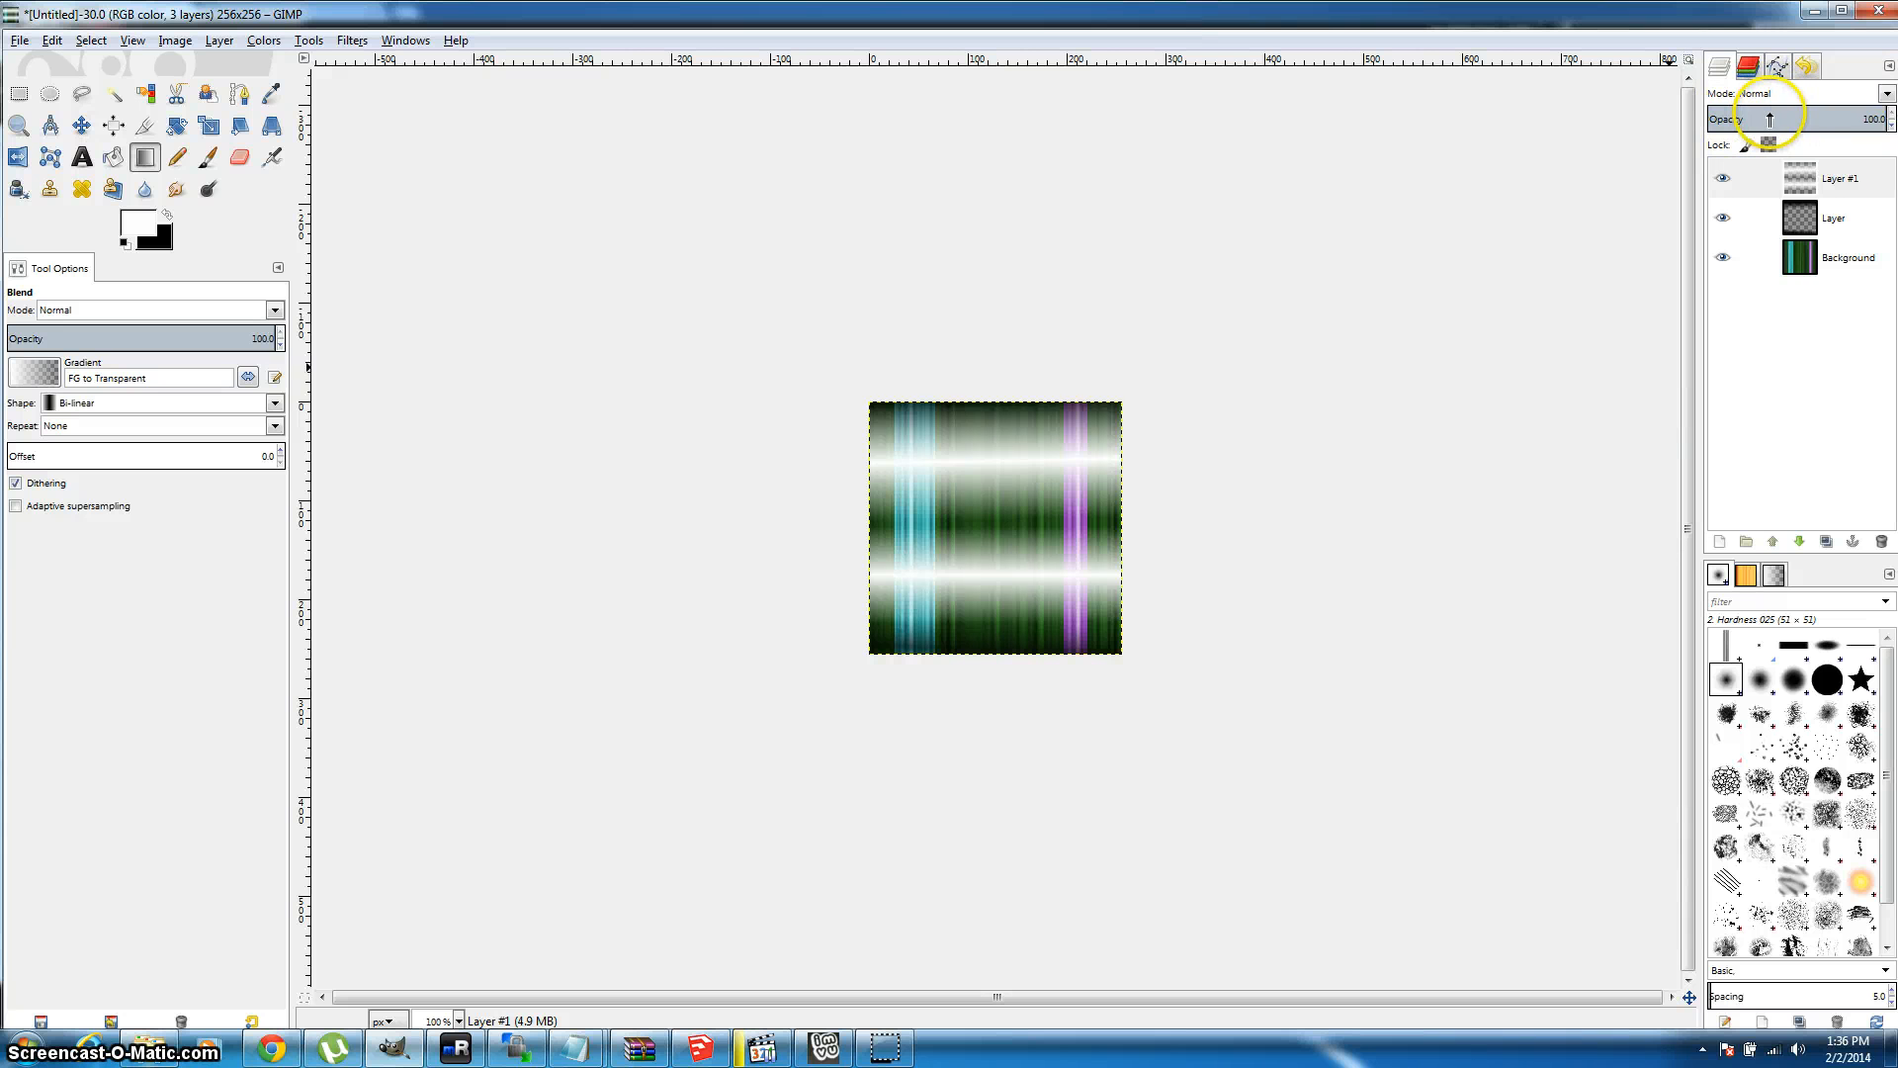
{"action": "left_click_drag", "start_coordinate": [1770, 119], "coordinate": [1776, 119]}
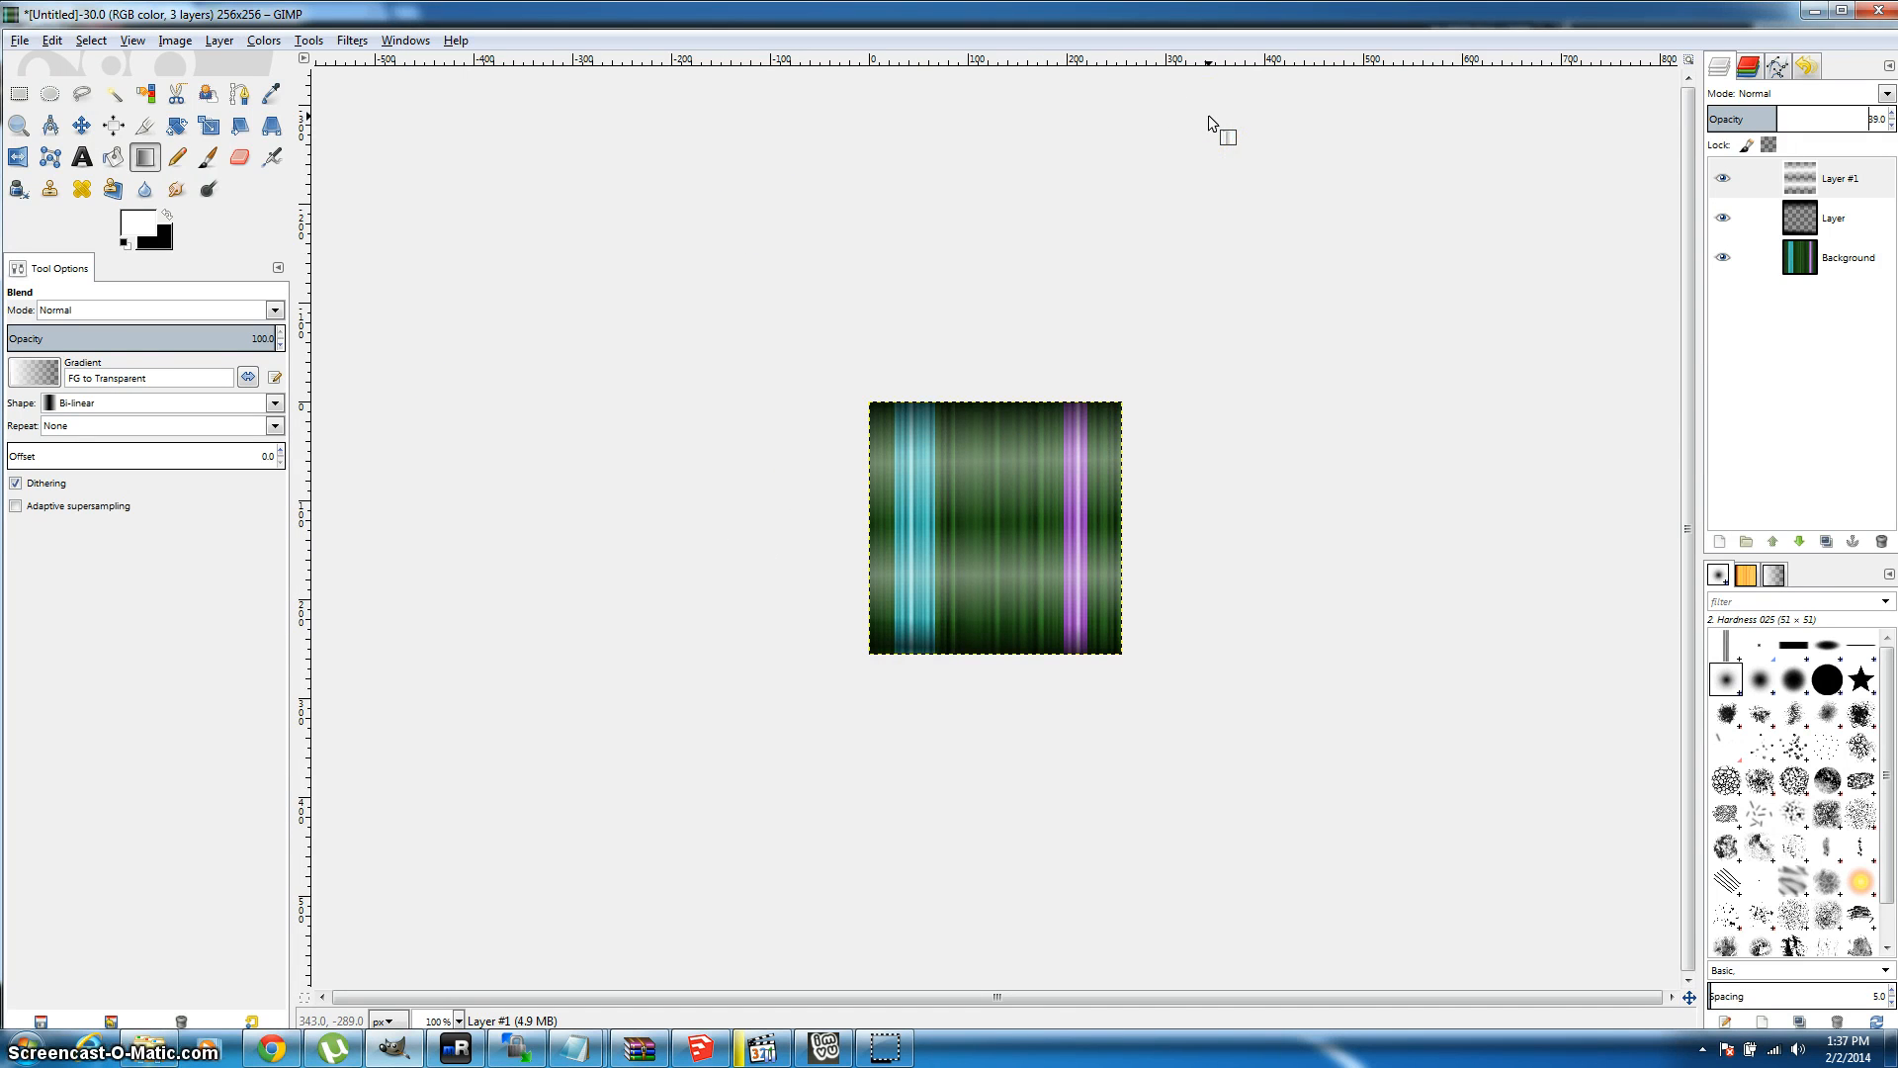
Step: Select the Background layer
{"action": "left_click", "coordinate": [1848, 259]}
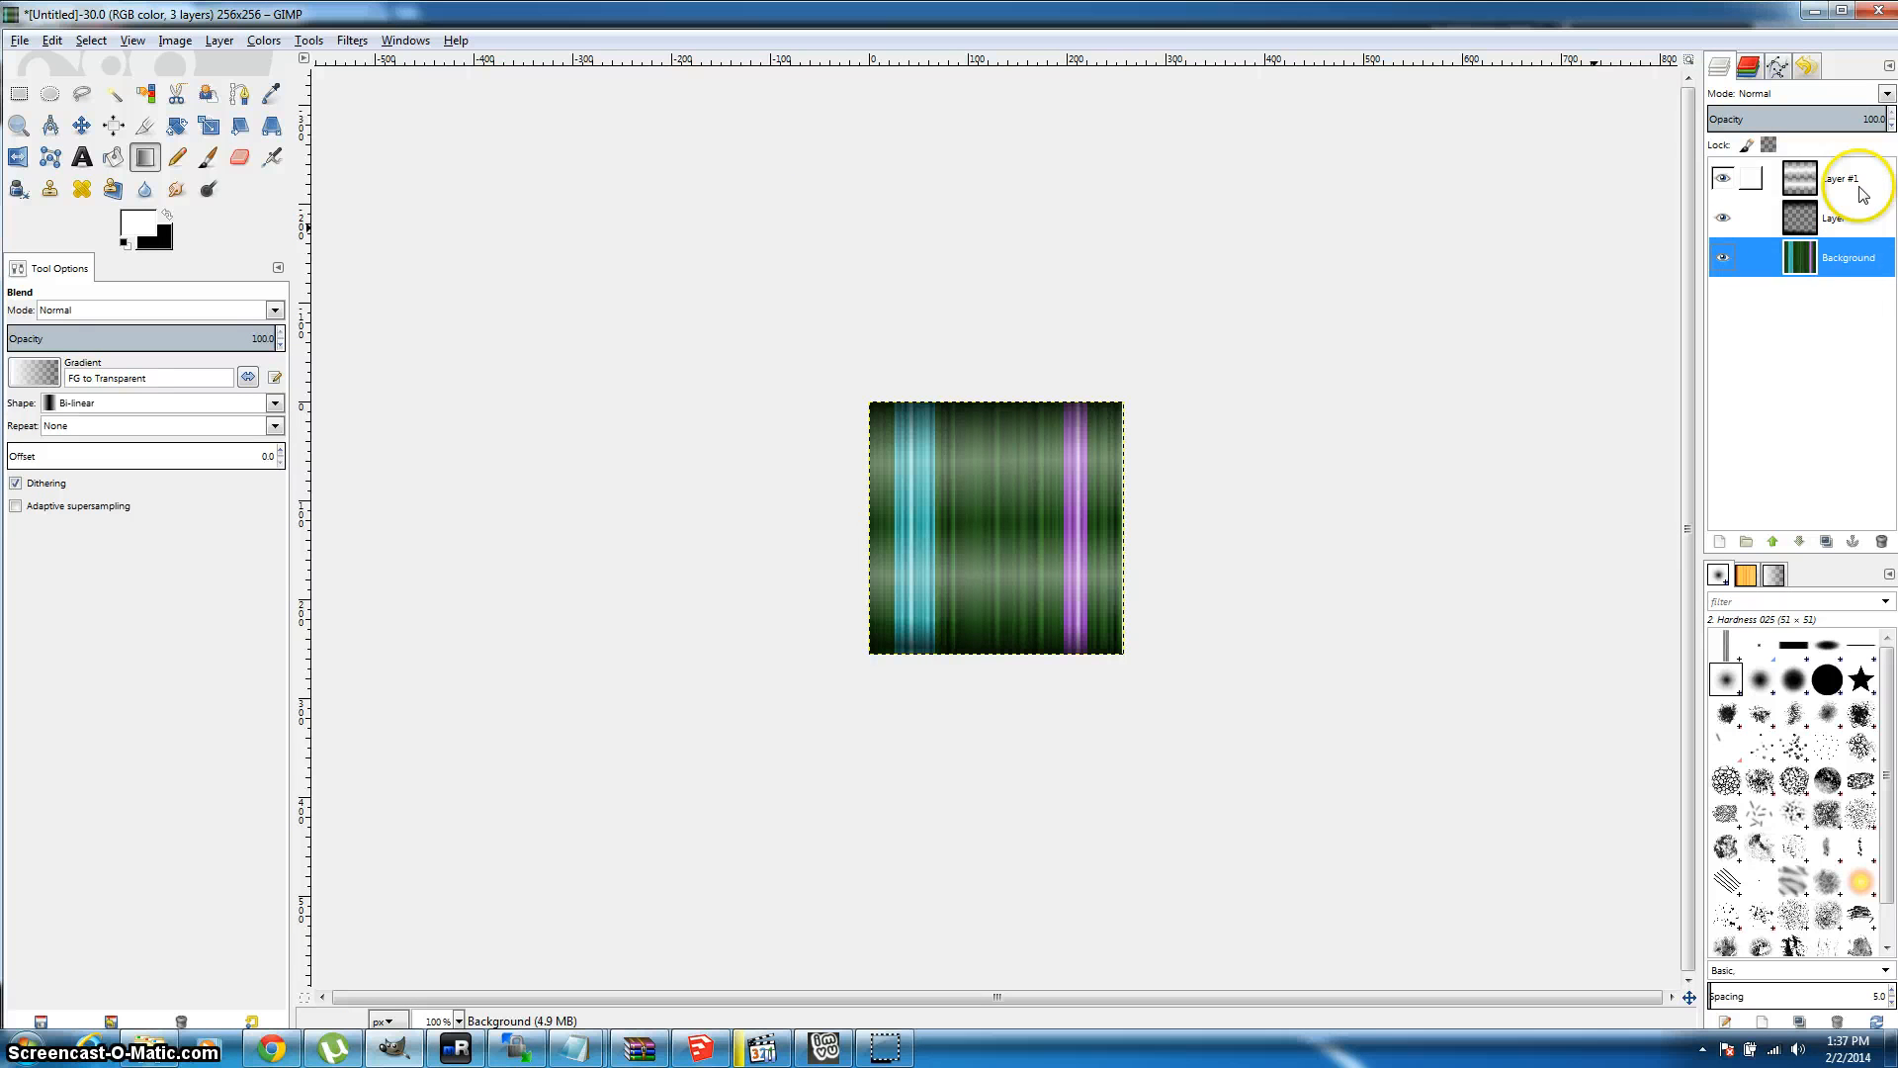